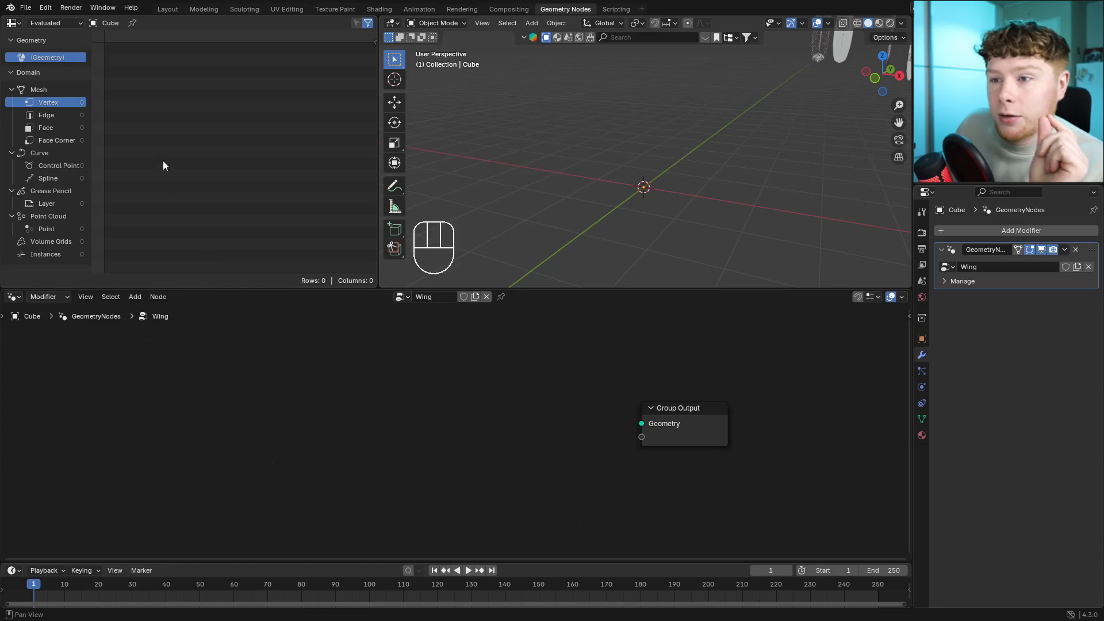
Examine the humerus, radius and ulna layout in the bird-wing reference drawing.
middle_drag(320, 197, 299, 209)
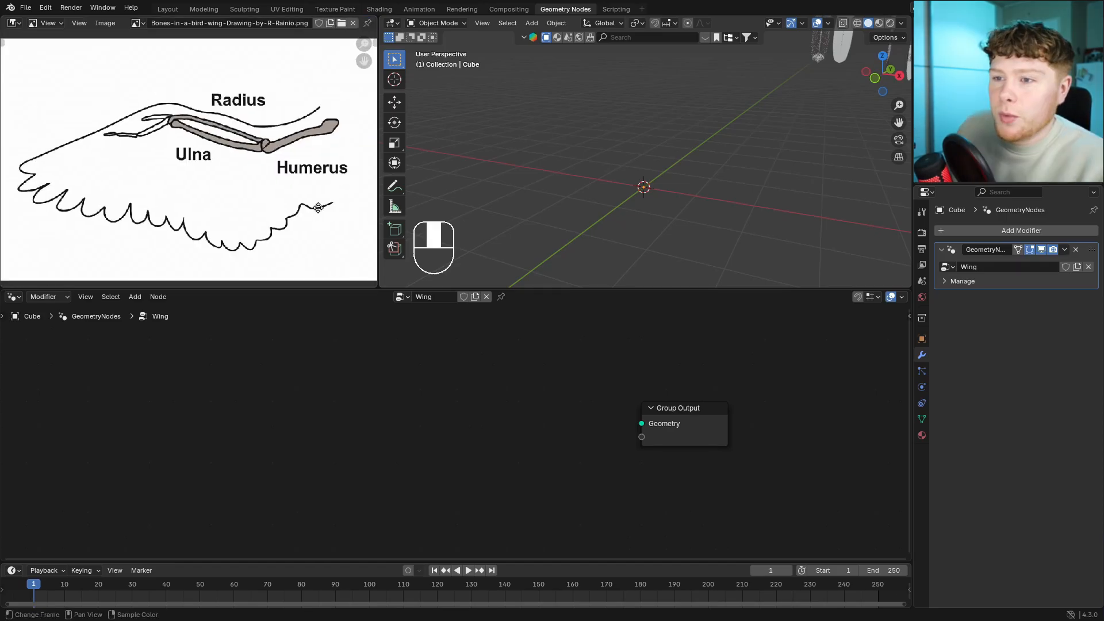
scroll(284, 221, up, 1)
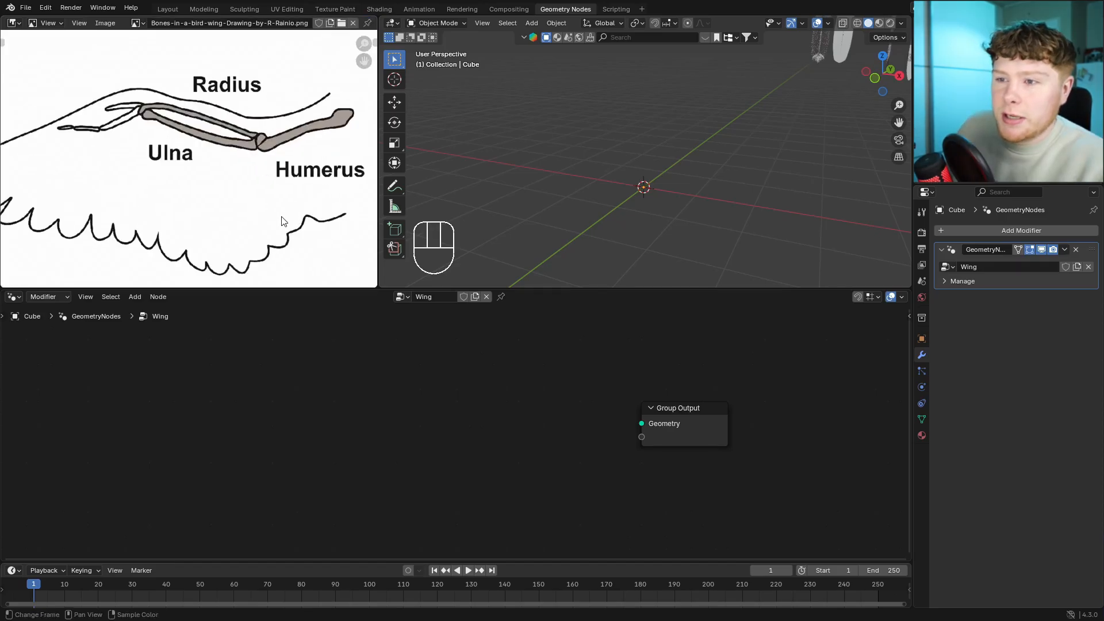
middle_drag(259, 175, 245, 189)
scroll(245, 189, up, 1)
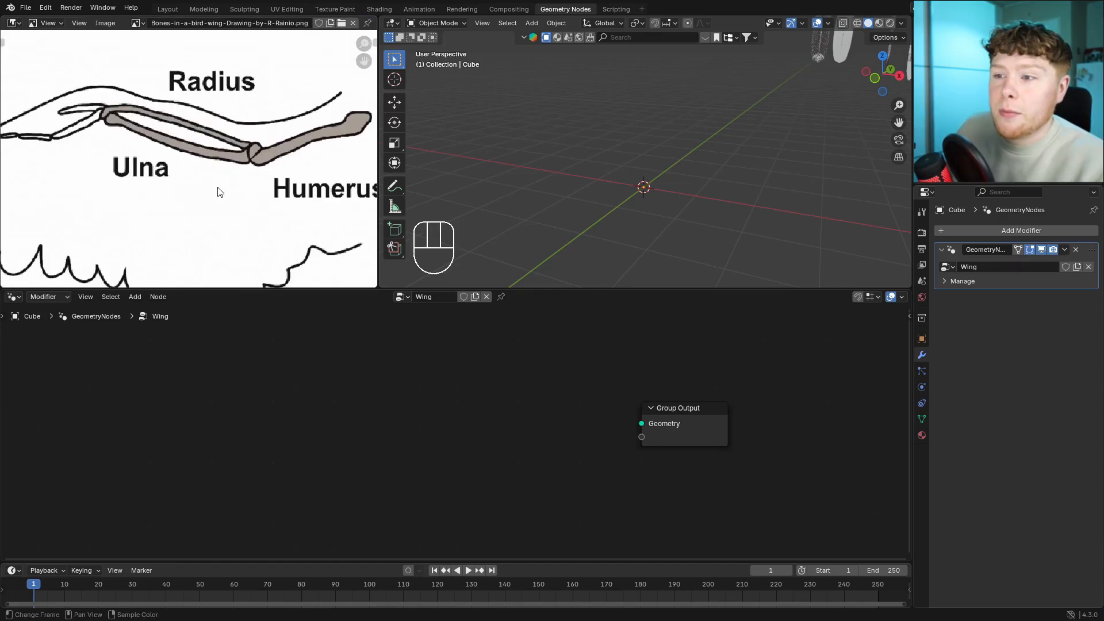
scroll(225, 185, down, 1)
middle_drag(328, 146, 313, 146)
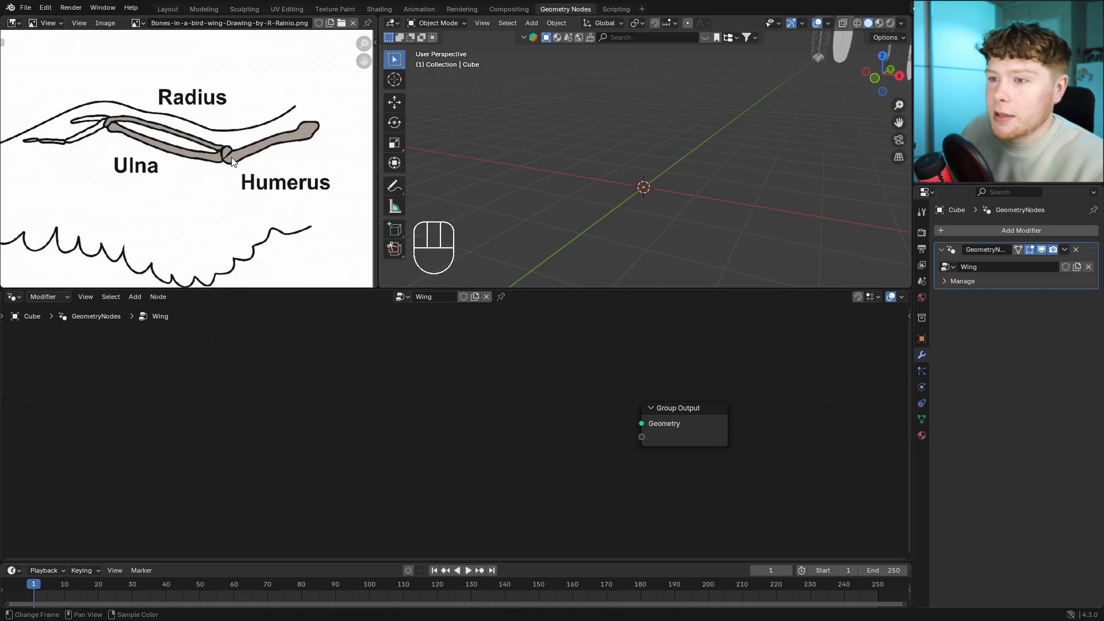
Add a Curve Line node and connect its curve to the Group Output geometry.
key(shift+a)
text(curve l)
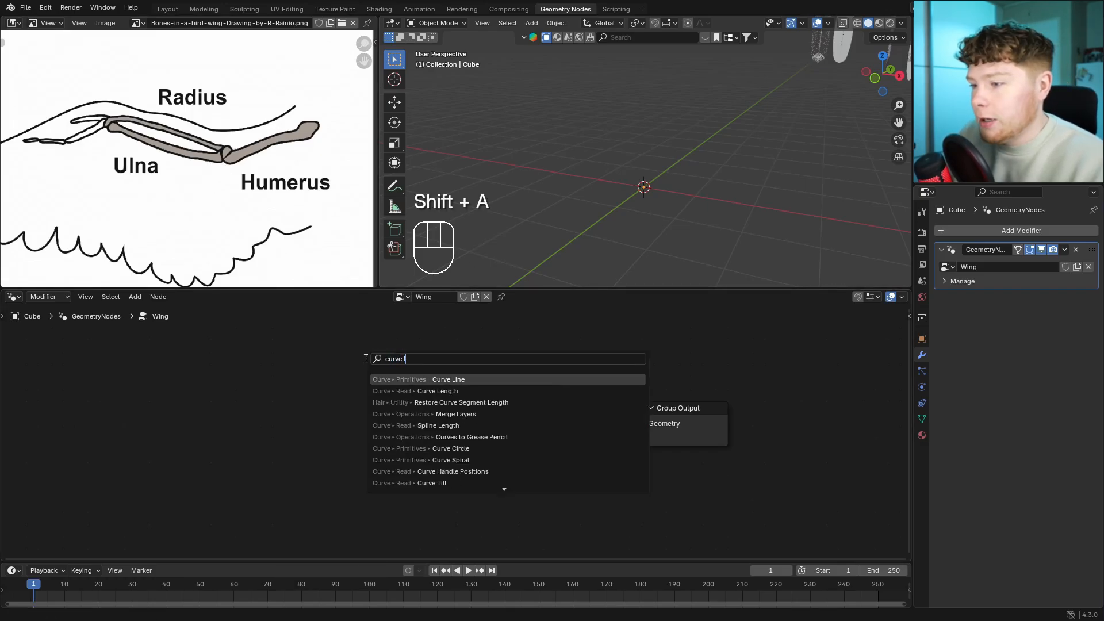
key(Return)
click(366, 359)
drag(451, 380, 656, 429)
shift+middle_drag(616, 169, 634, 200)
middle_drag(629, 88, 611, 129)
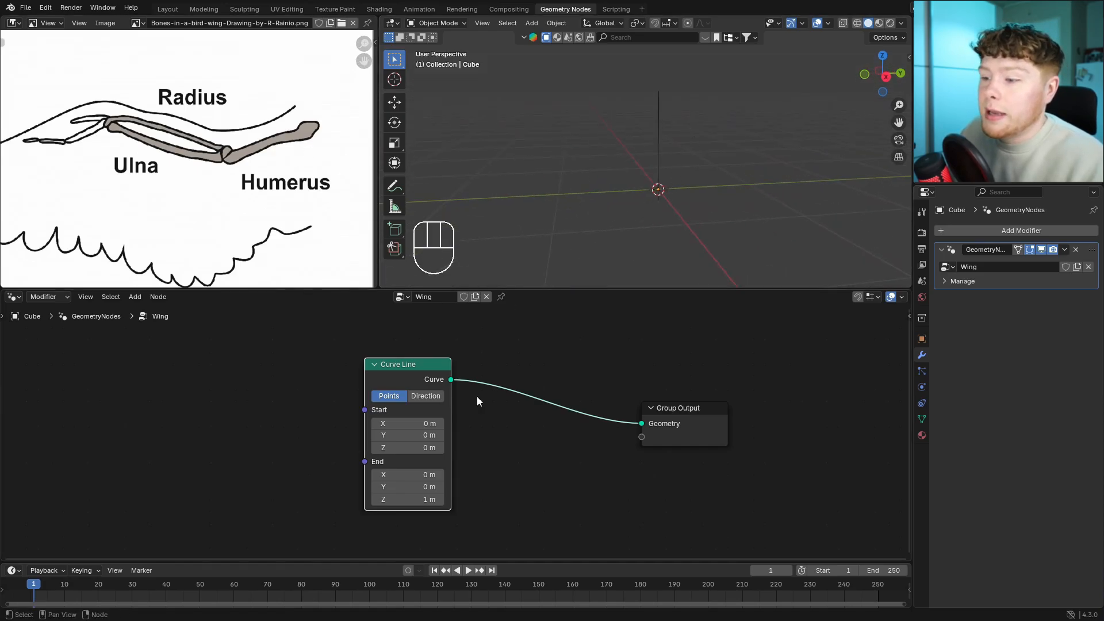
Insert a Transform Geometry node between the Curve Line and the Group Output.
key(shift+a)
text(transform)
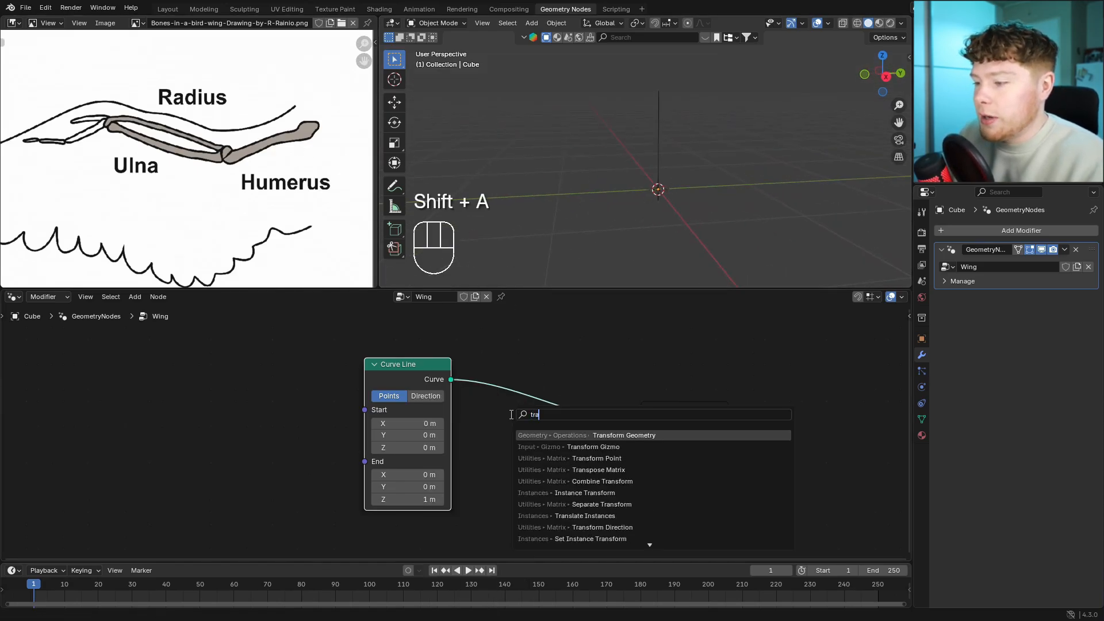
key(Return)
click(498, 342)
In front view, set the Transform Geometry node's Y rotation to -137°.
mouse_move(544, 484)
mouse_down()
mouse_move(581, 484)
mouse_move(543, 484)
mouse_up()
right_click(543, 483)
middle_drag(599, 232, 711, 222)
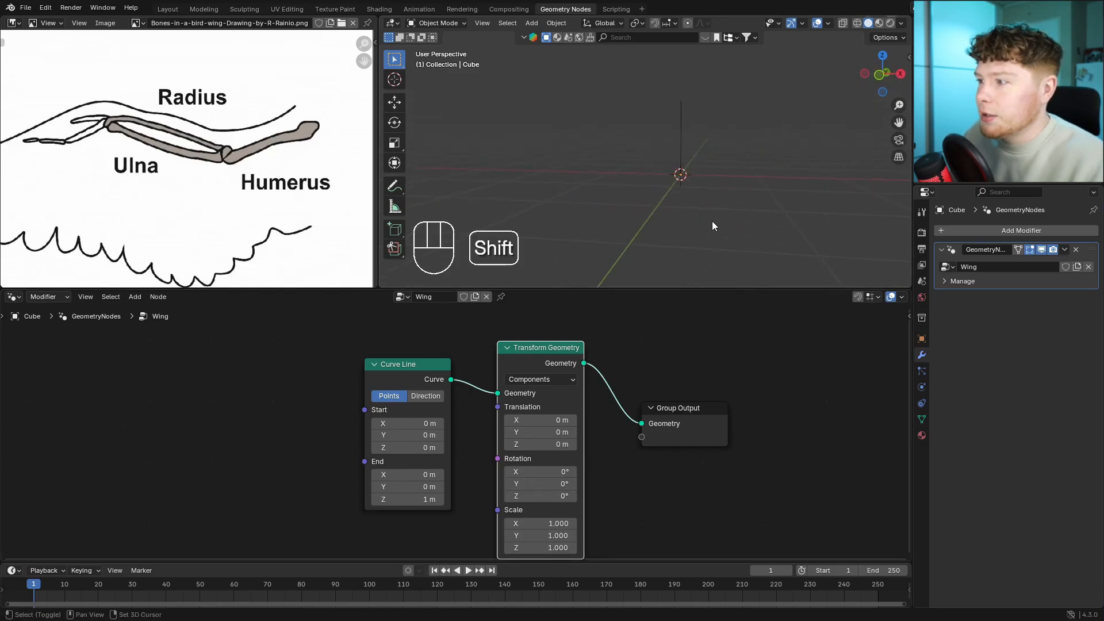
key(KP_1)
drag(543, 483, 506, 483)
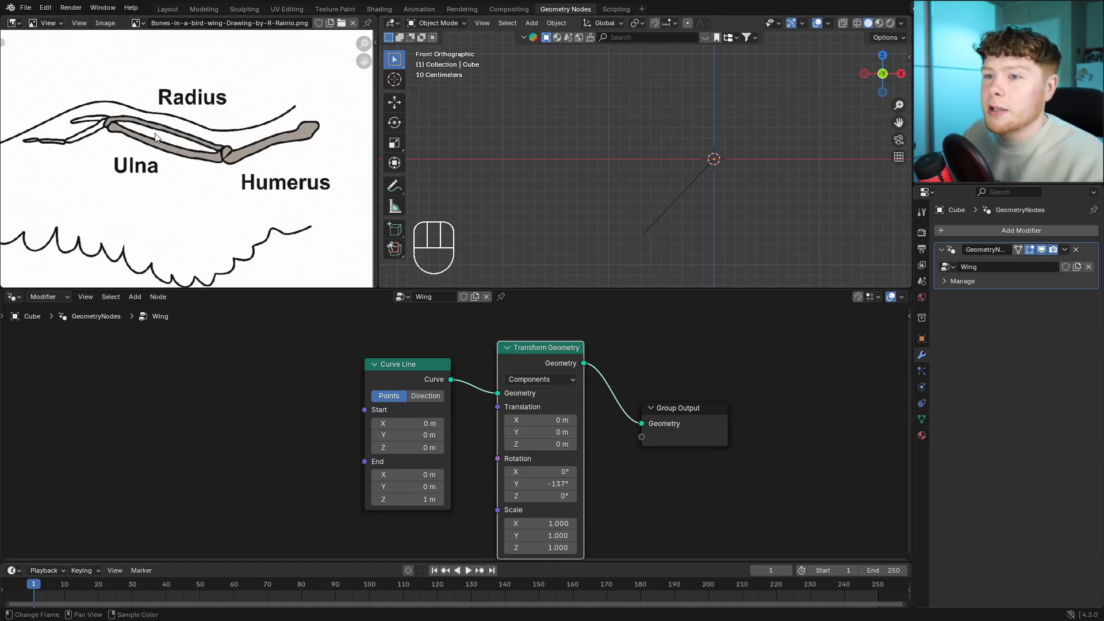
Make room after the Transform Geometry node and insert an Instance on Points node before the Group Output.
scroll(408, 357, down, 4)
drag(408, 357, 638, 392)
key(g)
click(436, 394)
key(shift+a)
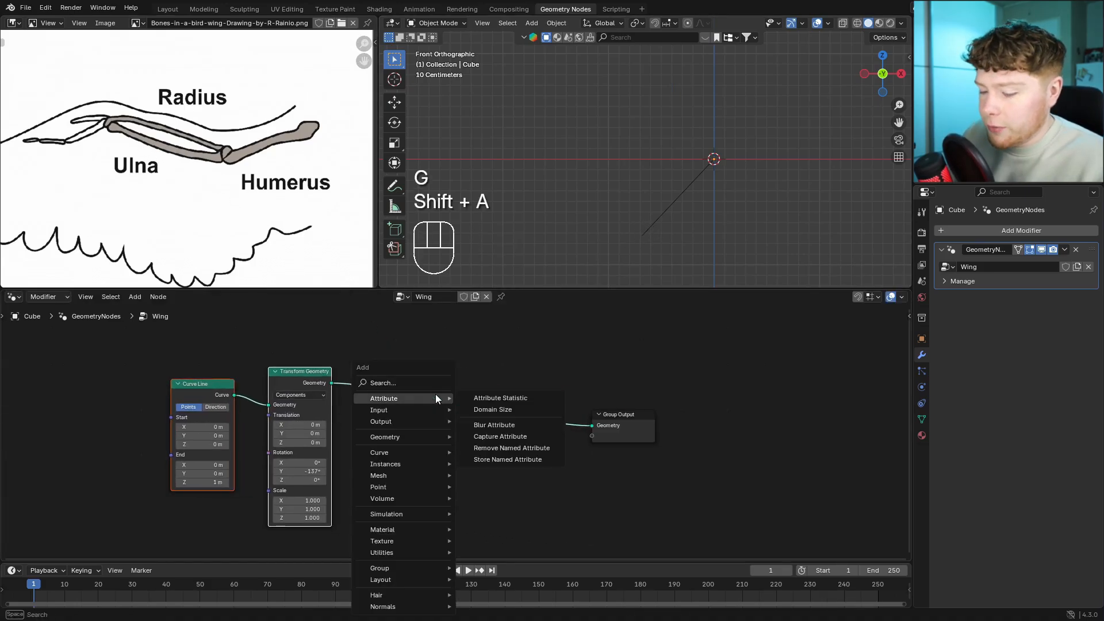
text(insta)
key(Return)
click(452, 376)
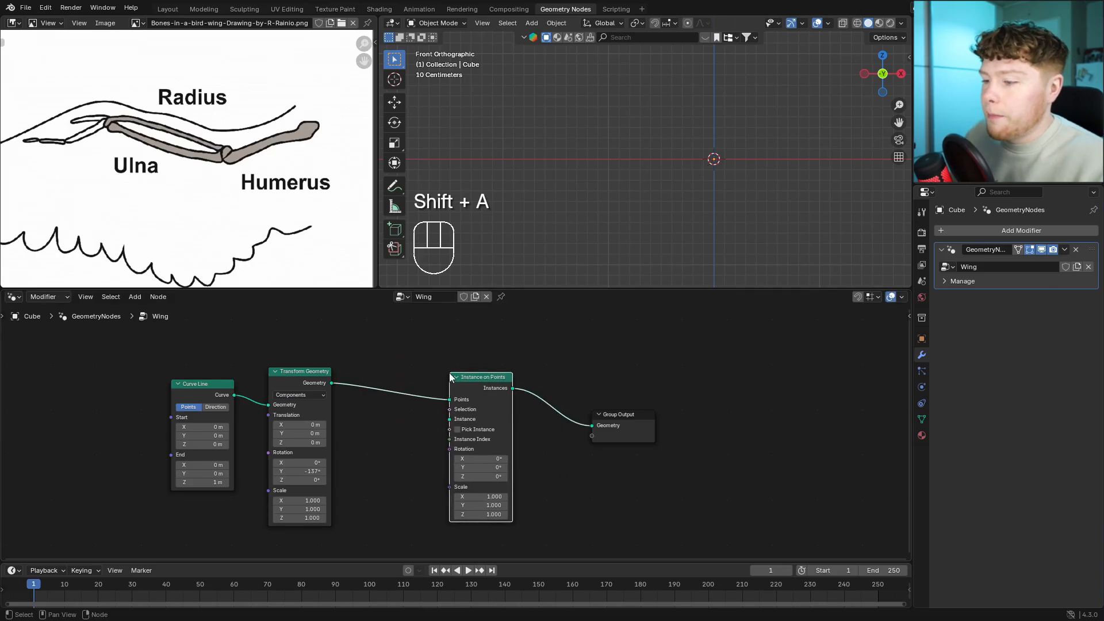
Duplicate the Curve Line node and connect the copy to the Instance input of Instance on Points.
scroll(452, 377, up, 2)
drag(178, 334, 318, 399)
key(g)
click(282, 390)
click(165, 346)
key(shift+d)
click(366, 379)
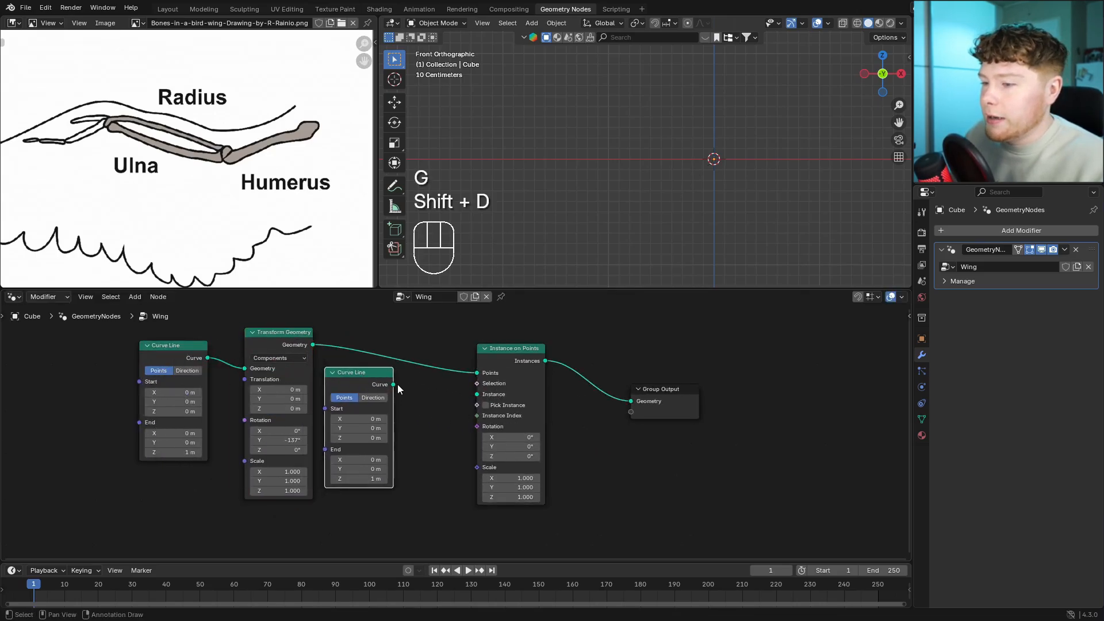
drag(393, 384, 477, 395)
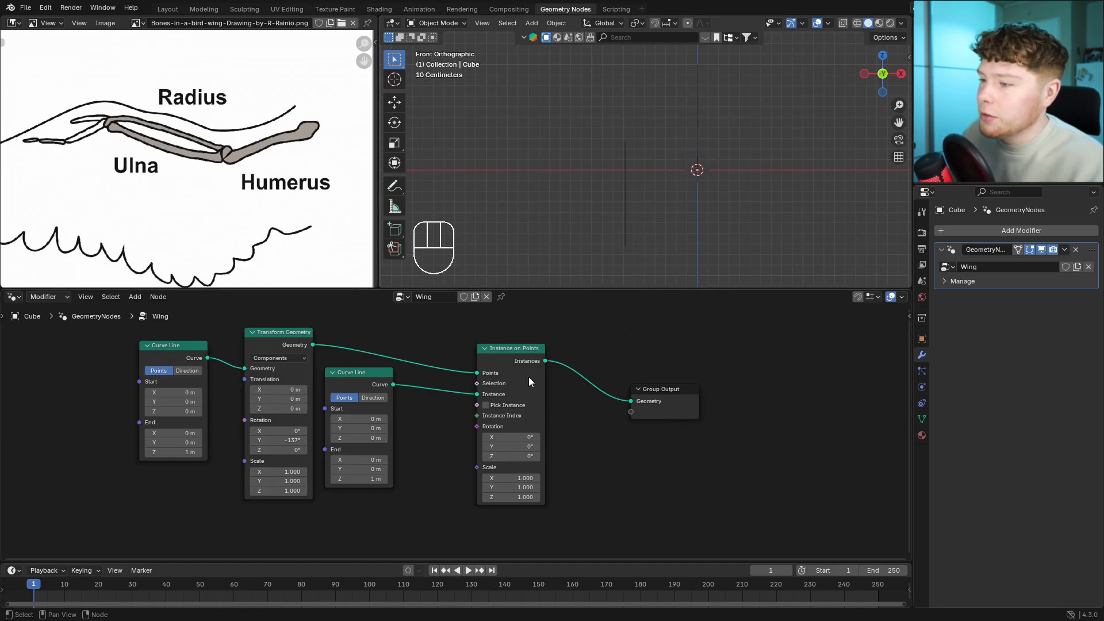
Add an Endpoint Selection node with Start Size 0 and connect it to the Selection of Instance on Points.
scroll(529, 377, up, 1)
key(shift+a)
text(endpoint)
key(Return)
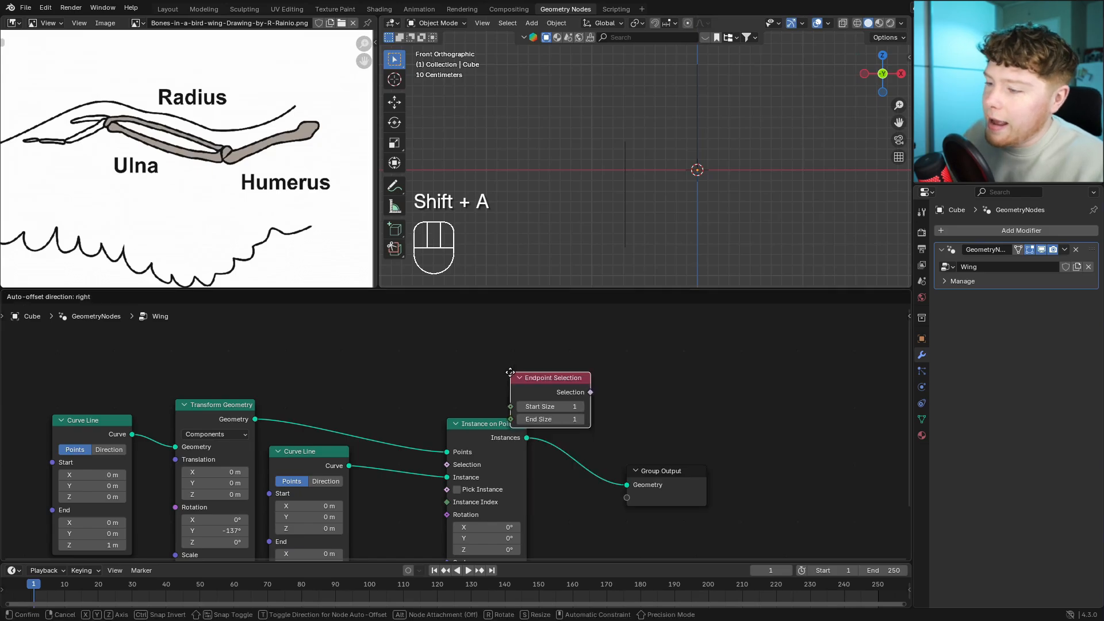
click(449, 354)
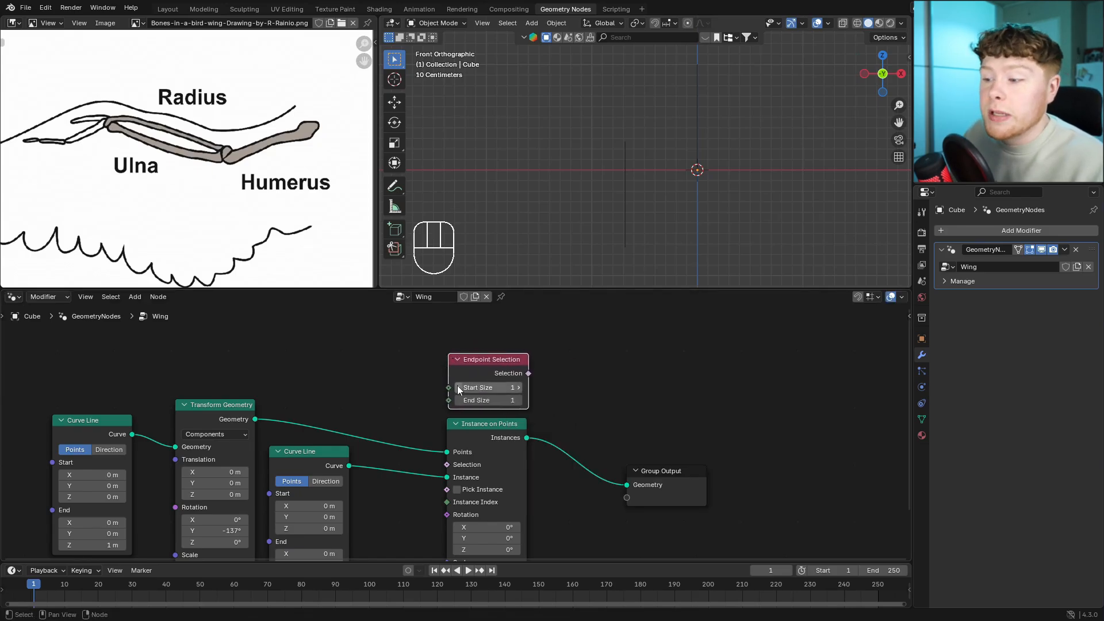
drag(467, 385, 459, 385)
drag(528, 373, 449, 467)
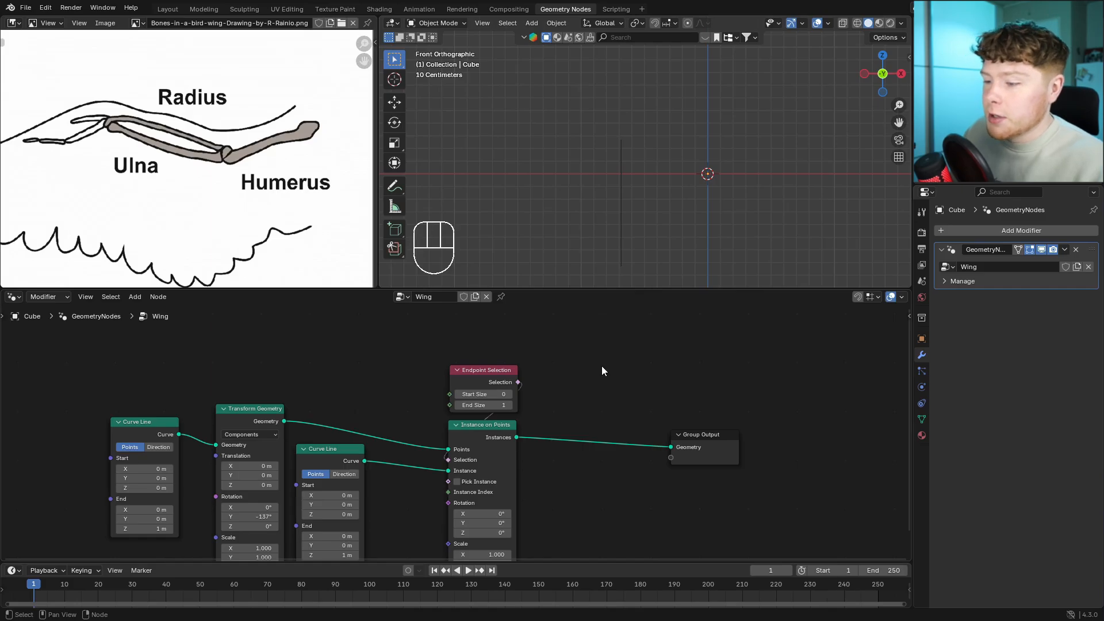
Combine the transformed line and the instances in a Join Geometry node, connected to the Group Output.
key(shift+a)
text(join)
key(Return)
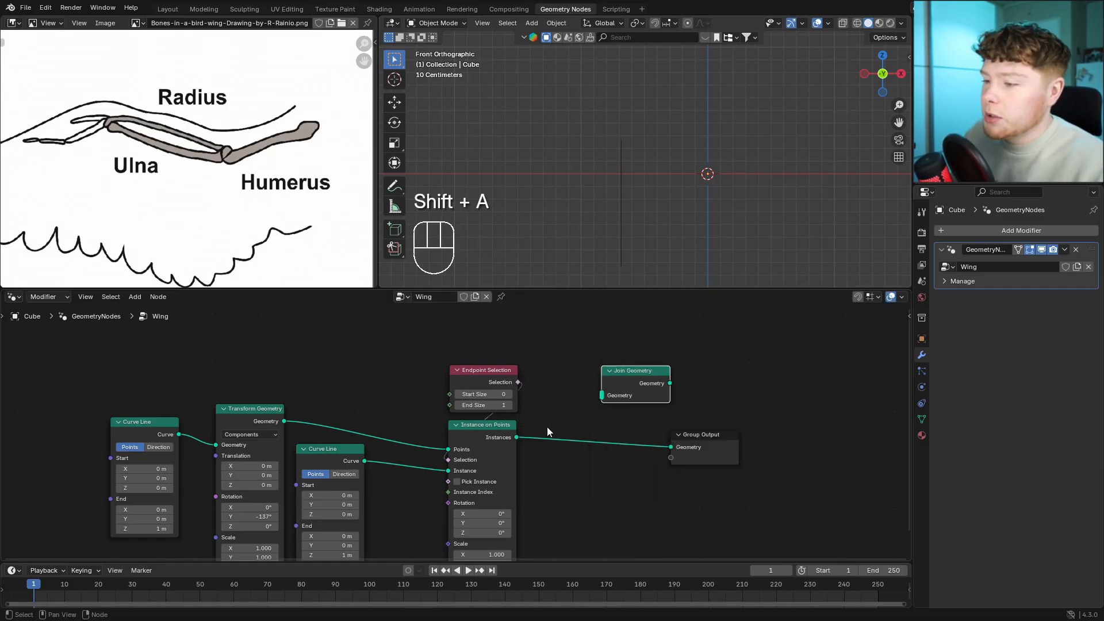
drag(516, 437, 601, 395)
drag(284, 421, 601, 395)
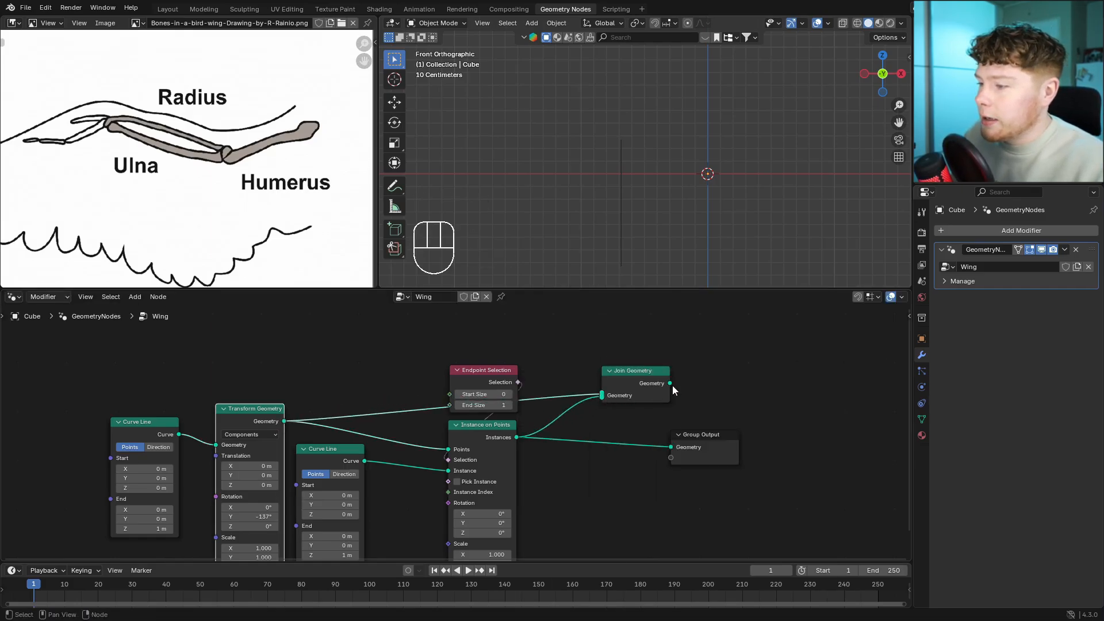
drag(670, 383, 678, 447)
drag(636, 431, 682, 456)
key(g)
click(792, 407)
Set the Instance on Points Y rotation to -50° and the first Curve Line's end Z to 0.5 m.
middle_drag(548, 506, 541, 372)
scroll(541, 373, up, 1)
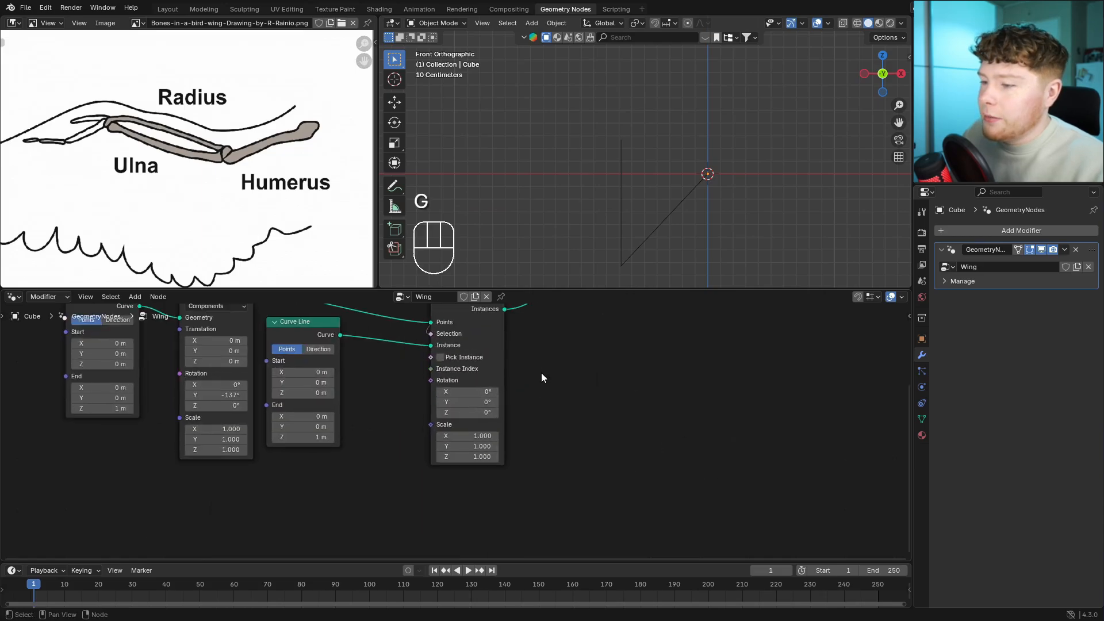
shift+middle_drag(569, 242, 598, 236)
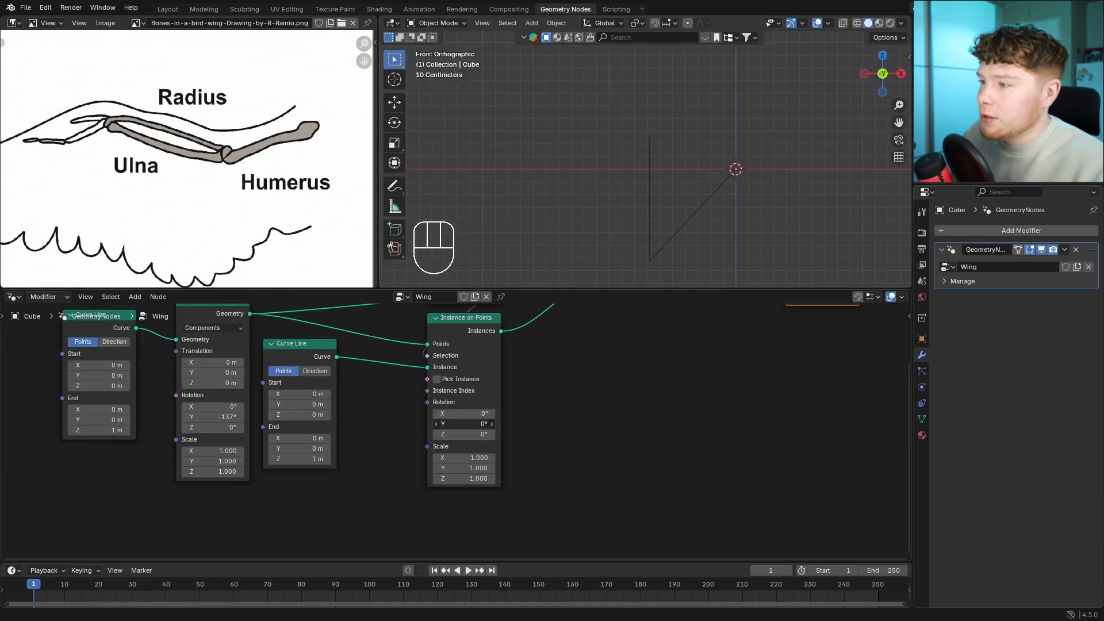
drag(463, 424, 435, 424)
middle_drag(352, 450, 394, 457)
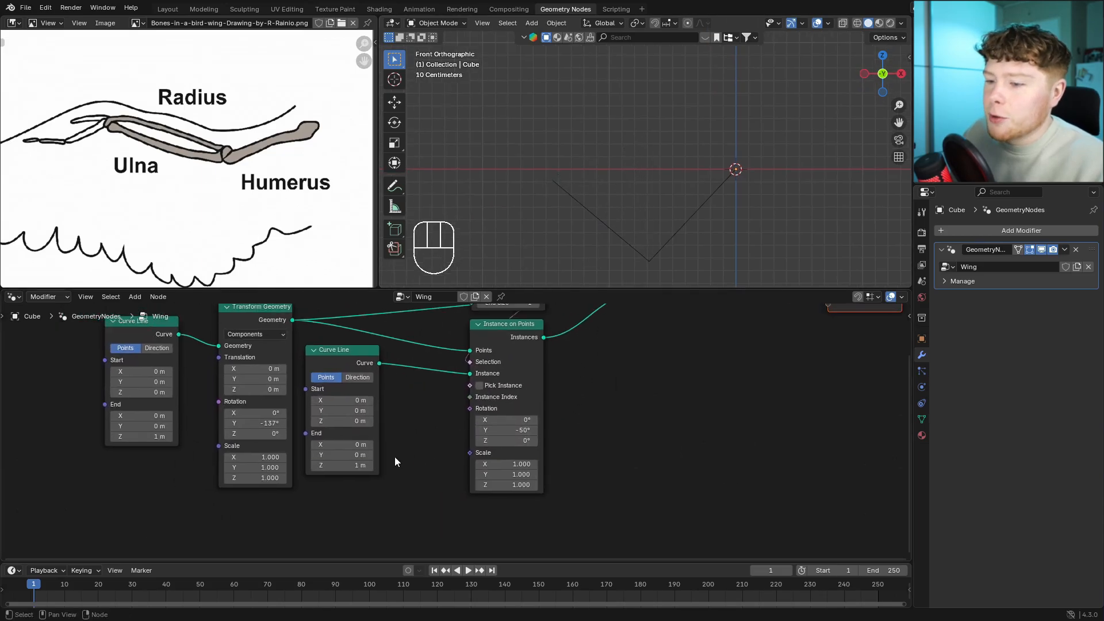
shift+drag(123, 438, 104, 438)
Move the nodes feeding Join Geometry farther away from it to free up space.
scroll(439, 434, down, 1)
scroll(622, 345, down, 1)
middle_drag(623, 349, 527, 431)
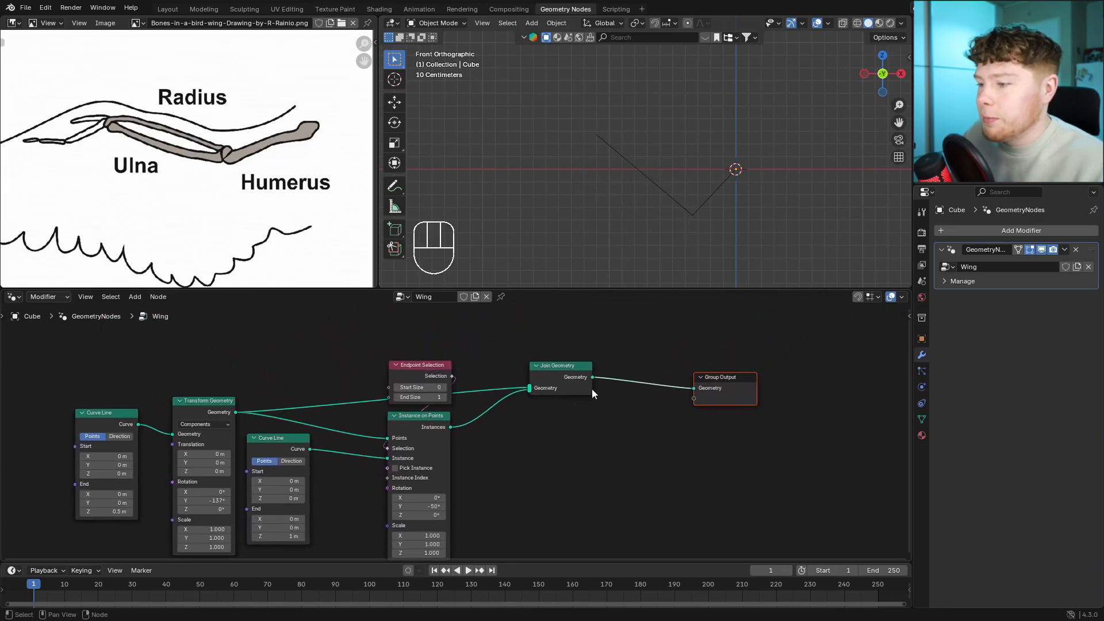
drag(89, 368, 522, 489)
key(g)
click(427, 498)
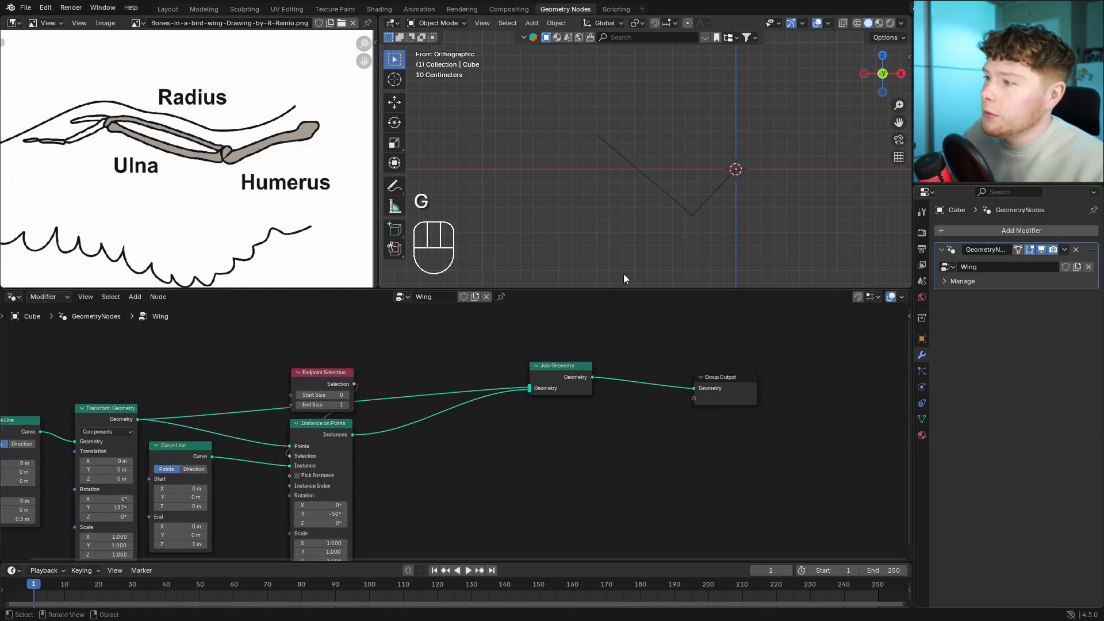
Insert a Realize Instances node between Instance on Points and Join Geometry.
shift+middle_drag(660, 199, 702, 219)
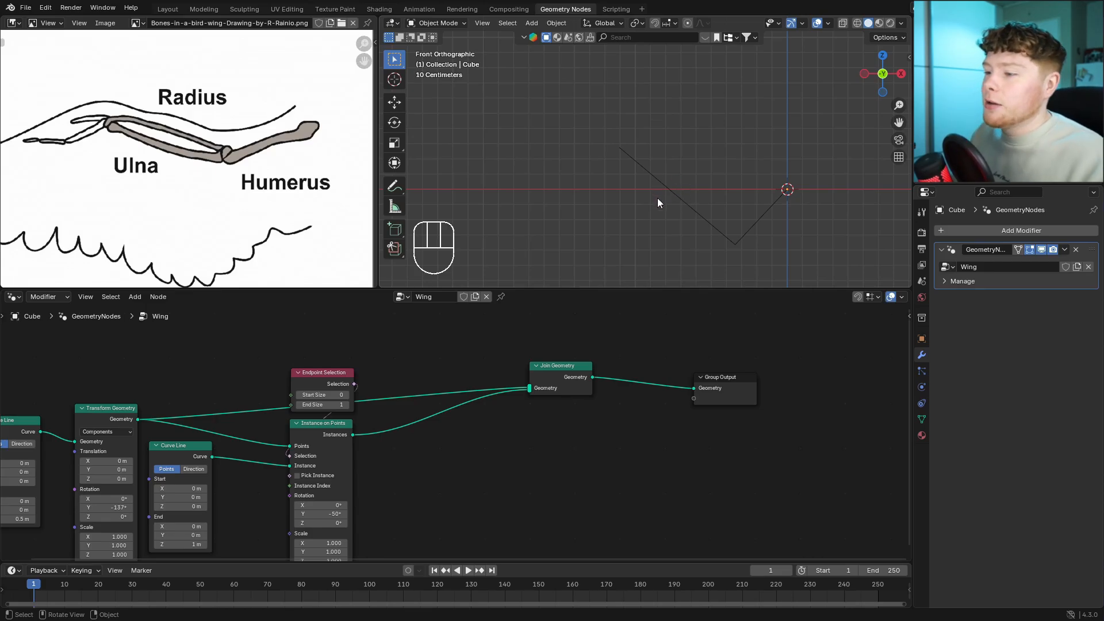
scroll(518, 417, up, 2)
key(shift+a)
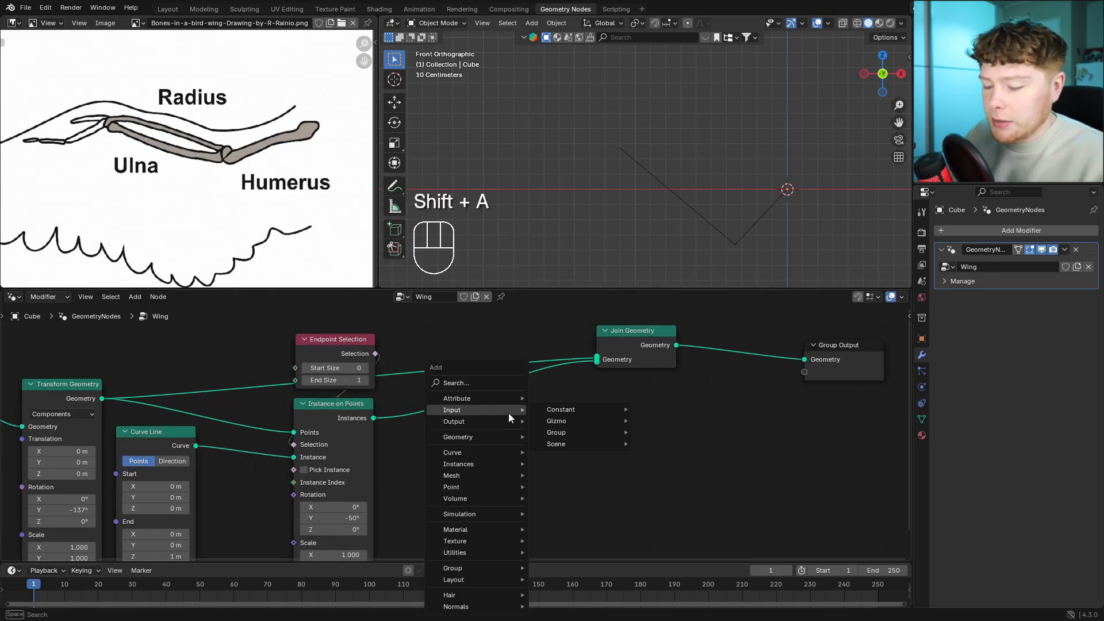
text(rea)
key(Return)
click(412, 397)
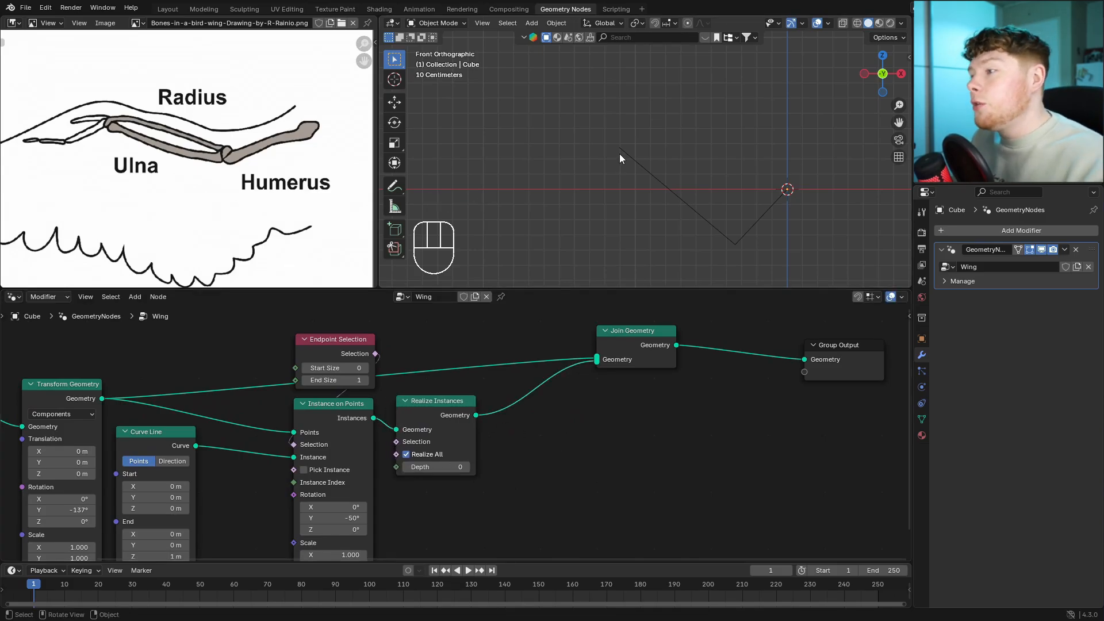
Add a second Instance on Points node and feed its Points input from Realize Instances.
key(shift+a)
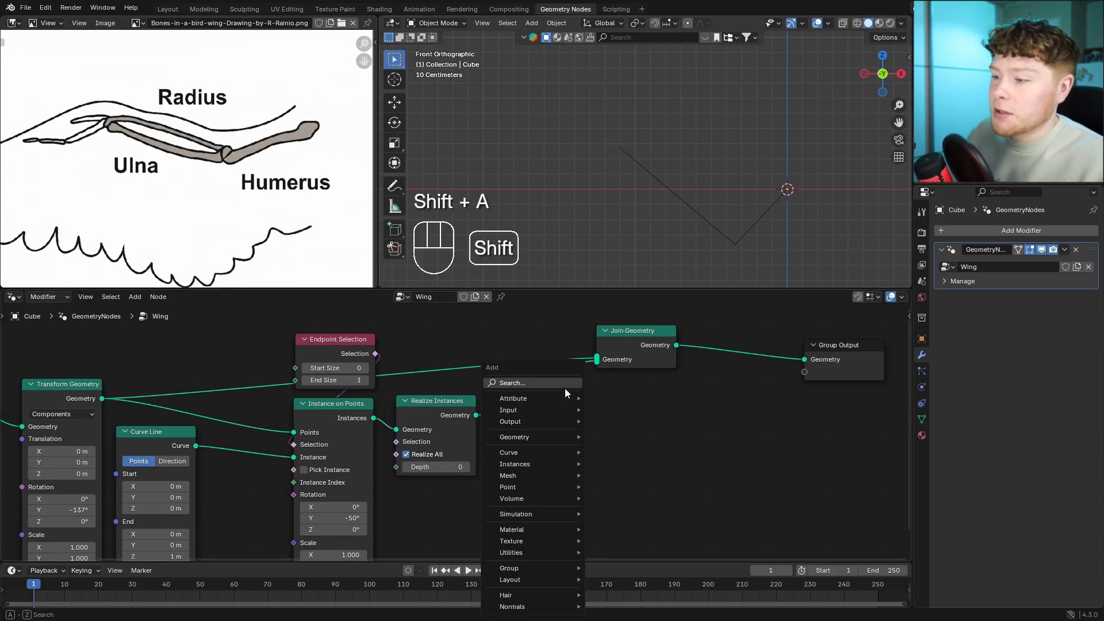
text(instance)
key(Return)
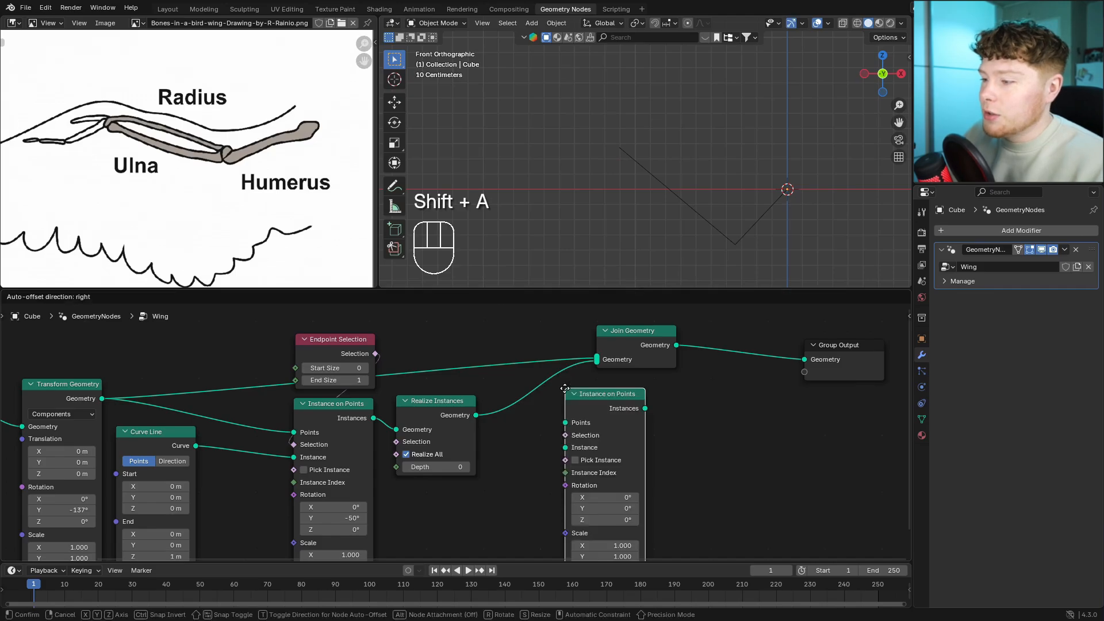
click(575, 389)
drag(476, 416, 565, 423)
scroll(552, 423, down, 2)
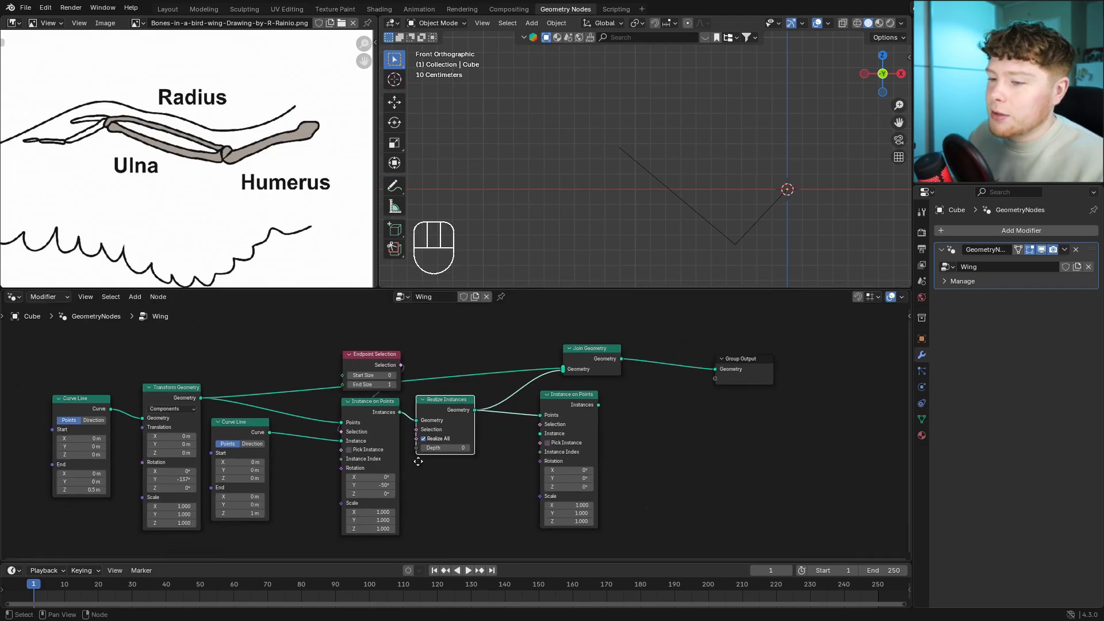
Duplicate a Curve Line node as the third bone and connect it to the second Instance on Points' Instance input.
click(190, 440)
key(shift+d)
click(484, 431)
drag(489, 436, 555, 397)
scroll(447, 429, up, 1)
scroll(447, 429, up, 1)
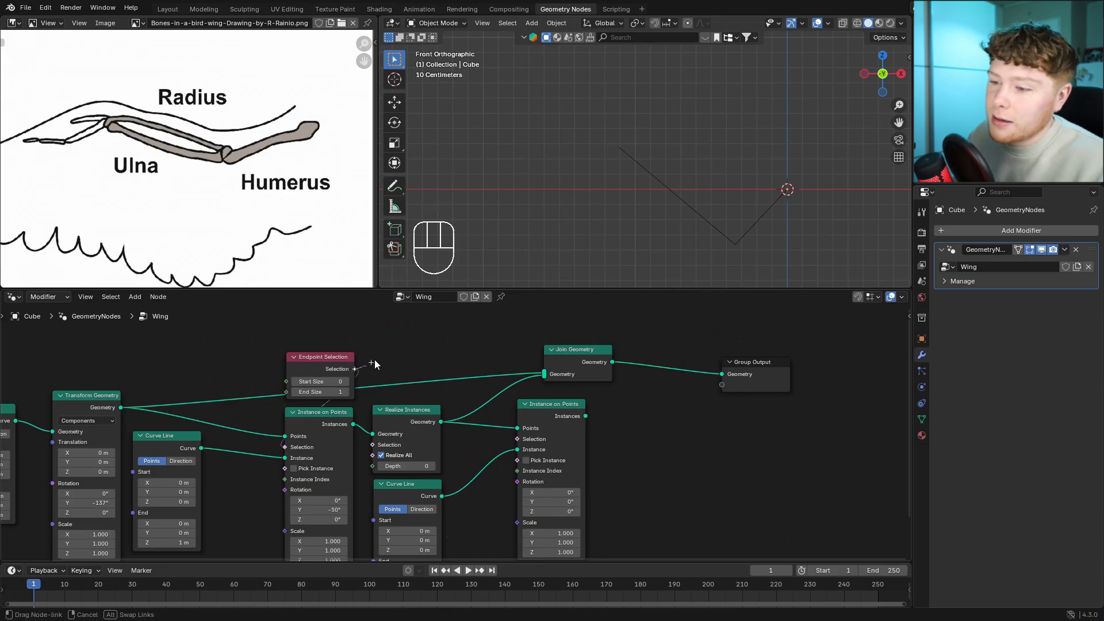
Connect Endpoint Selection to the second Instance on Points' Selection, and that node's instances to Join Geometry.
drag(355, 368, 511, 442)
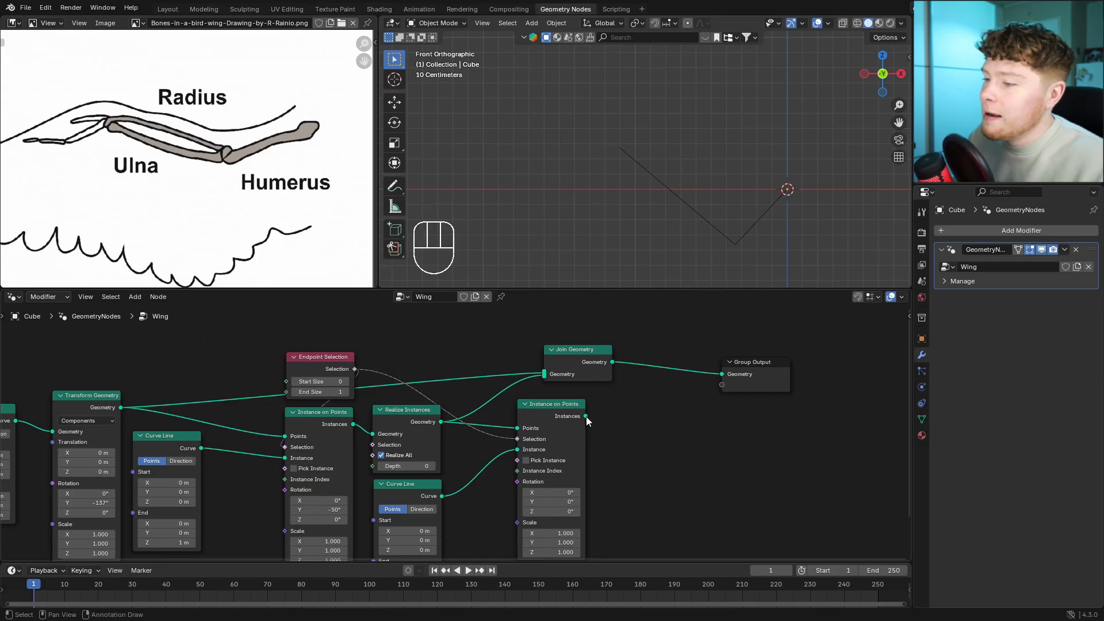
drag(585, 417, 544, 383)
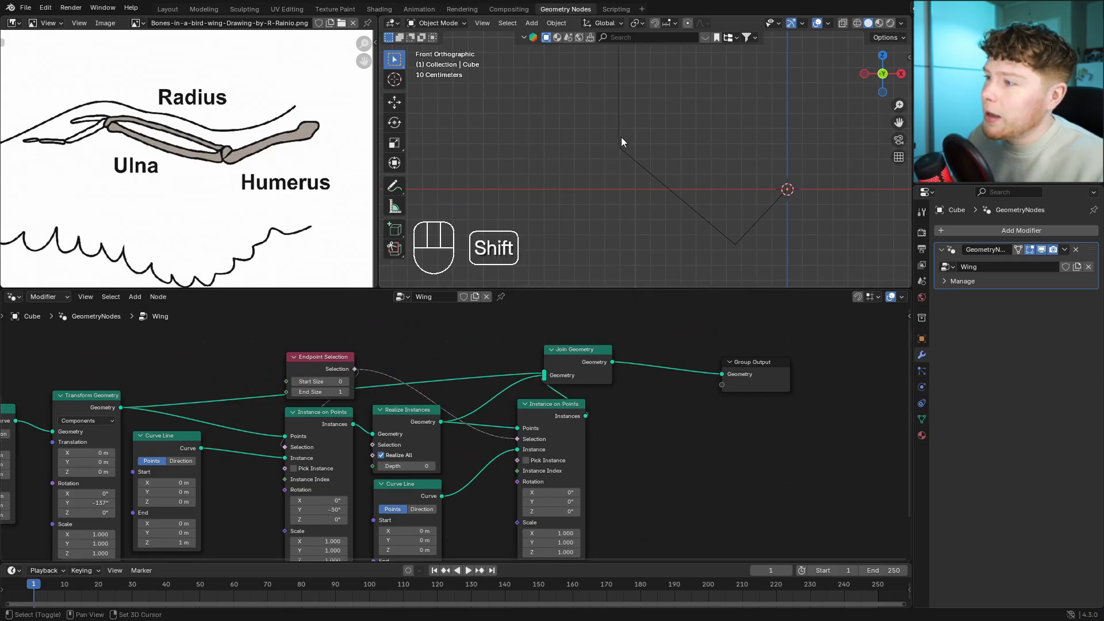
Set the second Instance on Points' Y rotation to -115° and the third Curve Line's end Z to 0.4 m.
shift+middle_drag(621, 142, 621, 183)
scroll(621, 183, down, 2)
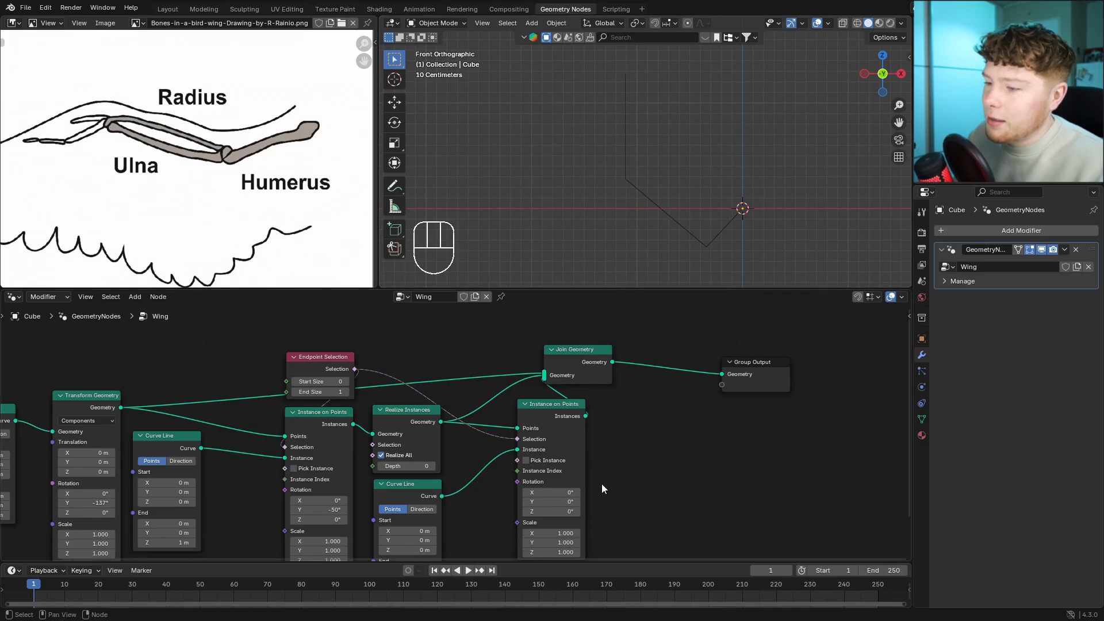
scroll(602, 484, up, 3)
drag(564, 427, 452, 428)
middle_drag(563, 428, 656, 364)
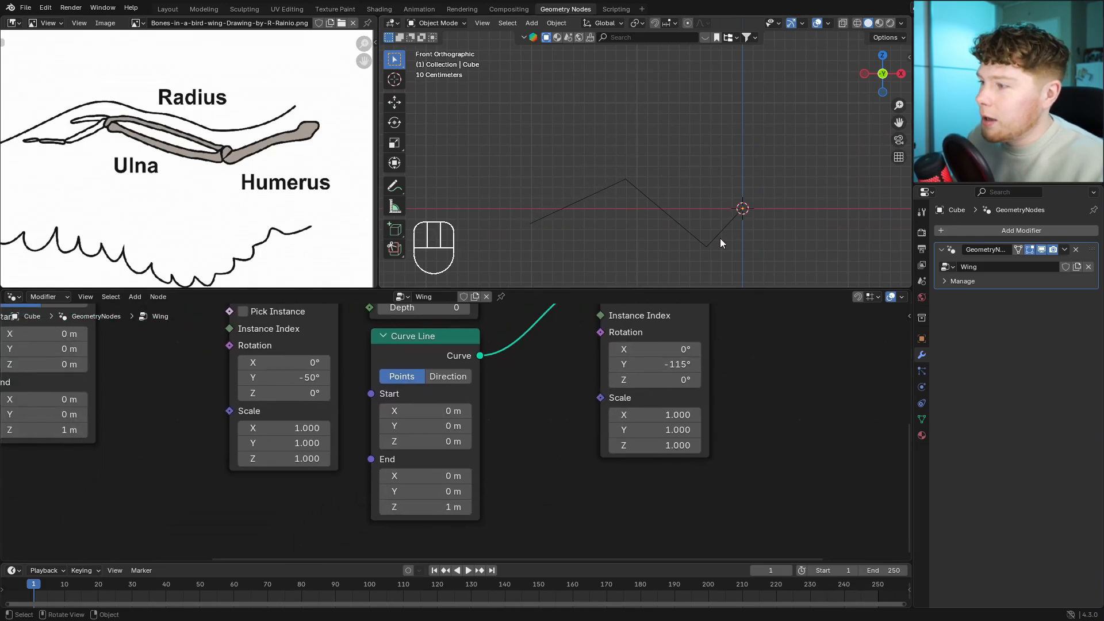
mouse_move(437, 506)
shift+mouse_down()
mouse_move(415, 507)
mouse_move(437, 506)
shift+mouse_up()
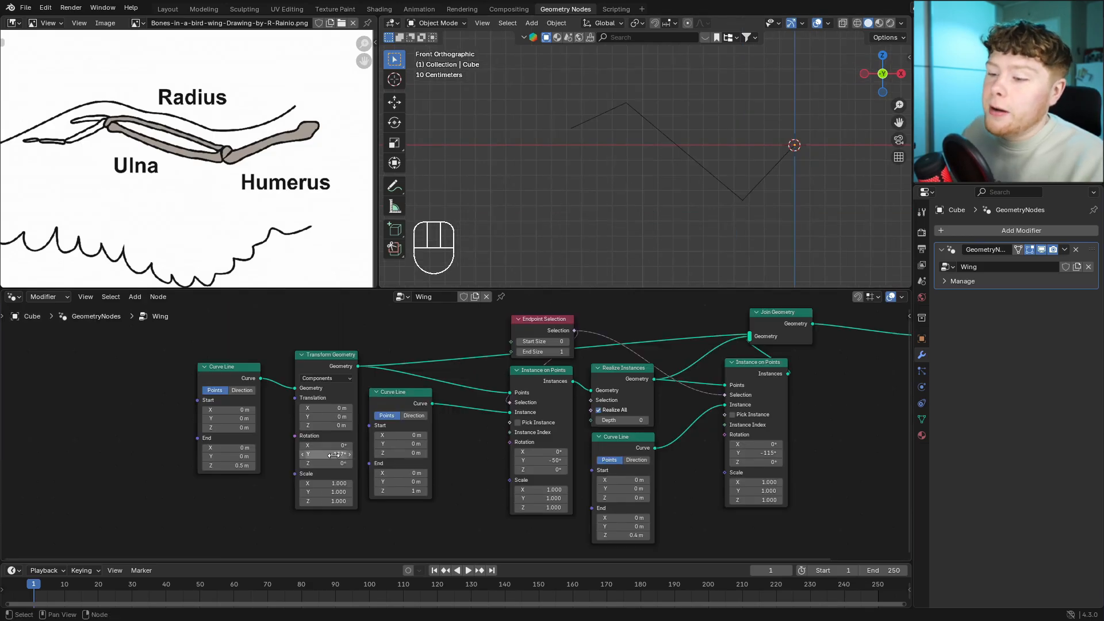
Add a Combine XYZ node and connect its Vector output to the Transform Geometry node's Rotation.
drag(325, 454, 346, 455)
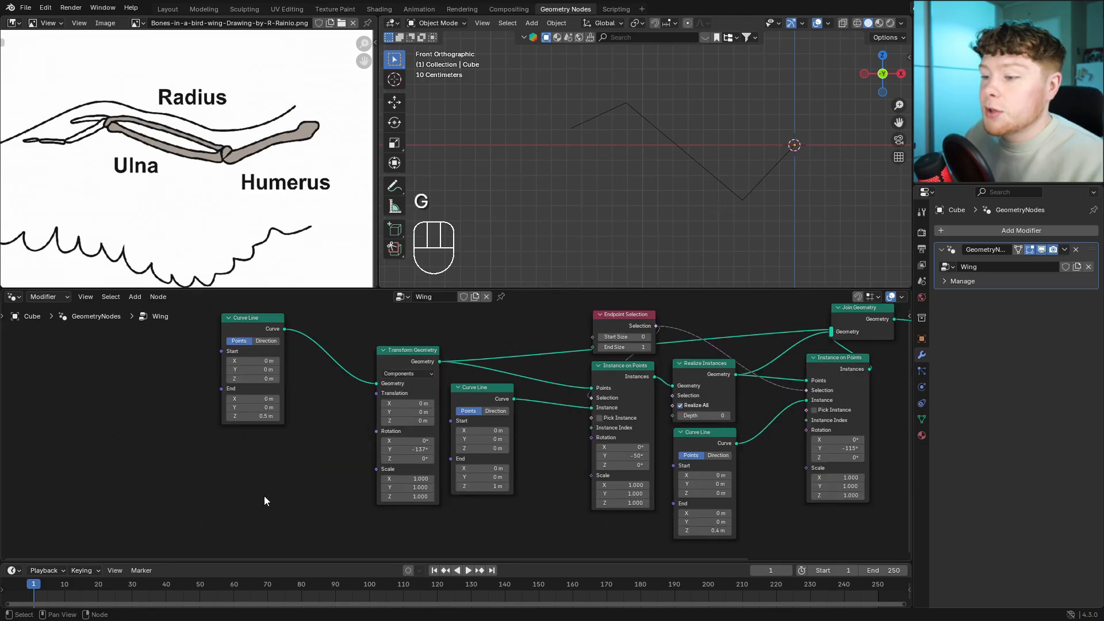
middle_drag(264, 495, 464, 468)
scroll(464, 468, up, 5)
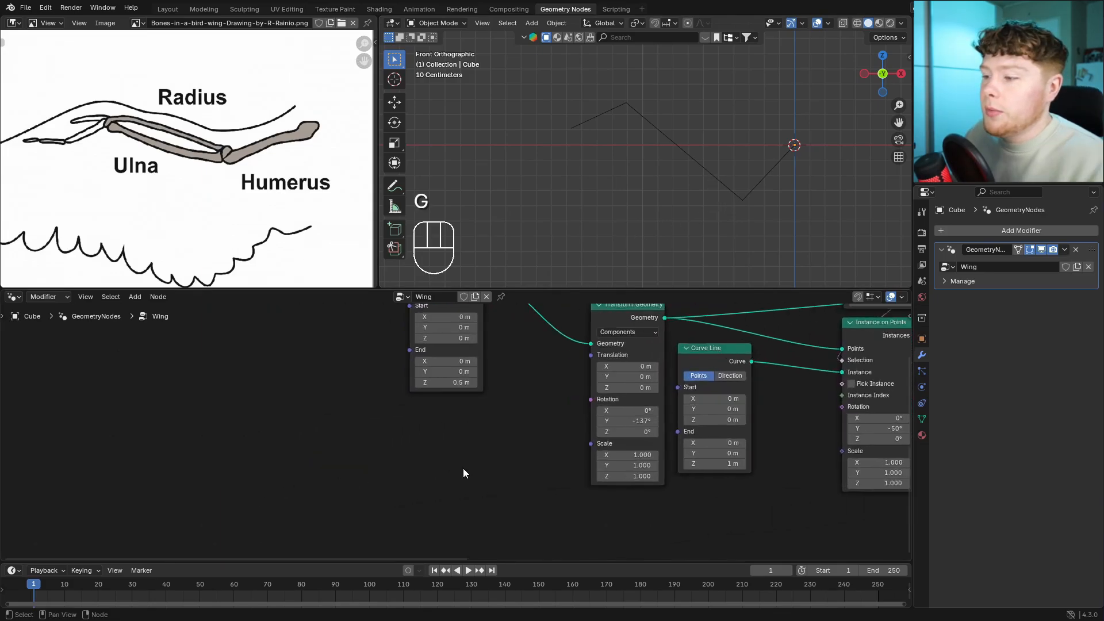
middle_drag(557, 435, 462, 440)
scroll(466, 441, up, 2)
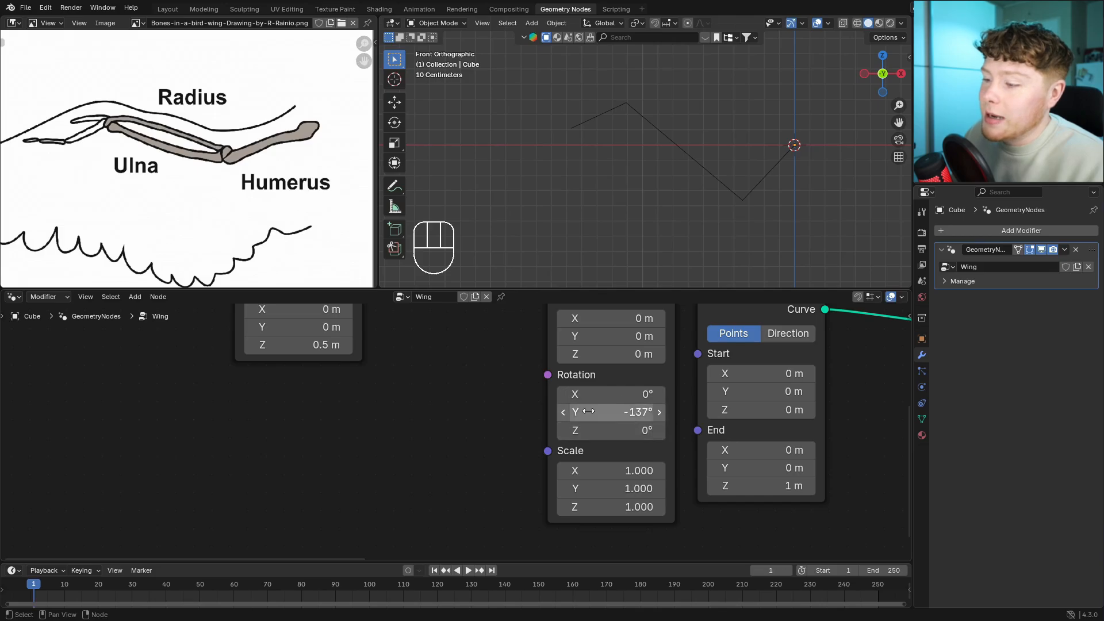
key(shift+a)
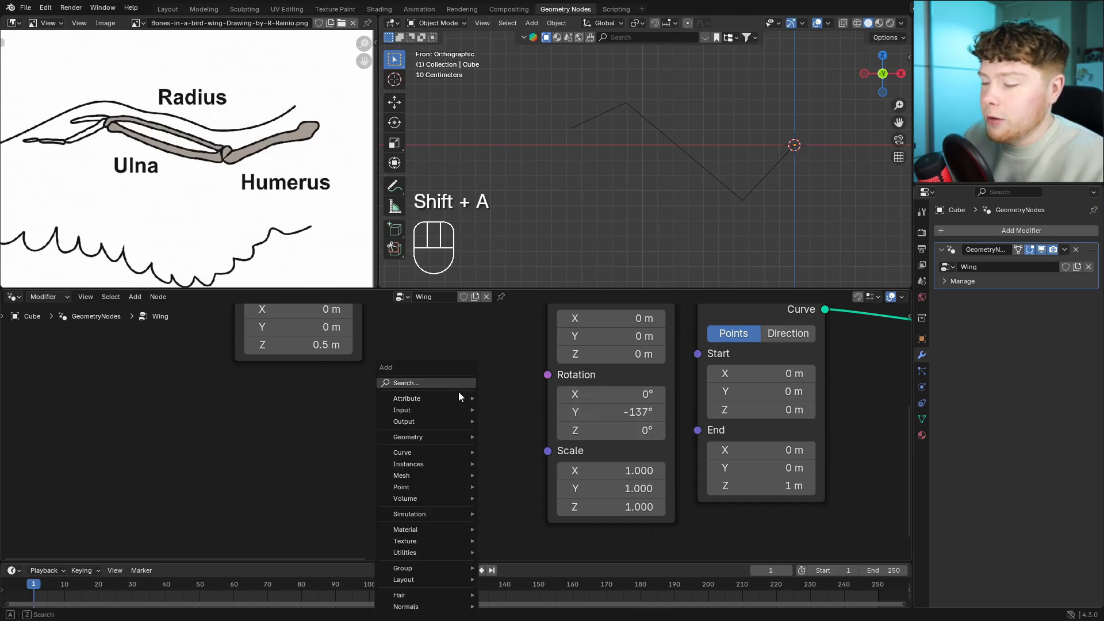
text(comb)
key(Return)
click(394, 387)
drag(506, 409, 548, 374)
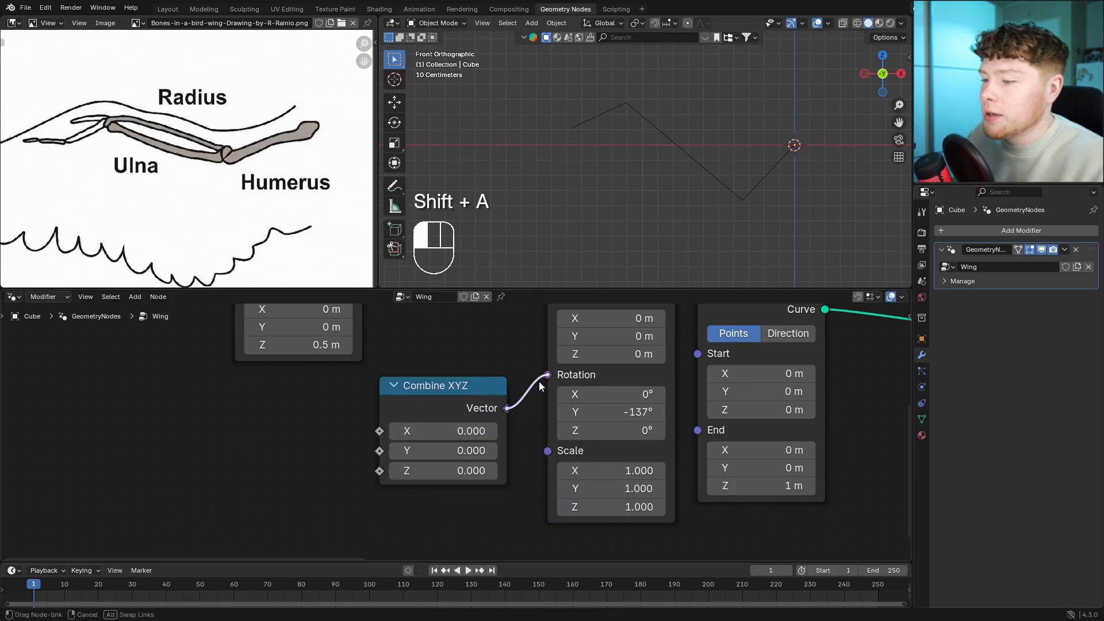
Duplicate the Combine XYZ node twice and connect one copy to each Instance on Points node's Rotation input.
scroll(526, 494, down, 1)
scroll(526, 494, down, 2)
click(250, 399)
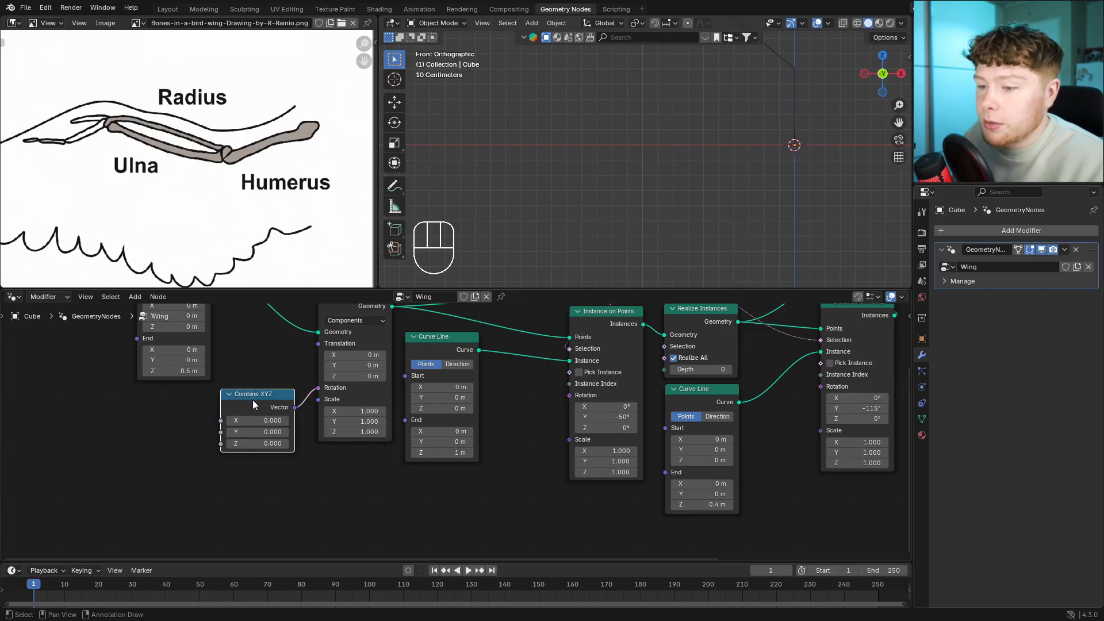
key(shift+d)
click(439, 471)
drag(477, 477, 566, 398)
mouse_move(442, 481)
mouse_down()
mouse_move(470, 499)
mouse_move(440, 488)
mouse_up()
key(shift+d)
click(776, 477)
drag(805, 471, 821, 387)
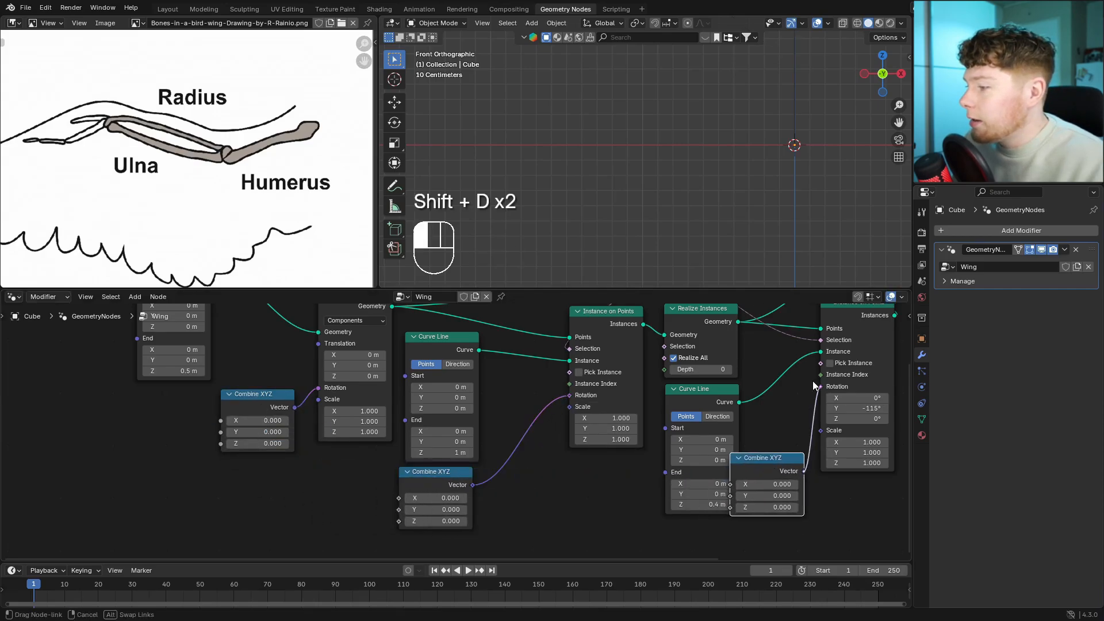
drag(767, 487, 748, 523)
Add a Value node, connect it to the first Combine XYZ's Y input and set it to -2.320.
key(shift+a)
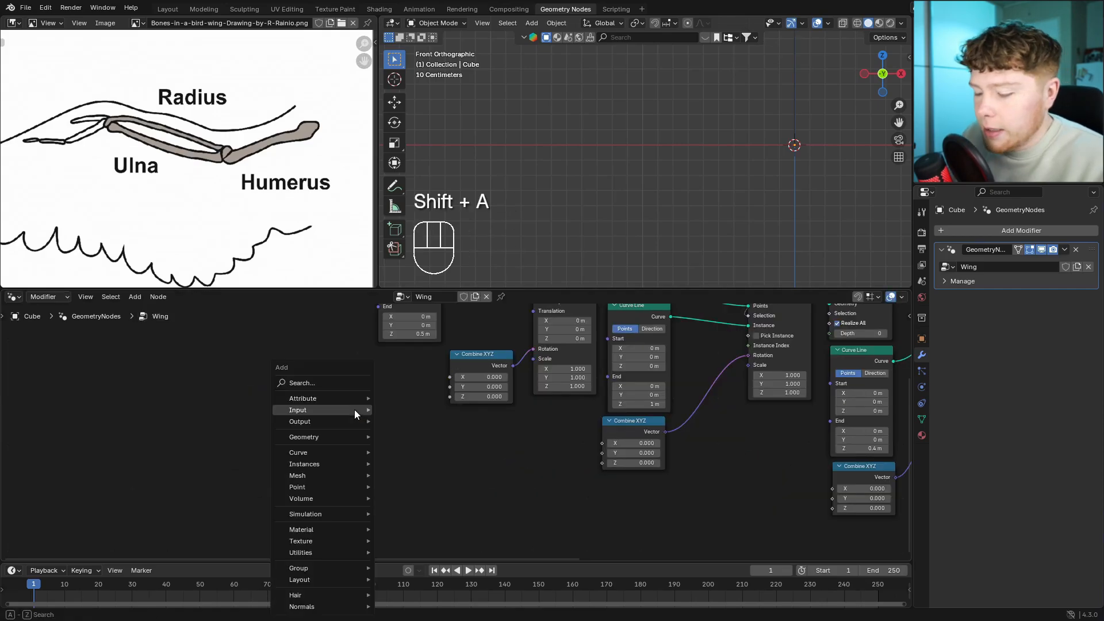
text(value)
key(Return)
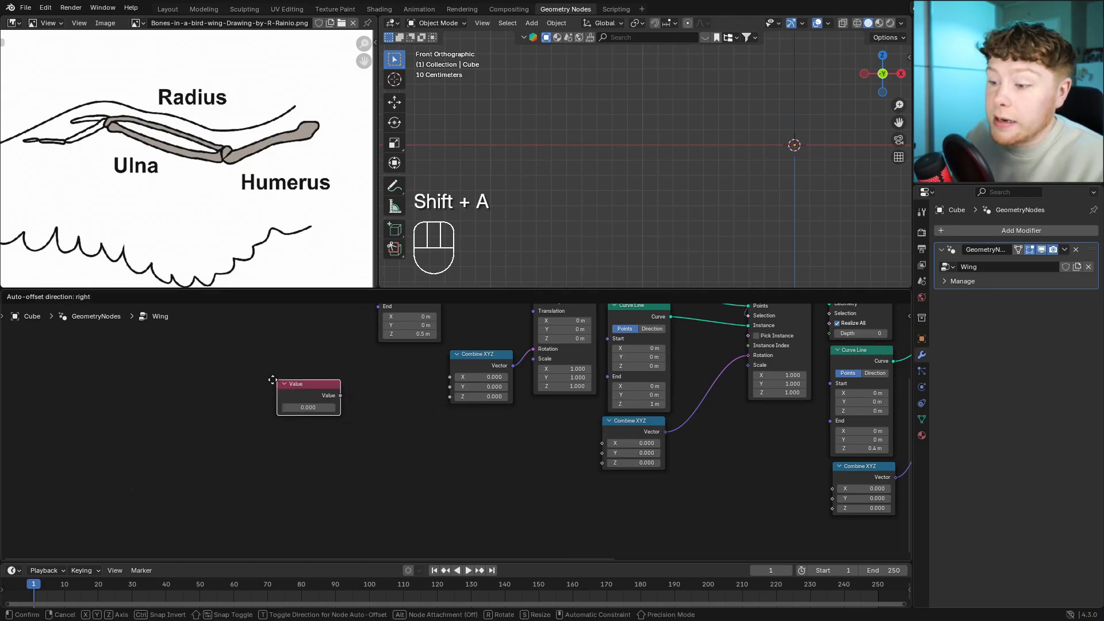
click(268, 380)
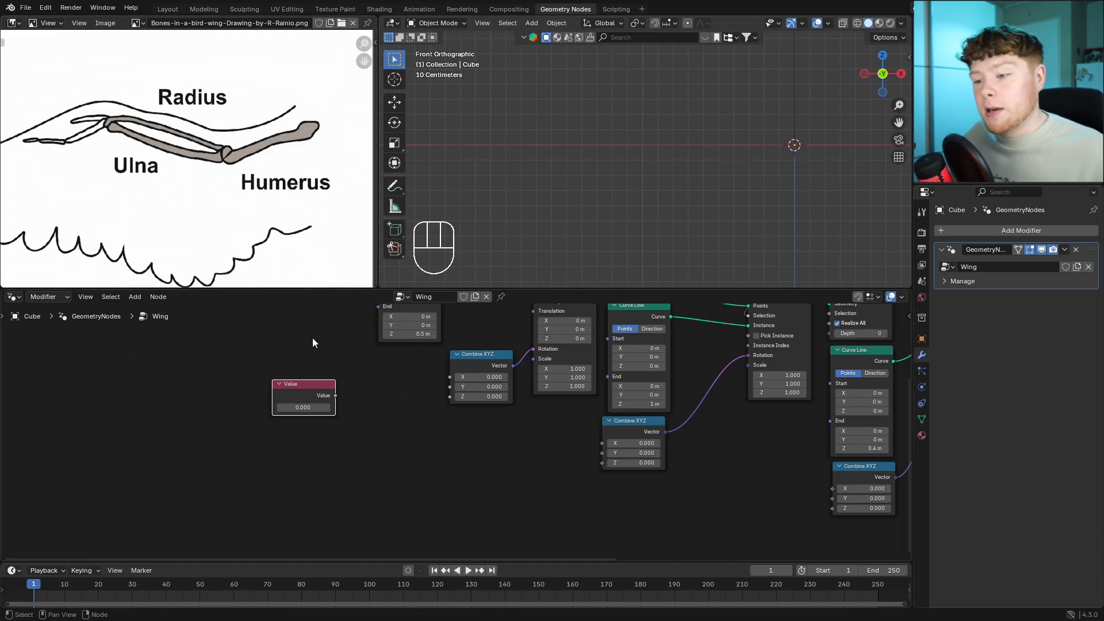
scroll(347, 387, up, 1)
drag(325, 392, 449, 383)
shift+drag(291, 406, 258, 406)
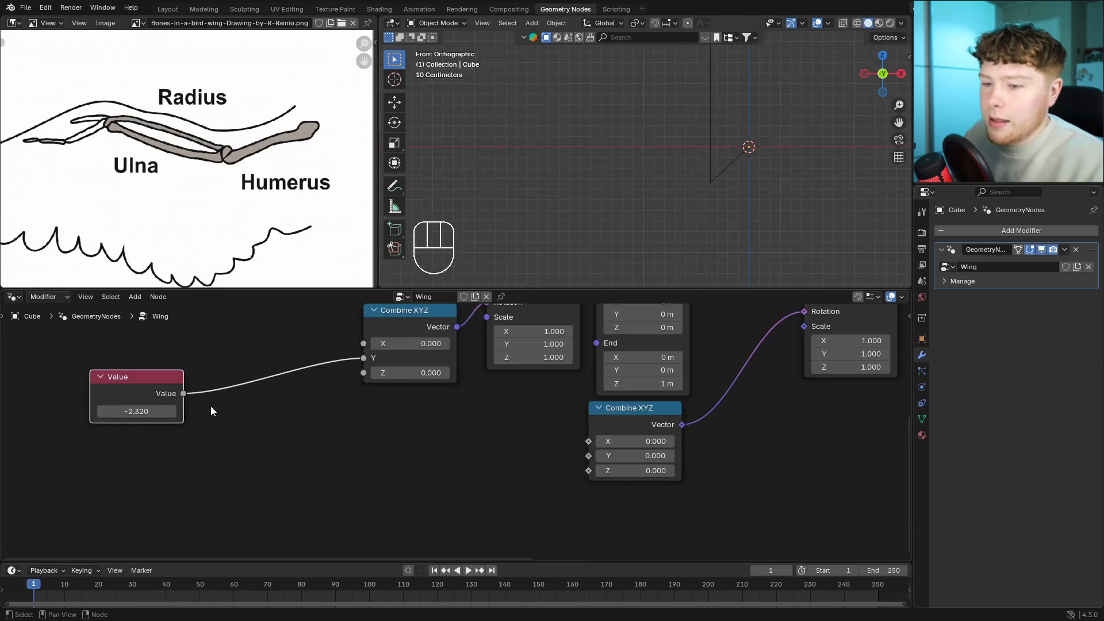
Connect the Value node to the second Combine XYZ's Y input as well and test the shared rotation.
drag(184, 394, 583, 459)
shift+drag(138, 411, 173, 411)
shift+right_click(173, 411)
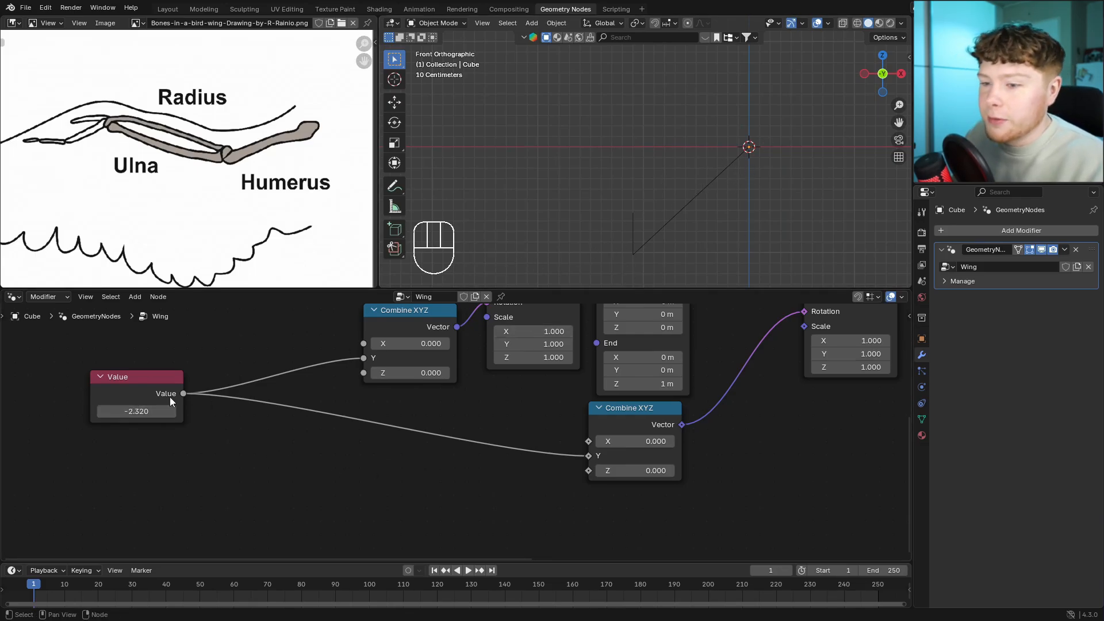
drag(170, 397, 141, 404)
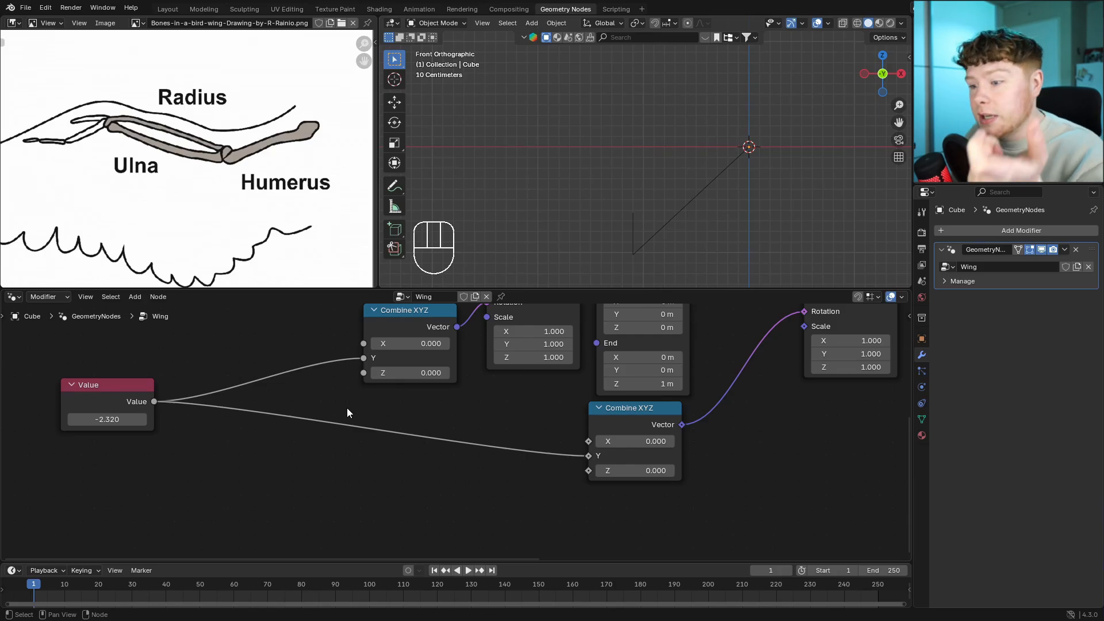
Insert a Math node set to Multiply by -1.000 between the Value node and the second Combine XYZ.
key(shift+a)
text(mat)
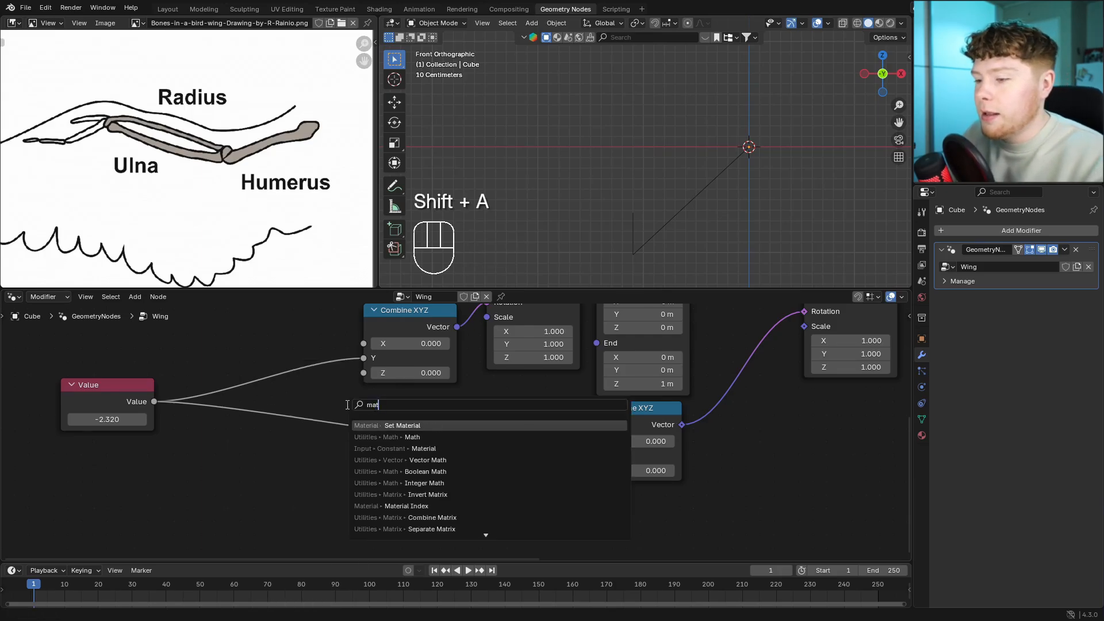
text(h)
key(Return)
click(346, 404)
click(389, 444)
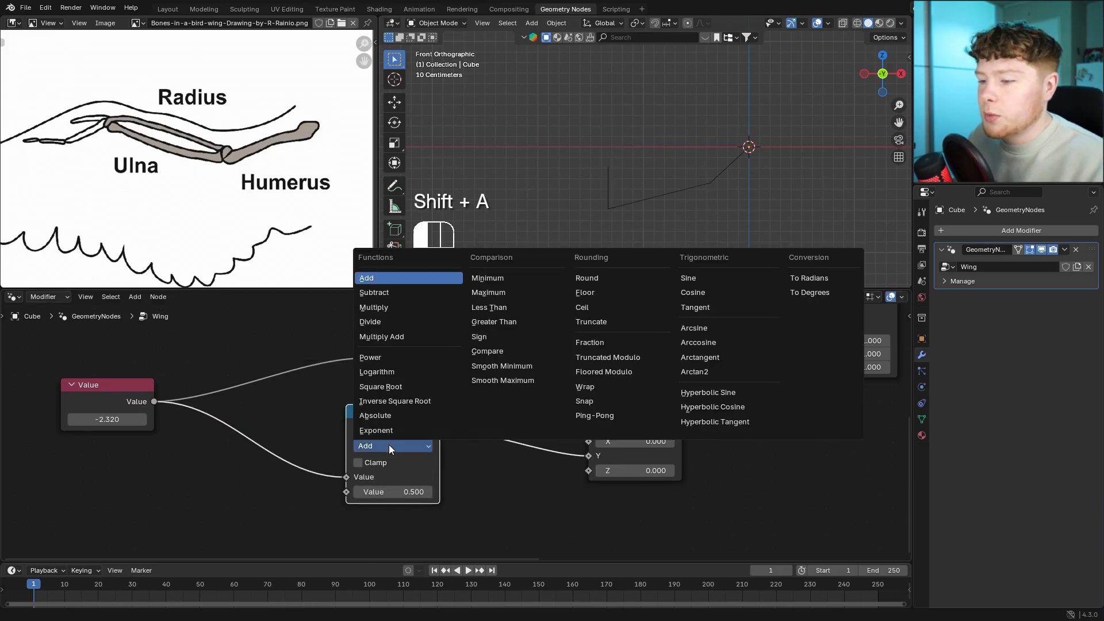
click(406, 307)
drag(391, 493, 351, 493)
drag(388, 434, 346, 433)
mouse_move(107, 420)
shift+mouse_down()
mouse_move(124, 419)
mouse_move(95, 420)
shift+mouse_up()
right_click(94, 419)
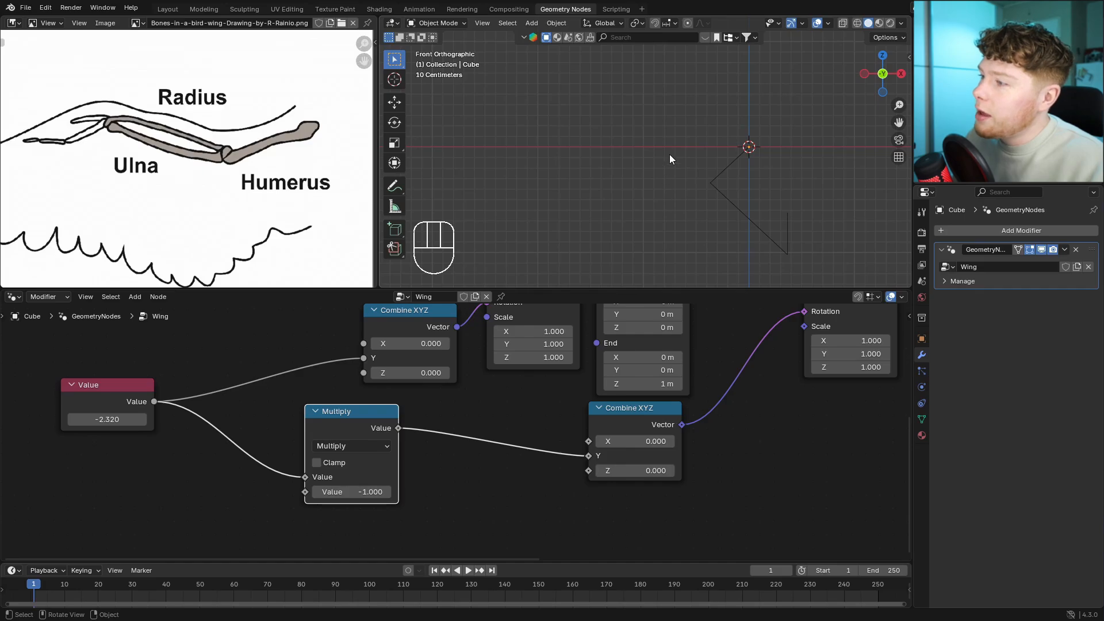
drag(297, 424, 295, 424)
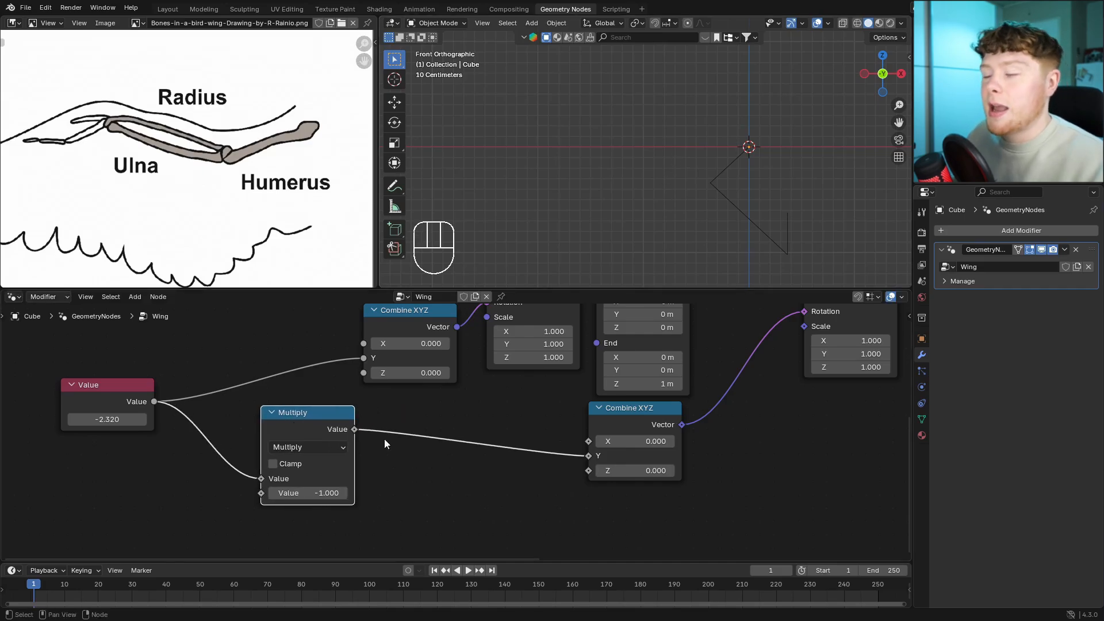
Duplicate the Multiply node into its output link, change the copy to Add with a value of pi, and test the rotation.
key(shift+d)
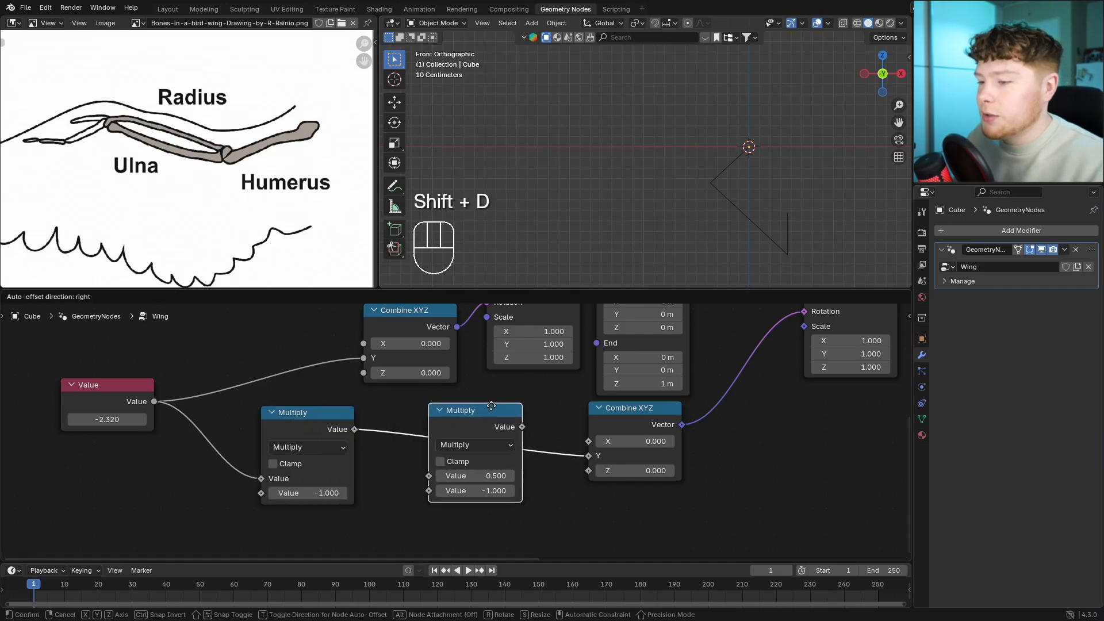
click(471, 451)
click(470, 451)
click(460, 284)
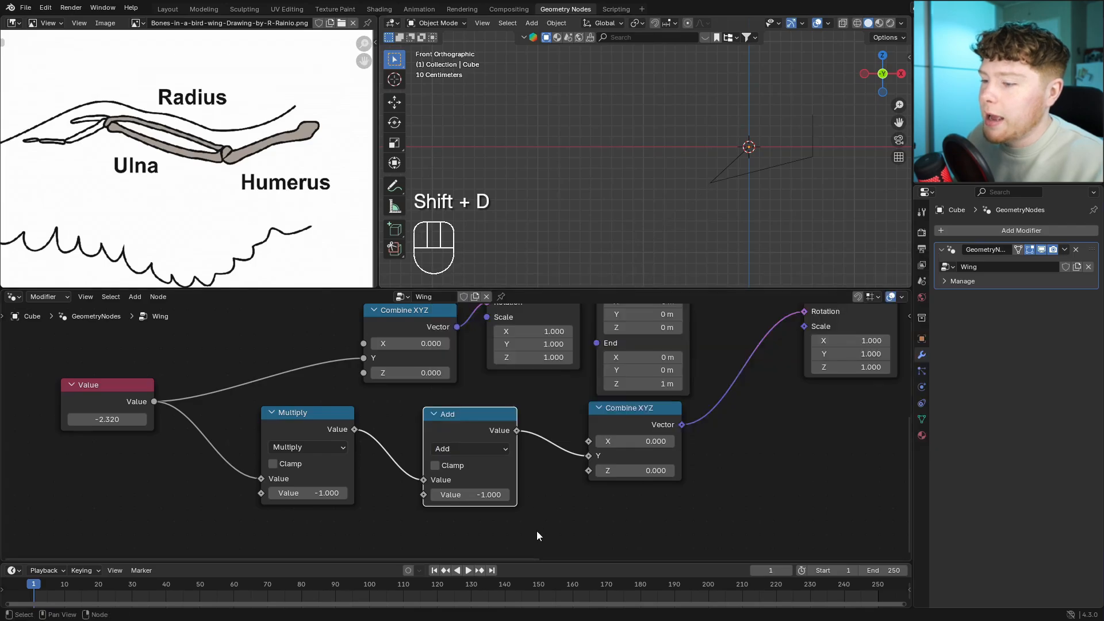
scroll(537, 530, up, 1)
middle_drag(536, 530, 506, 471)
scroll(454, 436, up, 1)
click(450, 435)
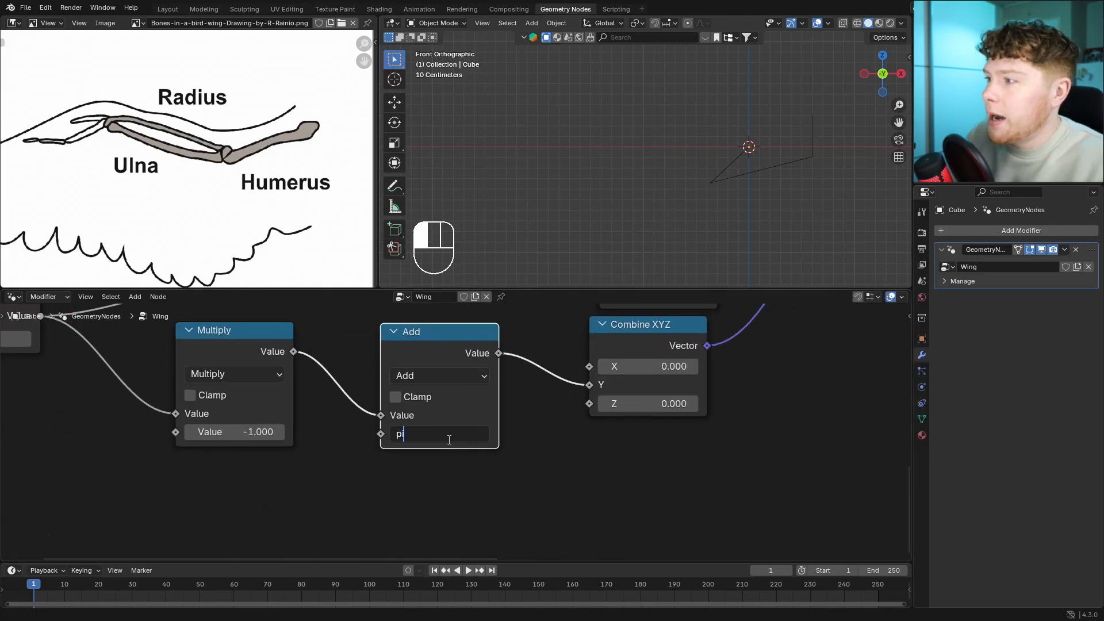
key(Return)
scroll(345, 411, down, 1)
middle_drag(339, 410, 506, 476)
scroll(345, 437, up, 1)
shift+drag(222, 420, 242, 420)
Duplicate the Multiply and Add pair, feed it from the first Add node and connect its result to the third Combine XYZ's Y.
scroll(472, 468, down, 5)
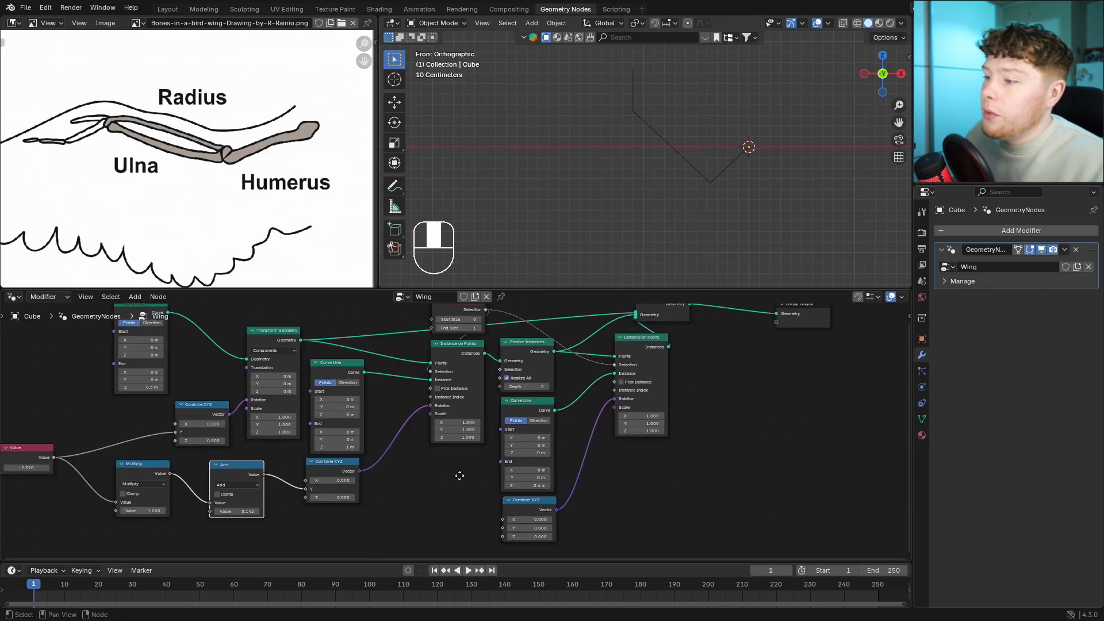
scroll(507, 435, up, 3)
scroll(508, 437, up, 1)
drag(639, 447, 632, 454)
click(452, 482)
middle_drag(453, 481, 583, 463)
drag(454, 485, 271, 381)
key(shift+d)
click(526, 460)
drag(439, 386, 457, 425)
drag(496, 496, 499, 494)
drag(687, 458, 729, 460)
Vary the shared Value node, including -2.800, and return it to test how all three bones fold together.
middle_drag(141, 382, 252, 398)
shift+drag(252, 398, 265, 398)
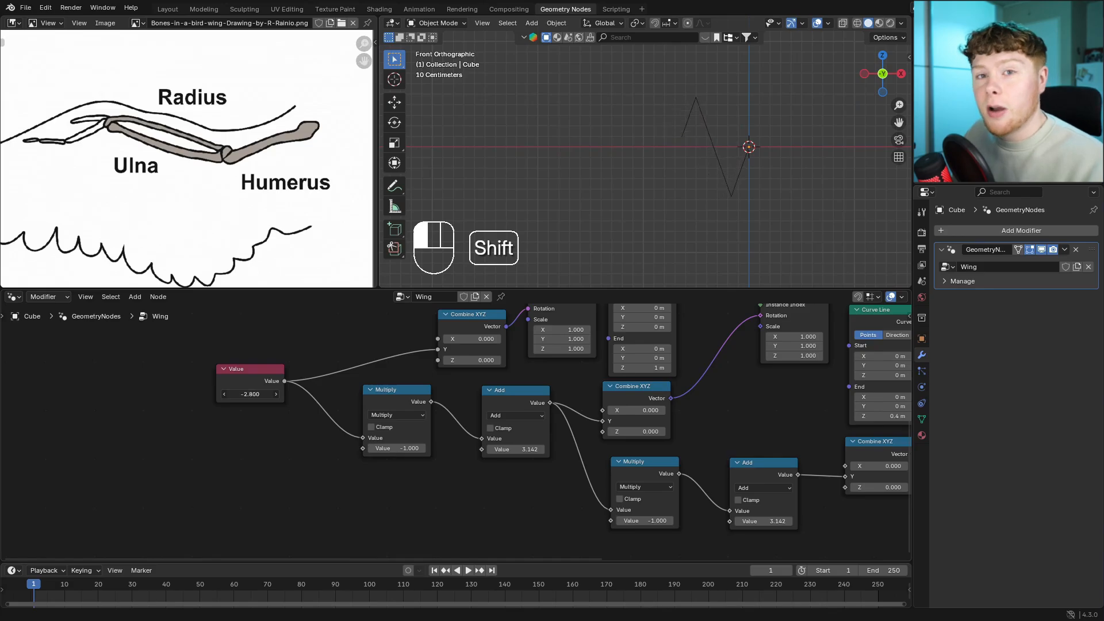
shift+drag(264, 394, 282, 394)
Make room before Join Geometry and insert a Realize Instances node after the second Instance on Points node.
key(g)
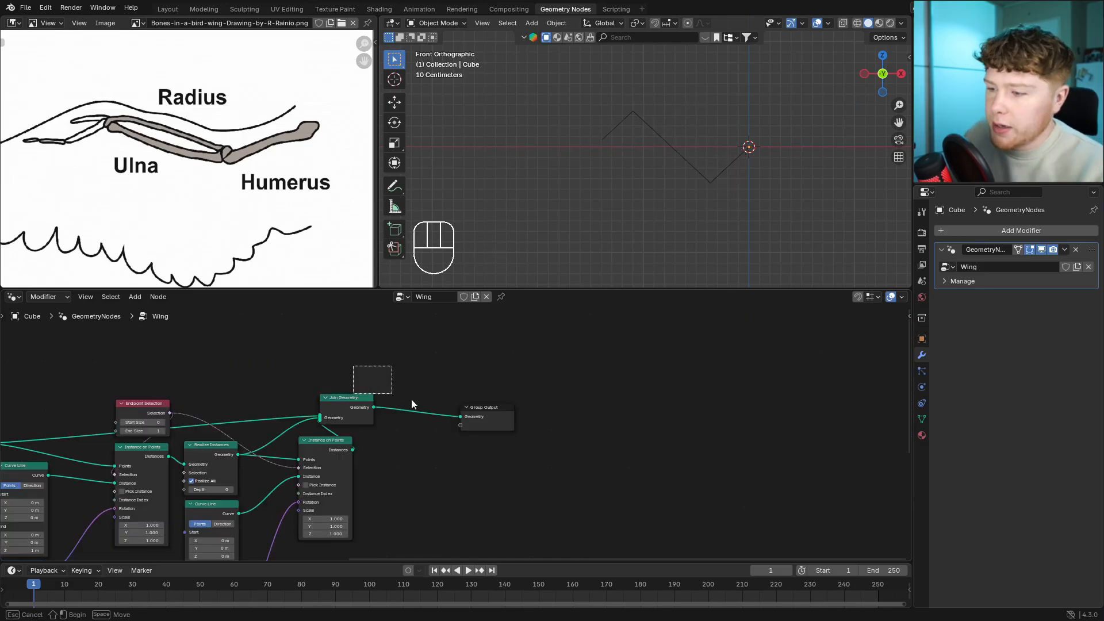
click(518, 439)
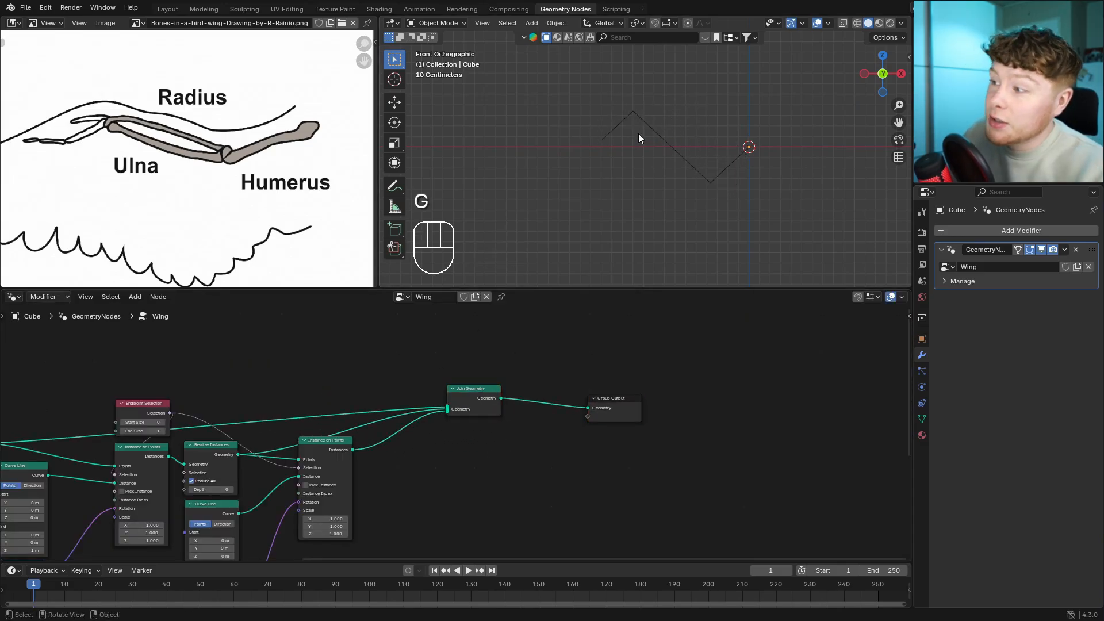
scroll(439, 439, up, 4)
key(shift+a)
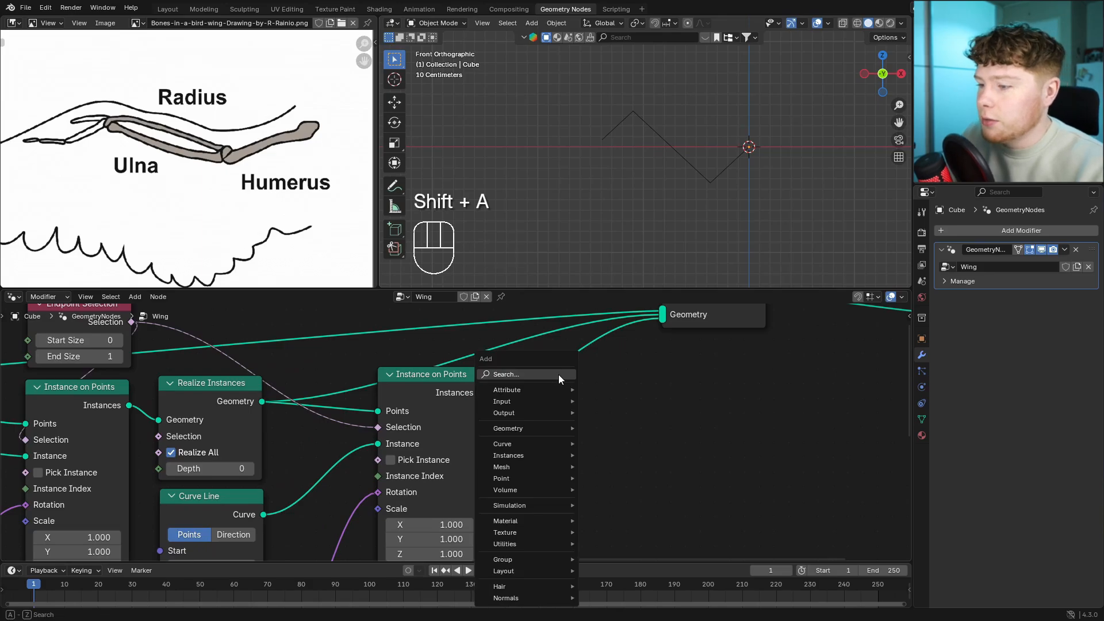
text(real)
key(Return)
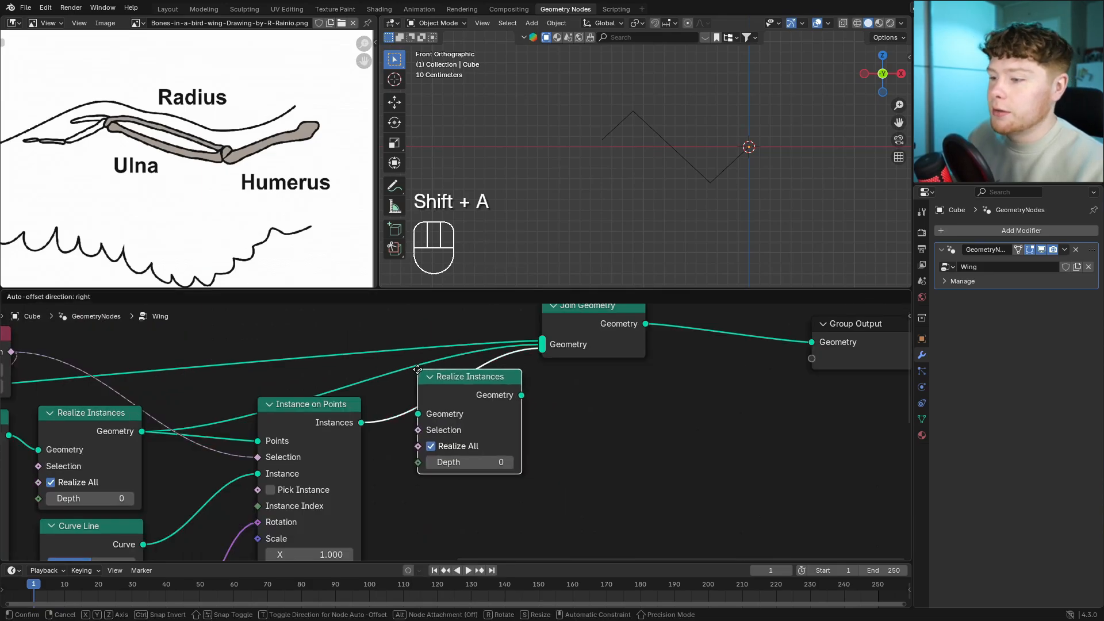
click(410, 372)
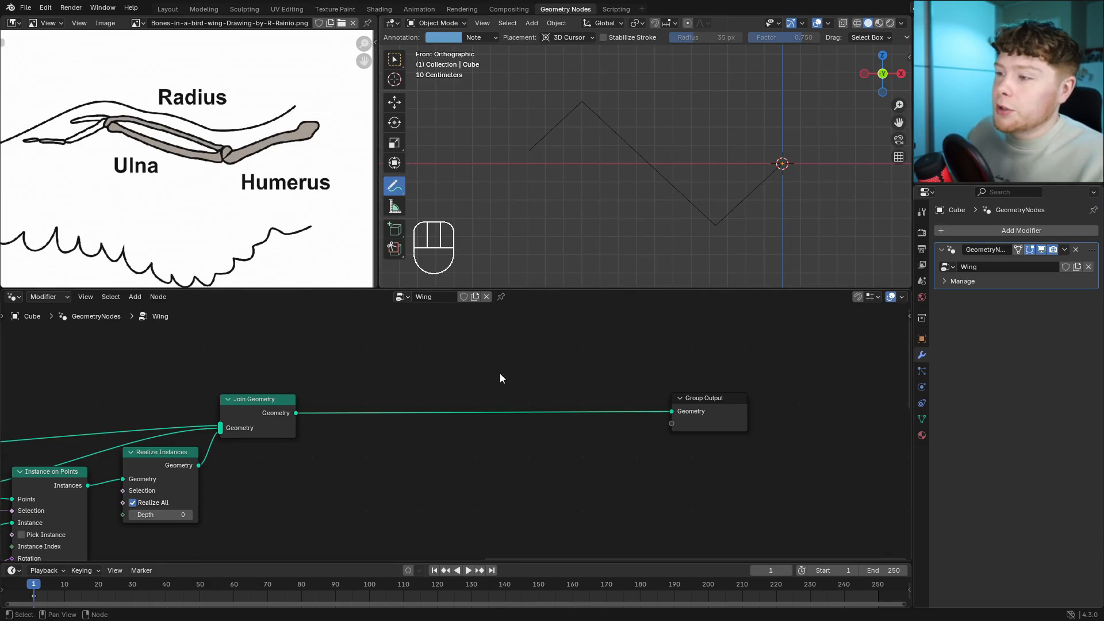
Insert a Set Spline Type node between Join Geometry and Group Output and set it to NURBS.
key(shift+a)
text(set s)
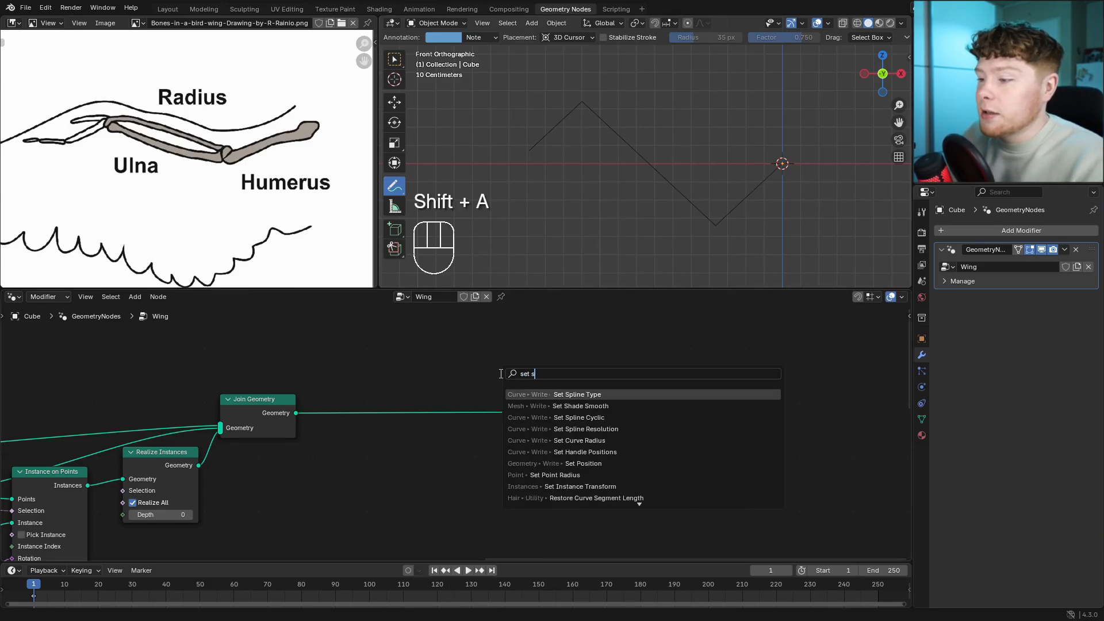
text(pl)
key(Return)
click(499, 377)
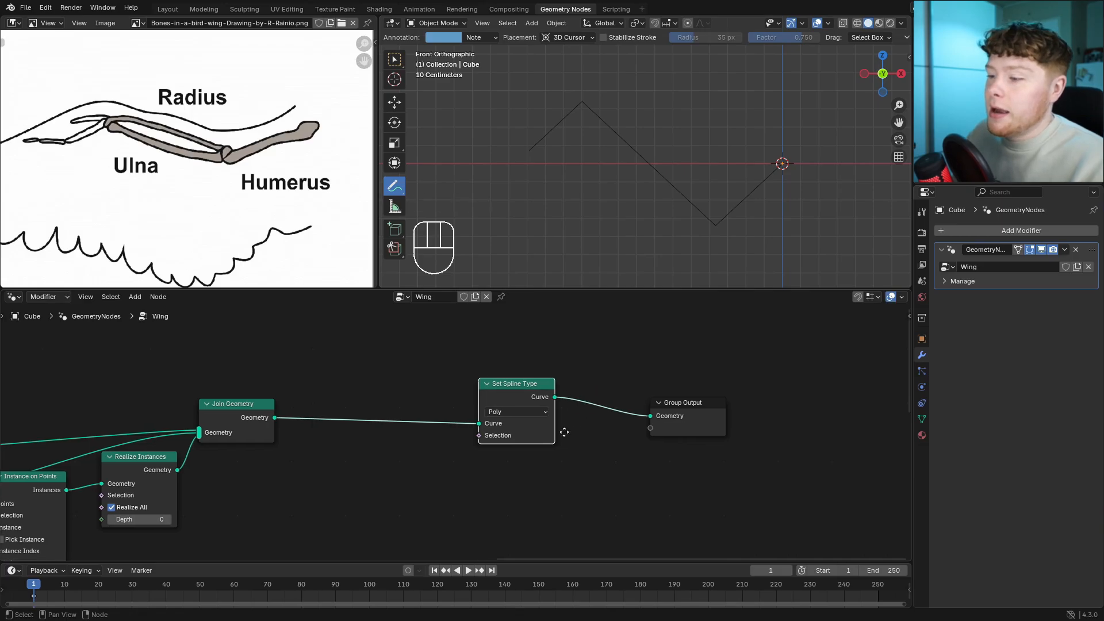
ctrl+middle_drag(564, 432, 545, 395)
click(418, 407)
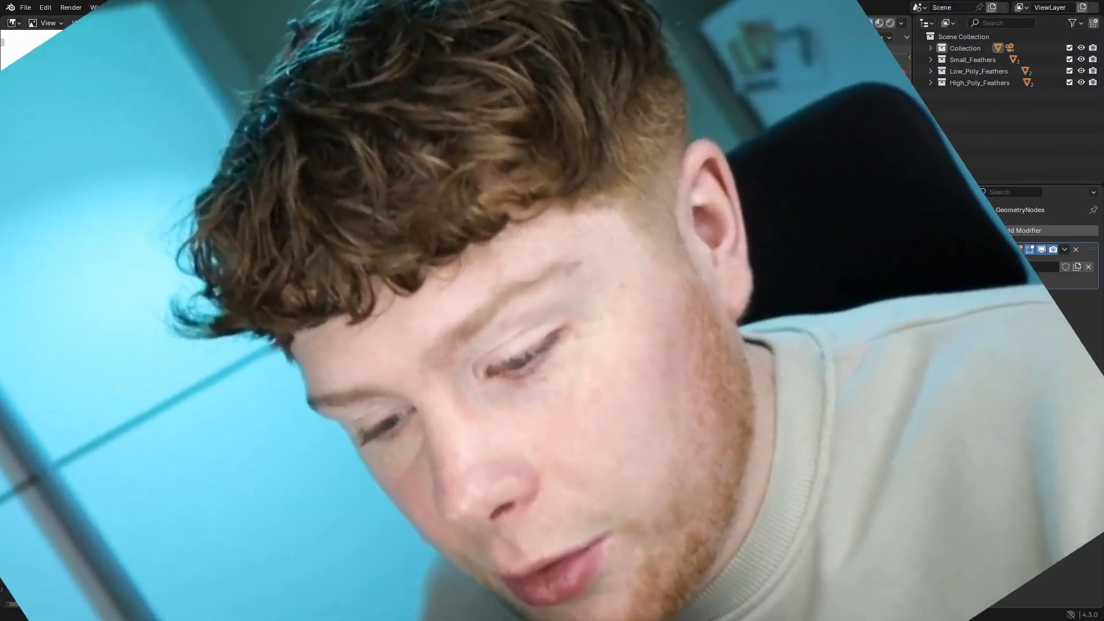
drag(404, 374, 498, 381)
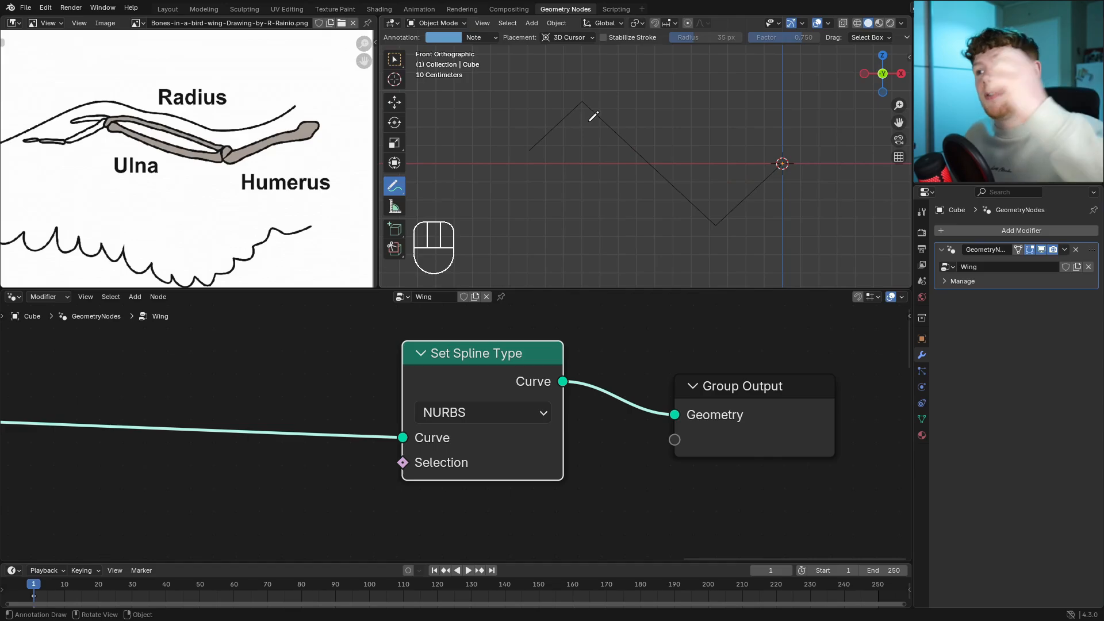
Move Set Spline Type and Group Output further along and insert a Merge by Distance node after Join Geometry.
scroll(381, 371, down, 3)
drag(562, 348, 870, 485)
key(g)
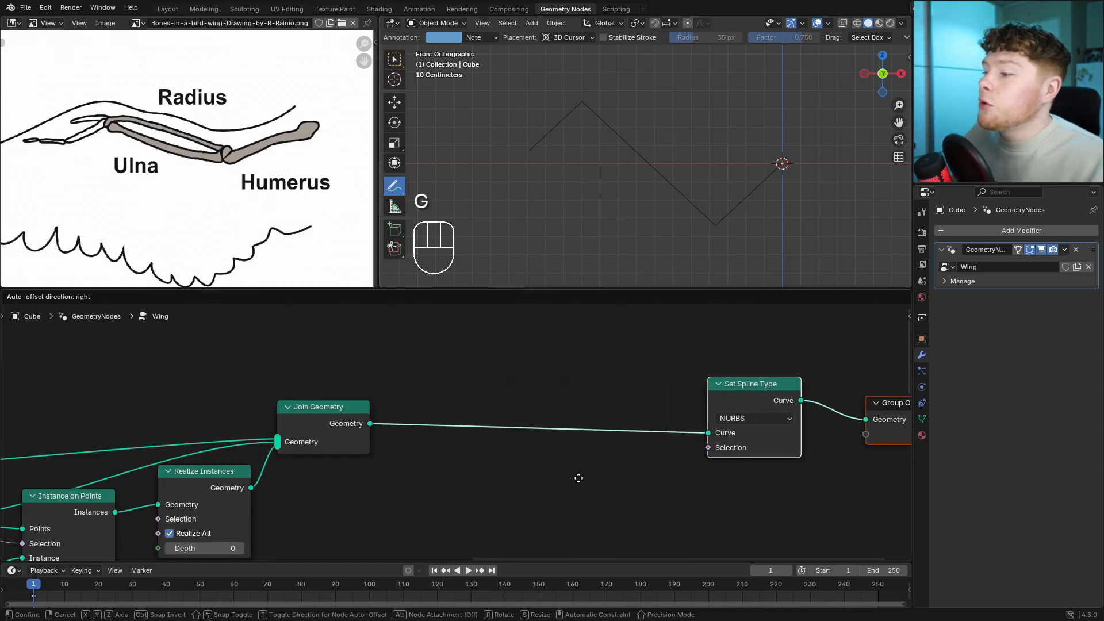
click(630, 453)
key(shift+a)
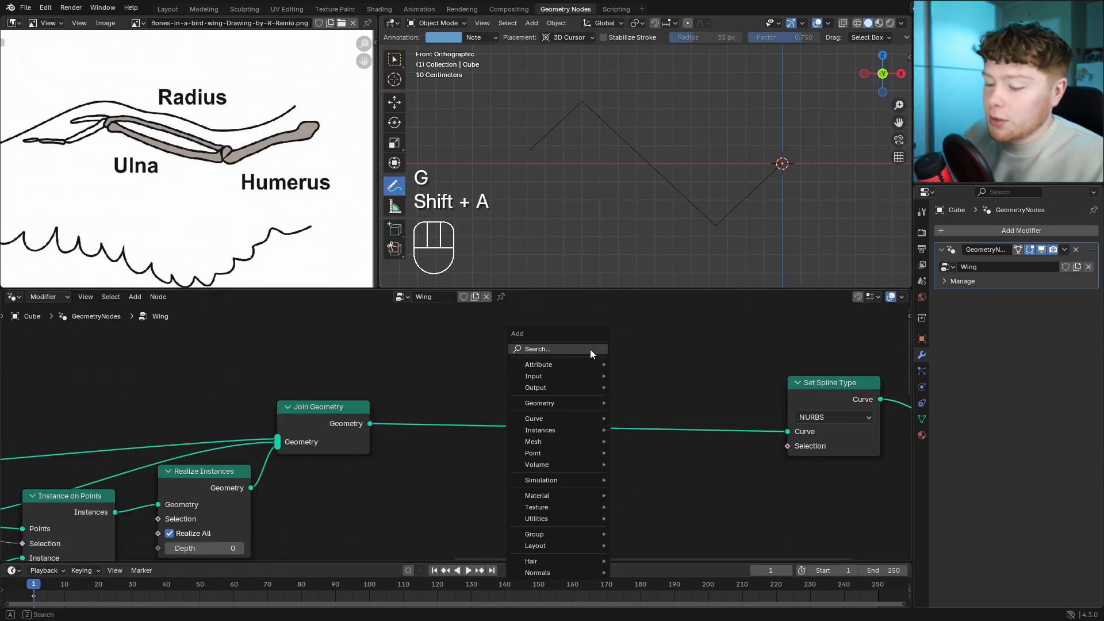
text(merge b)
key(Return)
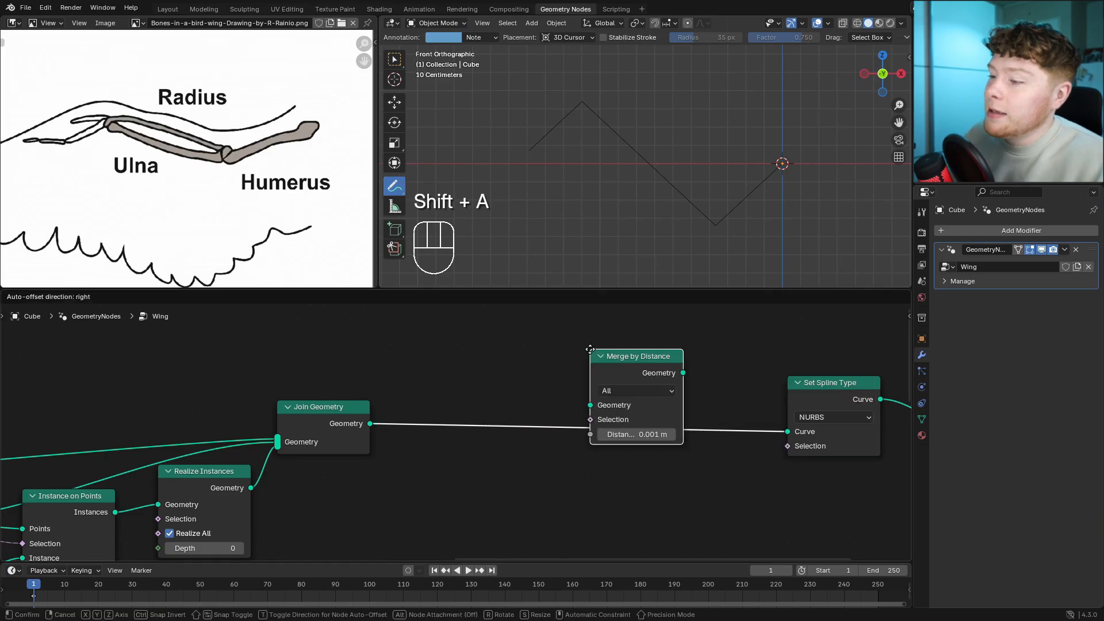
click(529, 369)
middle_drag(705, 391, 704, 392)
scroll(512, 406, up, 2)
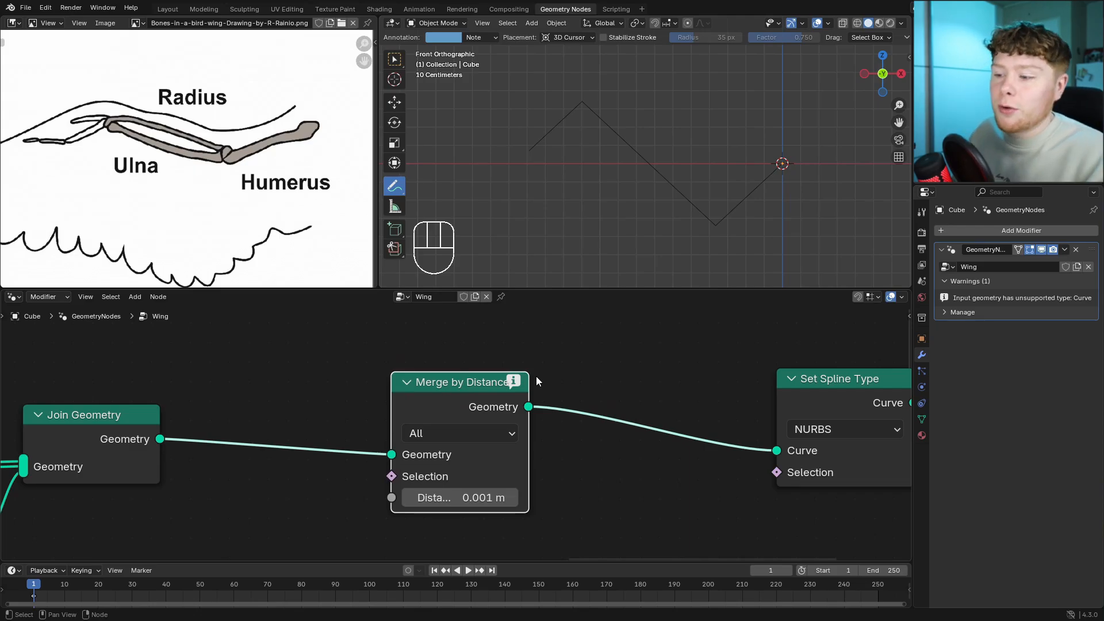
Insert a Curve to Mesh node between Join Geometry and Merge by Distance.
middle_drag(370, 411, 457, 394)
drag(544, 381, 558, 389)
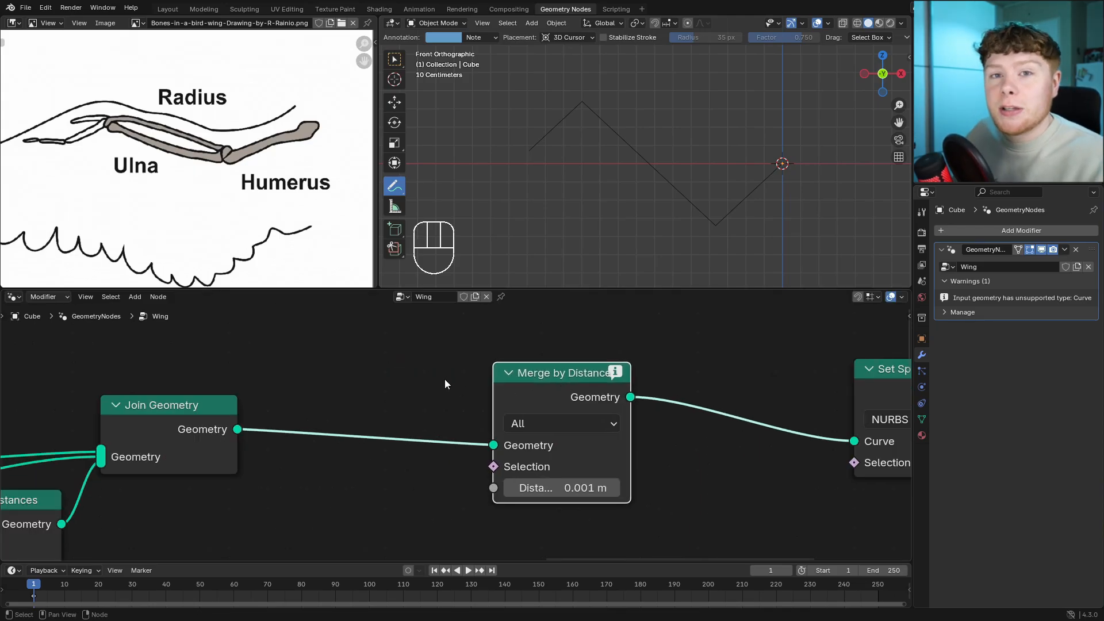
key(shift+a)
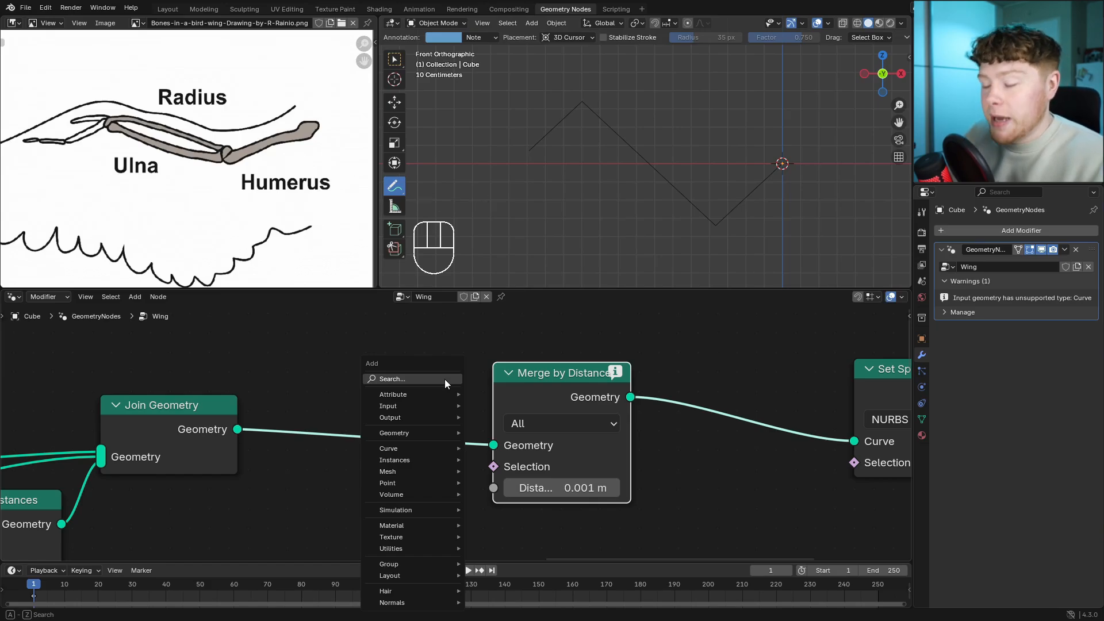
text(curve to mesh)
key(Return)
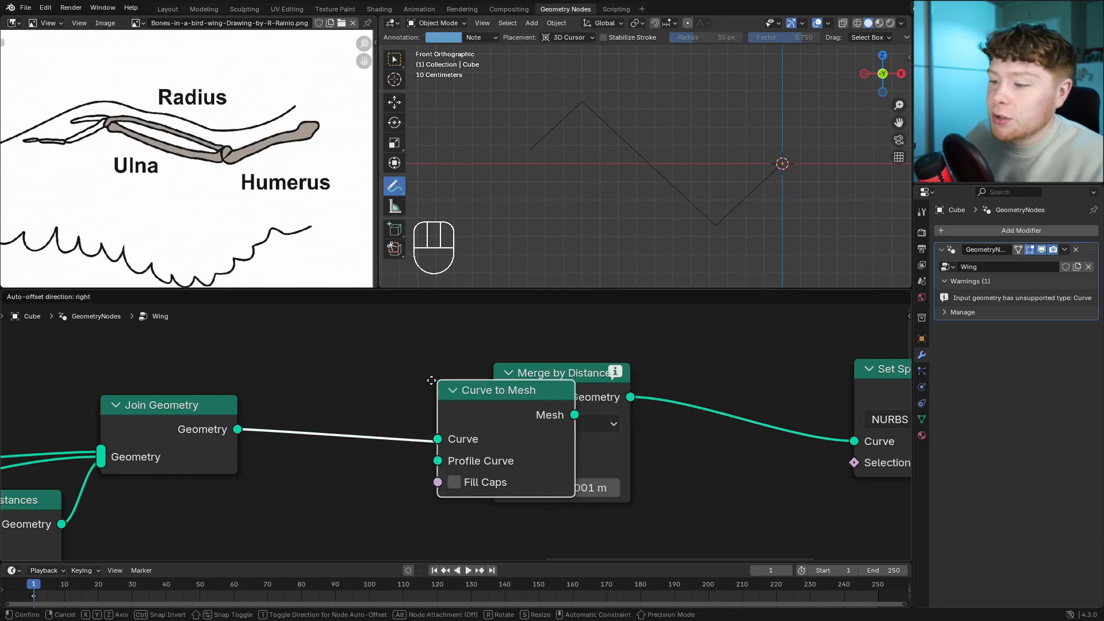
click(315, 364)
Insert a Mesh to Curve node between Merge by Distance and Set Spline Type.
middle_drag(607, 406, 413, 406)
key(shift+a)
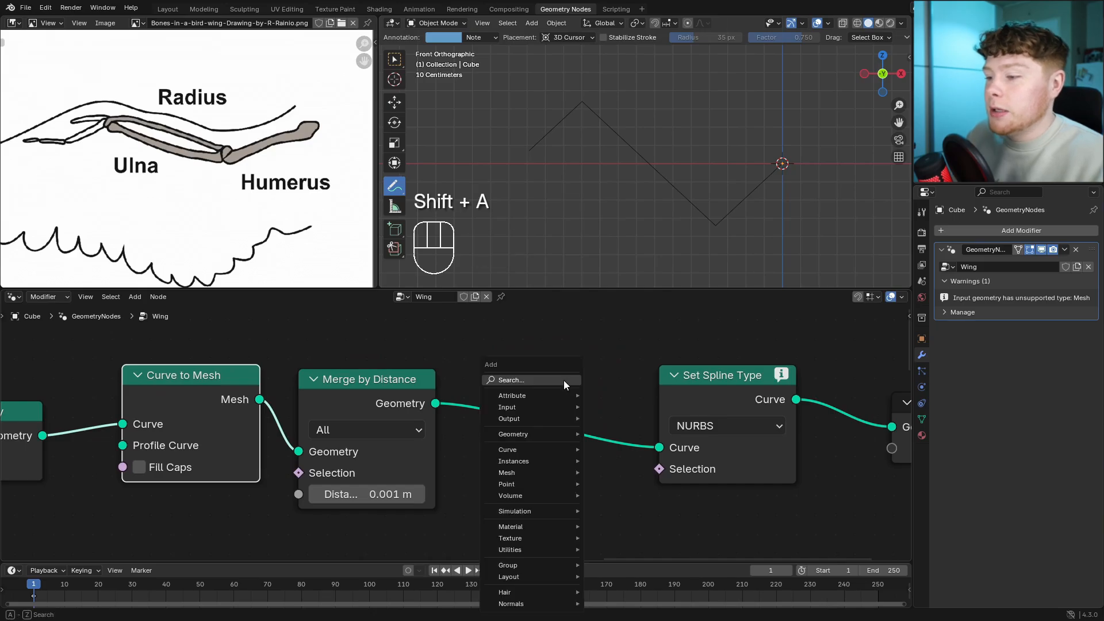
text(mesh t)
key(Return)
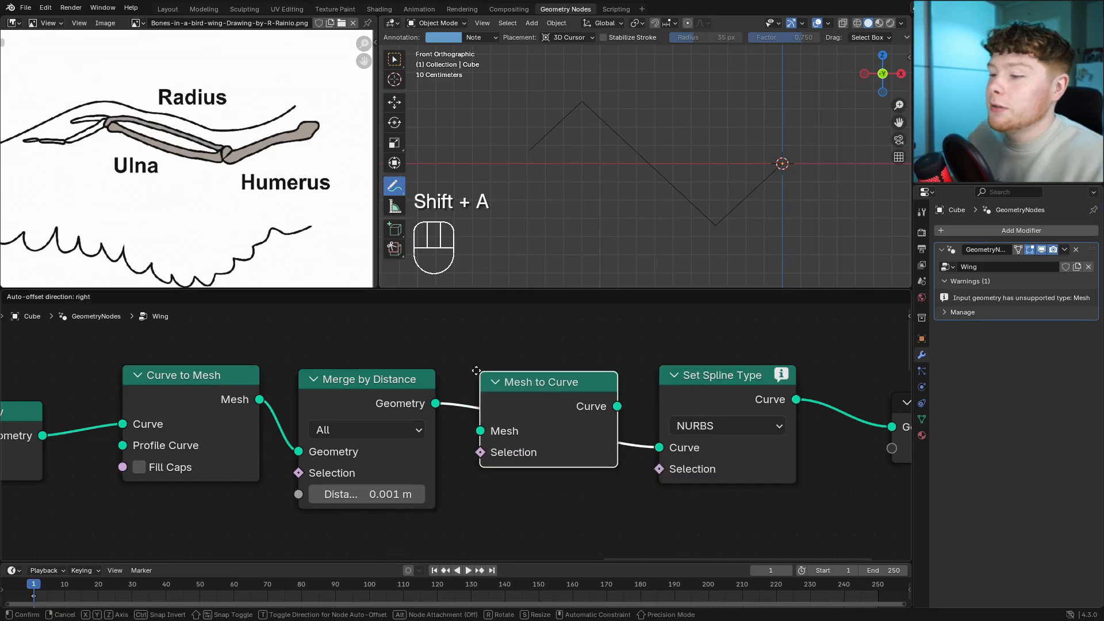
click(475, 371)
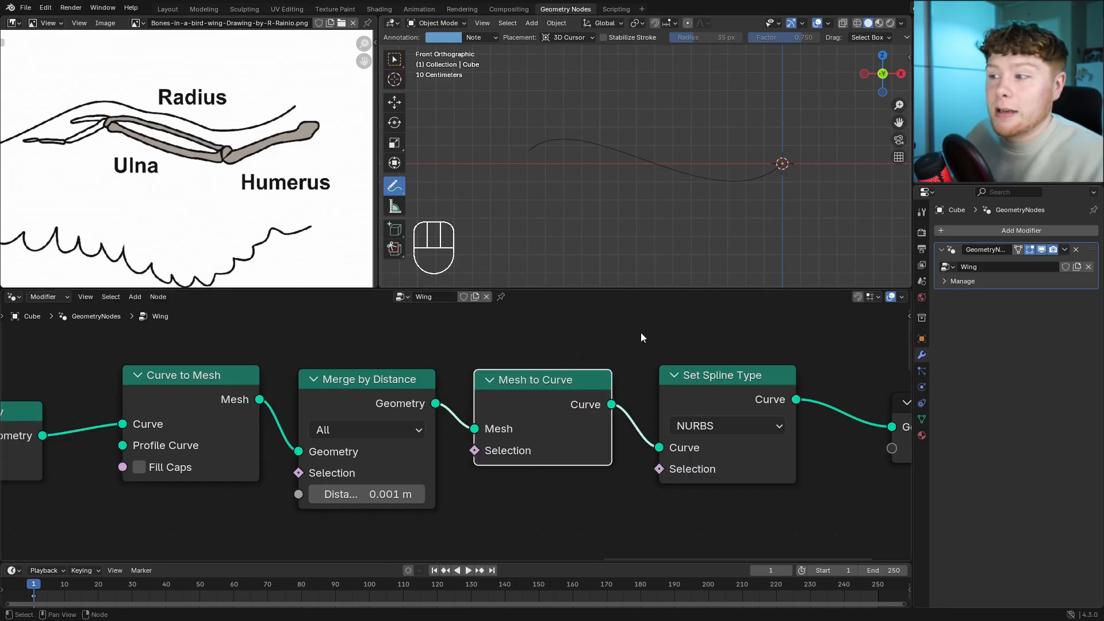
Sketch annotation strokes above the smoothed curve's outer bend and erase them.
scroll(698, 190, up, 3)
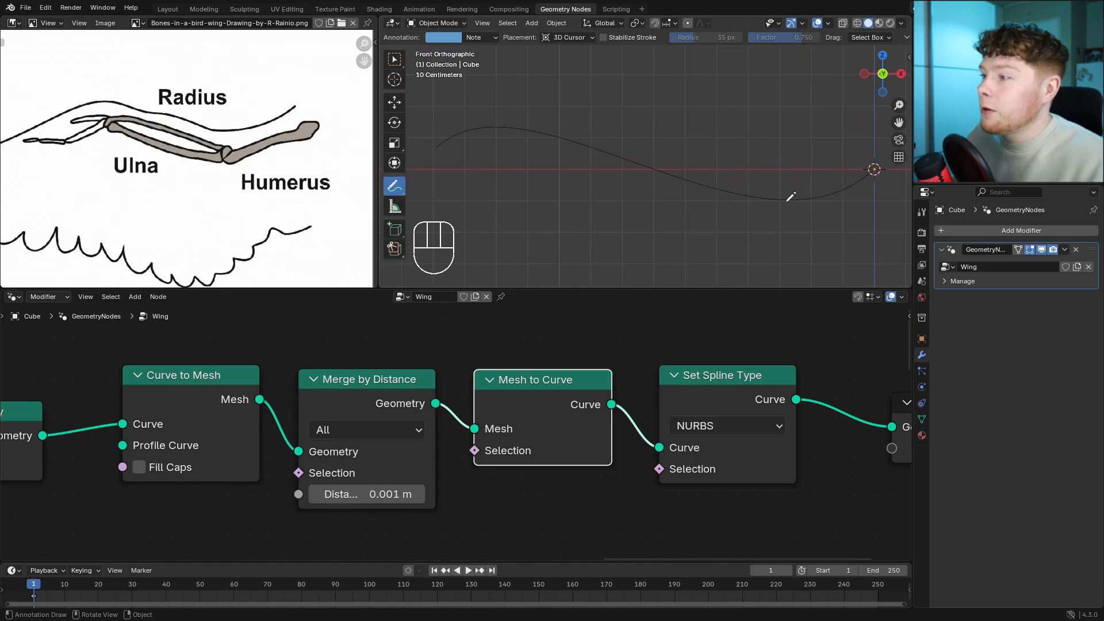
scroll(851, 365, down, 4)
middle_drag(851, 365, 493, 372)
scroll(476, 144, down, 1)
shift+middle_drag(476, 150, 484, 192)
drag(479, 182, 513, 155)
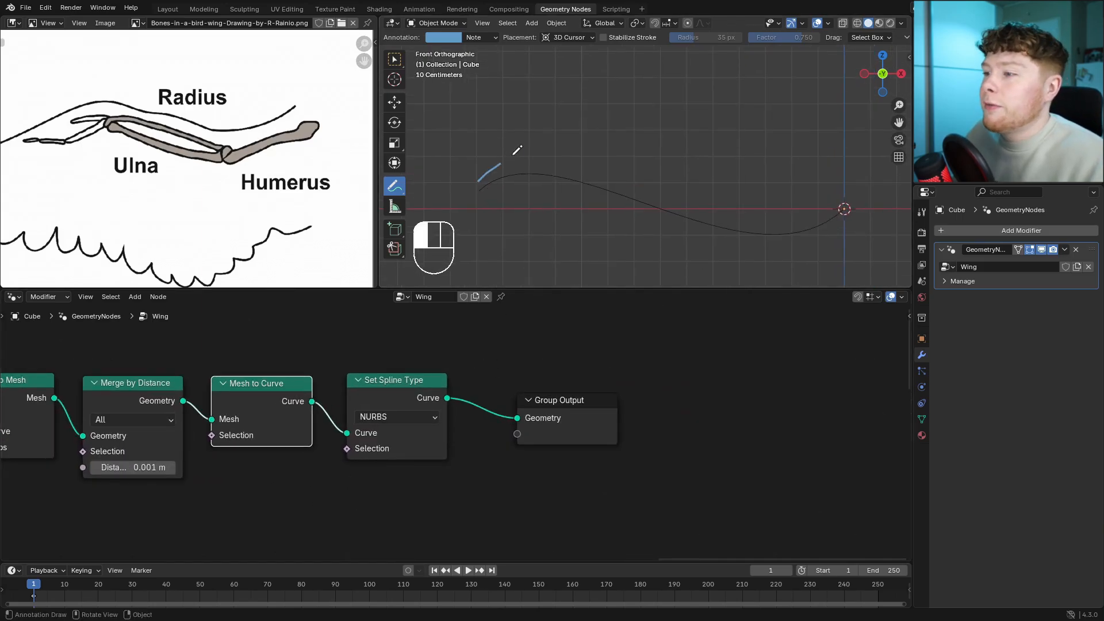
drag(583, 143, 609, 175)
mouse_move(609, 175)
ctrl+mouse_down()
mouse_move(592, 146)
mouse_move(496, 172)
ctrl+mouse_up()
Move Set Spline Type and Group Output further along and insert a Resample Curve node after Mesh to Curve.
drag(381, 350, 532, 465)
key(g)
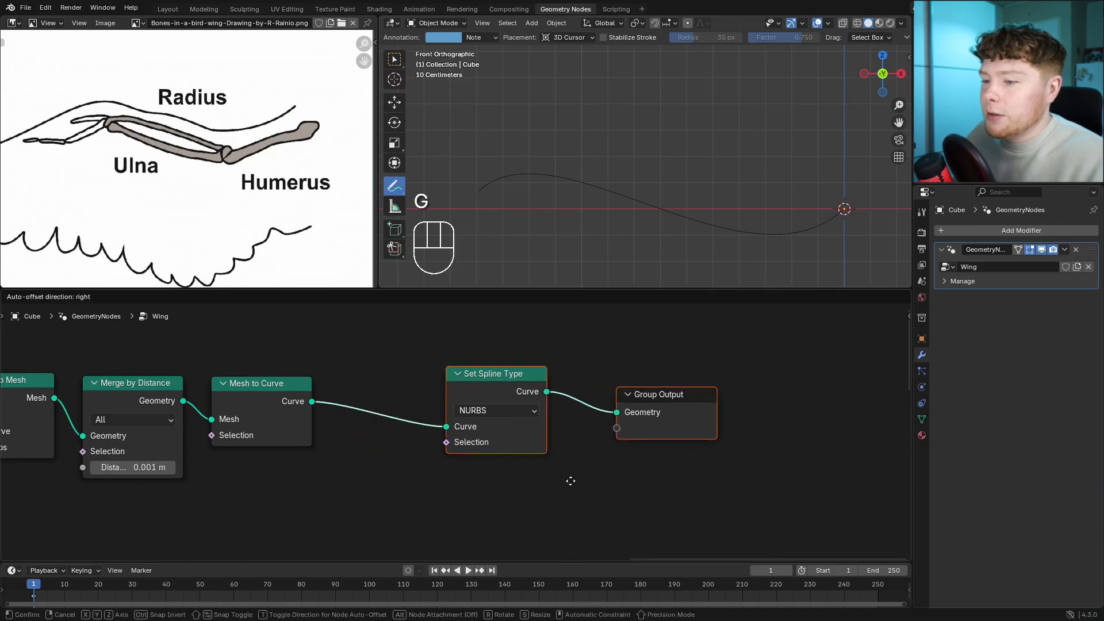
click(668, 468)
click(472, 400)
key(shift+a)
text(res)
key(Return)
click(412, 363)
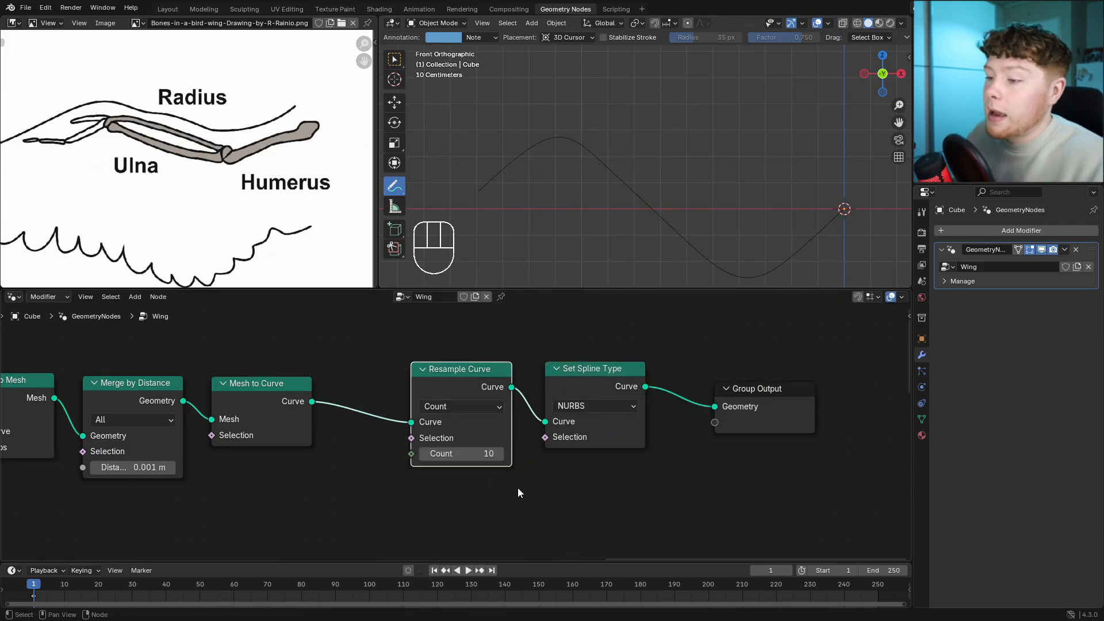
Lower the Resample Curve count to 5 and raise it to 11 to compare how closely the curve follows the bones.
click(423, 457)
click(423, 456)
click(423, 456)
click(423, 456)
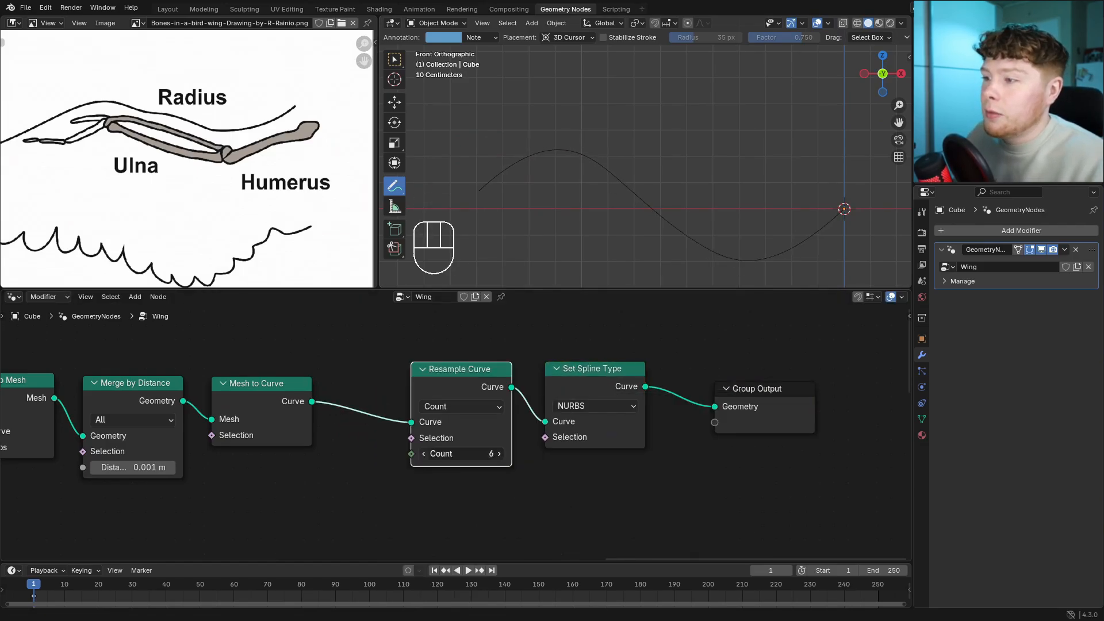
click(423, 457)
click(498, 453)
click(498, 453)
click(498, 453)
click(498, 453)
click(498, 454)
click(498, 453)
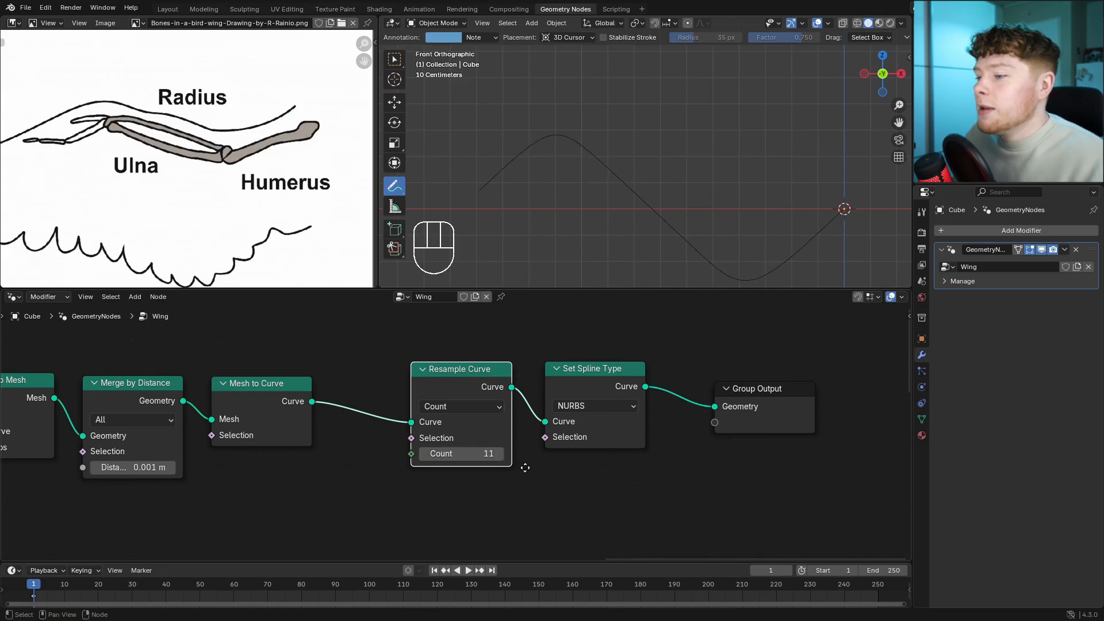
Set the Resample Curve count to 9.
scroll(498, 456, up, 2)
click(379, 444)
text(9)
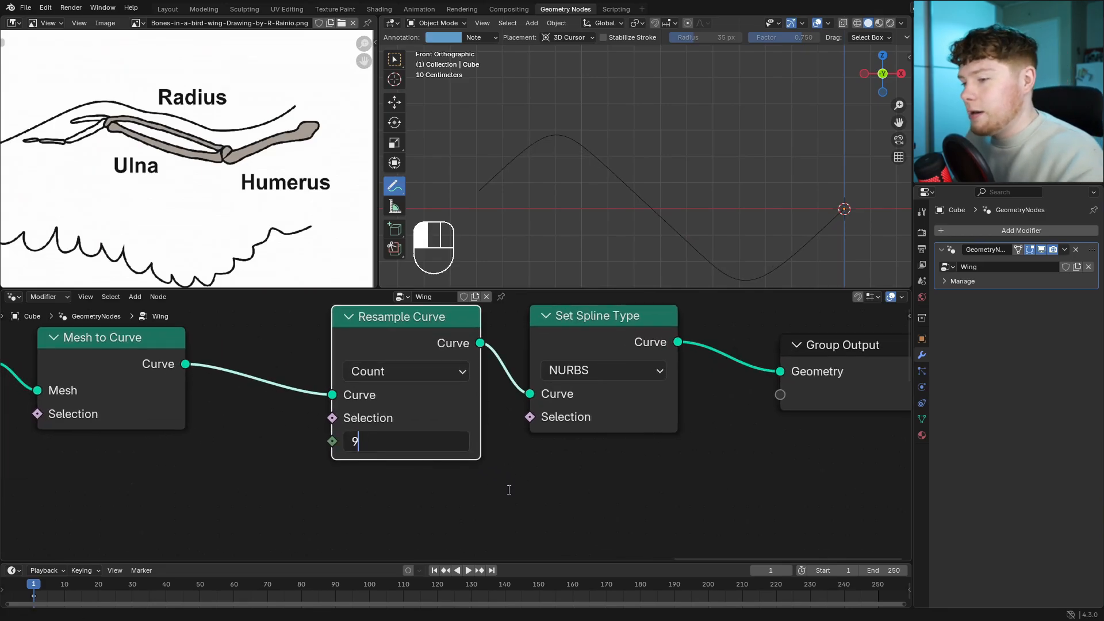
key(Return)
scroll(276, 441, down, 3)
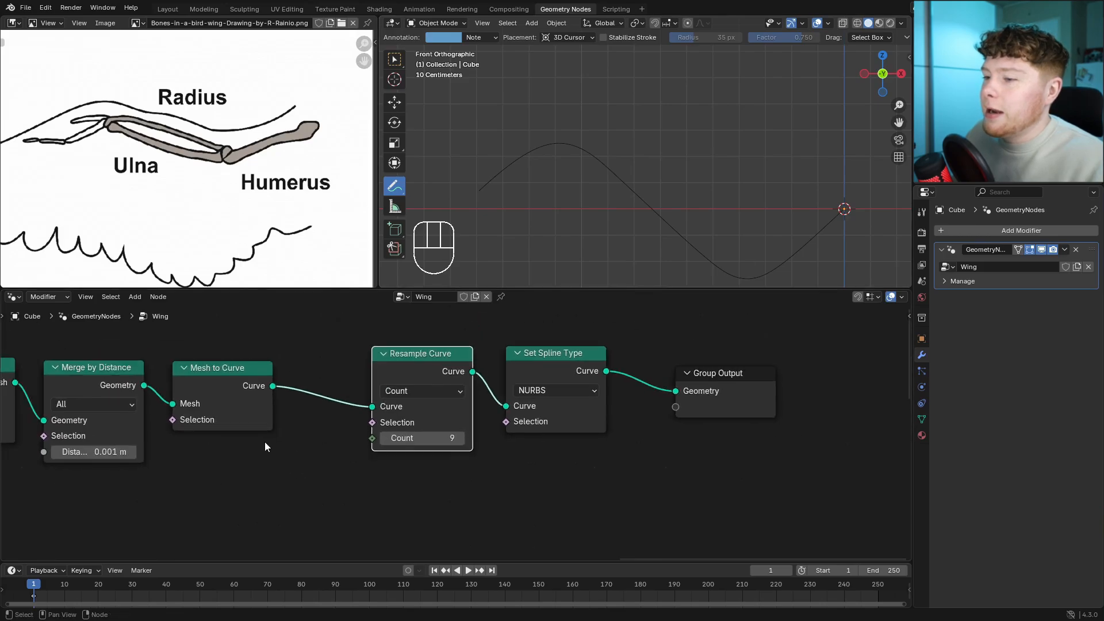
Select every node except Group Output and join them into a frame.
middle_drag(339, 437, 301, 367)
scroll(172, 414, down, 3)
middle_drag(169, 439, 518, 405)
ctrl+middle_drag(474, 442, 477, 380)
click(382, 424)
shift+drag(375, 450, 368, 450)
scroll(732, 164, down, 1)
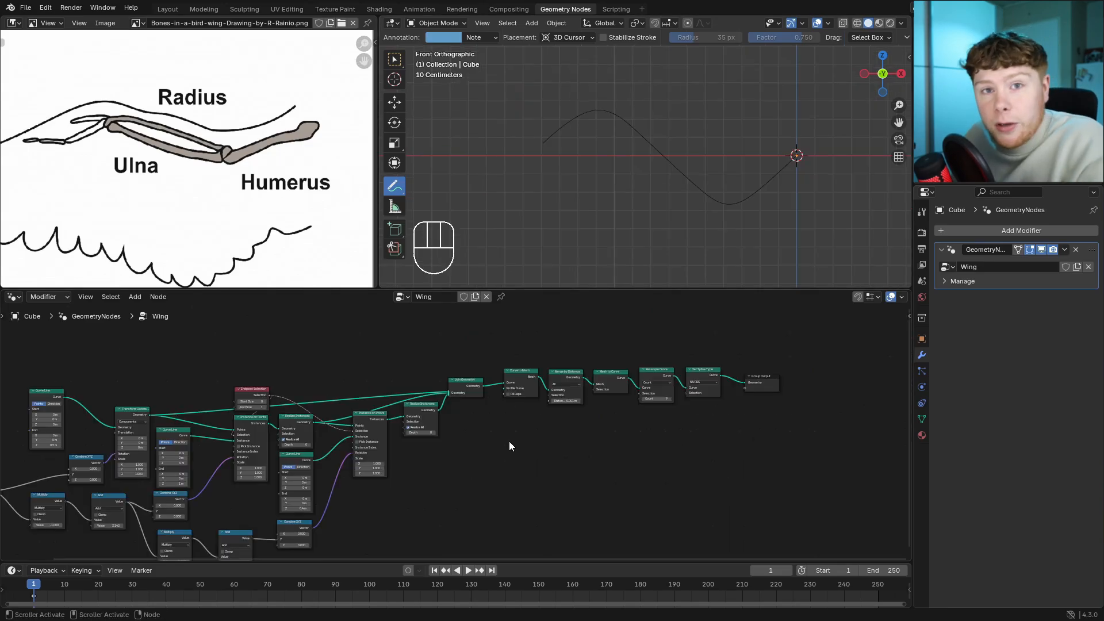
key(Home)
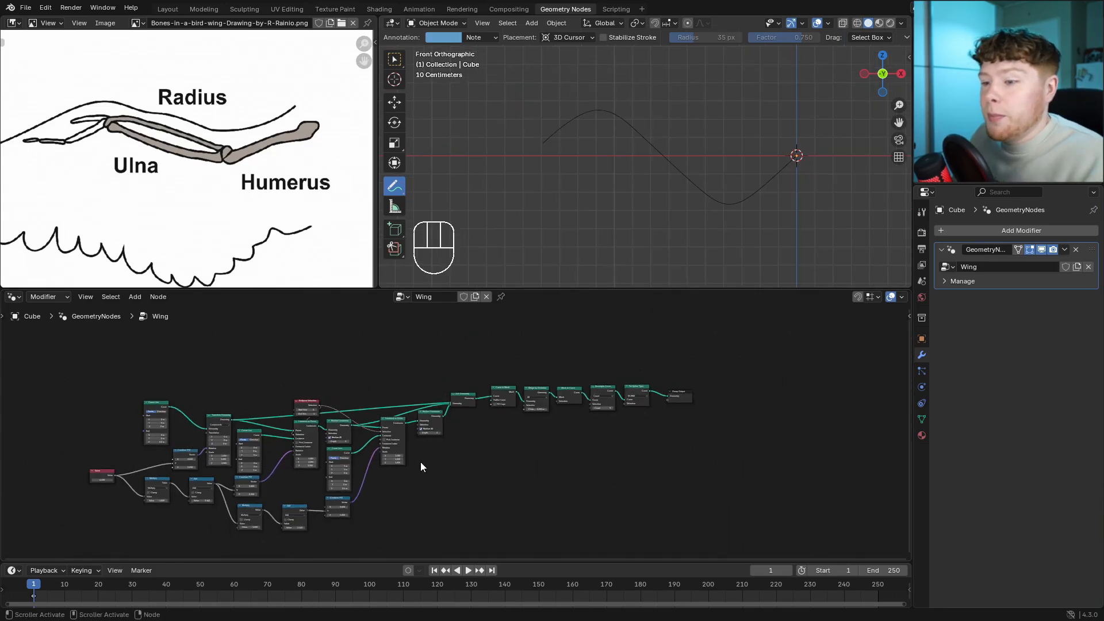
drag(137, 338, 705, 519)
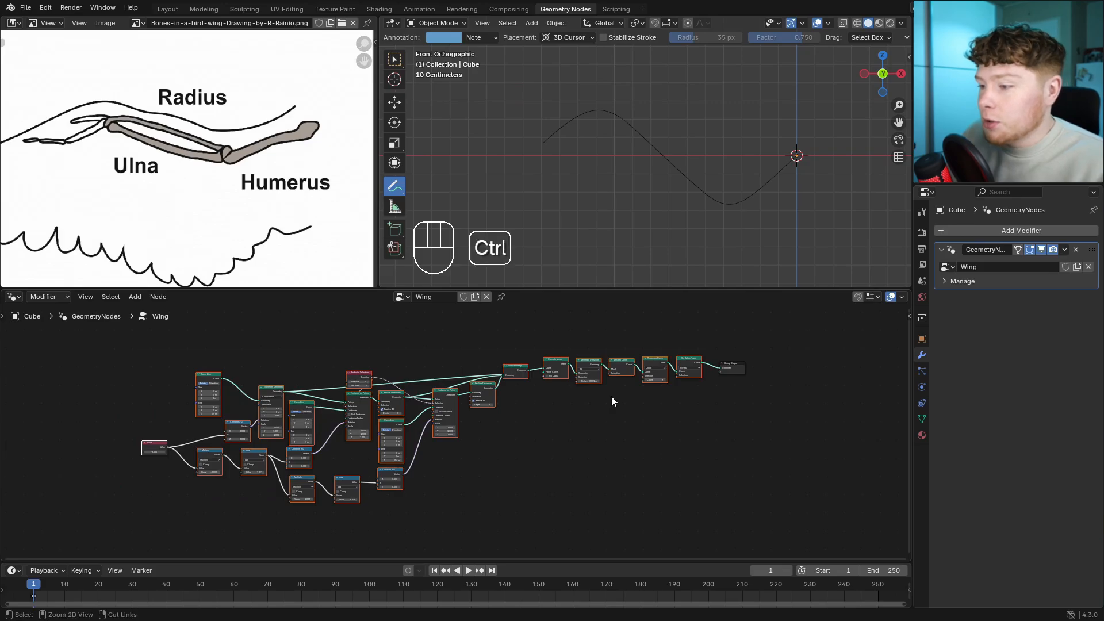
key(ctrl+j)
Label the new frame Anatomy and move it away from Group Output to leave free space between them.
key(F2)
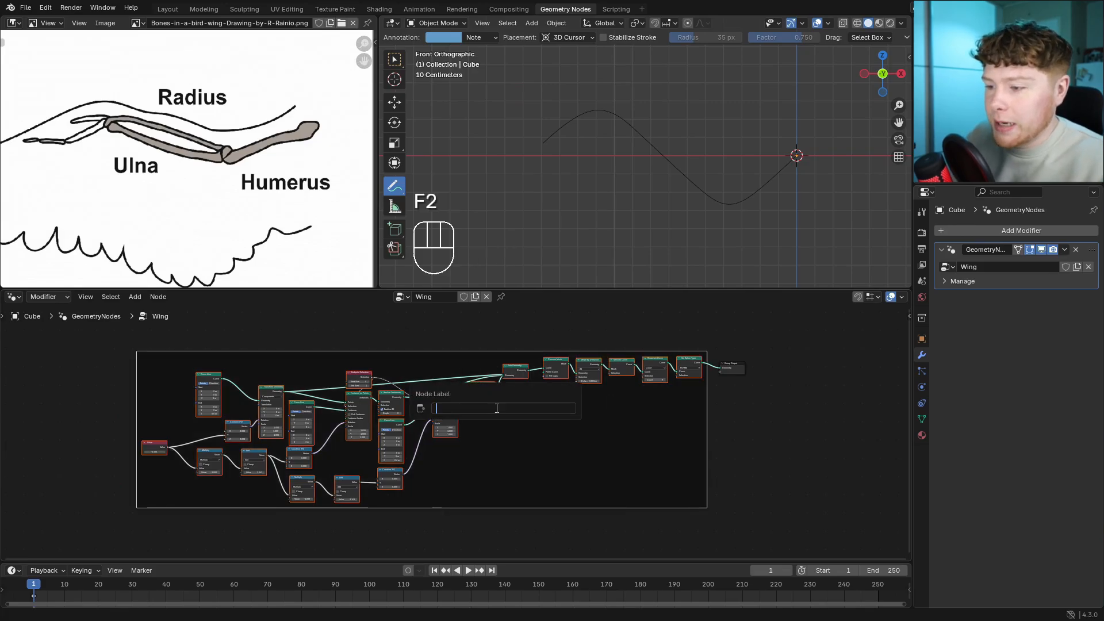
text(Ar)
text(atom)
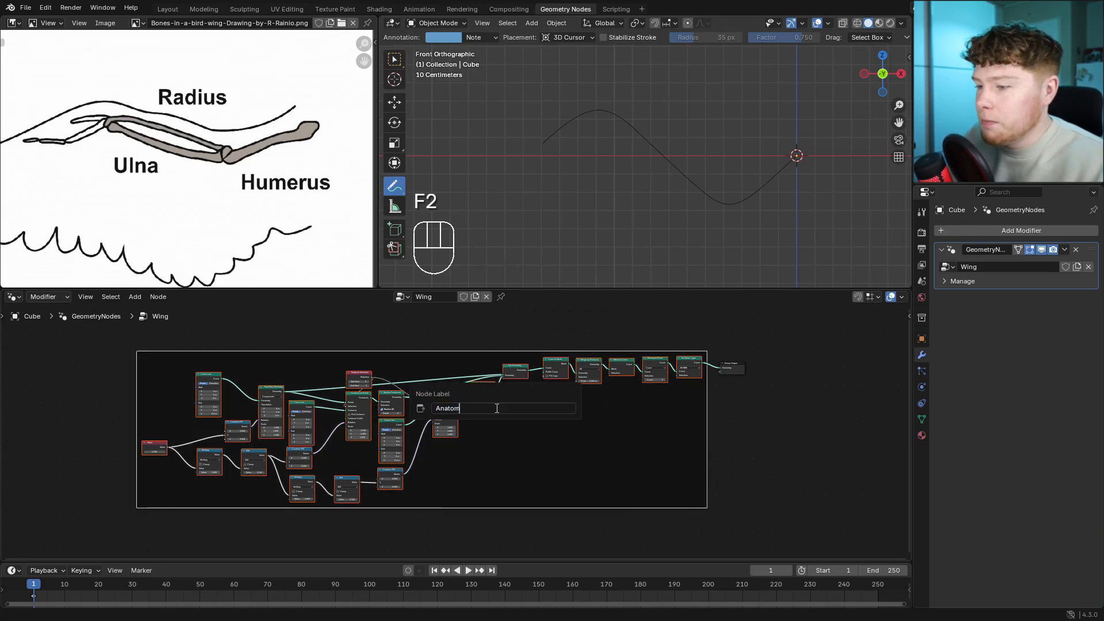
text(y)
key(Return)
scroll(459, 369, up, 1)
drag(47, 340, 750, 550)
key(g)
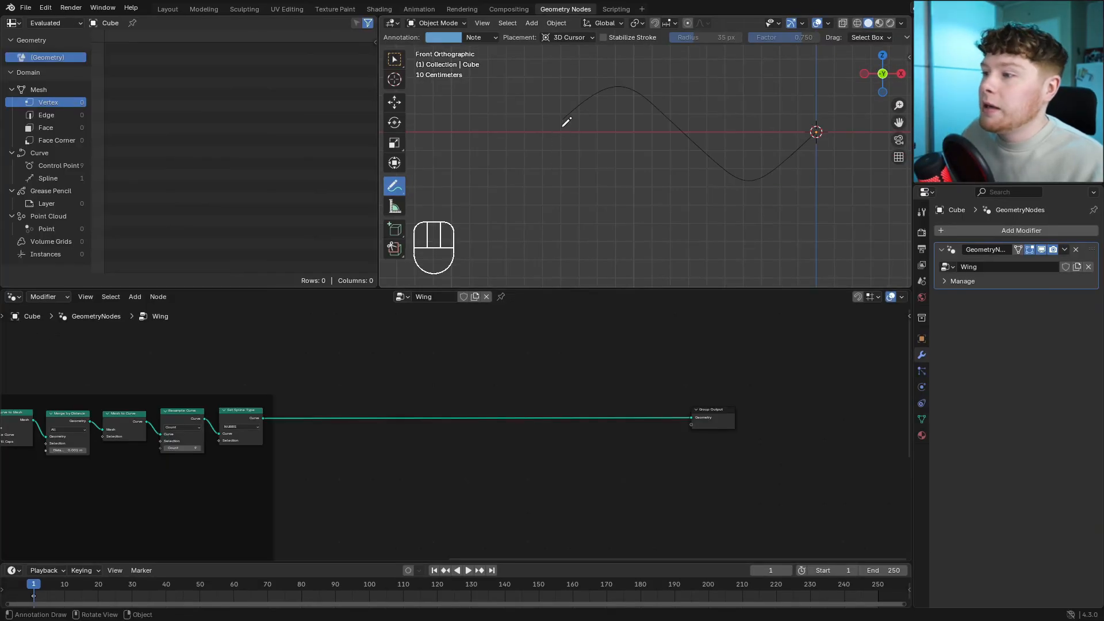
Sketch annotation strokes hanging down along the wing curve to illustrate the feather layout, and erase them.
mouse_move(562, 122)
mouse_down()
mouse_move(489, 198)
mouse_move(546, 203)
mouse_up()
mouse_move(632, 103)
mouse_down()
mouse_move(610, 164)
mouse_move(565, 213)
mouse_up()
mouse_move(675, 142)
mouse_down()
mouse_move(667, 183)
mouse_move(622, 228)
mouse_up()
drag(724, 182, 684, 236)
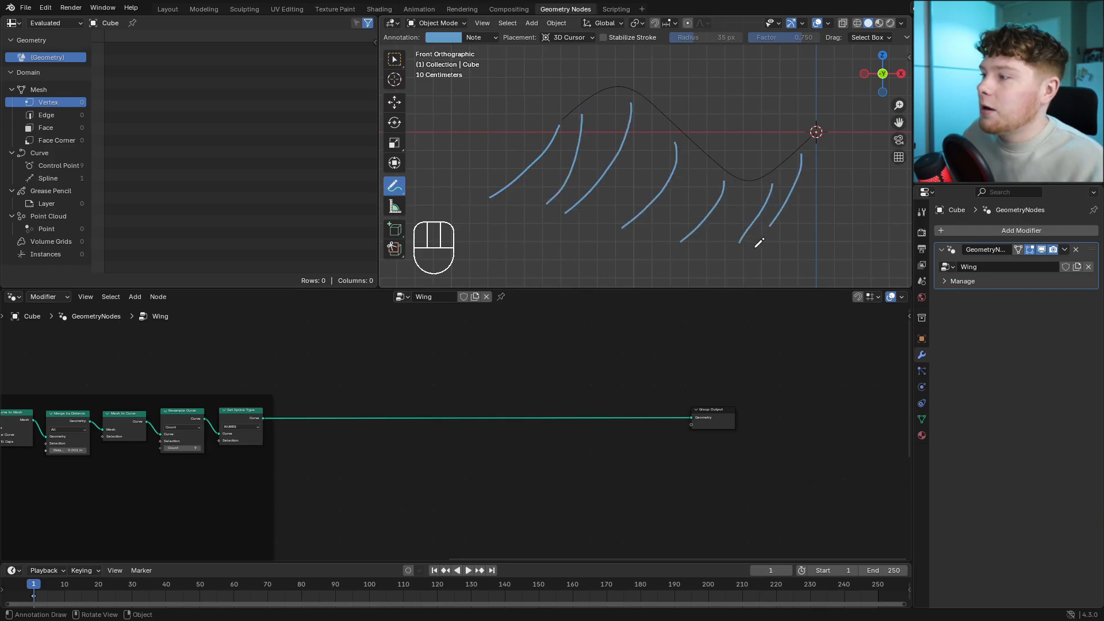
mouse_move(821, 137)
ctrl+mouse_down()
mouse_move(666, 172)
mouse_move(563, 159)
ctrl+mouse_up()
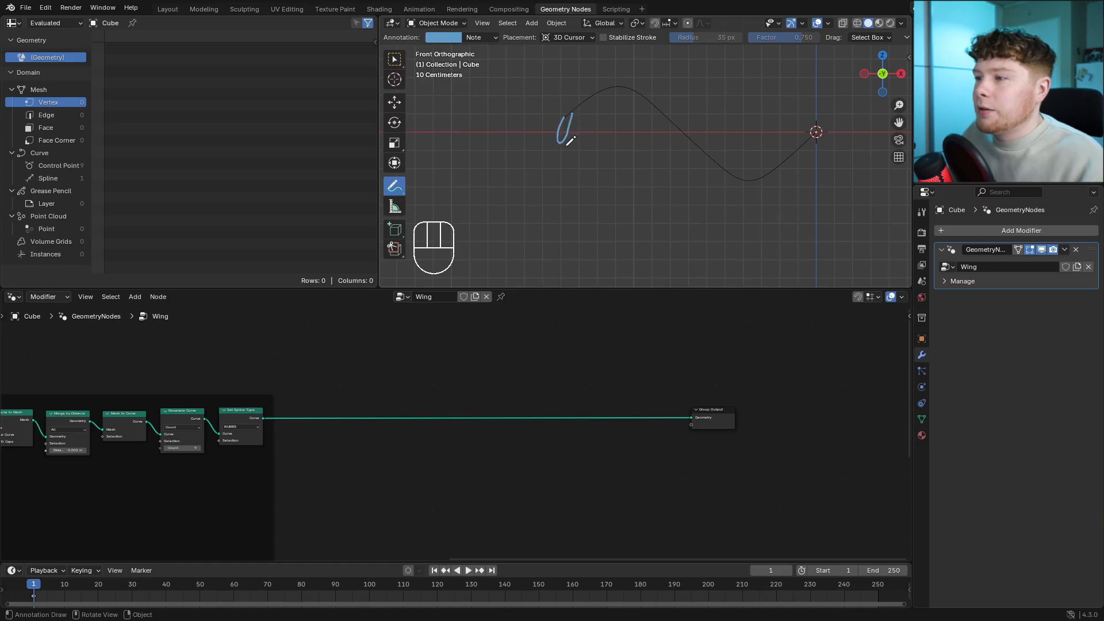
mouse_move(546, 172)
mouse_down()
mouse_move(469, 190)
mouse_move(532, 183)
mouse_up()
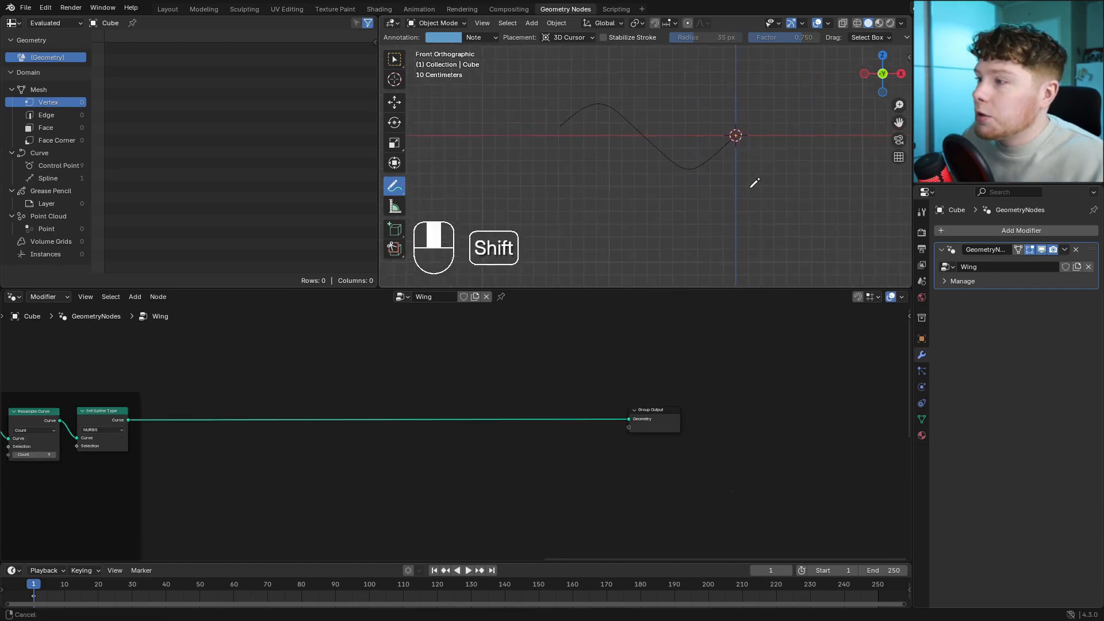
Insert an Instance on Points node between Set Spline Type and Group Output.
shift+middle_drag(750, 188, 730, 216)
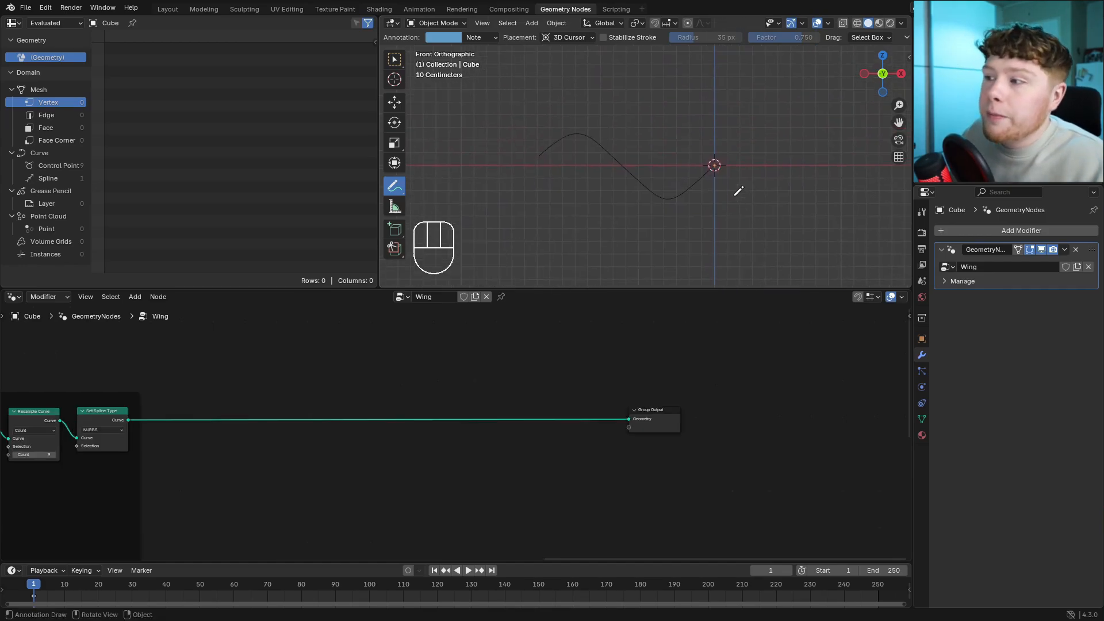
shift+middle_drag(778, 123, 725, 157)
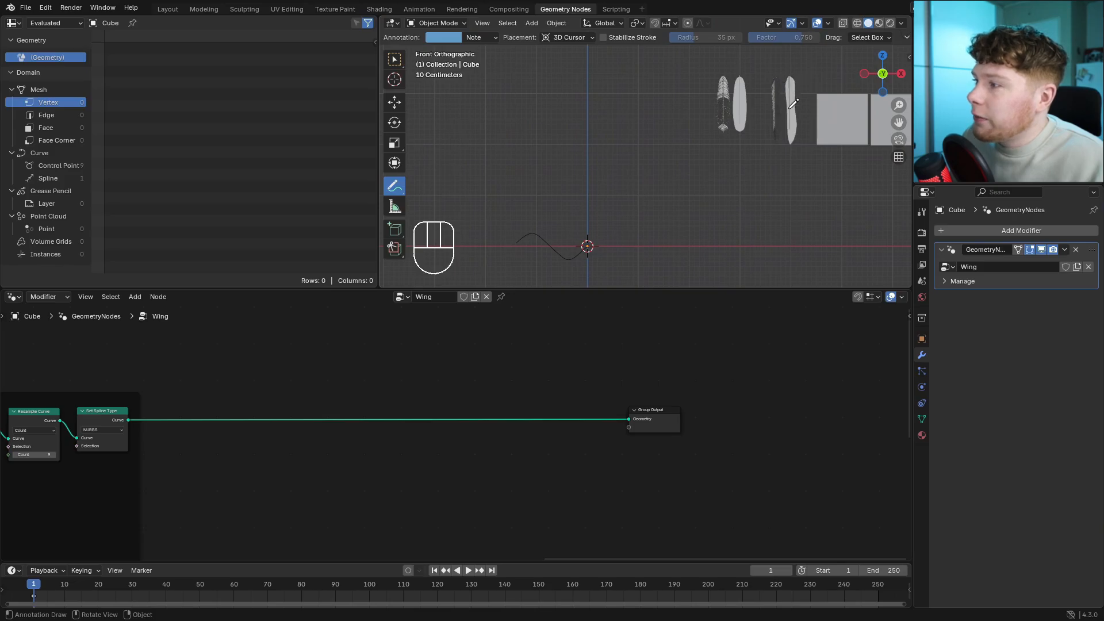
shift+middle_drag(630, 232, 682, 171)
scroll(568, 176, up, 5)
shift+middle_drag(657, 209, 697, 183)
middle_drag(286, 376, 367, 363)
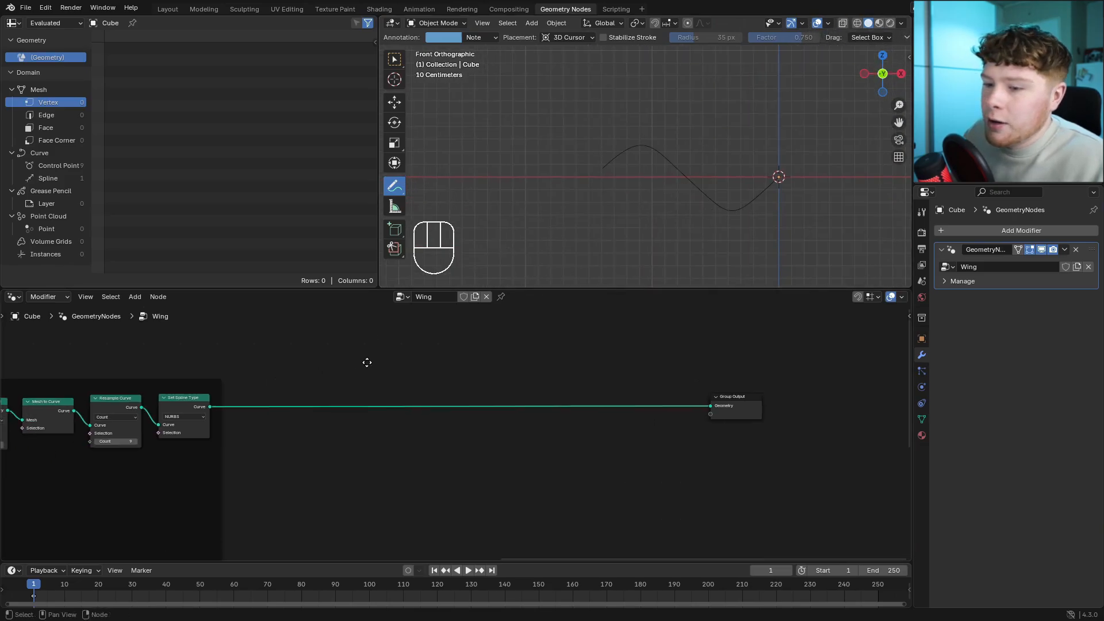
key(shift+a)
text(insta)
key(Return)
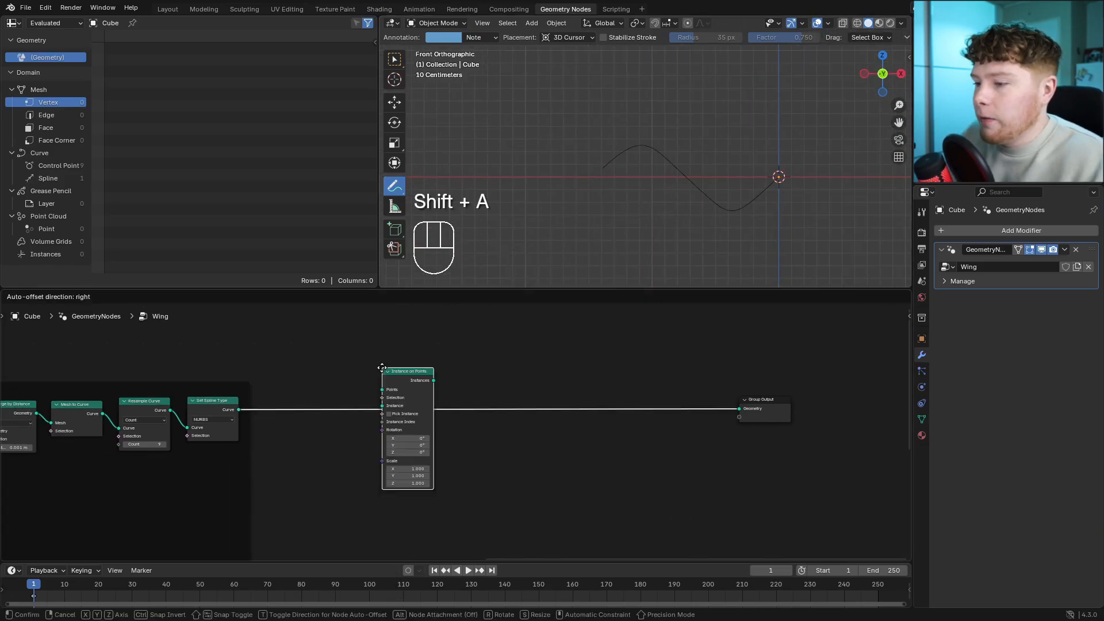
click(382, 367)
Add an Object Info node beside Instance on Points and pick the asymmetric feather mesh Plane as its object.
scroll(481, 464, up, 8)
shift+middle_drag(799, 162, 639, 231)
scroll(654, 222, up, 7)
shift+middle_drag(685, 202, 624, 187)
scroll(647, 190, up, 1)
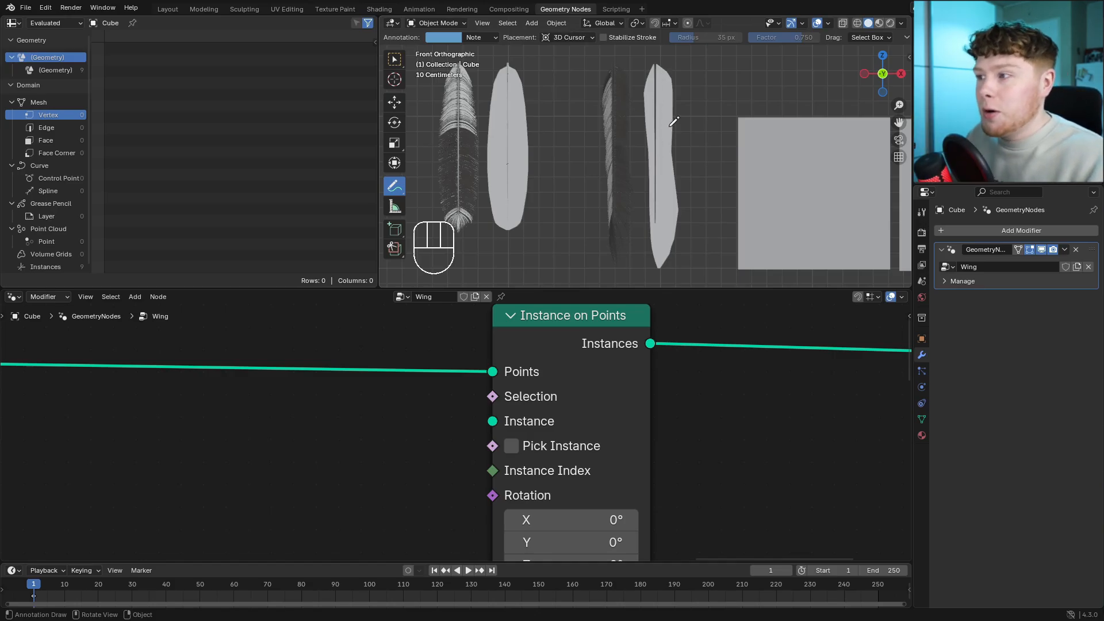
scroll(448, 420, down, 6)
middle_drag(348, 458, 557, 430)
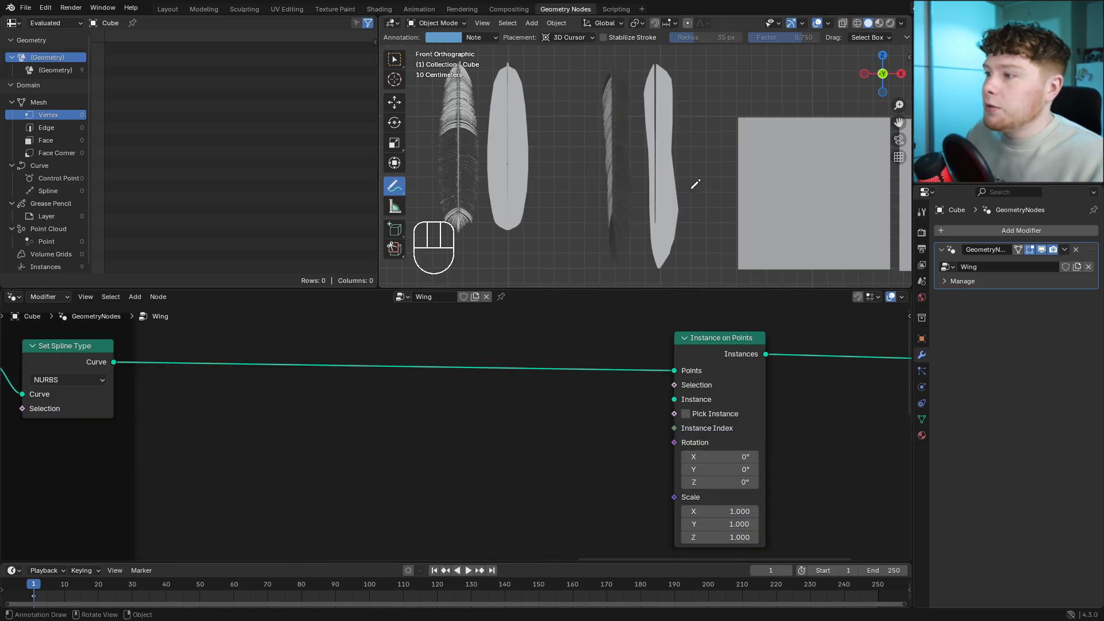
key(shift+a)
mouse_move(564, 425)
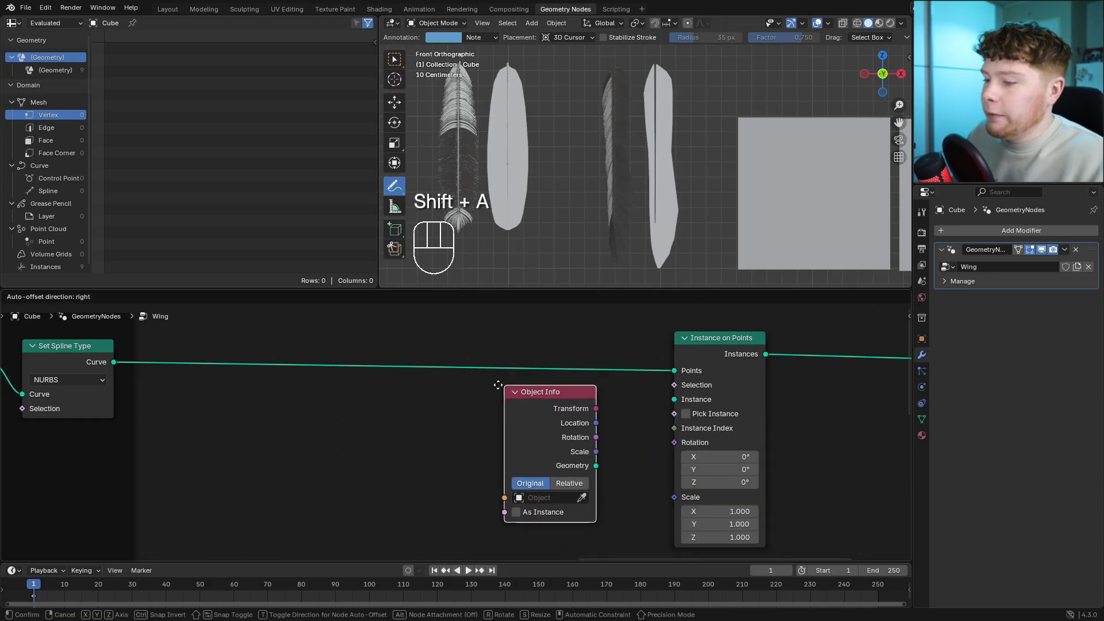
click(567, 397)
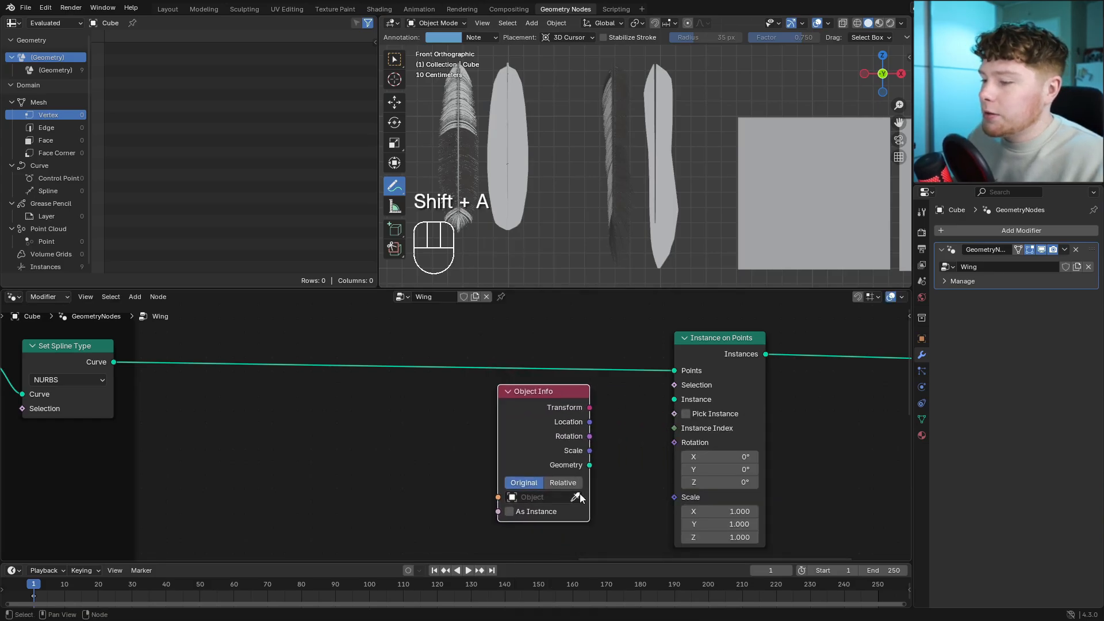
click(575, 497)
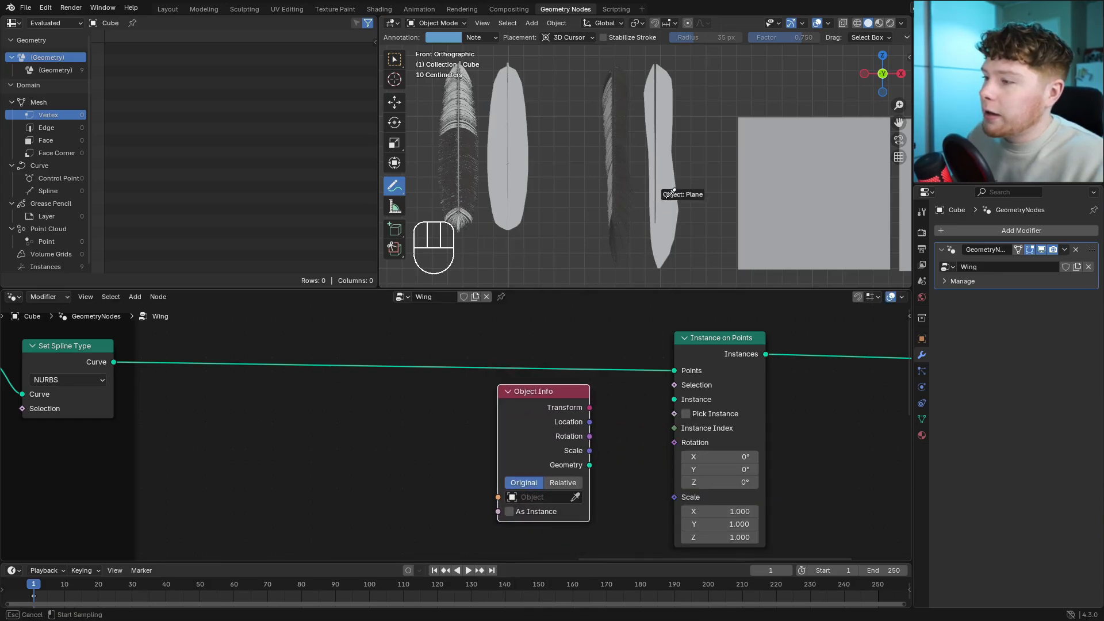
click(674, 180)
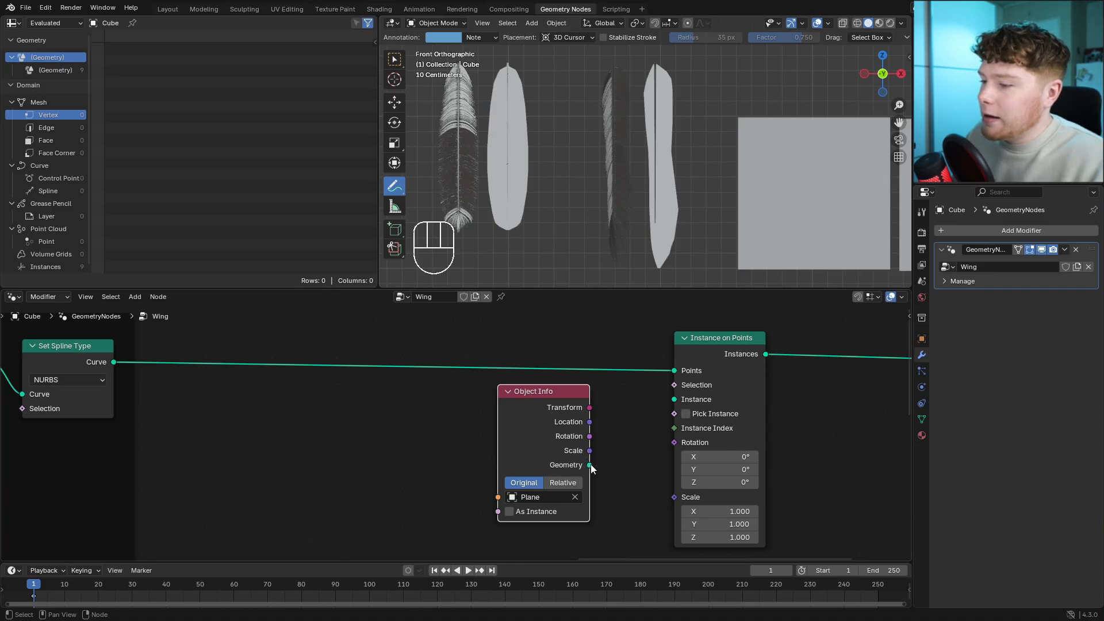
Connect Object Info's Geometry to the Instance input of Instance on Points and inspect the feathers along the wing curve.
drag(589, 464, 674, 400)
scroll(557, 239, down, 5)
shift+middle_drag(557, 239, 724, 149)
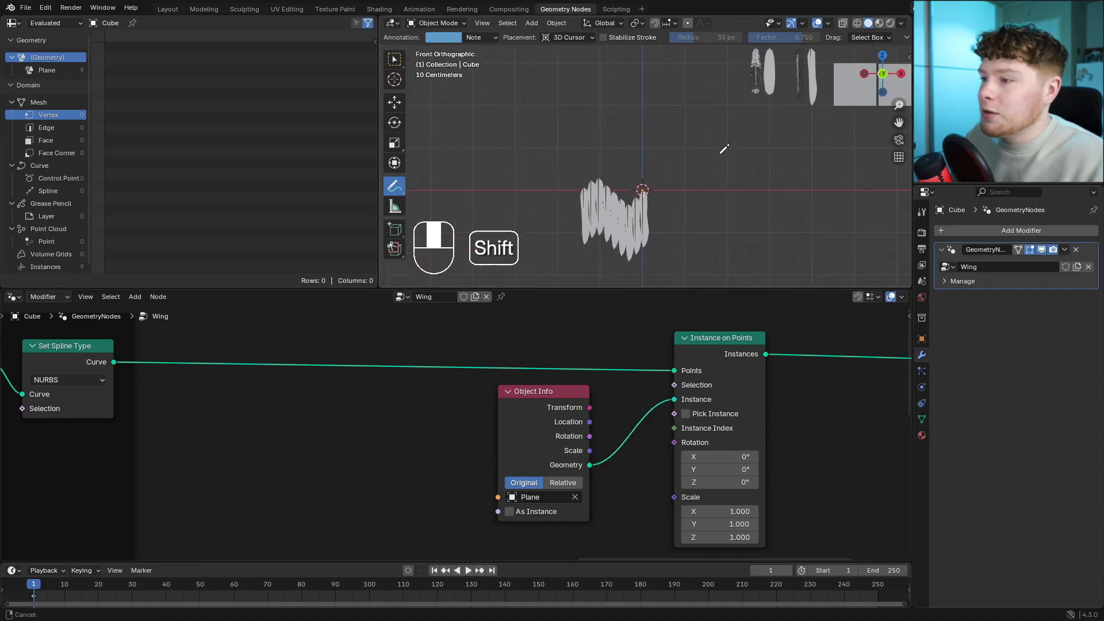
shift+drag(725, 149, 752, 88)
shift+middle_drag(724, 149, 752, 88)
scroll(747, 92, up, 6)
shift+middle_drag(688, 100, 710, 154)
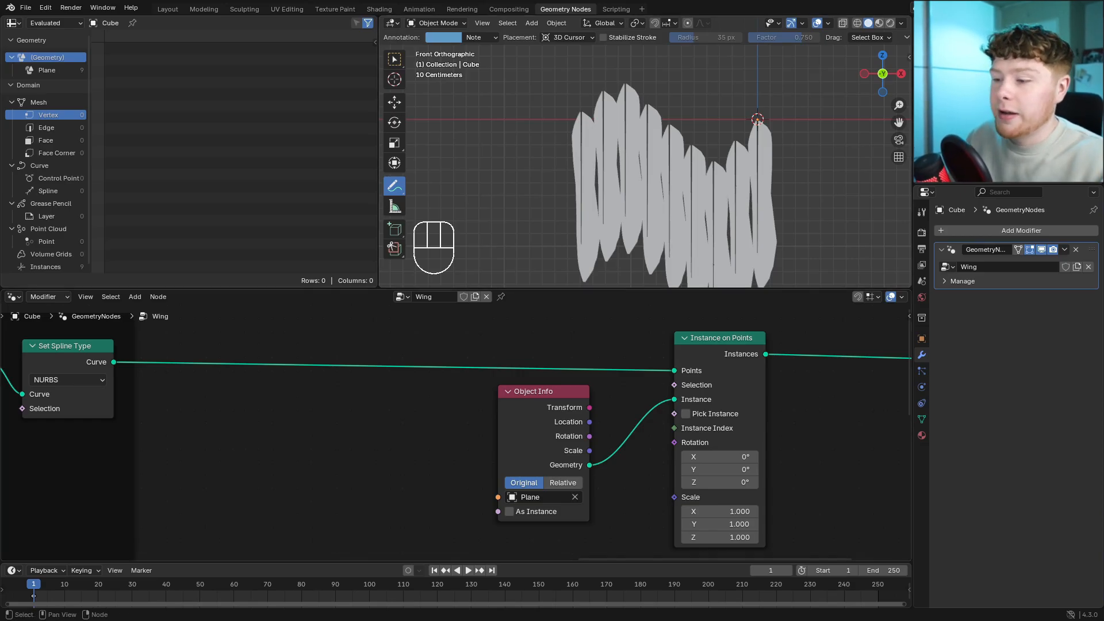
Insert a Resample Curve node between Set Spline Type and Instance on Points.
middle_drag(430, 400, 488, 435)
key(shift+a)
mouse_move(483, 422)
text(resa)
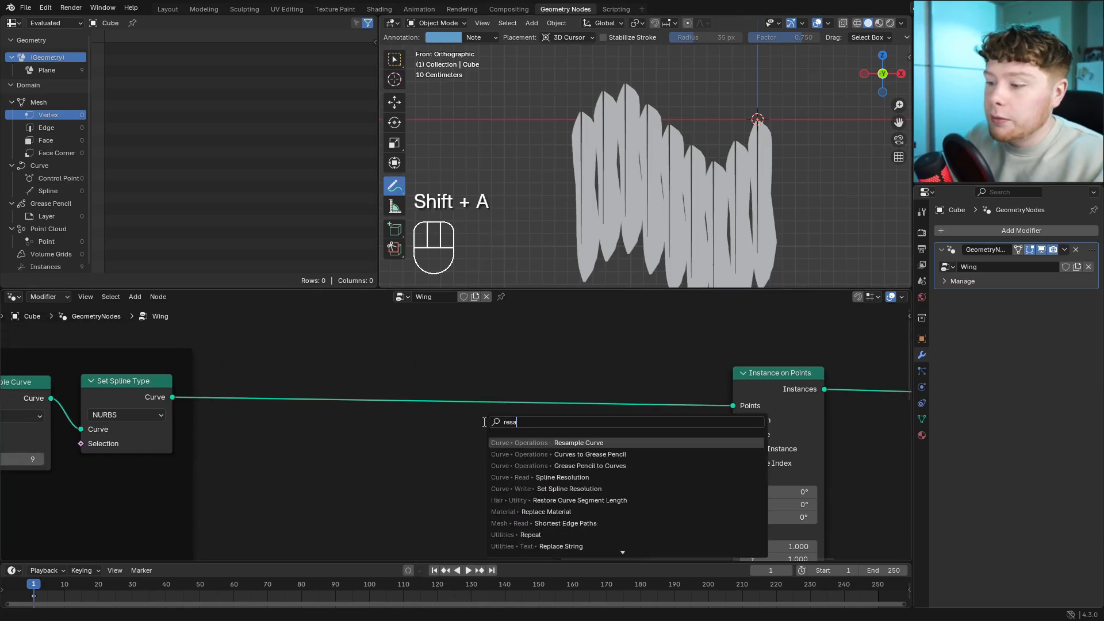
key(Return)
drag(524, 352, 518, 332)
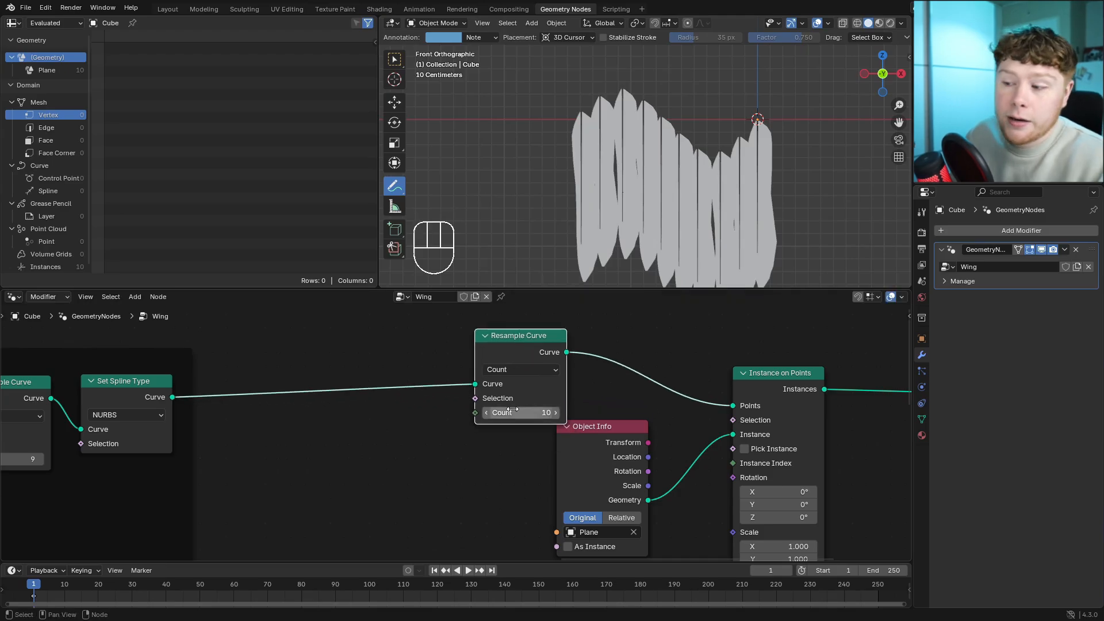
Set the new Resample Curve node's Count to 35 to make the feathers along the wing denser.
drag(519, 412, 529, 413)
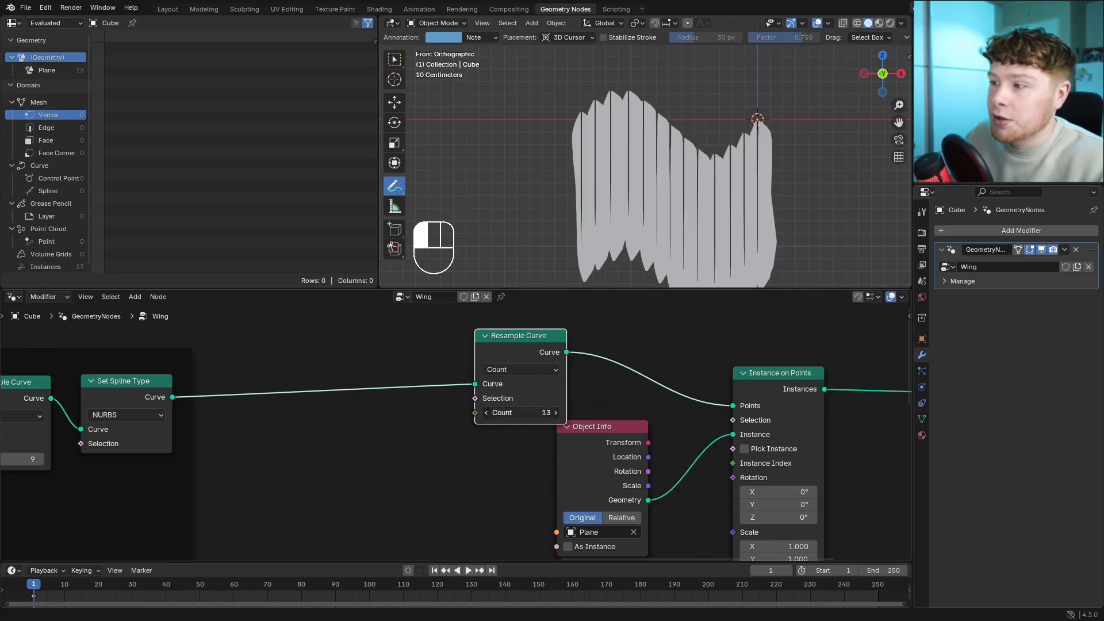
key(ctrl+z)
scroll(456, 432, up, 2)
double_click(454, 391)
text(35)
key(Return)
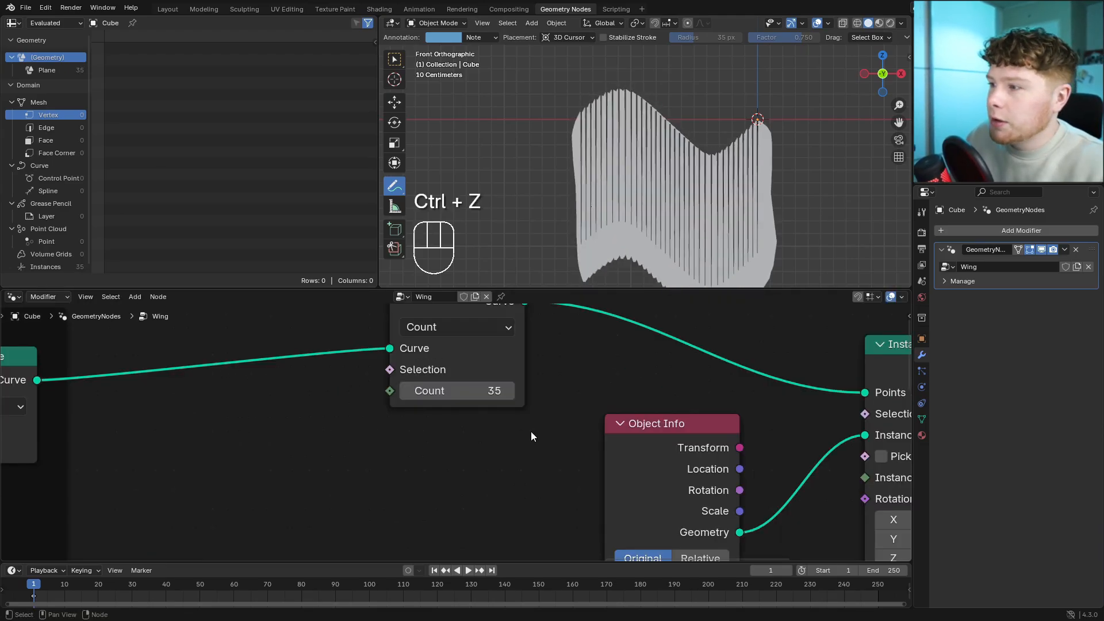
shift+middle_drag(626, 242, 640, 244)
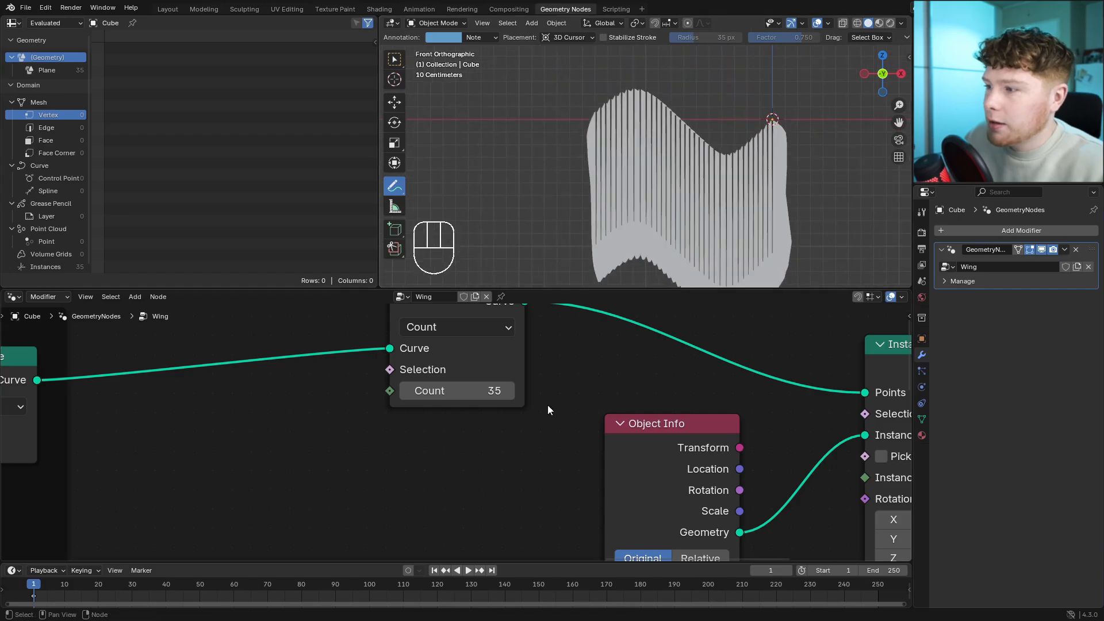
scroll(460, 326, down, 2)
scroll(637, 192, down, 1)
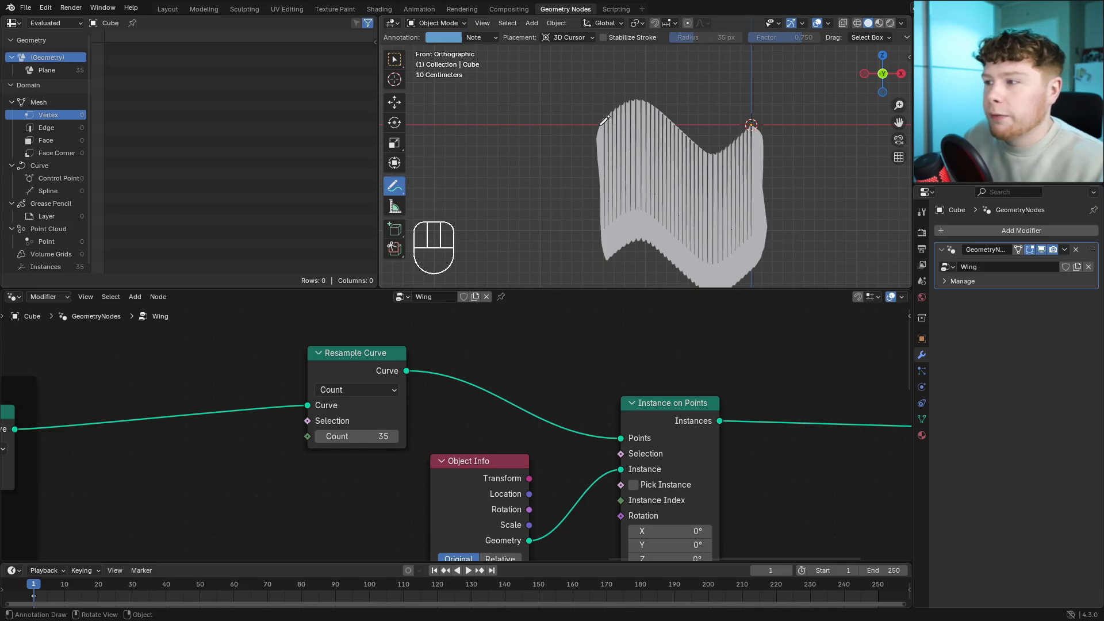
Sketch annotation arrows and strokes over the feathers to illustrate their direction changing from wing tip to root, and erase them.
mouse_move(583, 125)
mouse_down()
mouse_move(583, 196)
mouse_move(571, 186)
mouse_up()
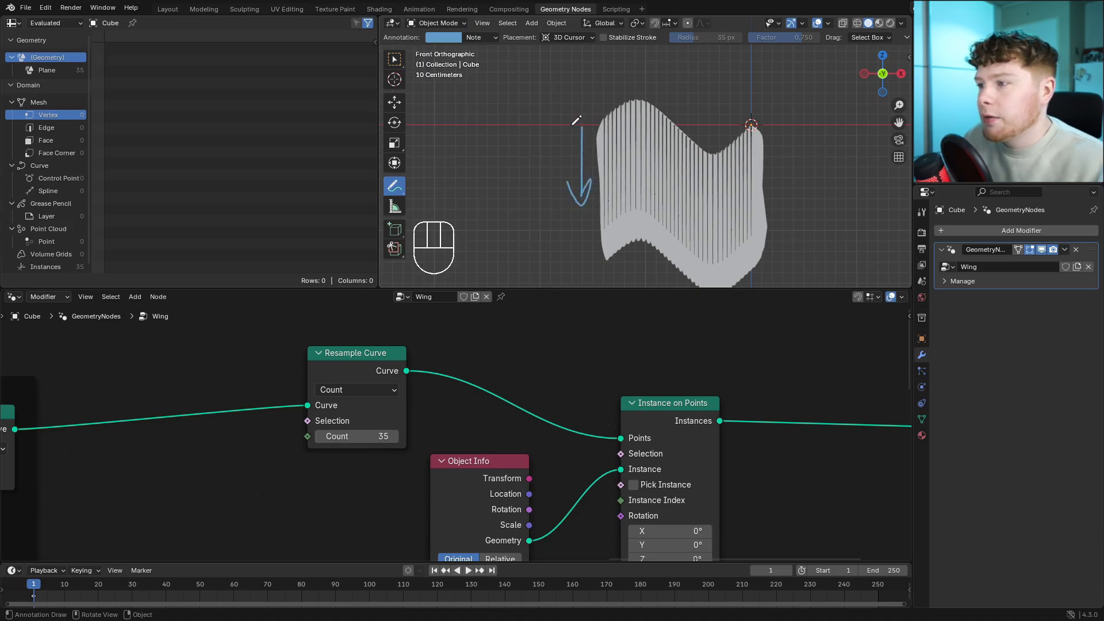
key(ctrl+z)
mouse_move(608, 110)
mouse_down()
mouse_move(546, 156)
mouse_move(562, 163)
mouse_up()
mouse_move(752, 125)
mouse_down()
mouse_move(763, 128)
mouse_move(770, 175)
mouse_up()
drag(633, 111, 579, 155)
drag(648, 131, 587, 178)
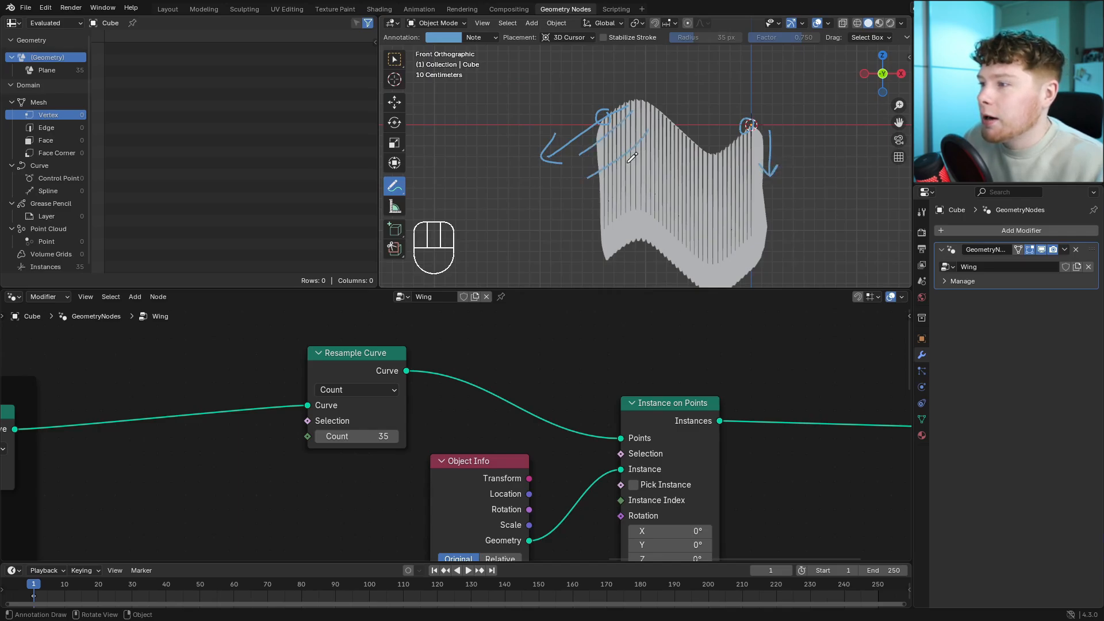
drag(680, 148, 655, 180)
drag(705, 153, 678, 188)
drag(732, 164, 724, 191)
drag(744, 157, 740, 188)
scroll(471, 380, down, 4)
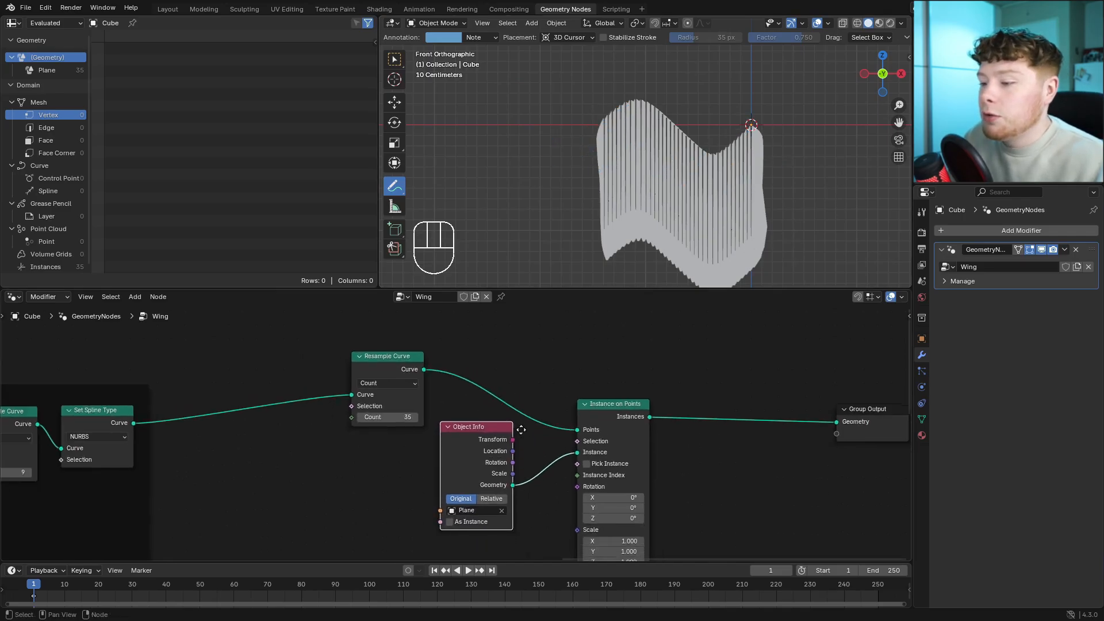
Move the Object Info node up next to Resample Curve to clear space beside Instance on Points' Rotation input.
scroll(521, 429, up, 2)
mouse_move(566, 486)
middle_down()
mouse_move(570, 388)
mouse_move(499, 411)
middle_up()
scroll(494, 432, up, 5)
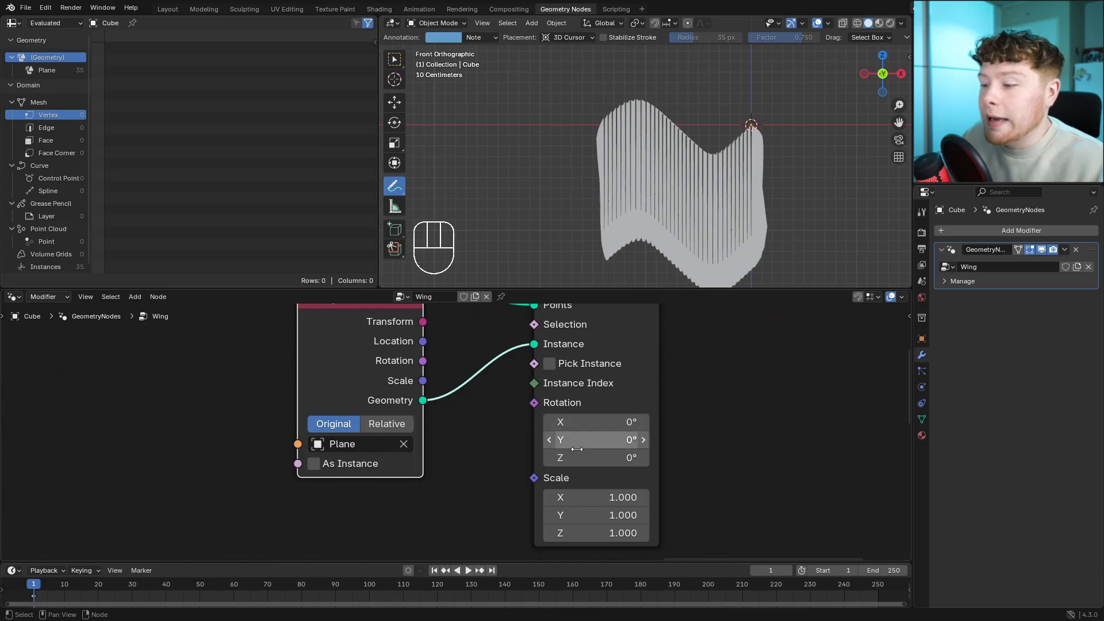
scroll(456, 385, down, 3)
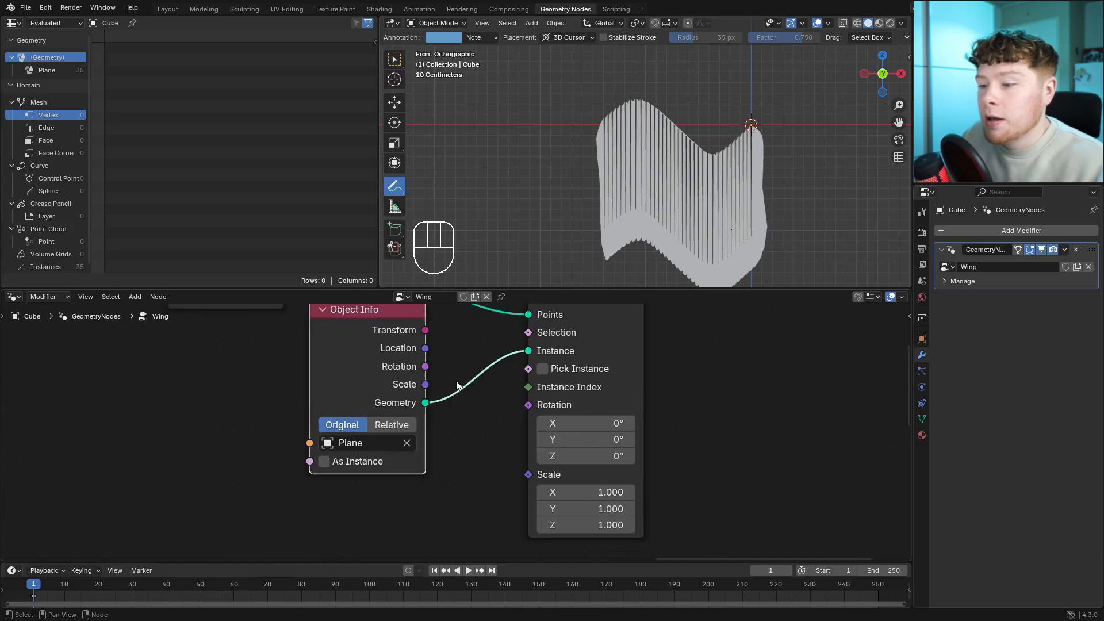
middle_drag(451, 382, 483, 466)
drag(406, 451, 405, 362)
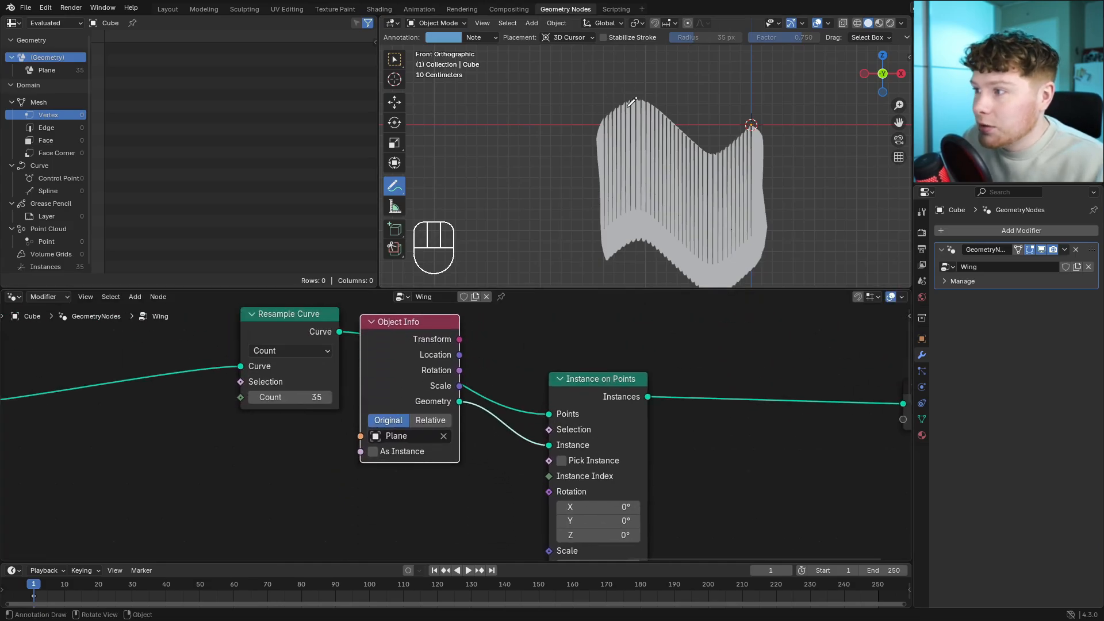
Add an Align Rotation to Vector node below Object Info and connect its Rotation to Instance on Points' Rotation input.
middle_drag(321, 492, 443, 402)
key(shift+a)
mouse_move(444, 402)
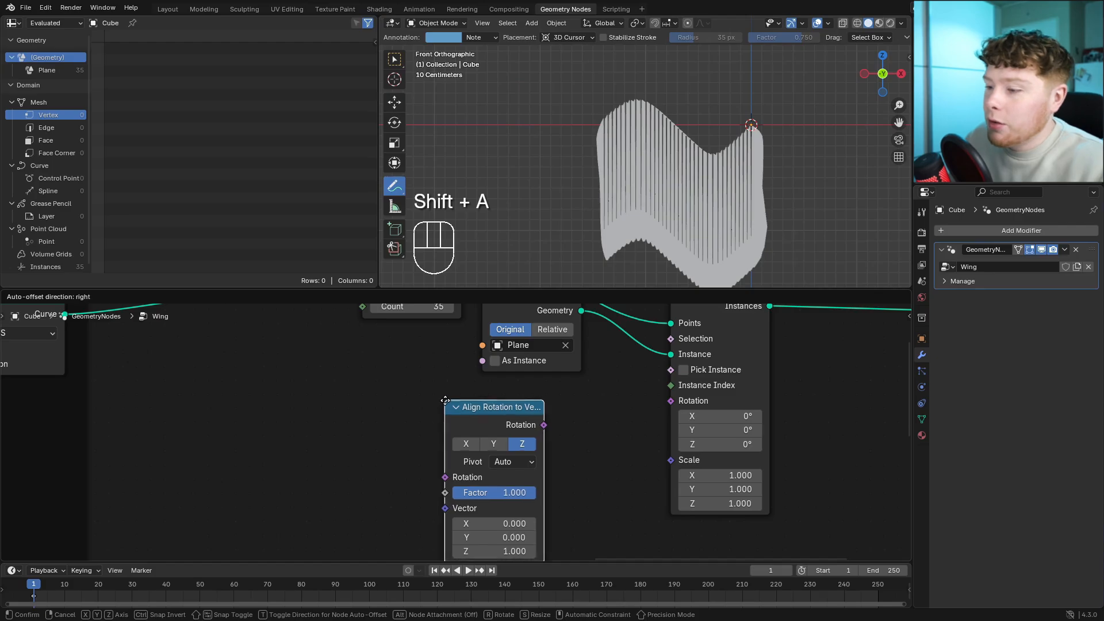
click(587, 409)
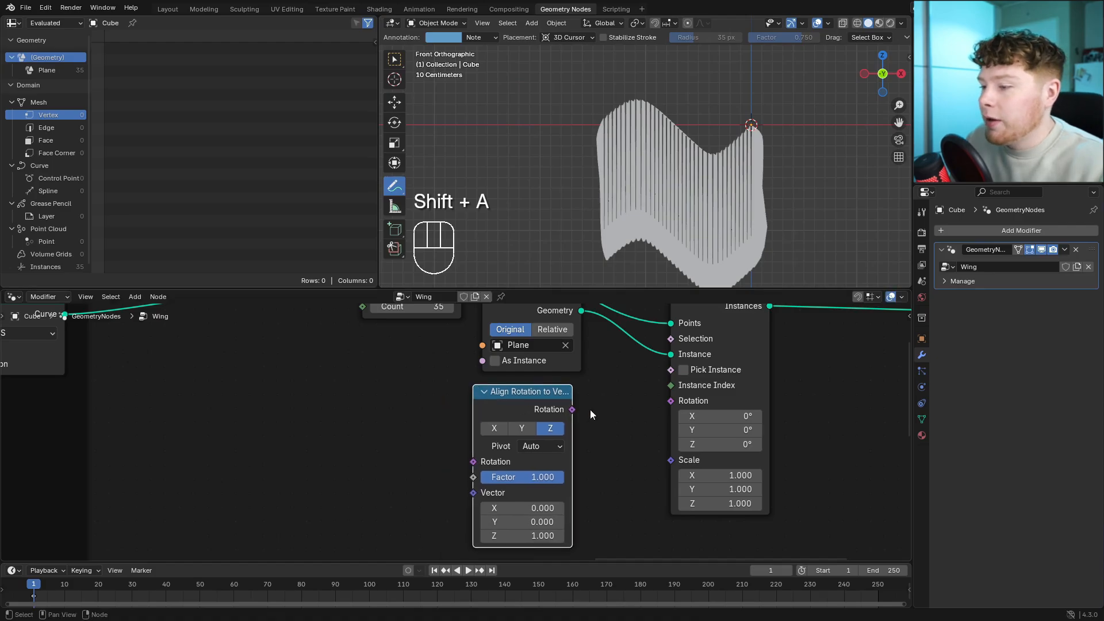
drag(572, 410, 674, 406)
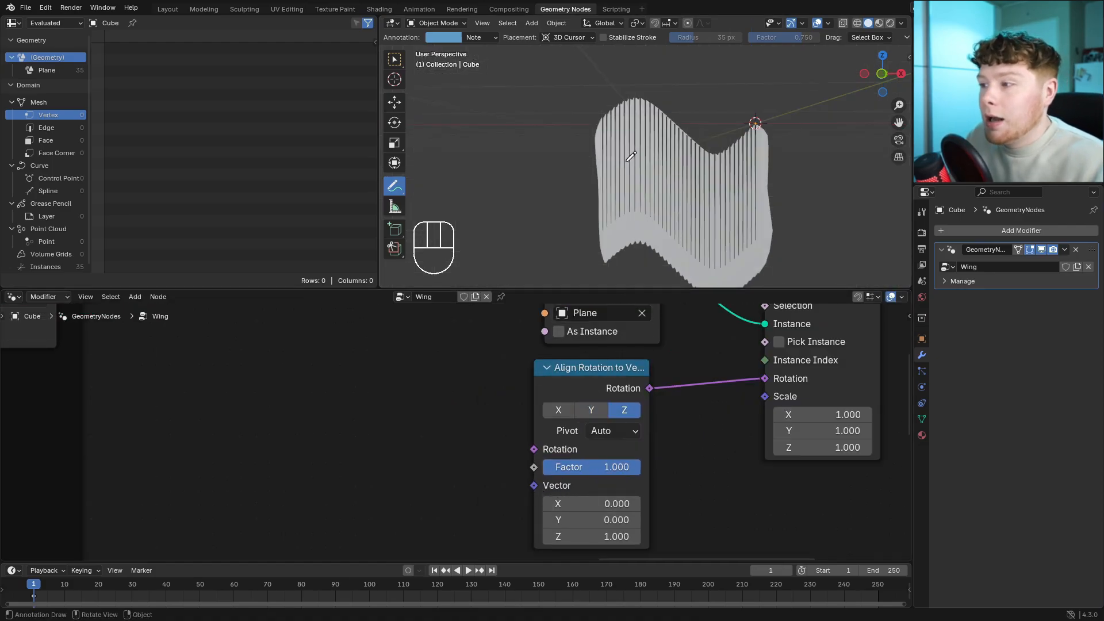
Add a Curve Tangent node and connect its Tangent to the Vector input of Align Rotation to Vector.
key(shift+a)
text(cur ta)
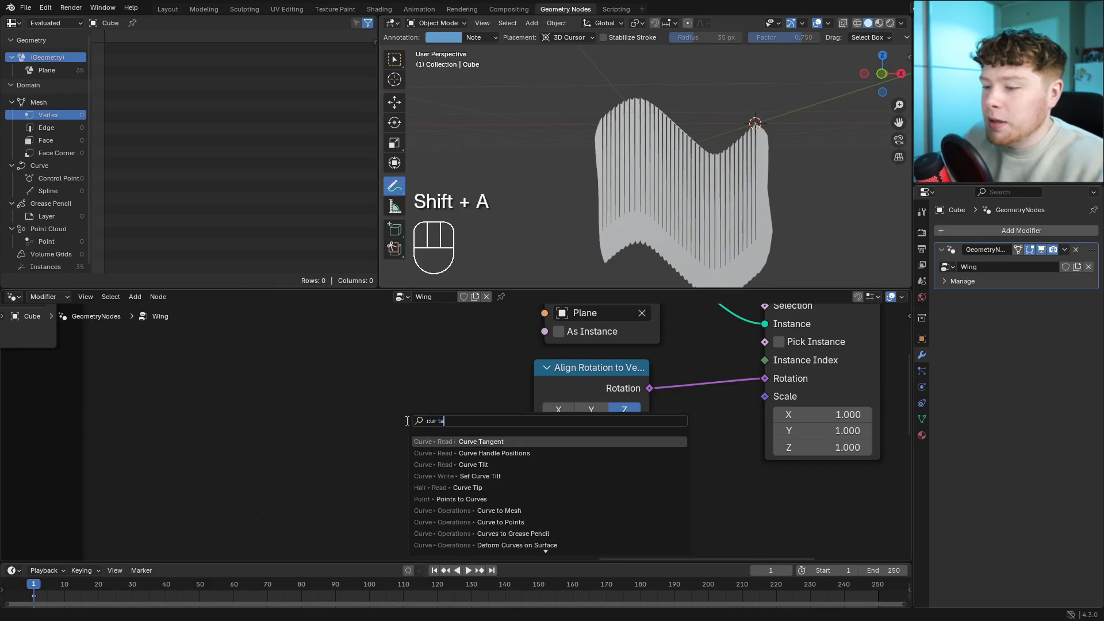
key(Return)
click(364, 438)
drag(456, 458, 535, 488)
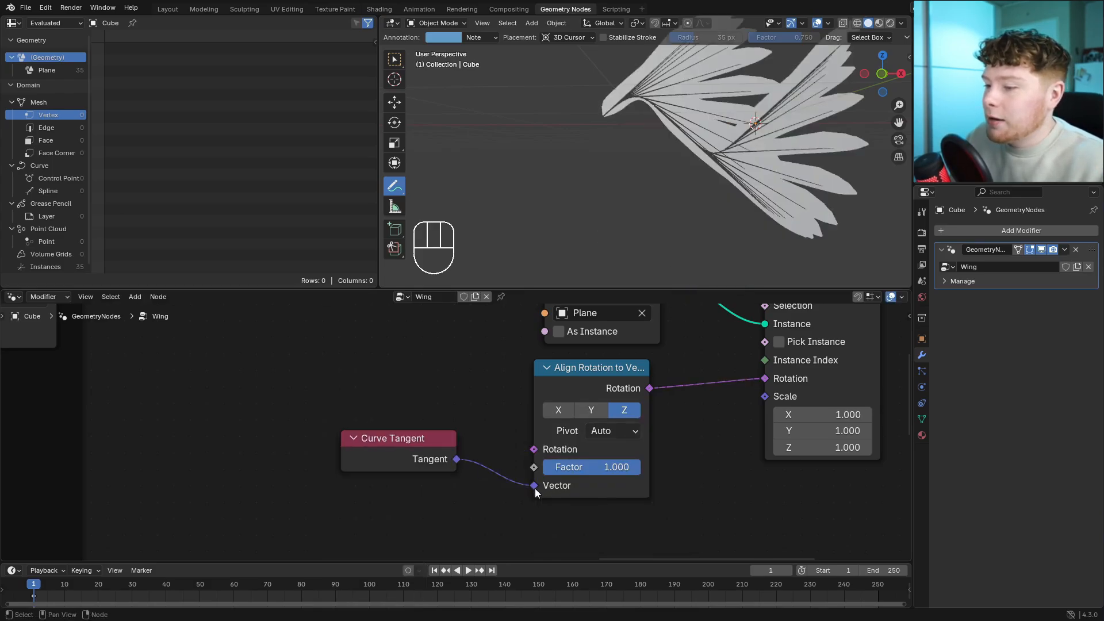
shift+middle_drag(665, 144, 654, 183)
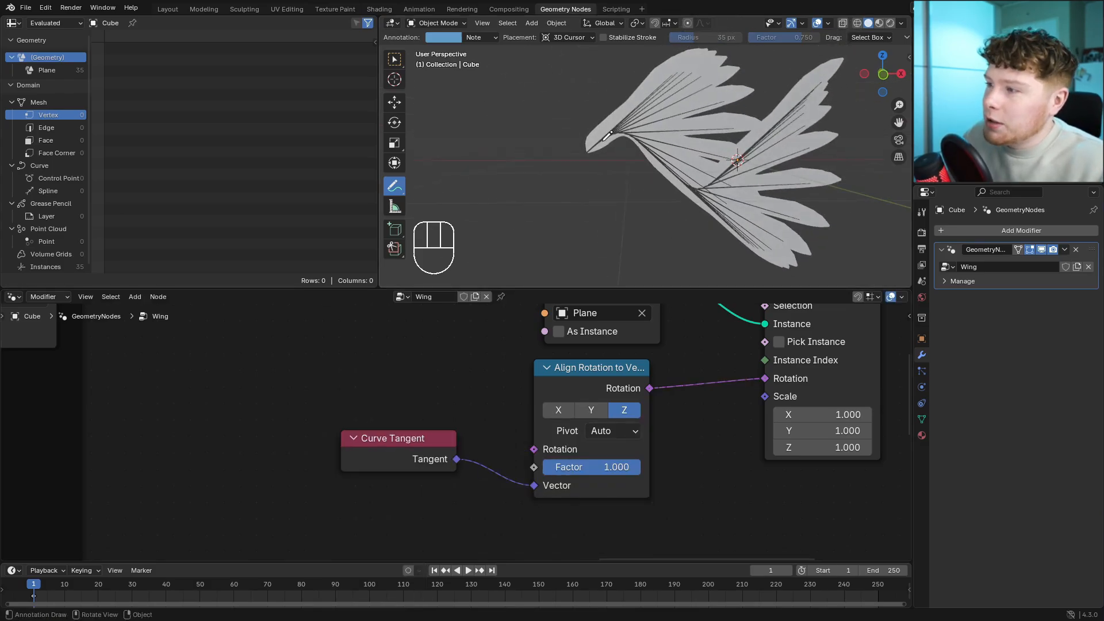
Insert a Vector Math node set to Scale between Curve Tangent and Align Rotation to Vector.
drag(363, 459, 207, 458)
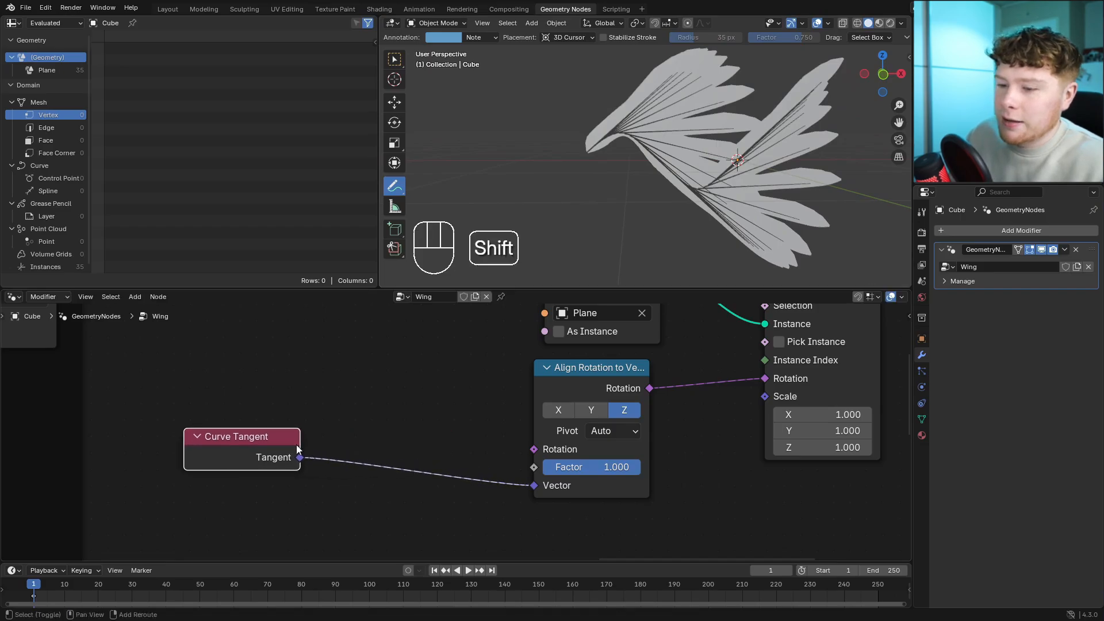
key(shift+a)
text(vec)
key(Return)
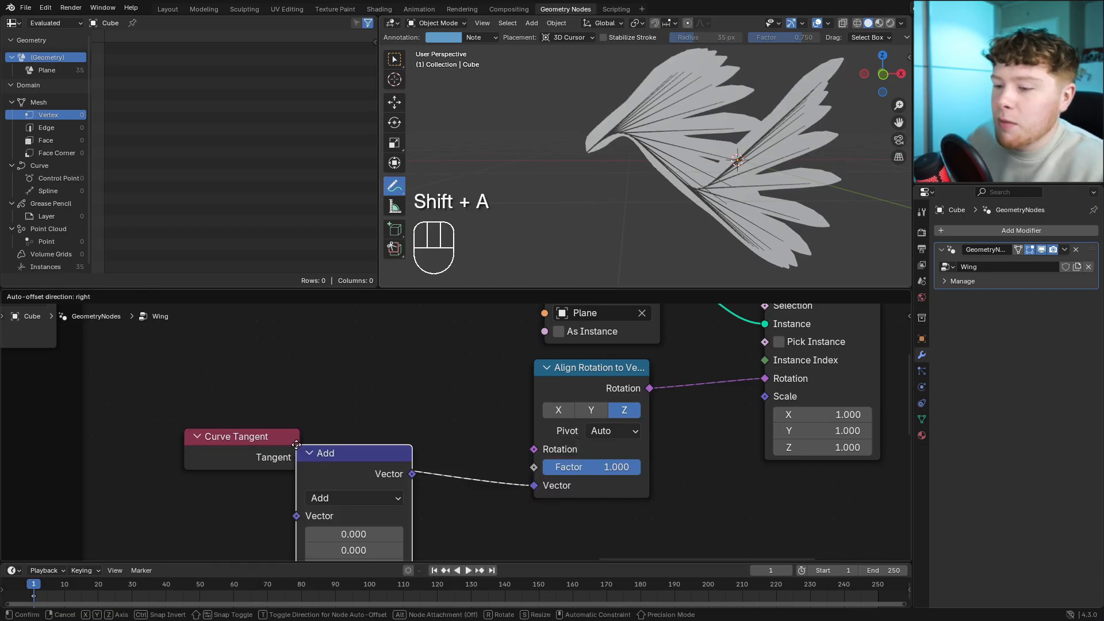
click(316, 374)
click(374, 436)
click(384, 414)
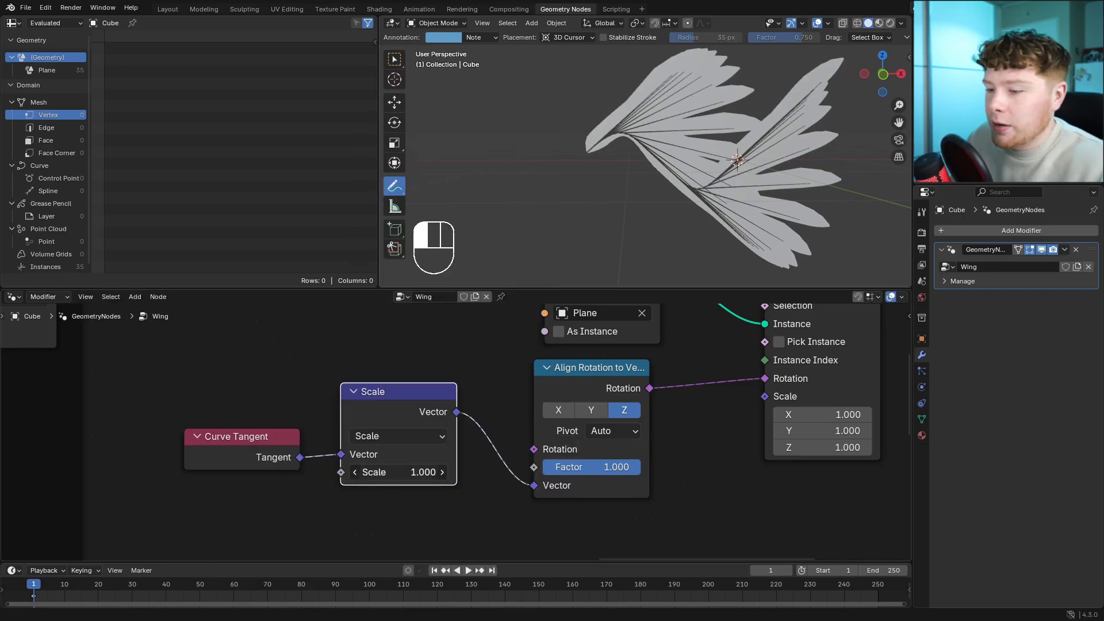
Set the vector Scale node's factor to -1 and inspect the direction of the feathers on the wing.
double_click(388, 473)
key(Return)
middle_drag(575, 179, 639, 156)
scroll(585, 207, up, 3)
Remove the Curve Tangent node that feeds the vector Scale node.
drag(241, 455, 250, 409)
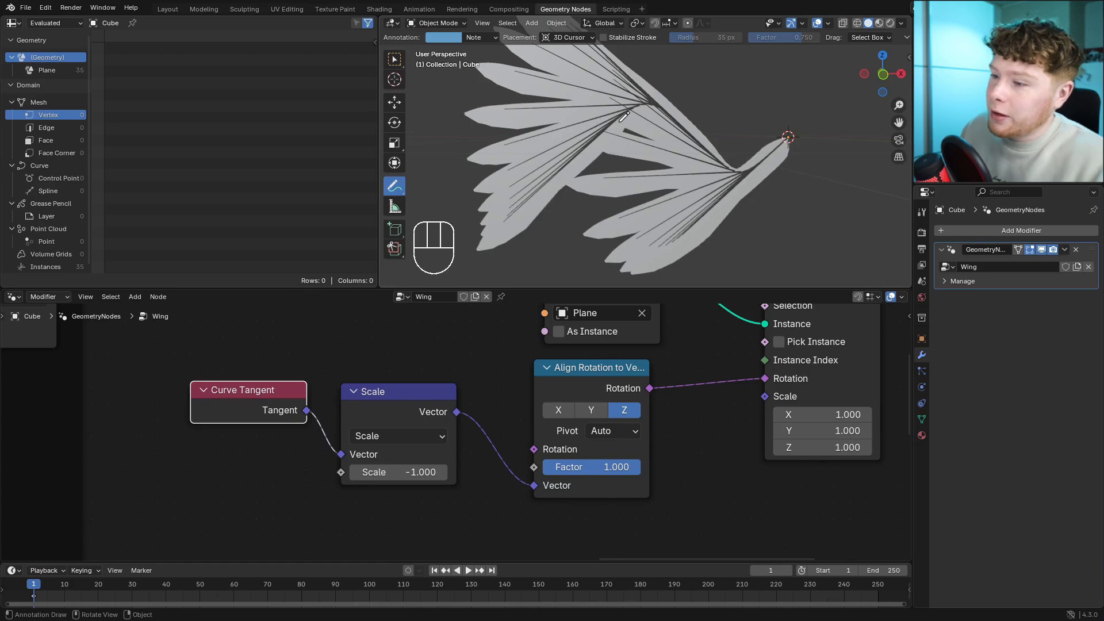
key(ctrl+z)
key(ctrl+z)
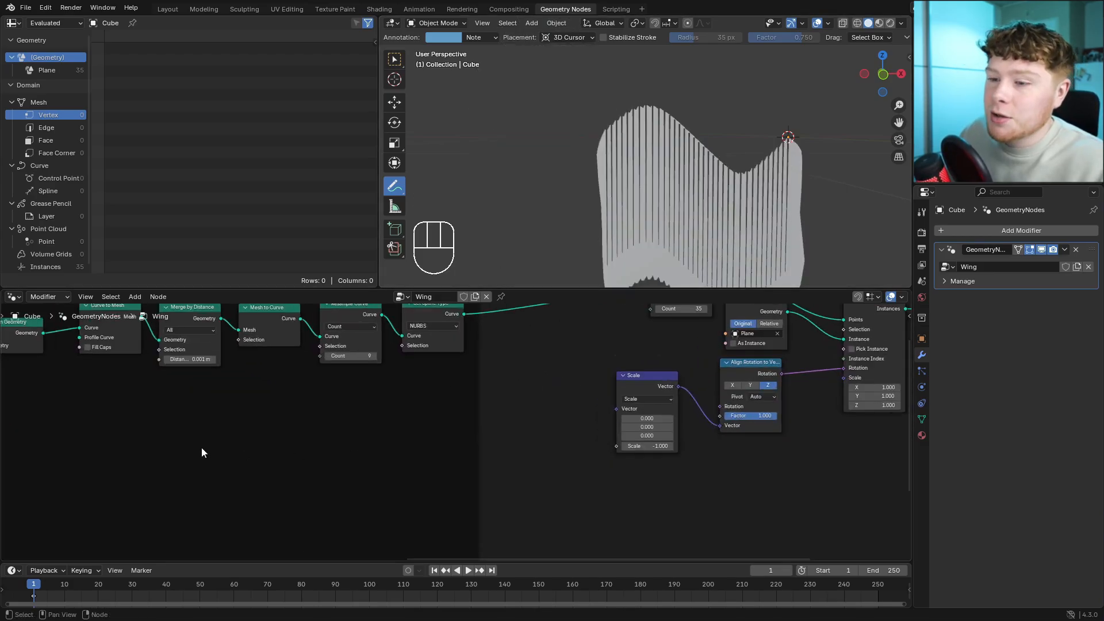
Shift the node chain from Join Geometry to Set Spline Type over to make room after the last Realize Instances.
middle_drag(202, 451, 574, 461)
drag(387, 363, 776, 437)
key(g)
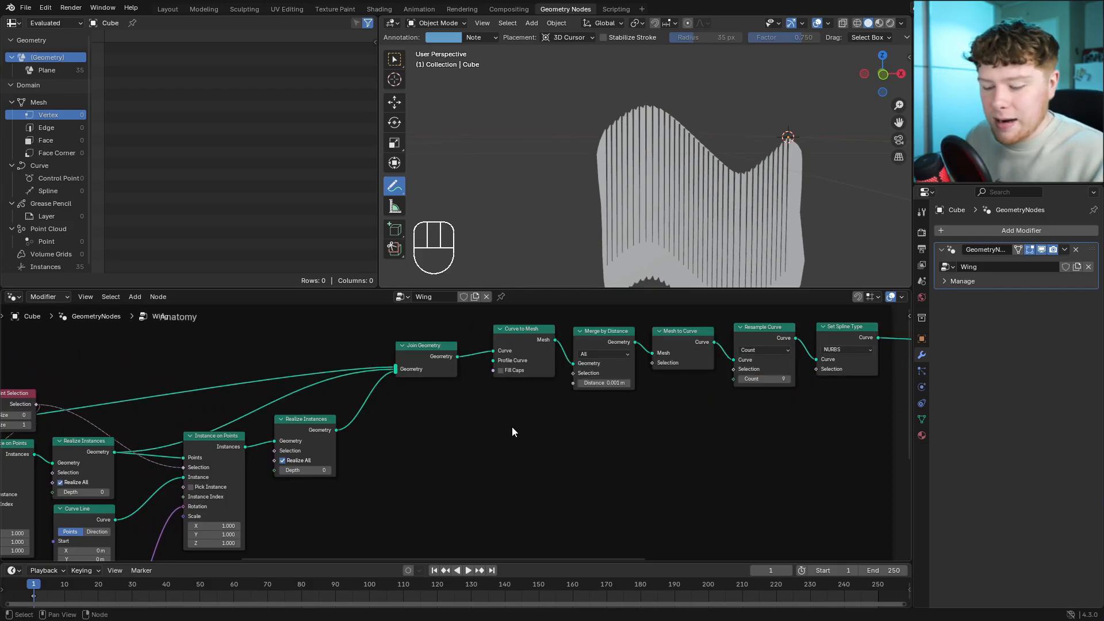
Insert a Store Named Attribute node between the last Realize Instances and Join Geometry.
key(shift+a)
text(store)
key(Return)
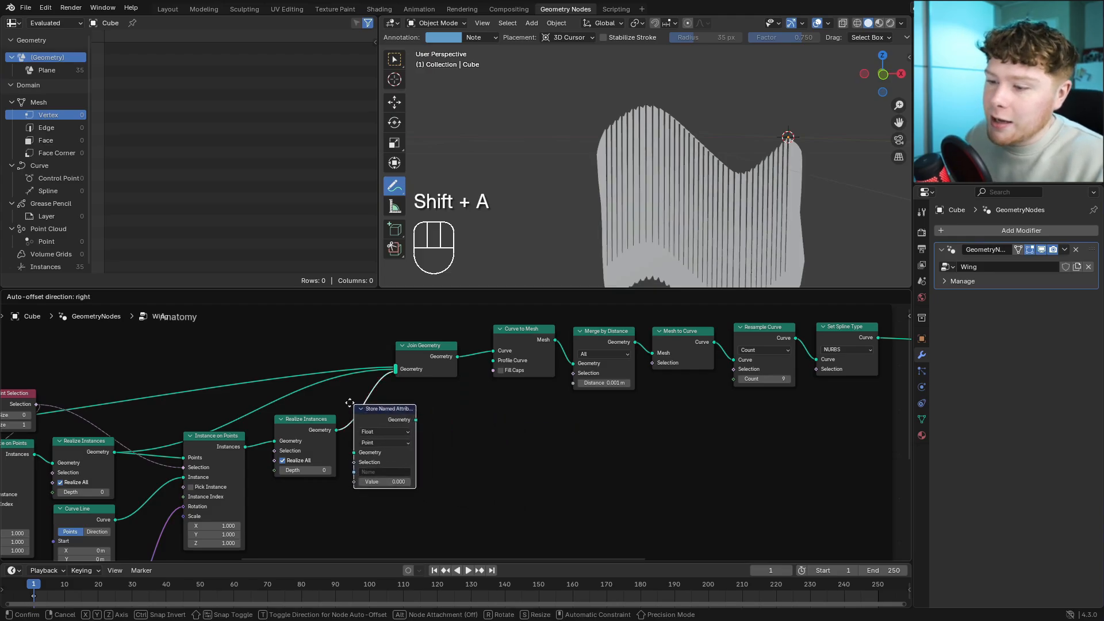
click(349, 403)
Configure Store Named Attribute with the Vector data type, the Spline domain and the name tang.
scroll(373, 429, up, 3)
click(439, 394)
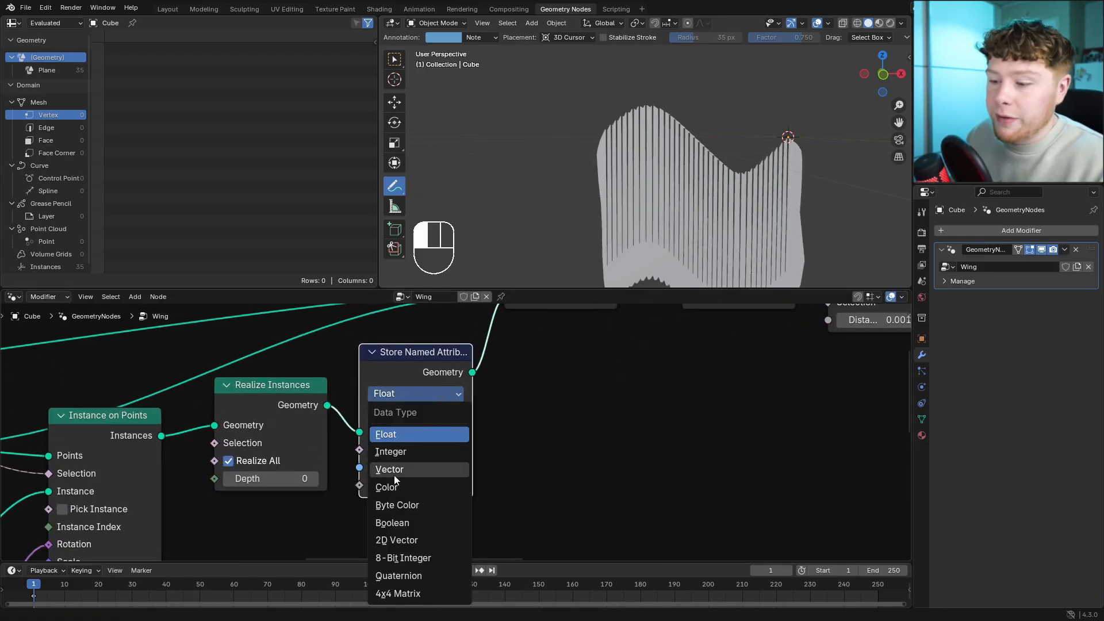
click(395, 471)
click(412, 415)
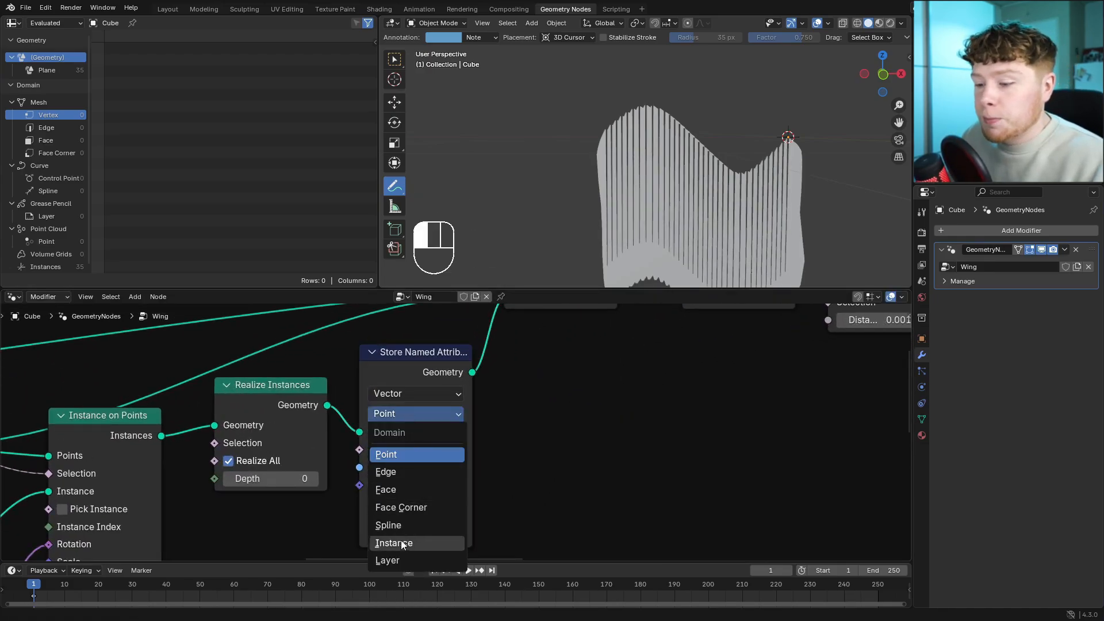
click(388, 525)
click(460, 468)
text(t)
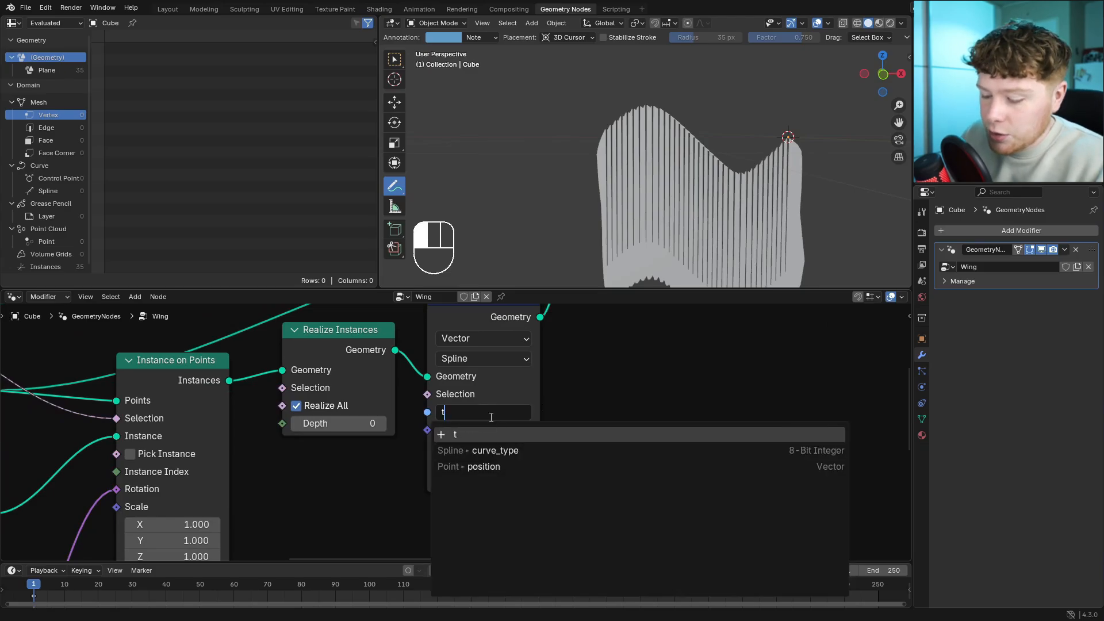
text(ang)
key(Return)
Add a Curve Tangent node below Realize Instances and connect it to the Value input of Store Named Attribute.
key(shift+a)
text(cur)
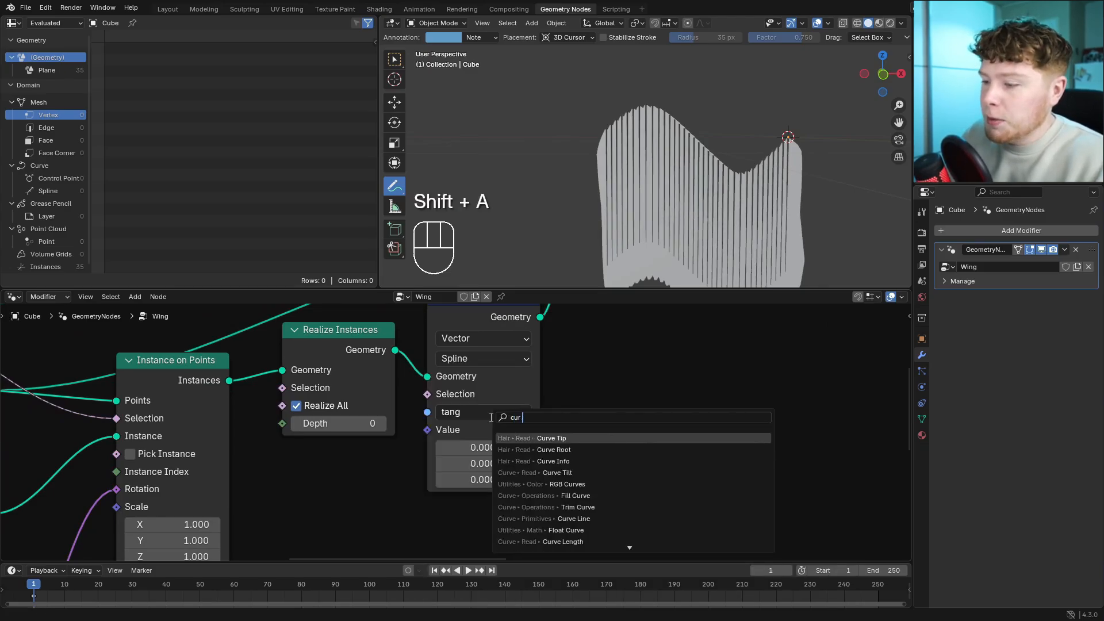
text( tan)
key(Return)
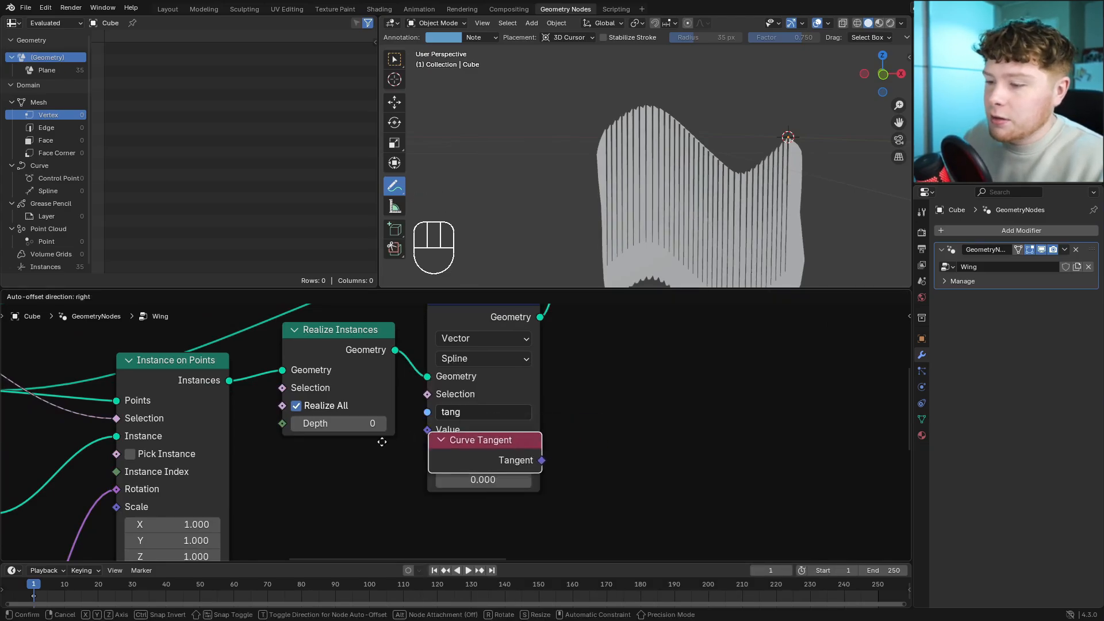
click(291, 450)
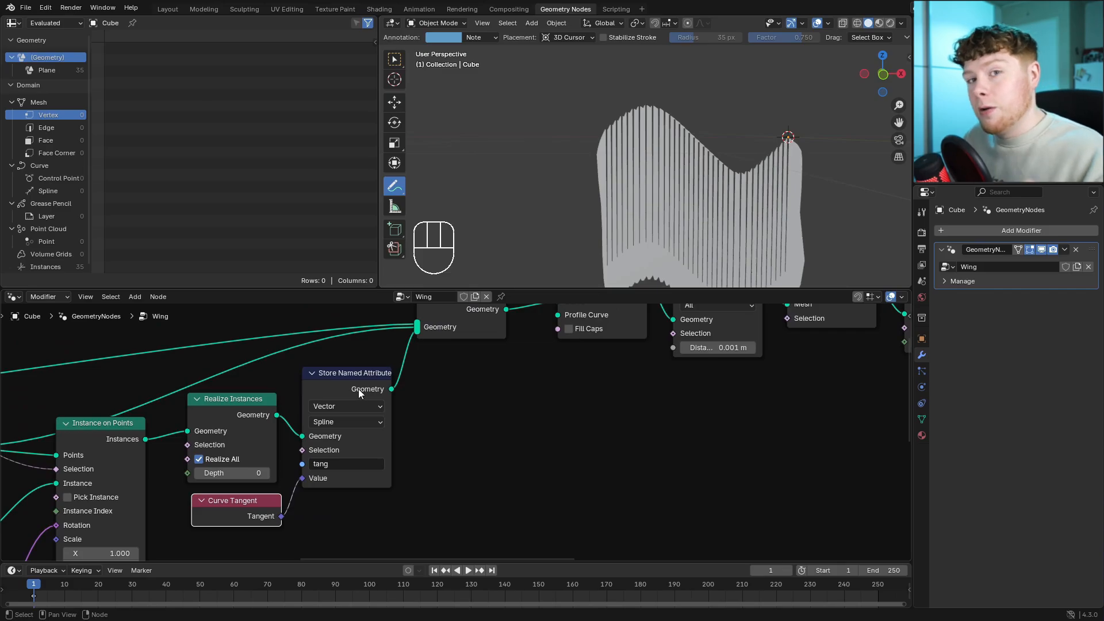
Add a Named Attribute node beside the vector Scale node and pick the stored vector attribute tang.
scroll(440, 414, down, 6)
middle_drag(884, 447, 397, 433)
scroll(396, 487, up, 1)
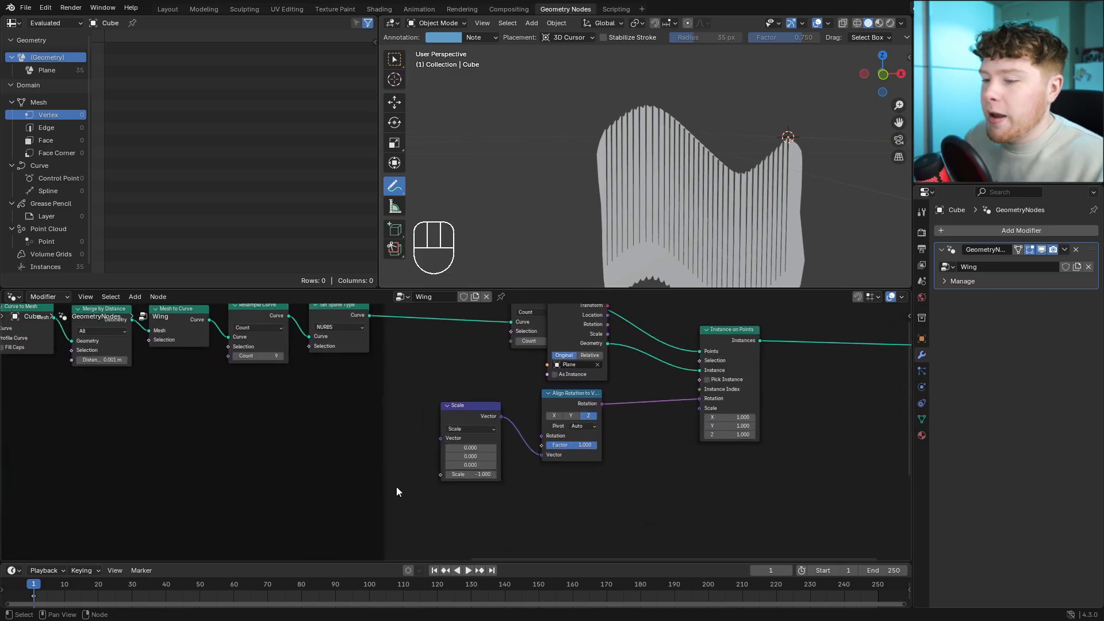
scroll(457, 398, up, 4)
key(shift+a)
text(name)
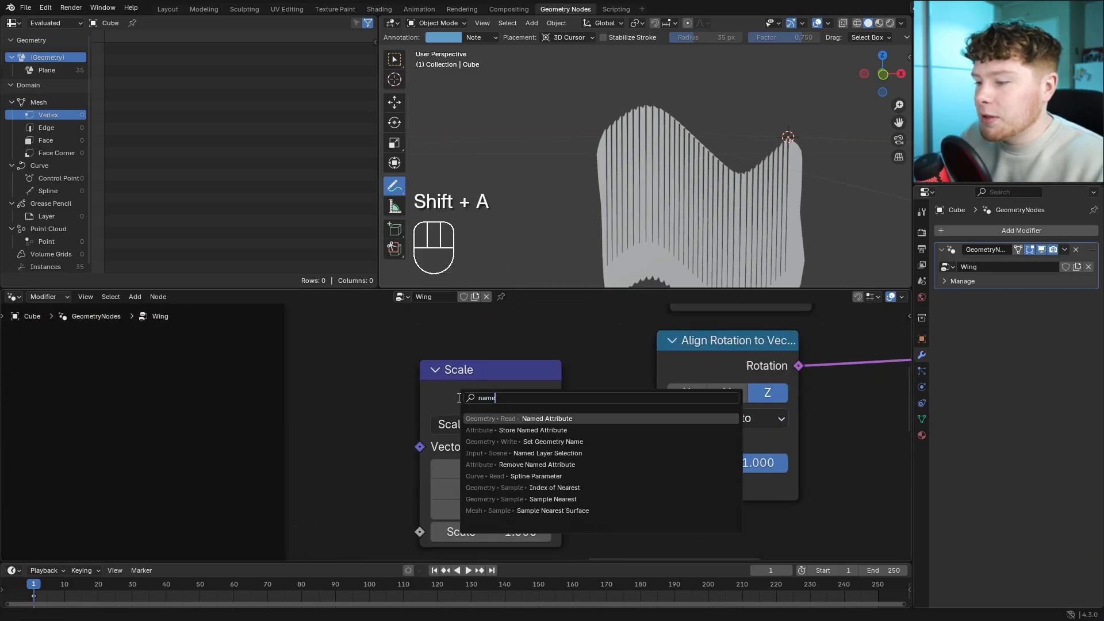
key(Return)
click(347, 356)
click(377, 438)
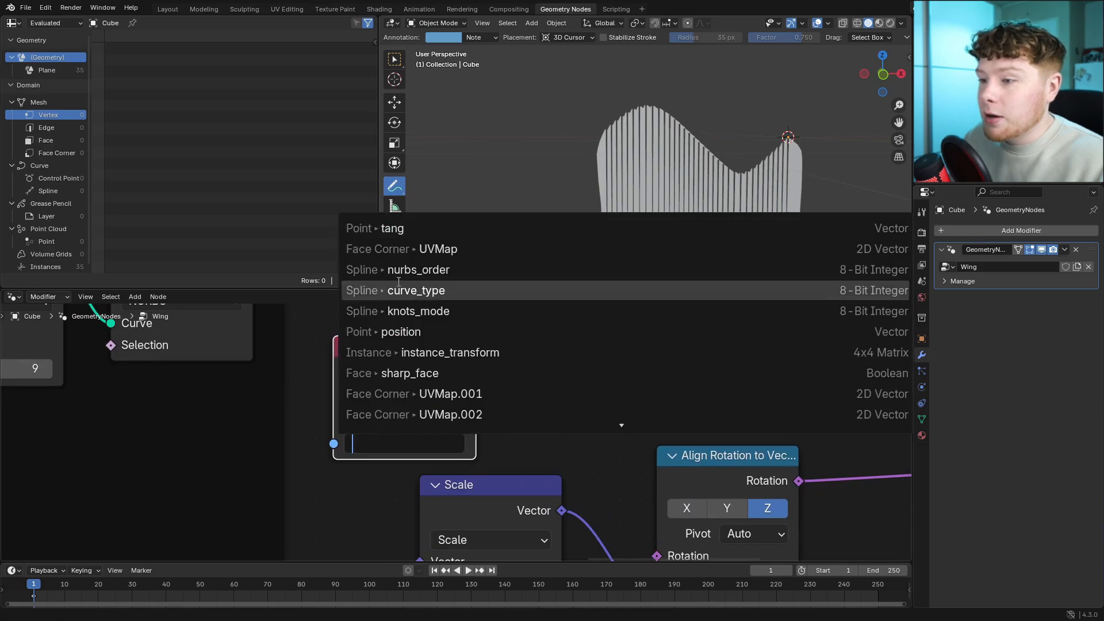
click(392, 228)
Connect the Named Attribute output to the vector Scale node's Vector input, line the nodes up, and inspect the feathers.
scroll(460, 373, down, 2)
drag(474, 340, 430, 486)
shift+middle_drag(615, 241, 599, 202)
drag(465, 437, 515, 436)
drag(416, 322, 410, 434)
shift+middle_drag(703, 194, 666, 200)
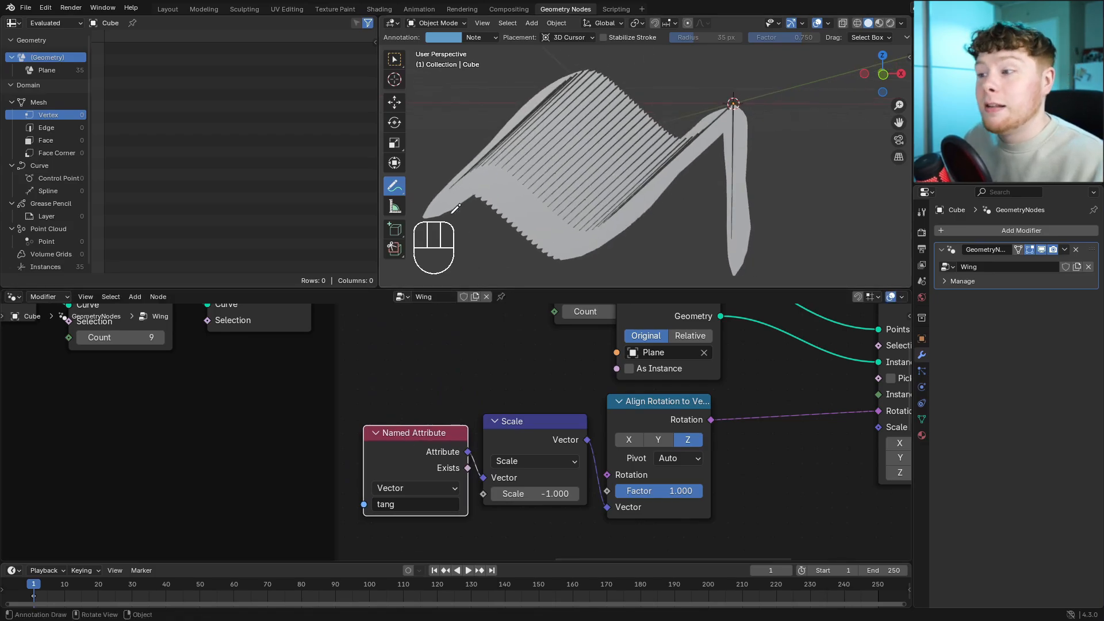
Group the Named Attribute, Scale and Align Rotation to Vector nodes beside Instance on Points, placing the first two lower.
scroll(632, 441, down, 3)
middle_drag(664, 453, 382, 388)
drag(475, 468, 190, 387)
middle_drag(426, 316, 373, 339)
key(g)
click(462, 361)
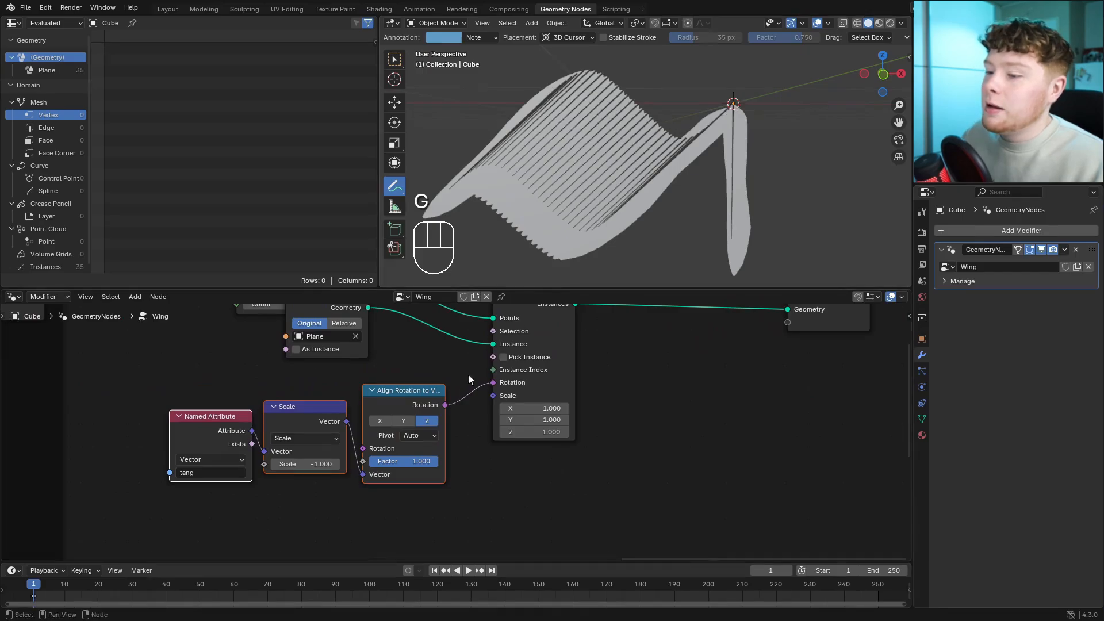
mouse_move(417, 461)
mouse_down()
mouse_move(370, 461)
mouse_move(437, 462)
mouse_up()
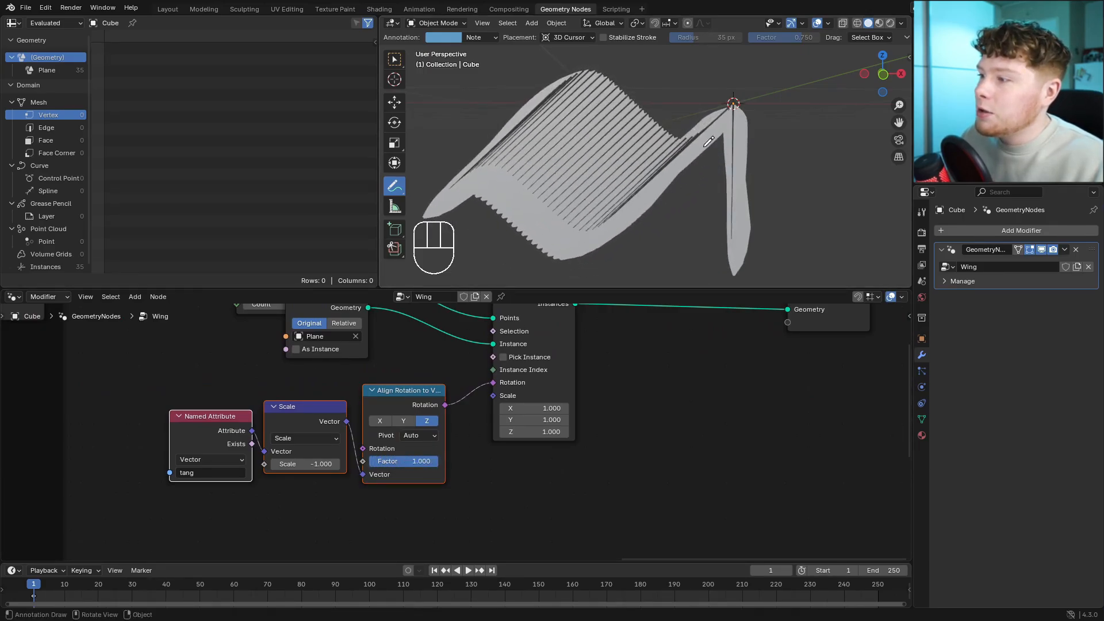
middle_drag(266, 429, 423, 426)
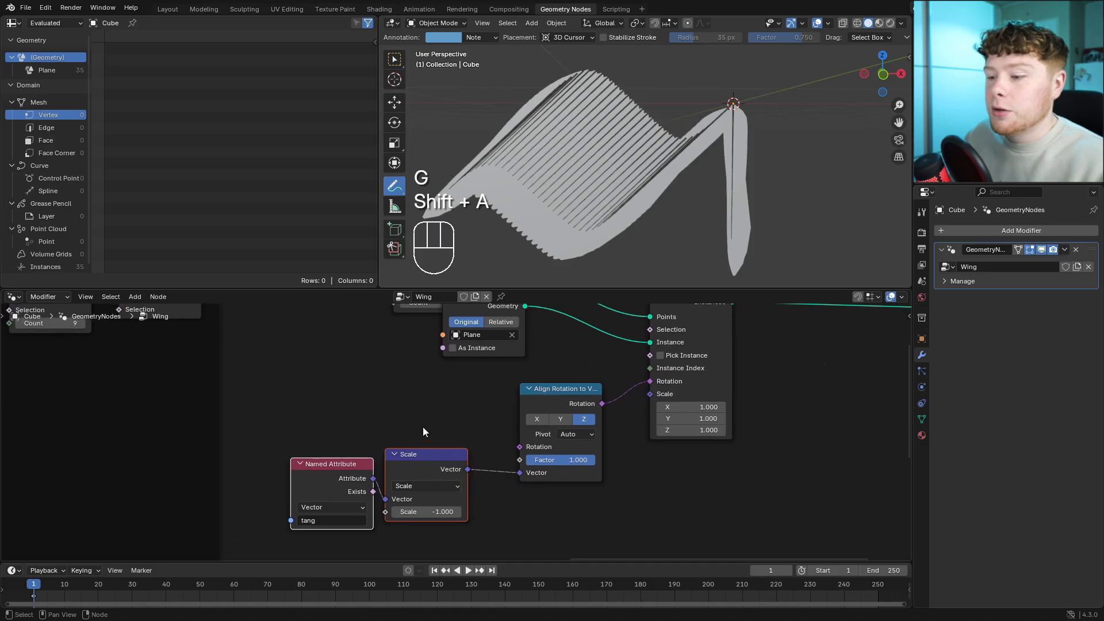
Add a Spline Parameter node above Scale and connect its Factor output to the Factor input of Align Rotation to Vector.
key(shift+a)
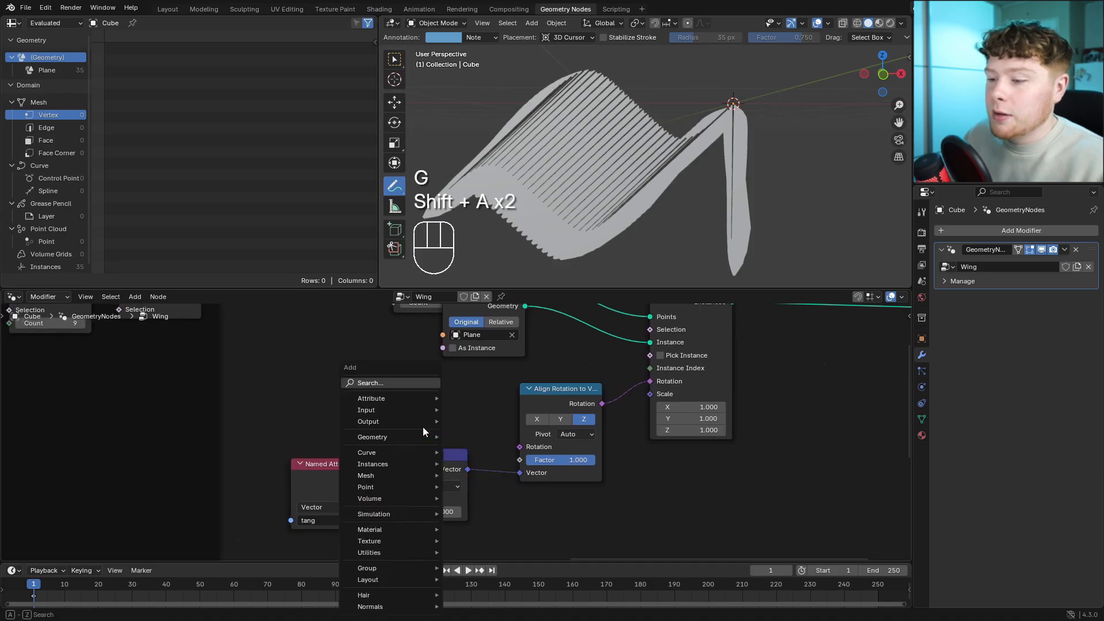
text(spl pa)
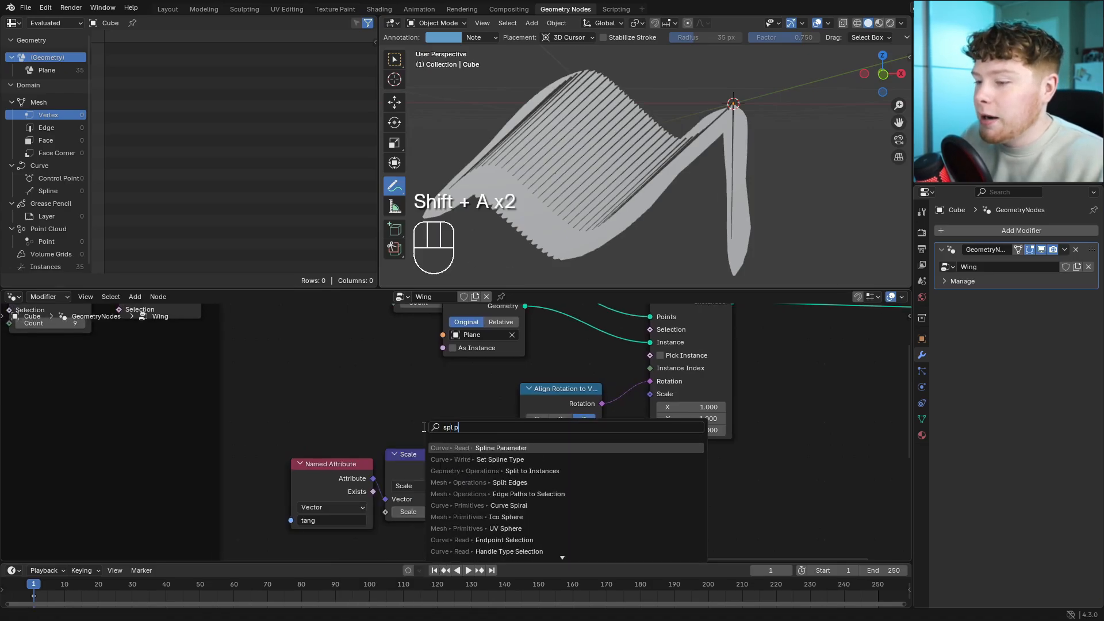
key(Return)
click(342, 377)
drag(424, 396, 519, 460)
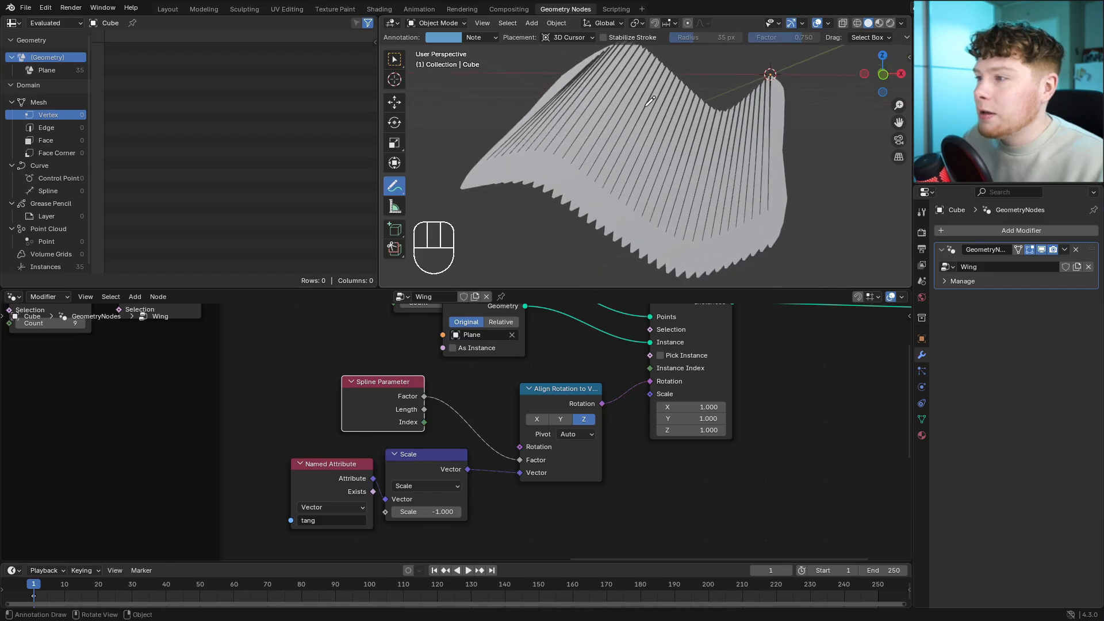
Test the wing's folding with the Value node and examine how the feathers fan out and overlap, including edge-on.
scroll(468, 374, down, 6)
middle_drag(468, 374, 557, 375)
ctrl+middle_drag(454, 430, 488, 396)
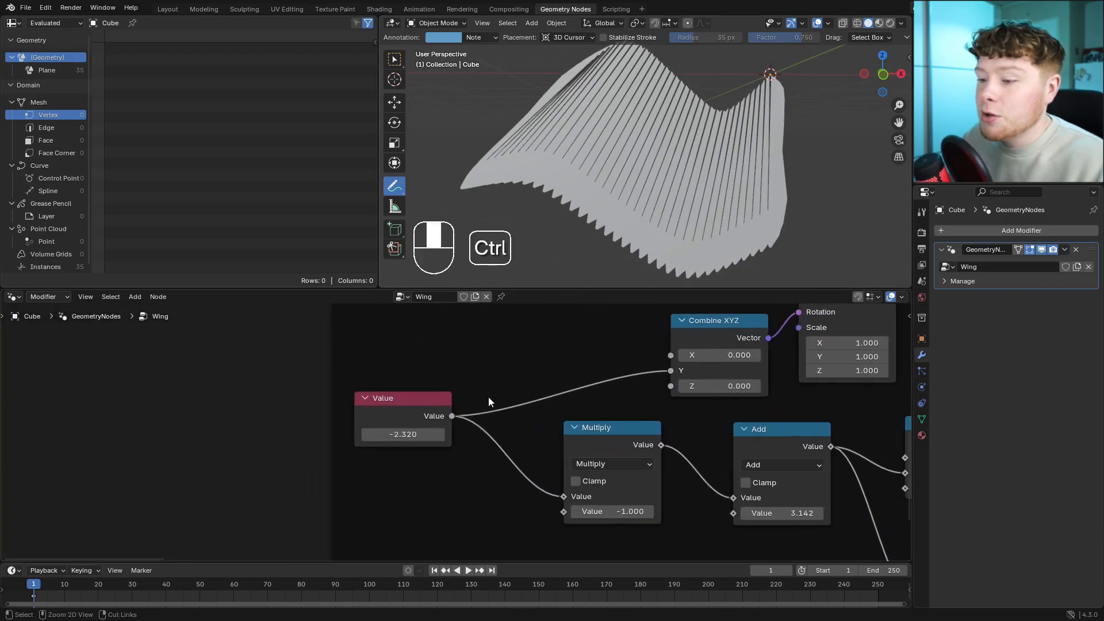
mouse_move(404, 435)
shift+mouse_down()
mouse_move(440, 434)
mouse_move(406, 435)
shift+mouse_up()
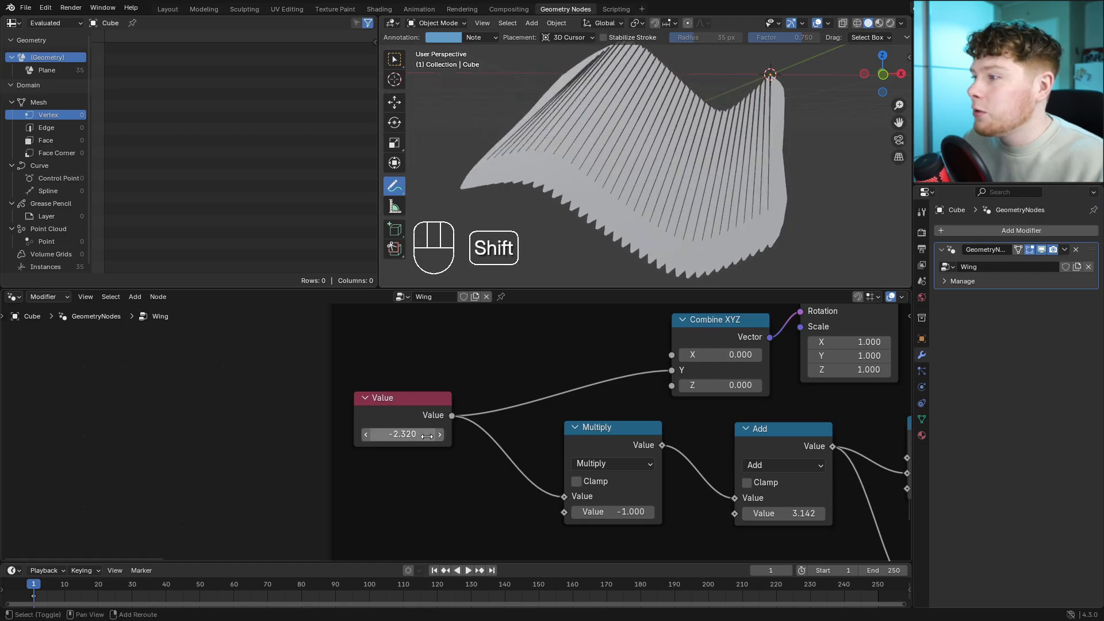
middle_drag(526, 222, 699, 159)
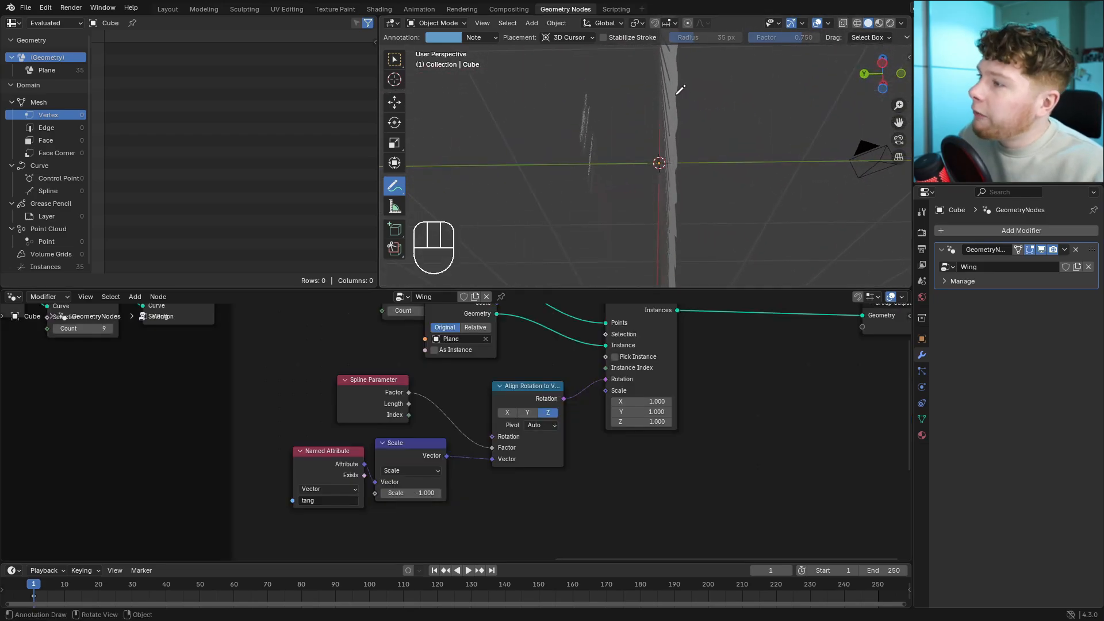
shift+middle_drag(677, 94, 662, 125)
middle_drag(649, 163, 736, 216)
shift+middle_drag(636, 202, 670, 161)
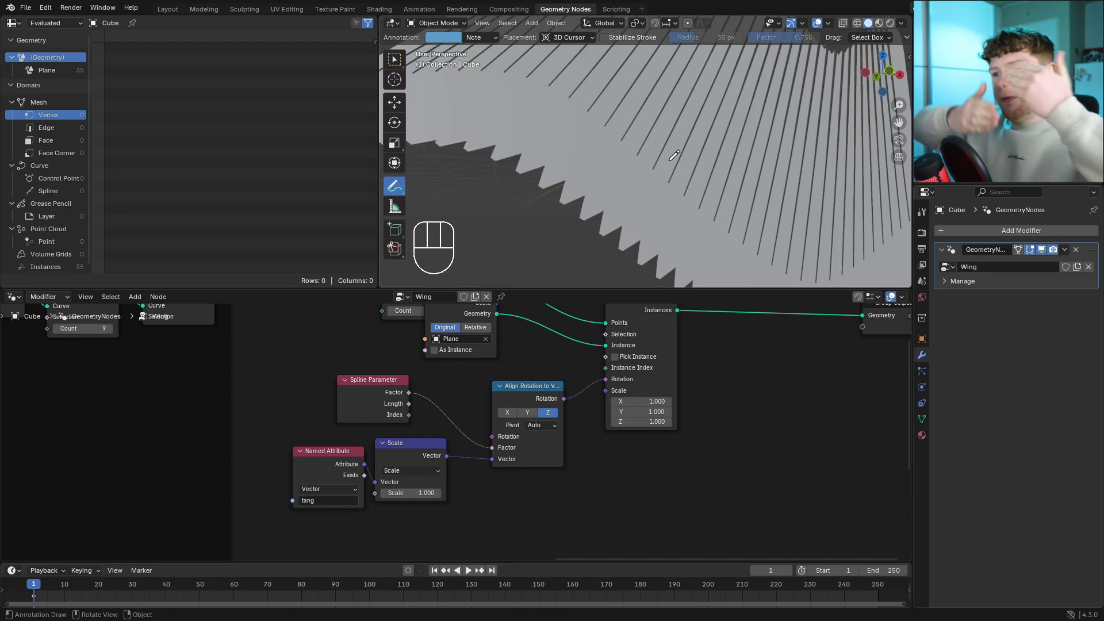
Insert a Rotate Rotation node between Align Rotation to Vector and Instance on Points and set it to Local.
middle_drag(661, 403, 477, 462)
key(g)
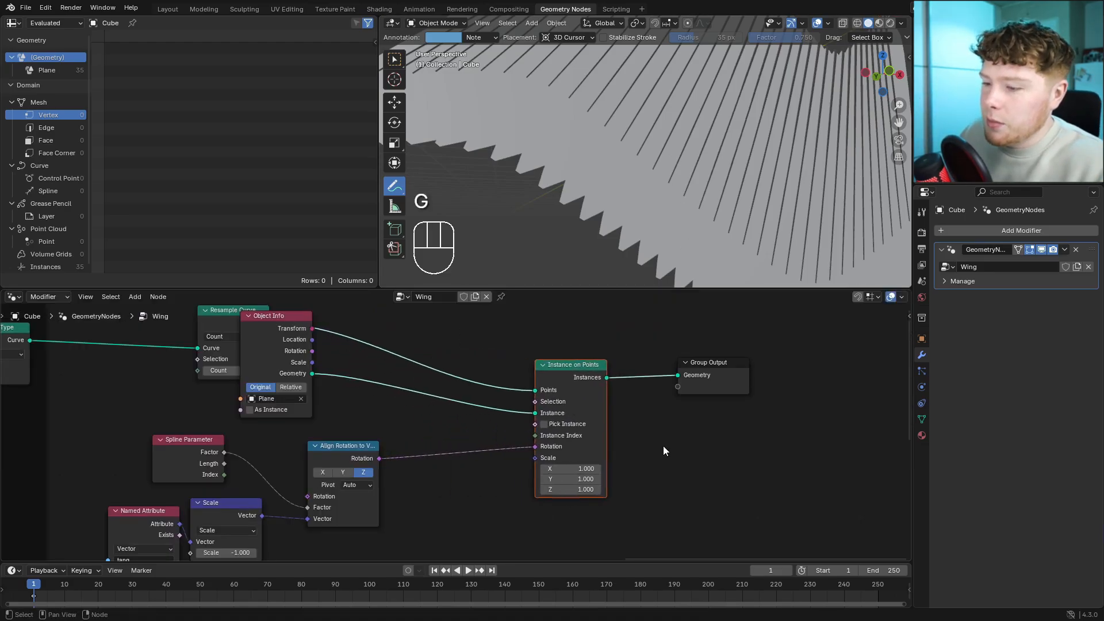
click(659, 445)
key(shift+a)
text(rotat ro)
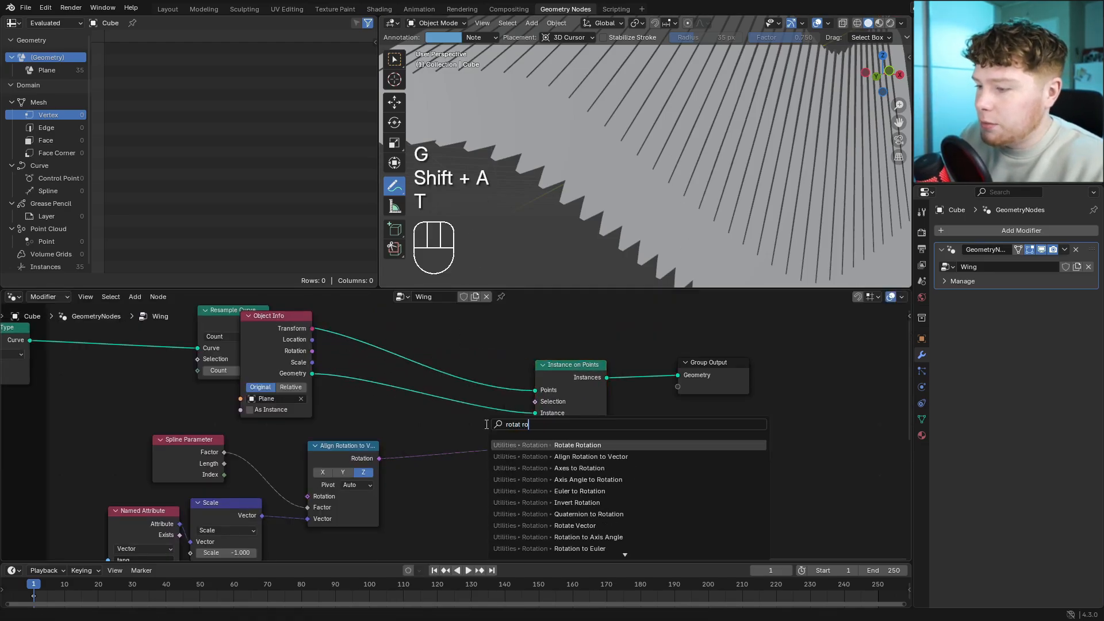
key(Return)
scroll(494, 490, up, 2)
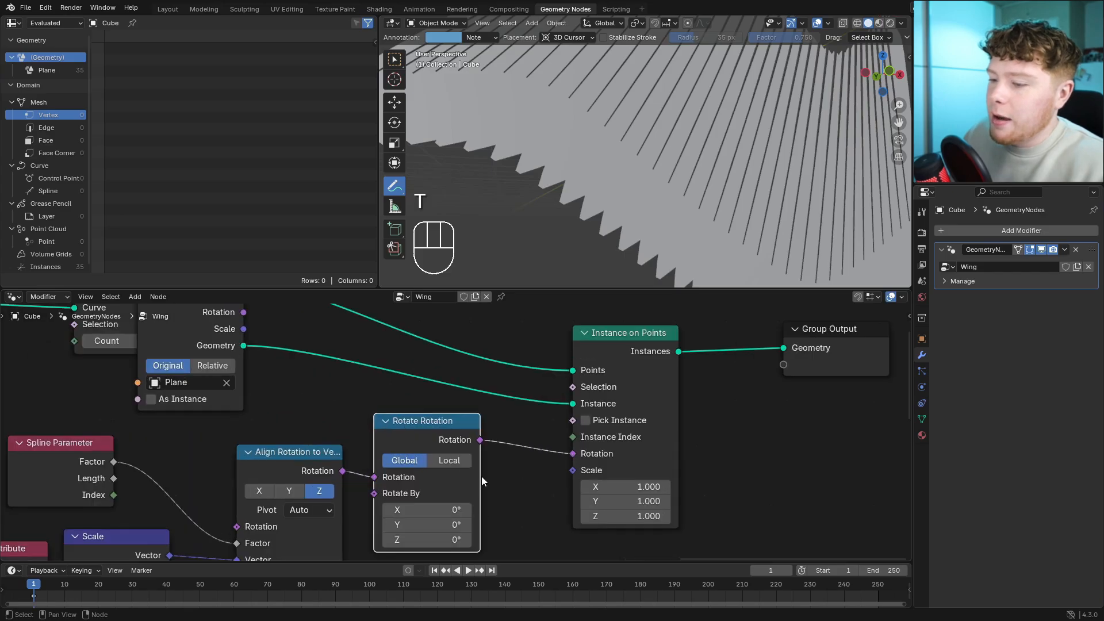
click(450, 460)
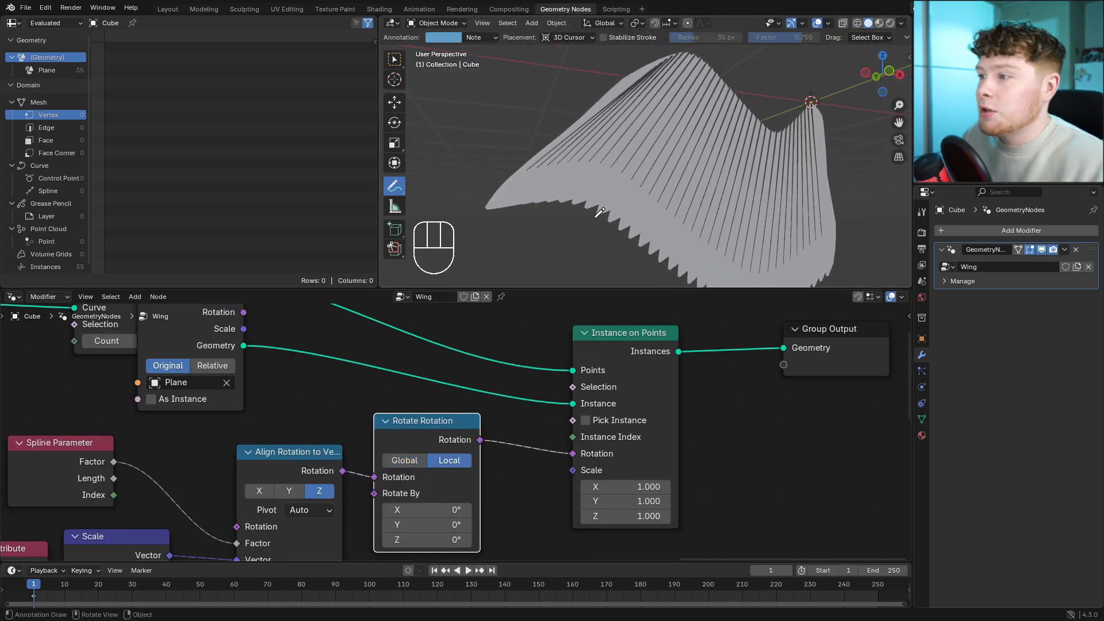
Set the Rotate Rotation node's Z angle to 8.55° and inspect the tilt of the overlapping feathers.
mouse_move(588, 229)
middle_down()
mouse_move(572, 201)
mouse_move(584, 214)
middle_up()
scroll(585, 215, up, 6)
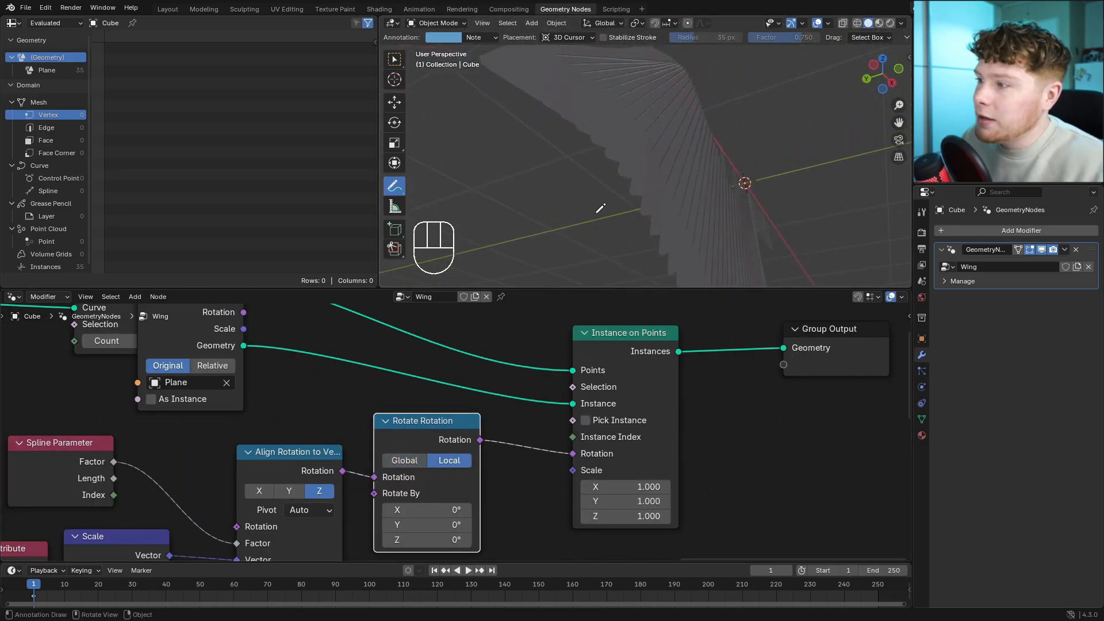
drag(429, 540, 489, 539)
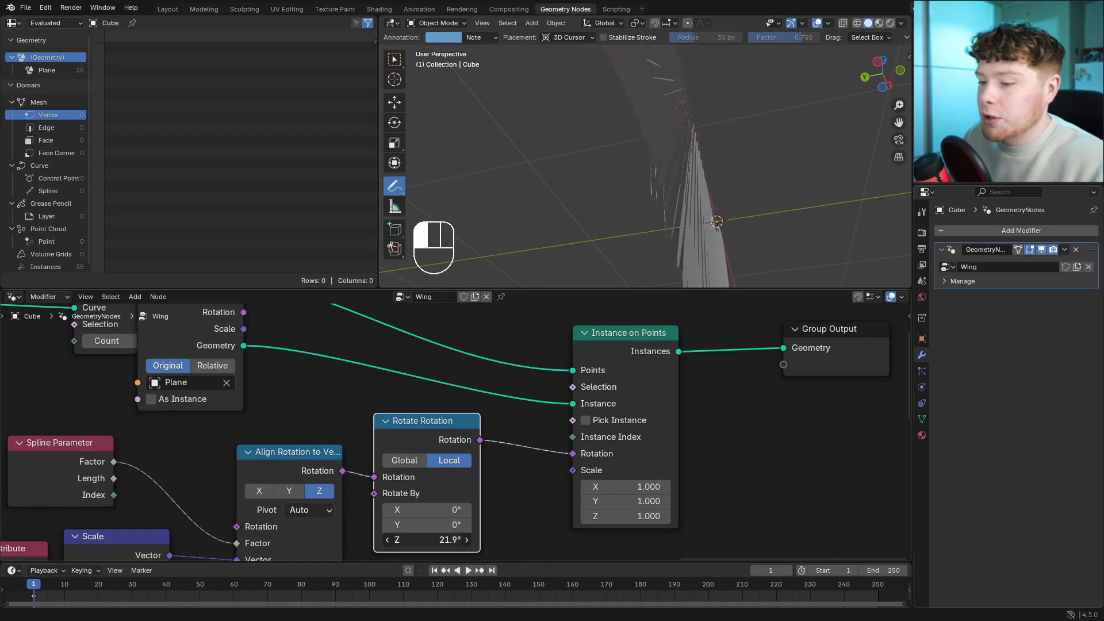
shift+drag(439, 538, 396, 537)
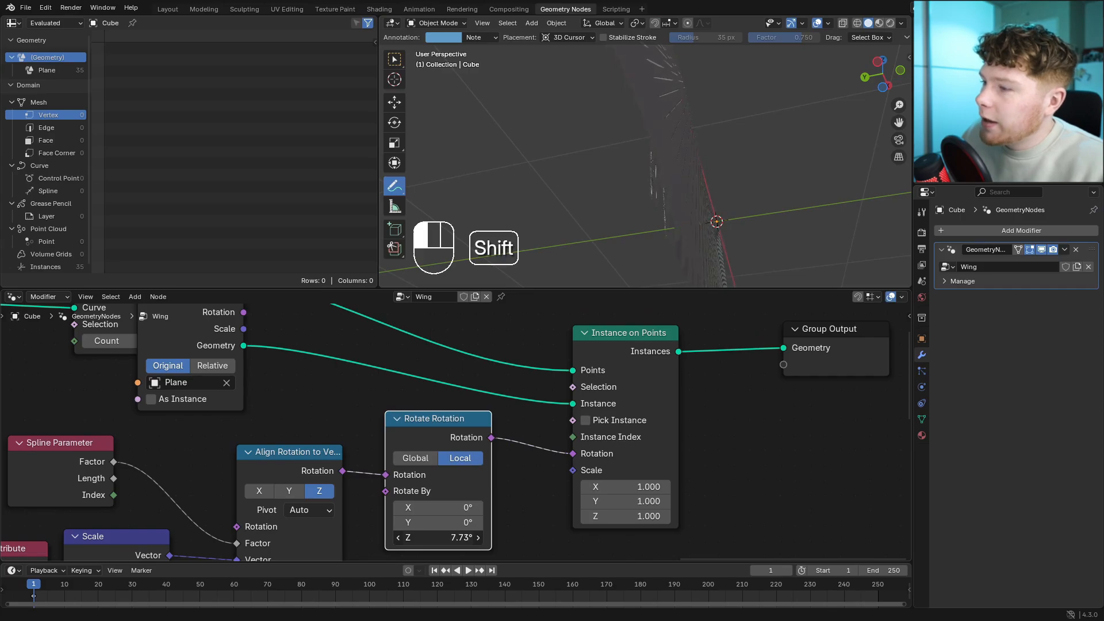
middle_drag(581, 236, 701, 152)
scroll(684, 225, down, 4)
scroll(759, 212, up, 4)
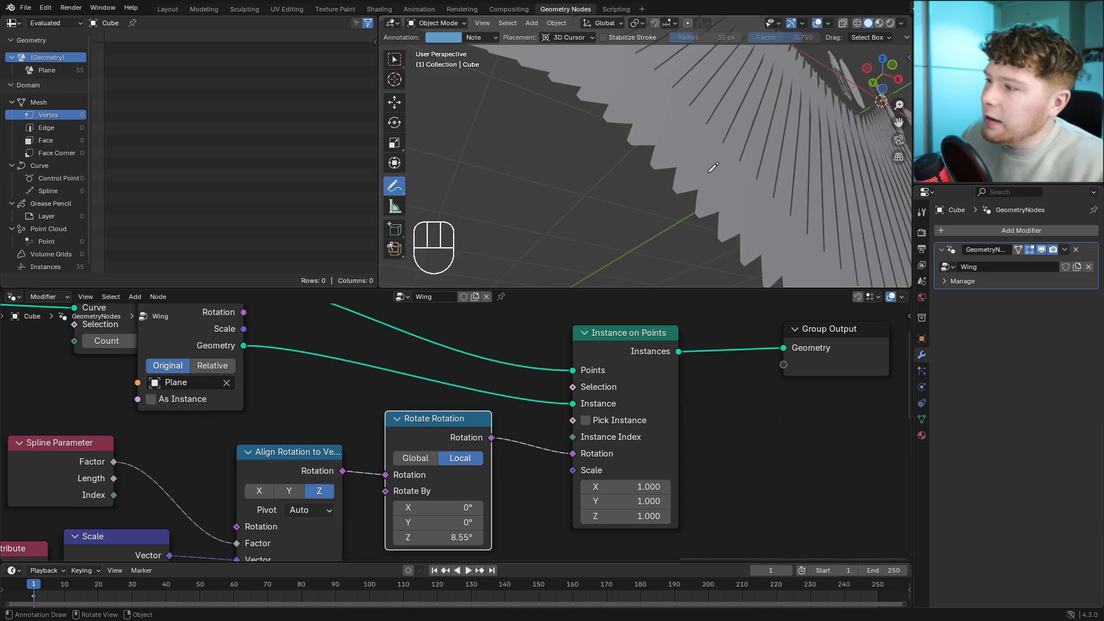
Adjust the viewport shading options so the individual feathers stand out, and view the whole wing.
click(901, 24)
click(839, 298)
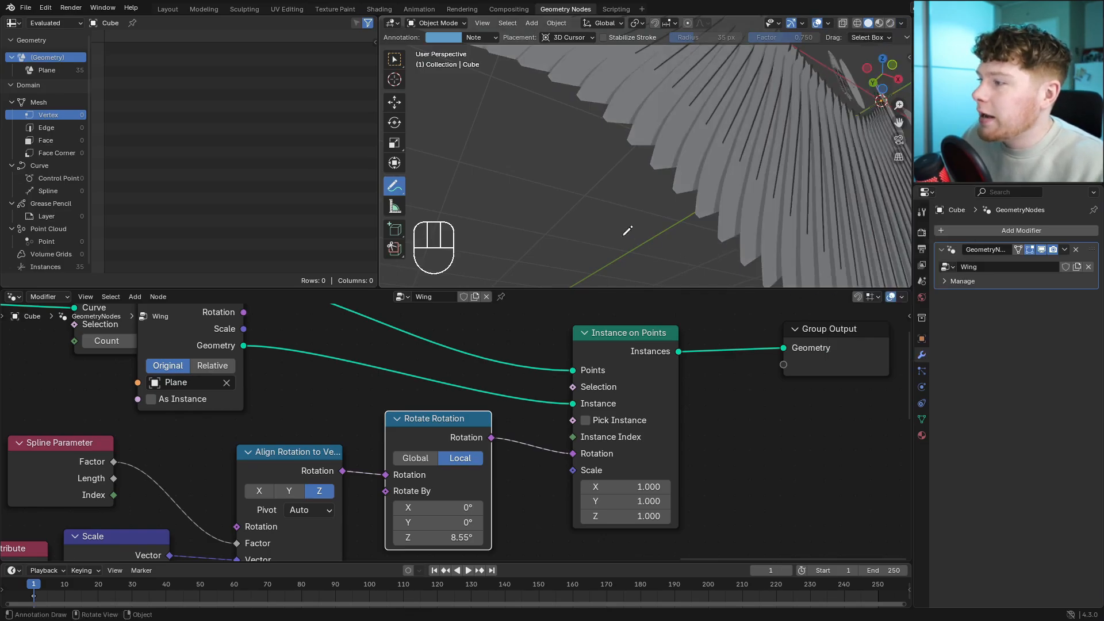
mouse_move(625, 235)
middle_down()
mouse_move(666, 251)
mouse_move(692, 81)
middle_up()
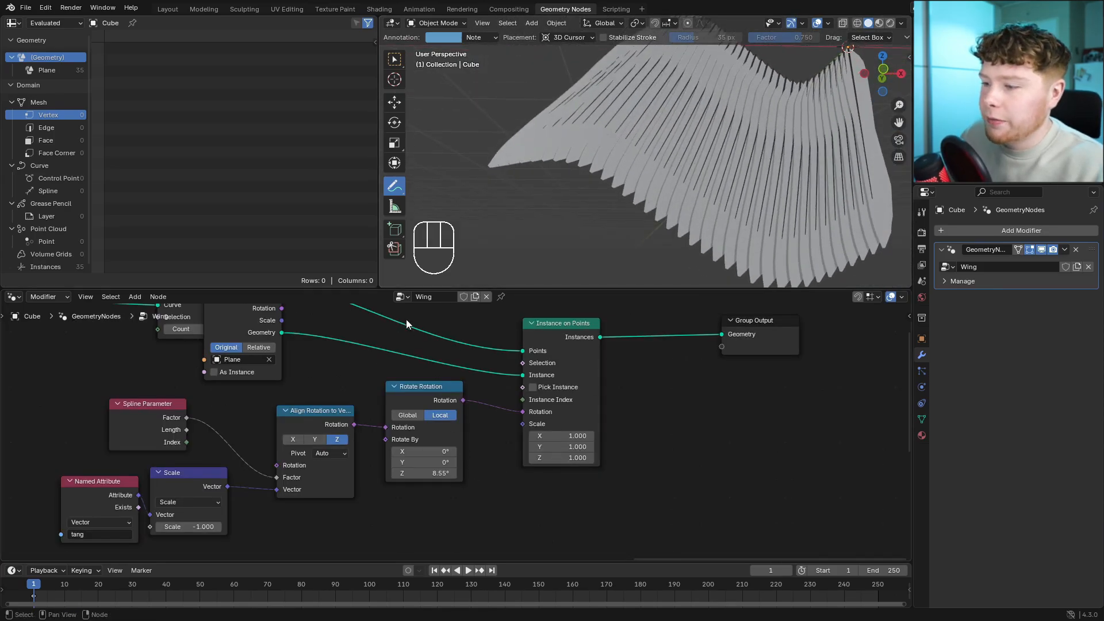
Make room after Align Rotation to Vector by shifting the downstream nodes, and add a Random Value node below it.
drag(402, 314, 792, 481)
key(g)
click(824, 483)
middle_drag(400, 468, 483, 407)
scroll(474, 417, up, 4)
key(shift+a)
text(ran)
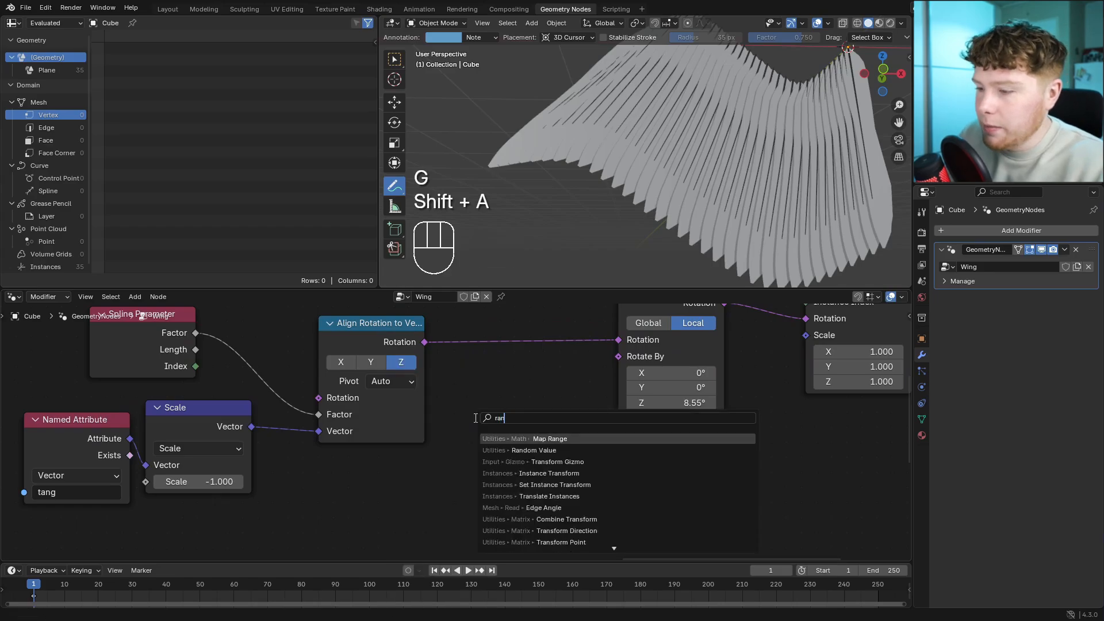
key(Down)
key(Return)
click(311, 455)
Add a Combine XYZ node, connect its Vector to Rotate By on Rotate Rotation, and feed Random Value into its Y input.
key(shift+a)
text(comb)
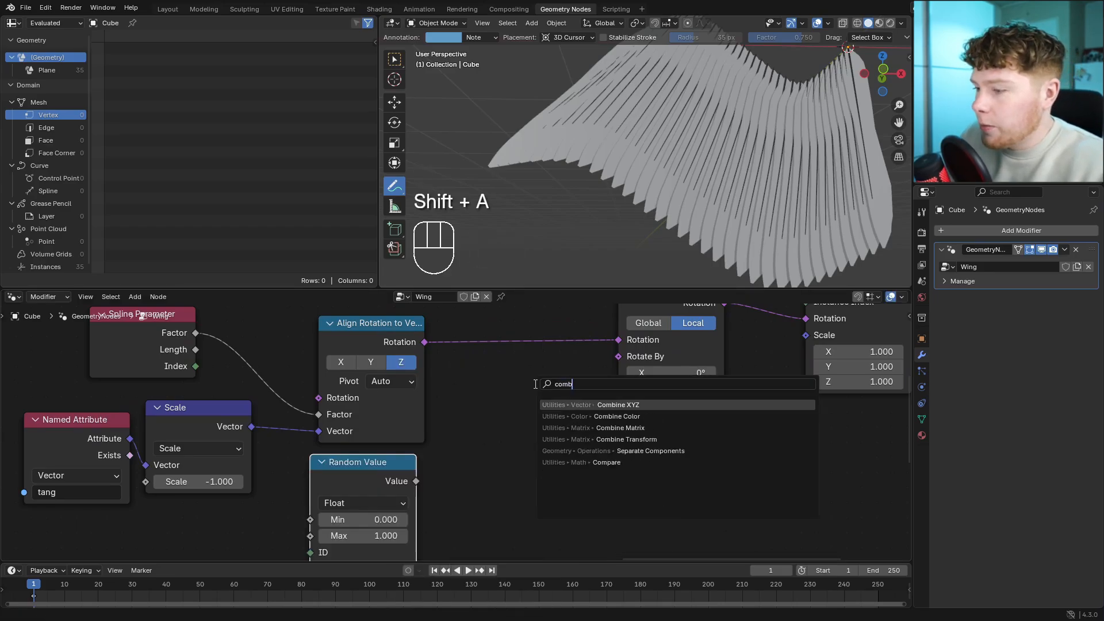
key(Return)
click(478, 388)
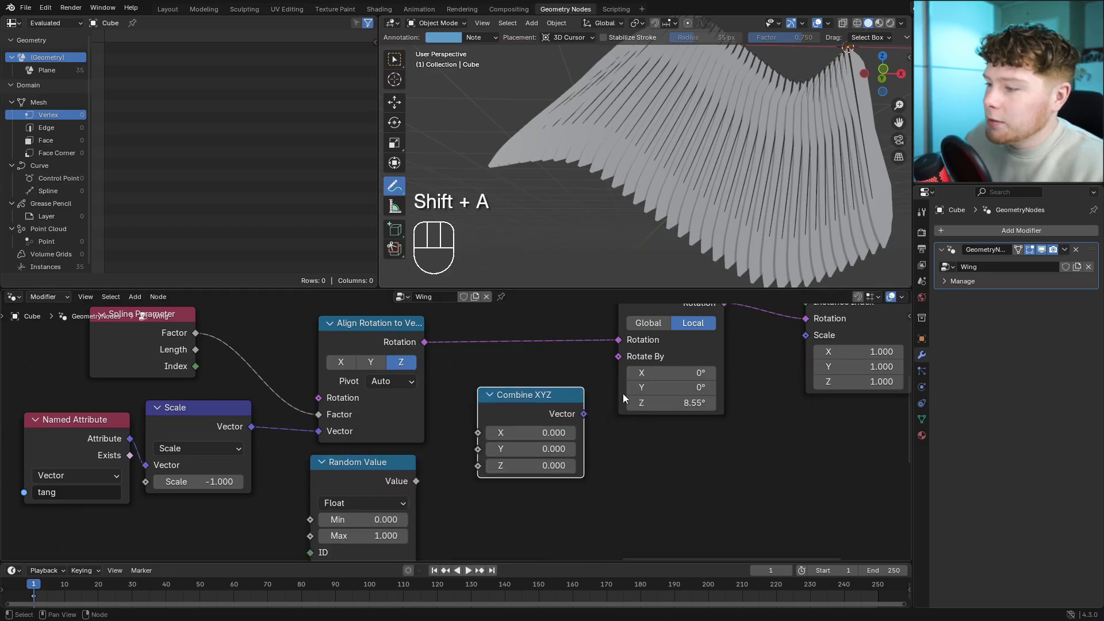
drag(670, 387, 677, 387)
right_click(678, 387)
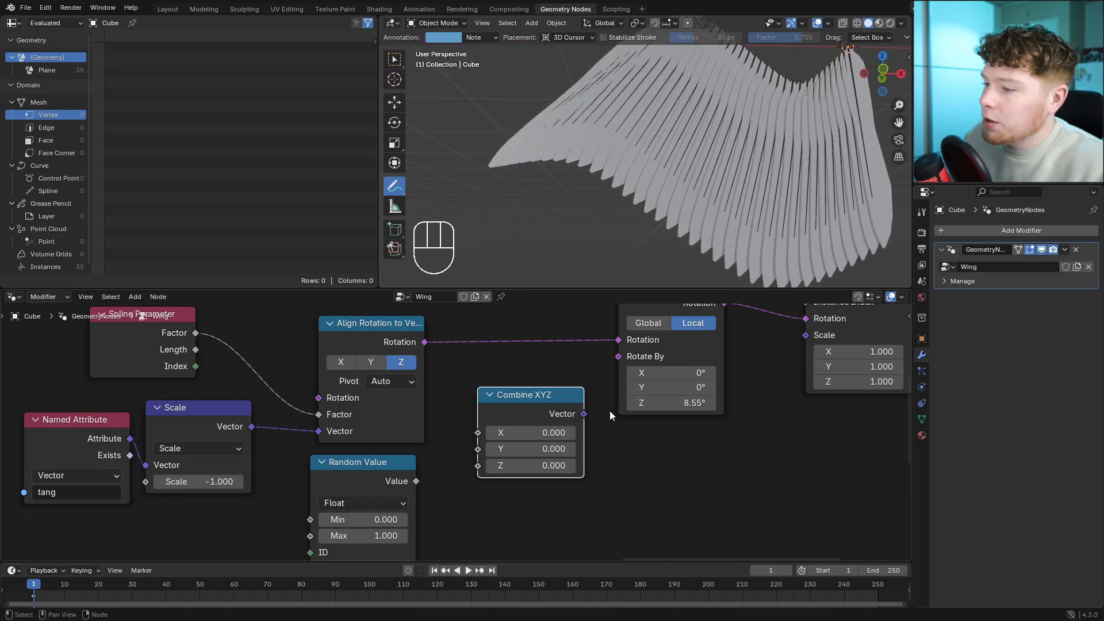
drag(583, 414, 614, 360)
drag(416, 481, 478, 449)
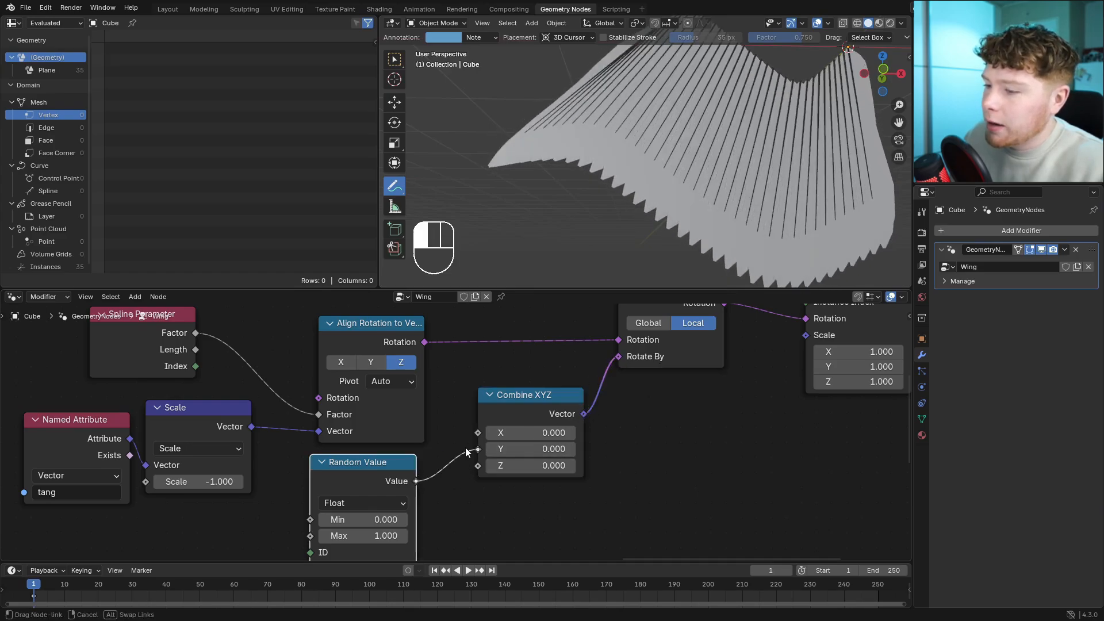
Set the Random Value node's Min to -0.02 and Max to 0.02.
scroll(488, 481, up, 2)
click(403, 458)
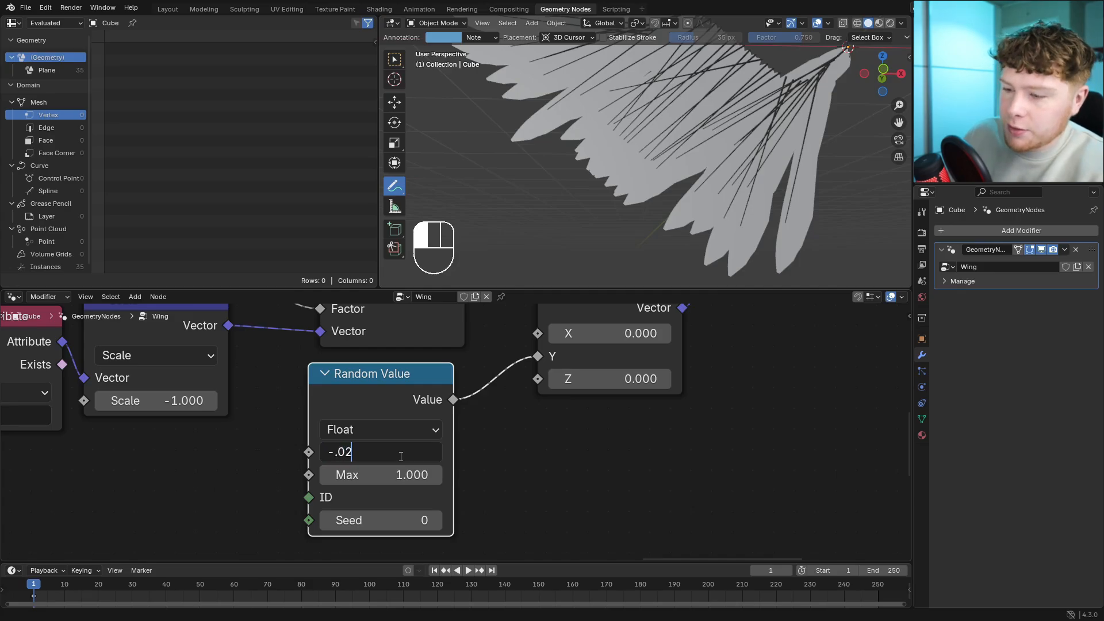
key(Return)
click(395, 467)
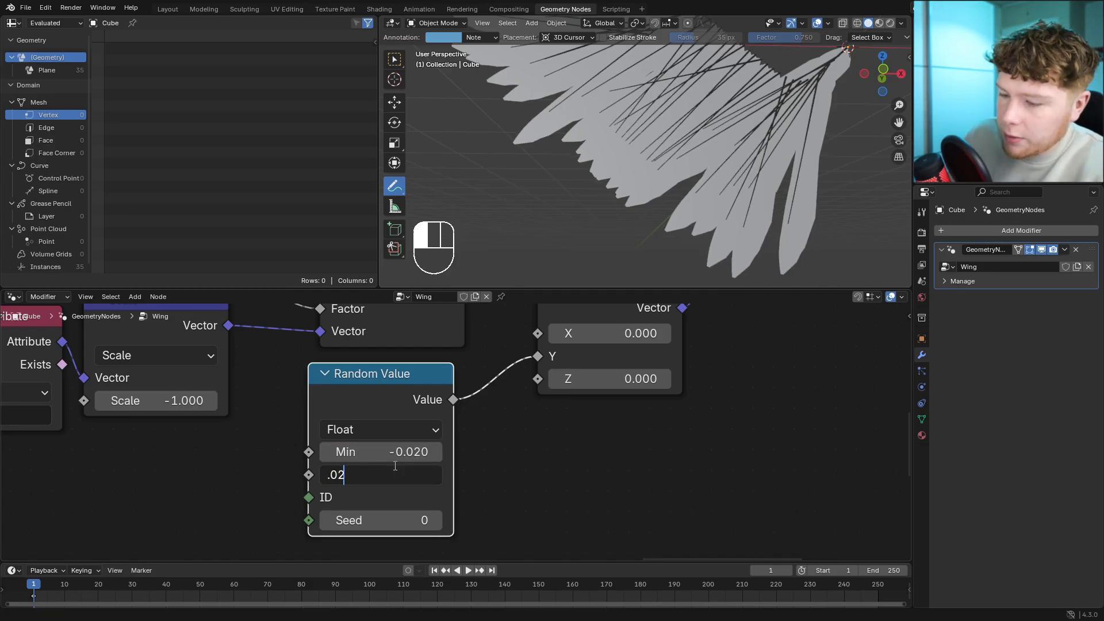
text(.02)
key(Return)
Set the Combine XYZ node's Z value to 0.1 and inspect the feather overlap up close.
middle_drag(613, 398, 498, 439)
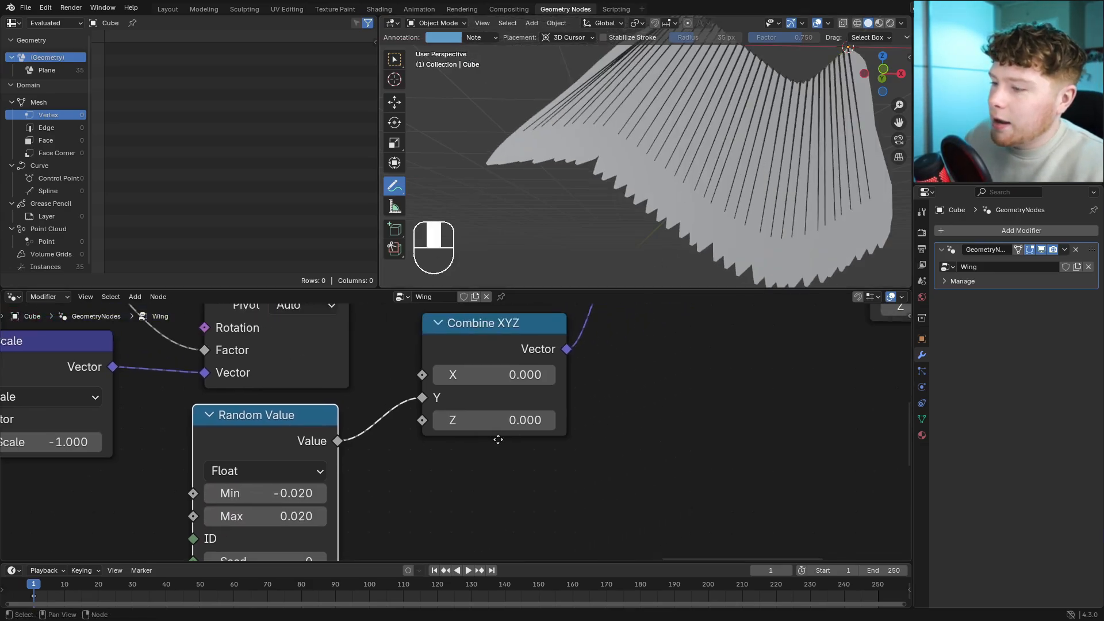
scroll(498, 439, up, 2)
click(455, 430)
text(.1)
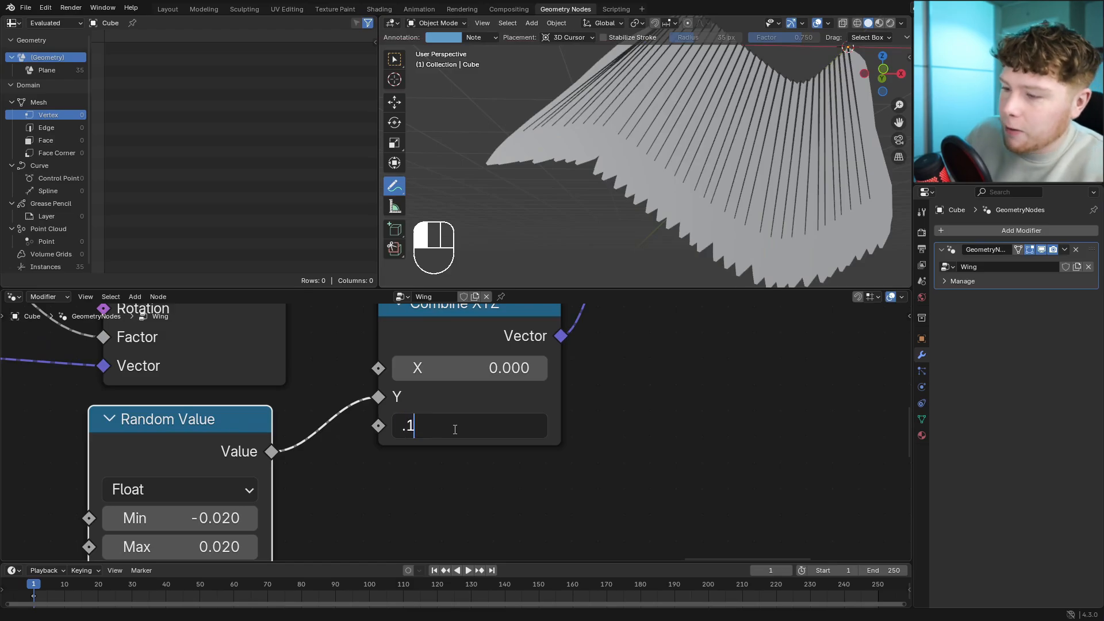
key(Return)
middle_drag(581, 248, 612, 213)
scroll(613, 213, up, 3)
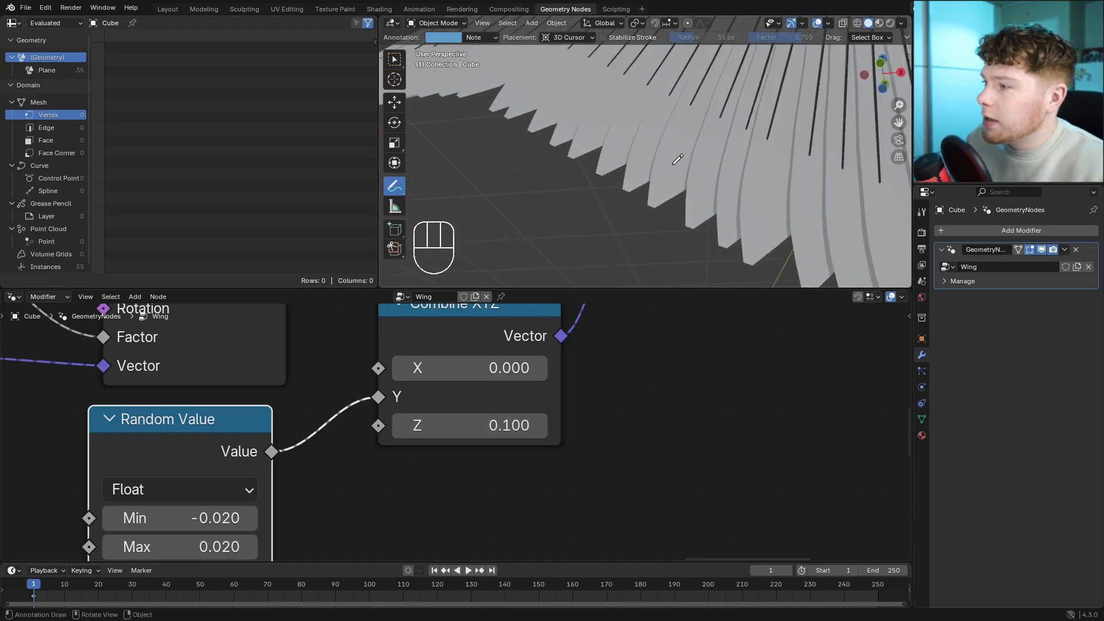
Examine the random feather rotation across the whole wing together with the node chain that drives it.
scroll(676, 146, down, 1)
scroll(556, 341, down, 6)
middle_drag(556, 340, 471, 507)
scroll(695, 141, down, 6)
middle_drag(695, 141, 681, 166)
scroll(682, 167, up, 5)
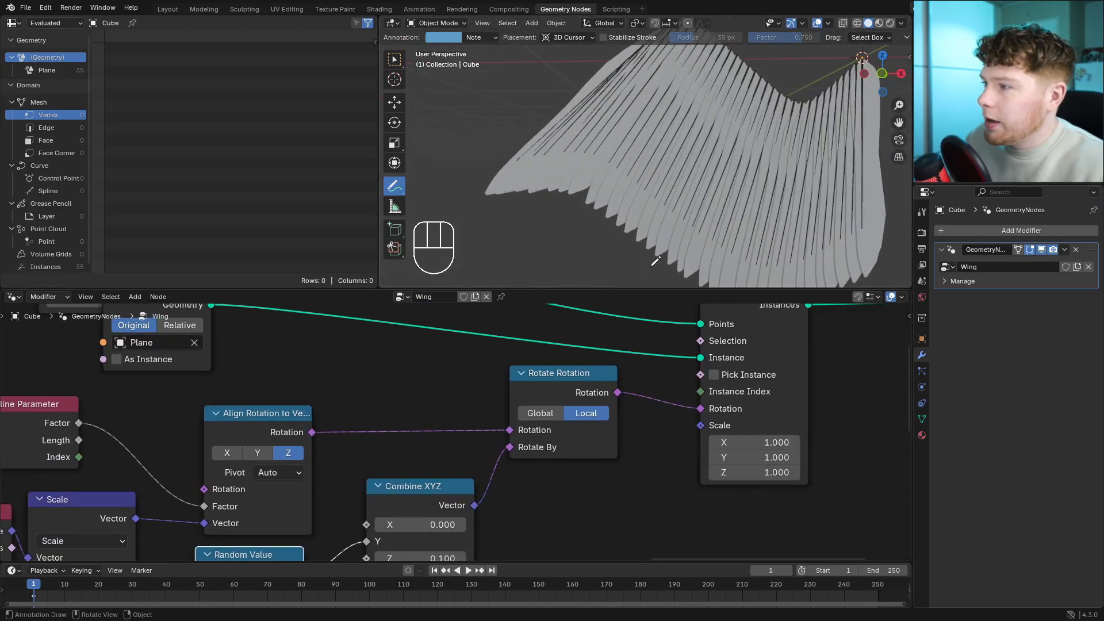
scroll(462, 431, down, 6)
middle_drag(569, 469, 436, 436)
middle_drag(626, 195, 660, 232)
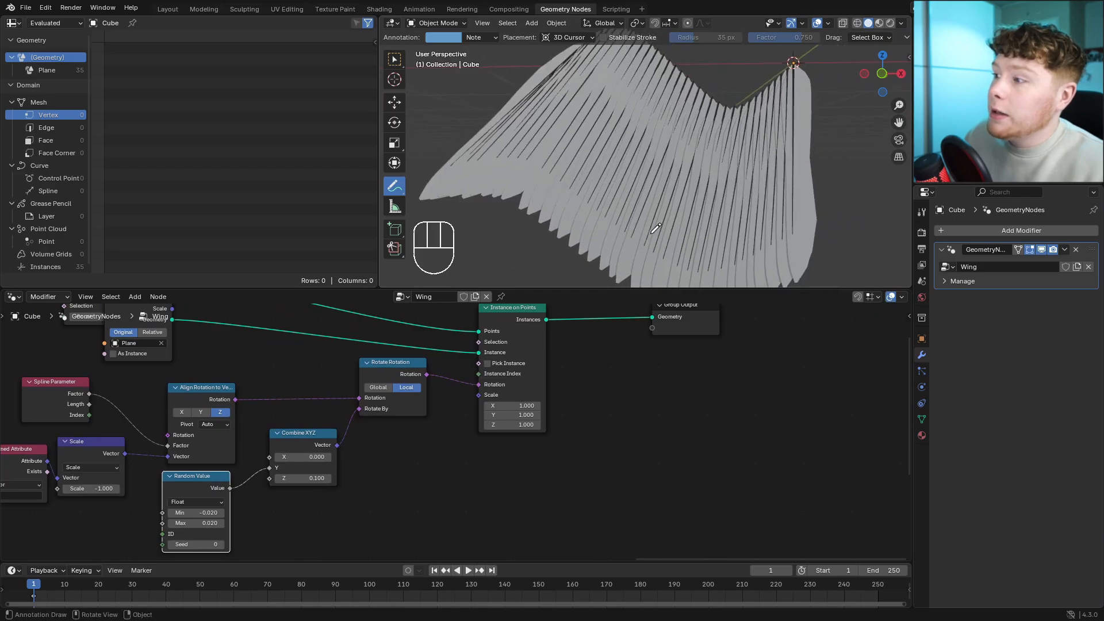
Try resizing all the feathers through the Scale values of Instance on Points.
middle_drag(557, 409, 485, 453)
scroll(483, 453, up, 5)
drag(447, 460, 430, 488)
right_click(448, 460)
scroll(593, 149, down, 4)
scroll(593, 138, up, 5)
middle_drag(601, 99, 582, 113)
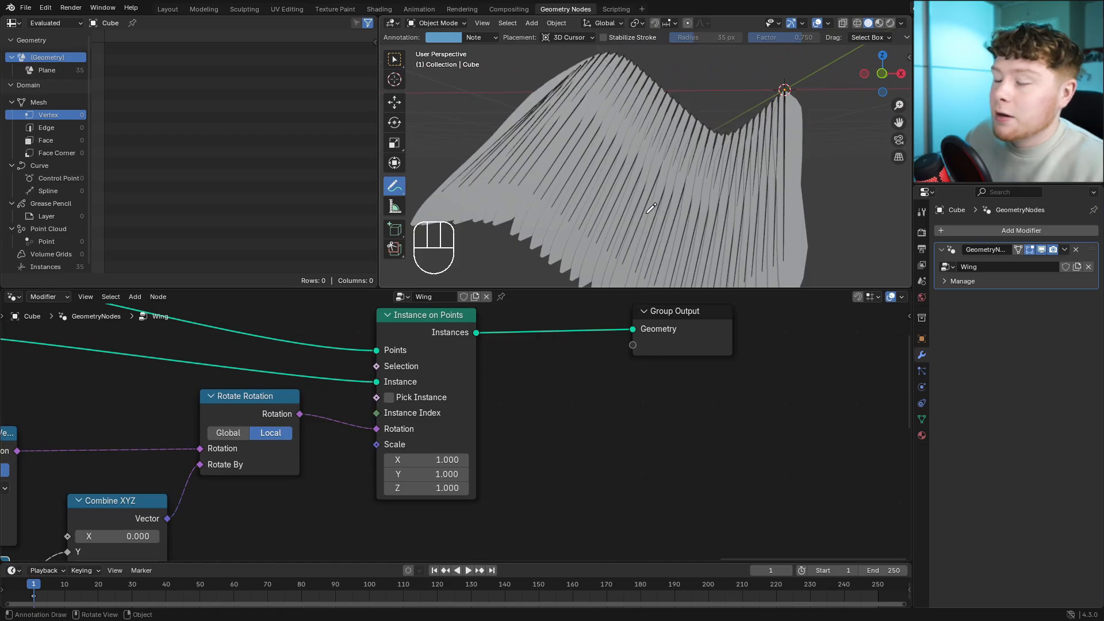
Add a Spline Parameter node and connect its Factor to the Scale input of Instance on Points.
scroll(408, 495, down, 2)
middle_drag(297, 532, 537, 402)
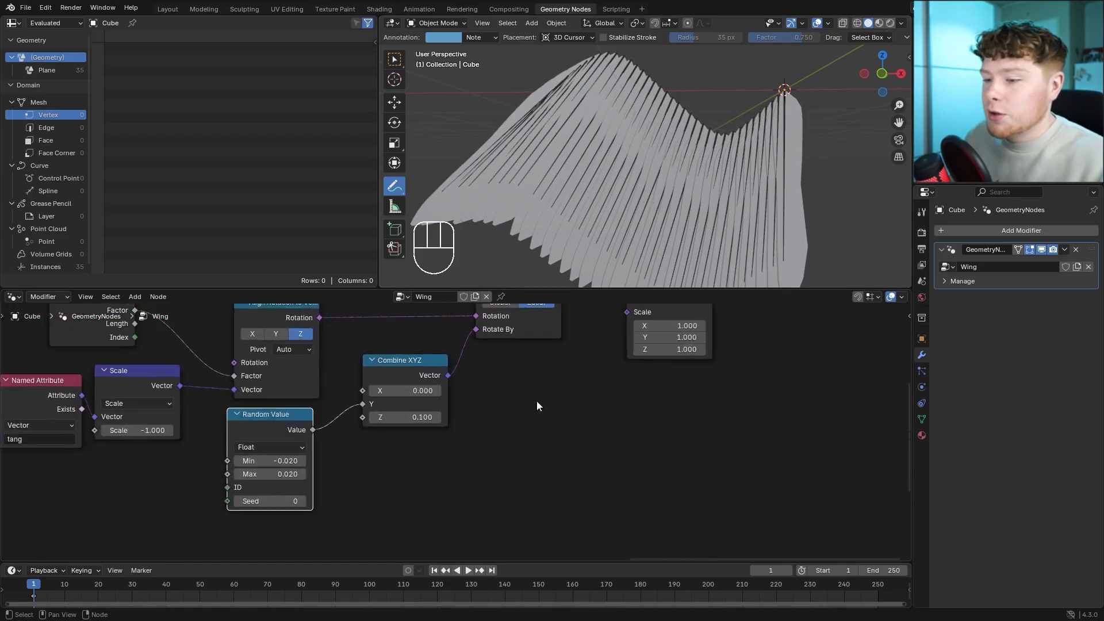
scroll(540, 398, up, 2)
key(shift+a)
text(spl pr)
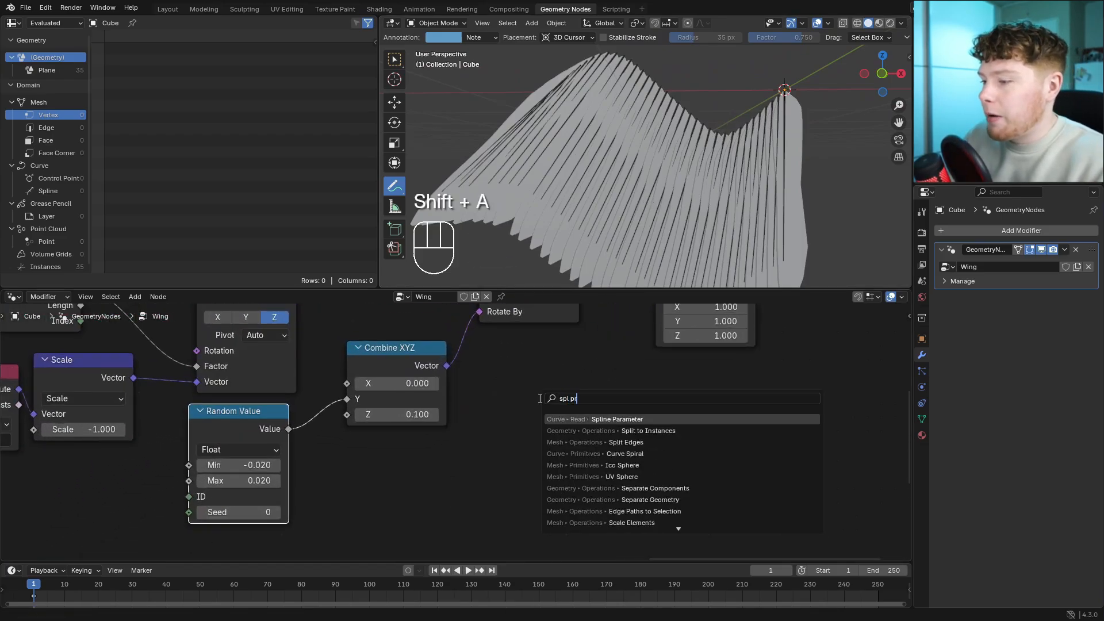
key(Return)
click(492, 360)
middle_drag(612, 362, 516, 437)
drag(504, 456, 530, 413)
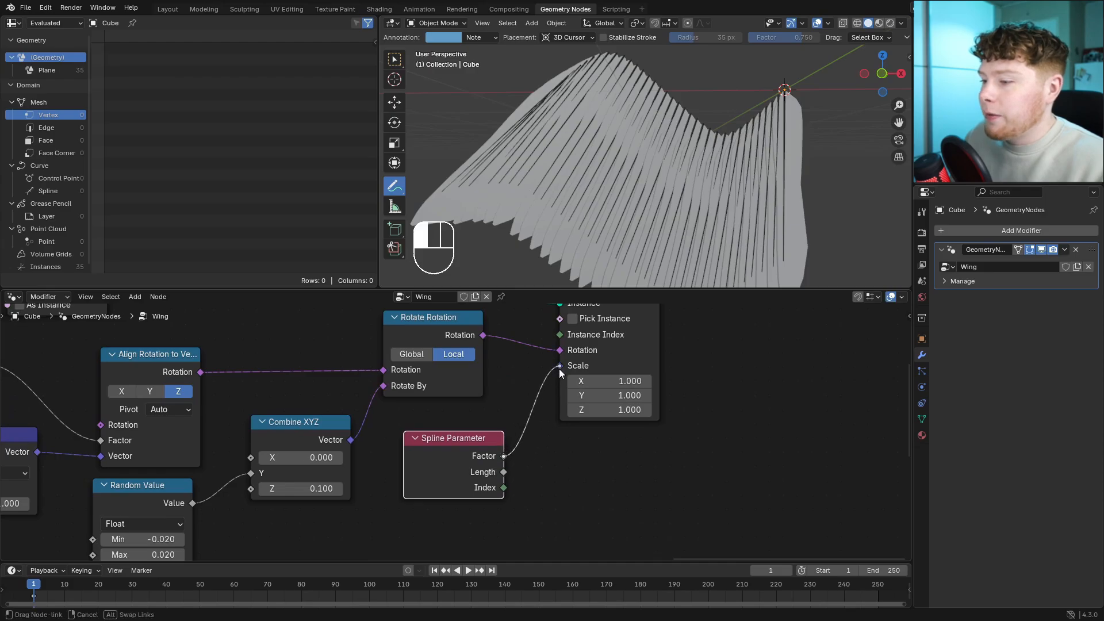
drag(560, 370, 560, 368)
shift+middle_drag(633, 203, 662, 202)
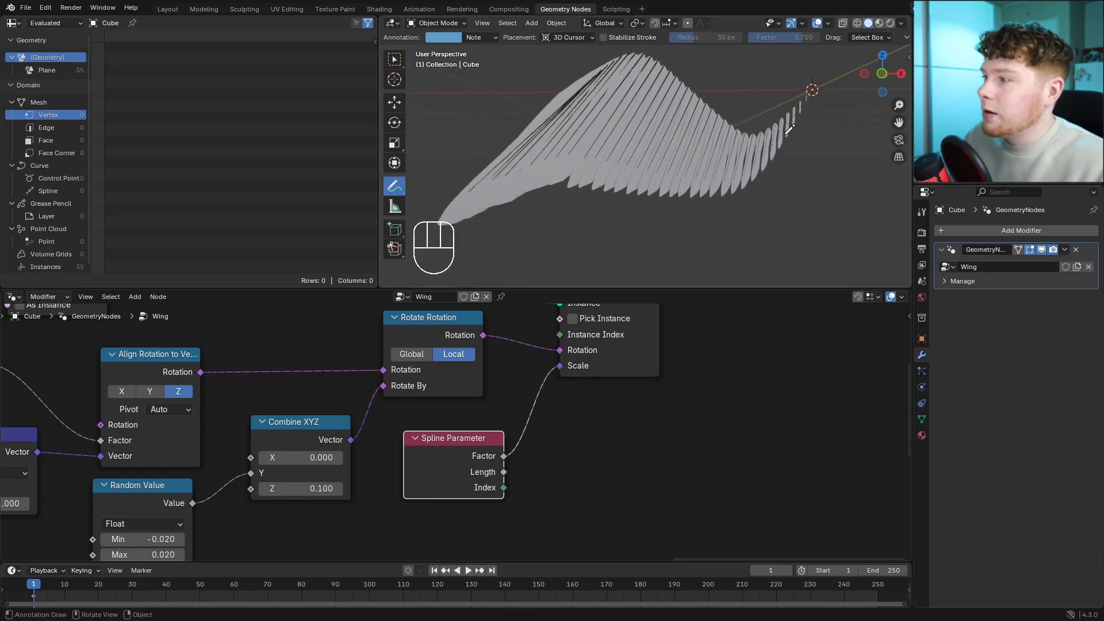
Insert a Map Range node on the link between the Spline Parameter's Factor and the Instance on Points Scale.
key(shift+a)
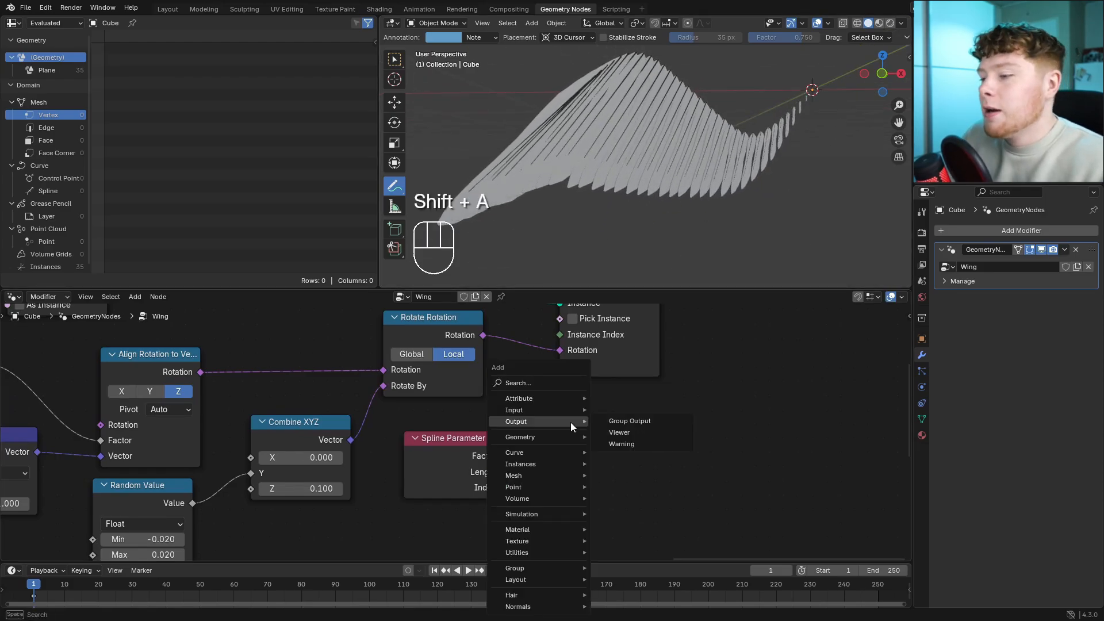
text(map)
key(Return)
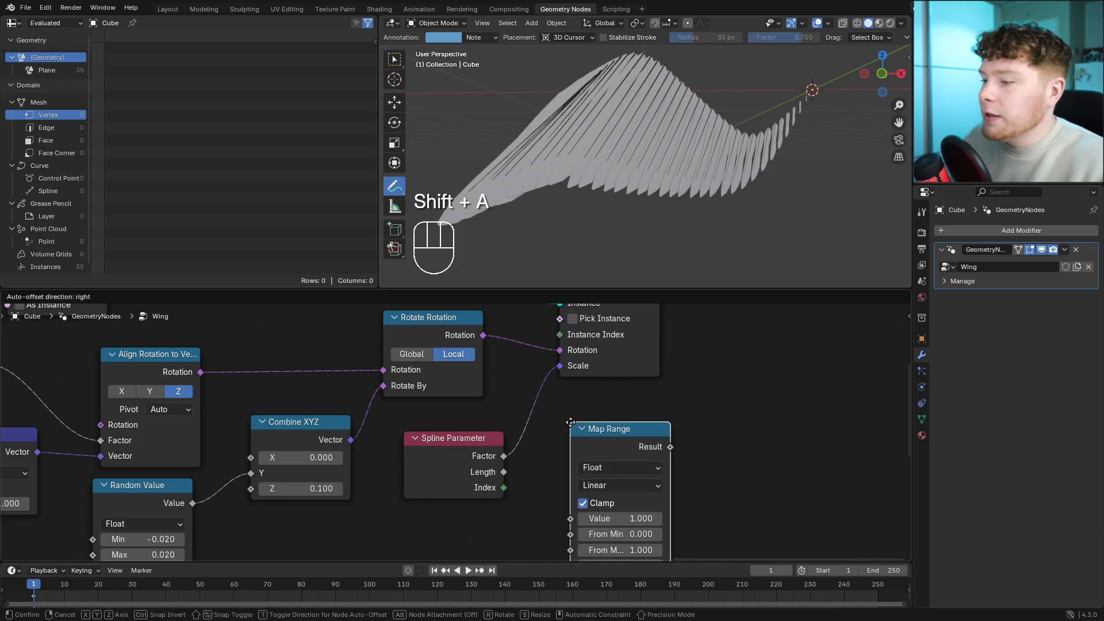
click(532, 378)
scroll(689, 488, up, 3)
Set the Map Range node's To Min to 0.8 and To Max to 1.6.
click(479, 476)
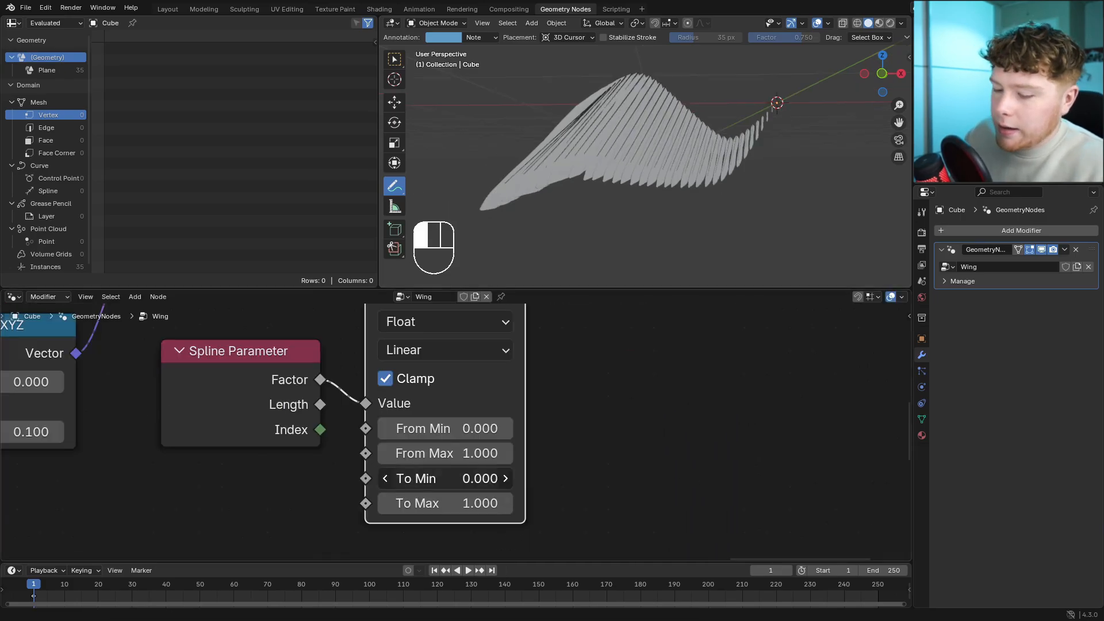
text(0.5)
key(Return)
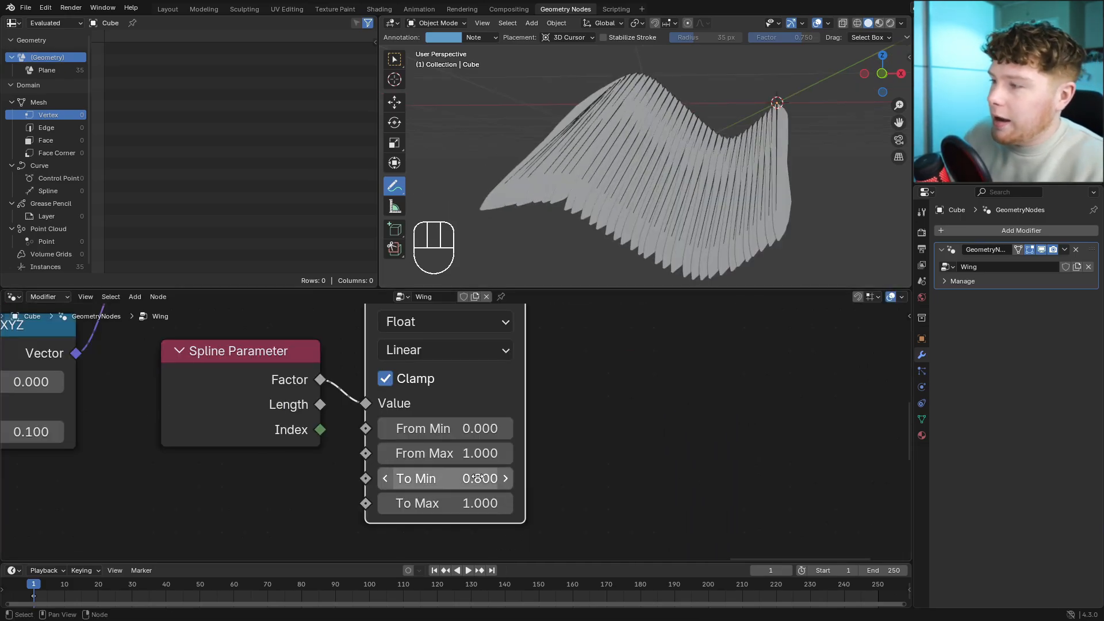
click(442, 506)
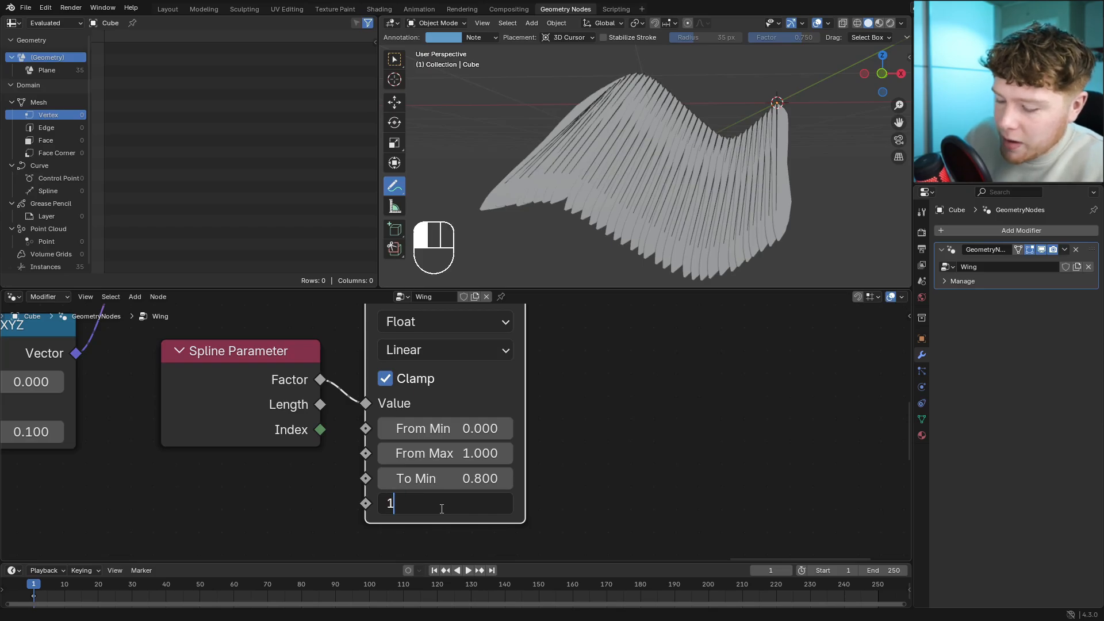
key(ctrl+z)
text(6)
key(Return)
scroll(540, 230, down, 2)
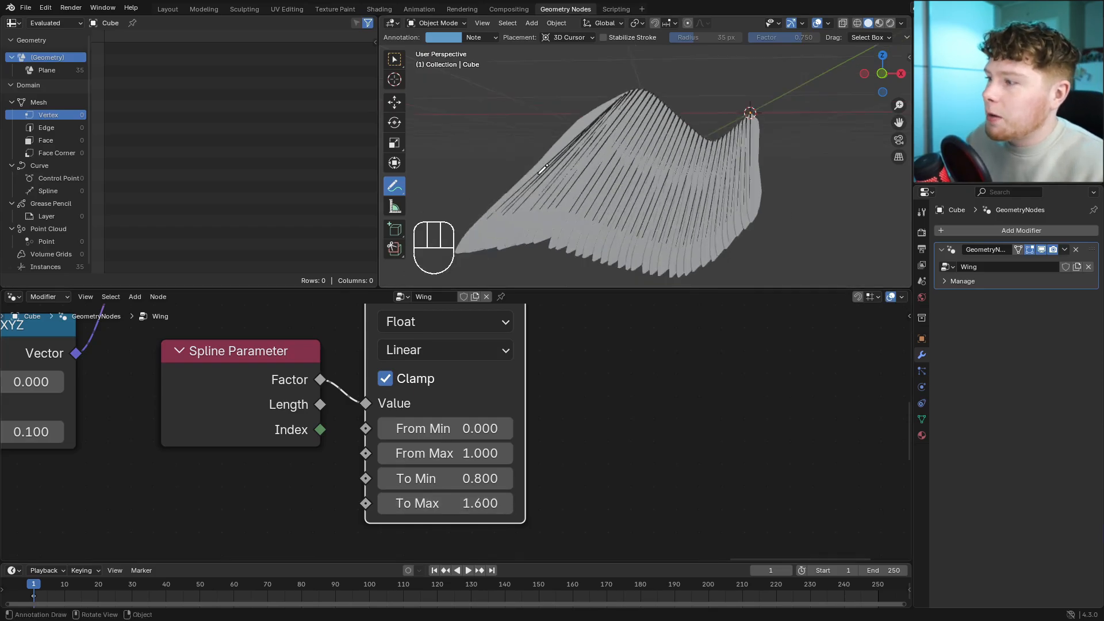
Try varying the Value node that folds the bone curve to test the scaled feathers.
shift+middle_drag(541, 230, 562, 230)
scroll(465, 437, down, 3)
middle_drag(222, 443, 341, 391)
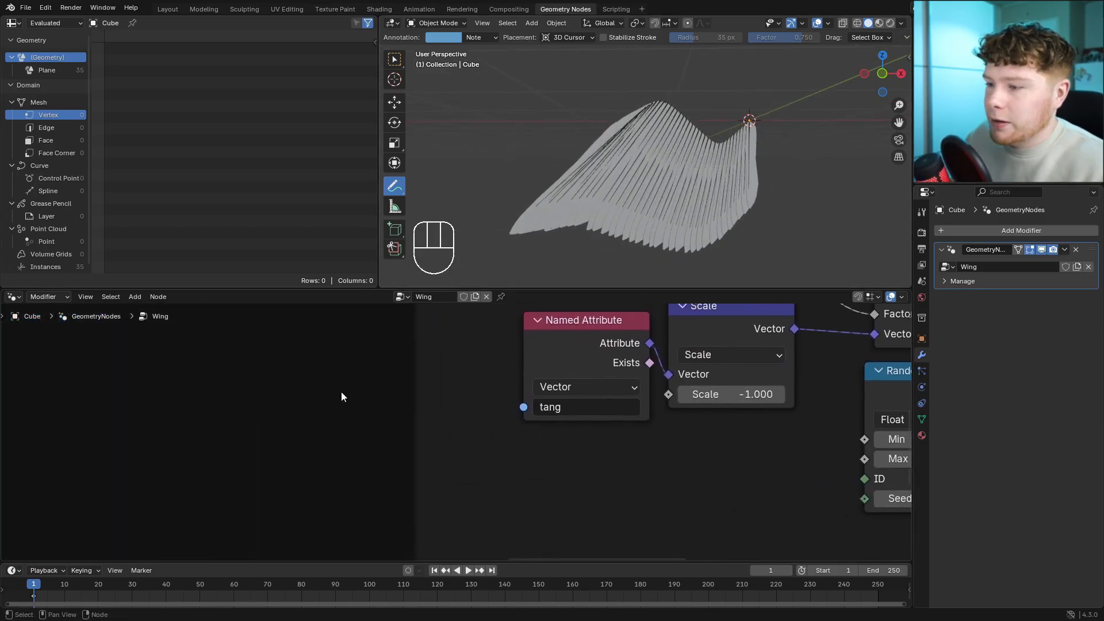
middle_drag(453, 416, 836, 345)
scroll(311, 397, down, 5)
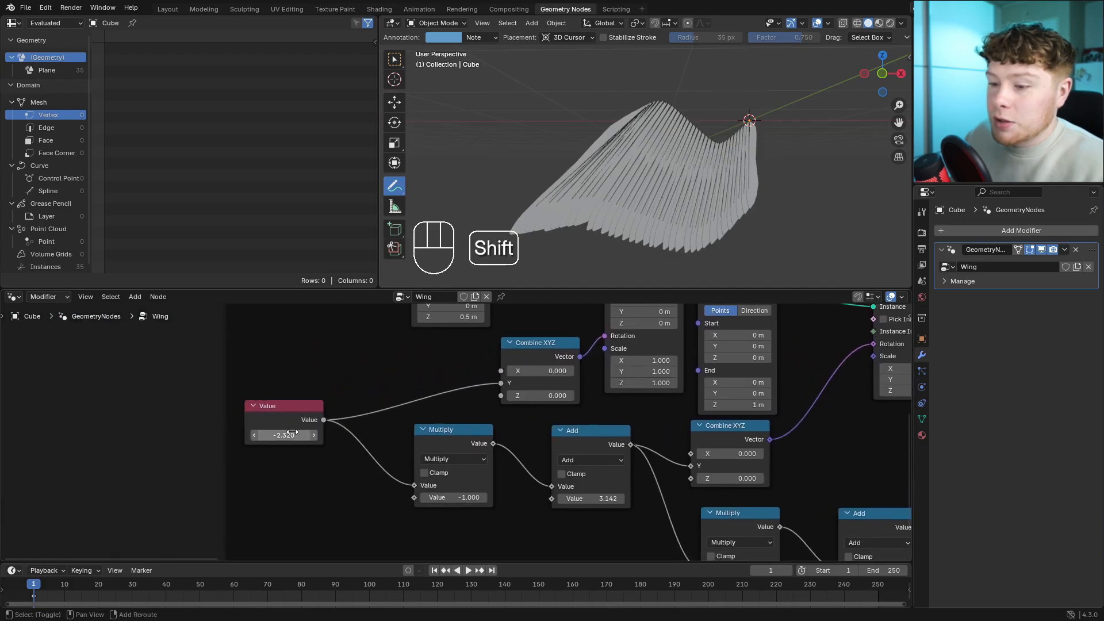
shift+drag(284, 435, 248, 436)
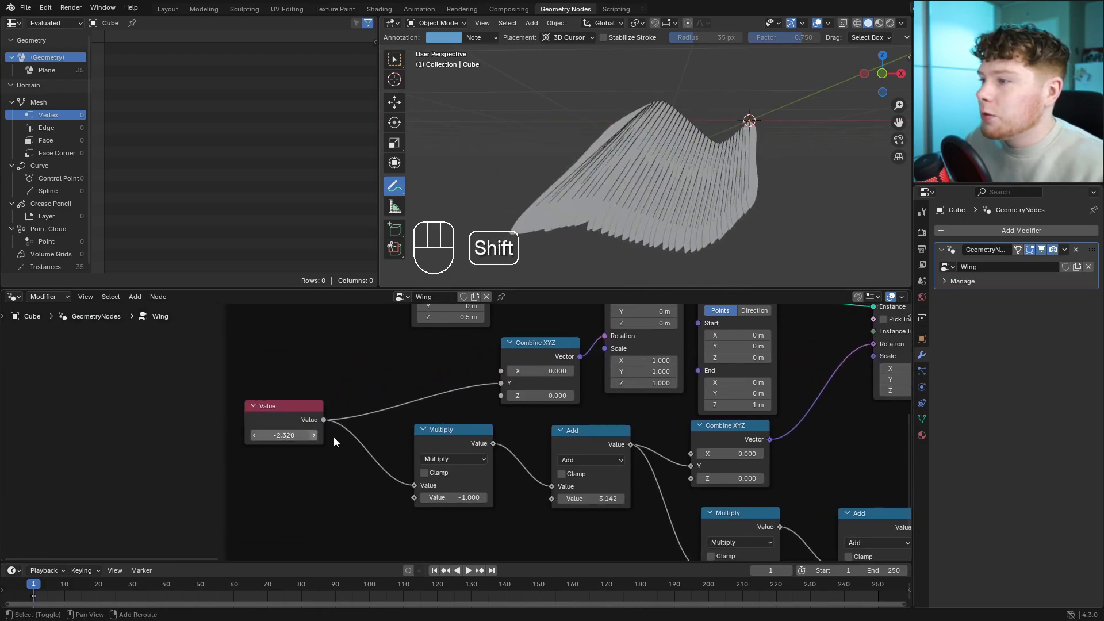
Change the interpolation of the feather scale's Map Range node to Smoother Step.
scroll(581, 477, up, 3)
middle_drag(345, 438, 526, 416)
scroll(526, 416, up, 3)
drag(434, 327, 437, 335)
middle_drag(575, 417, 605, 467)
scroll(605, 467, up, 2)
click(456, 435)
click(427, 567)
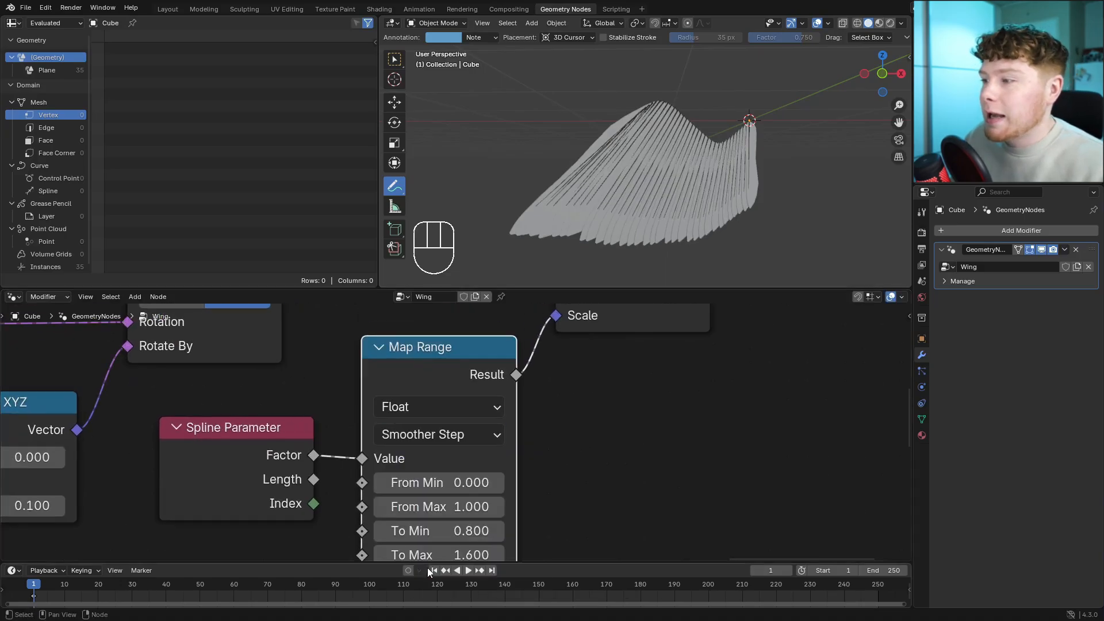
Sketch a straight line and an S-curve beside the wing to illustrate the interpolation types, and erase both annotations.
shift+middle_drag(569, 178, 677, 238)
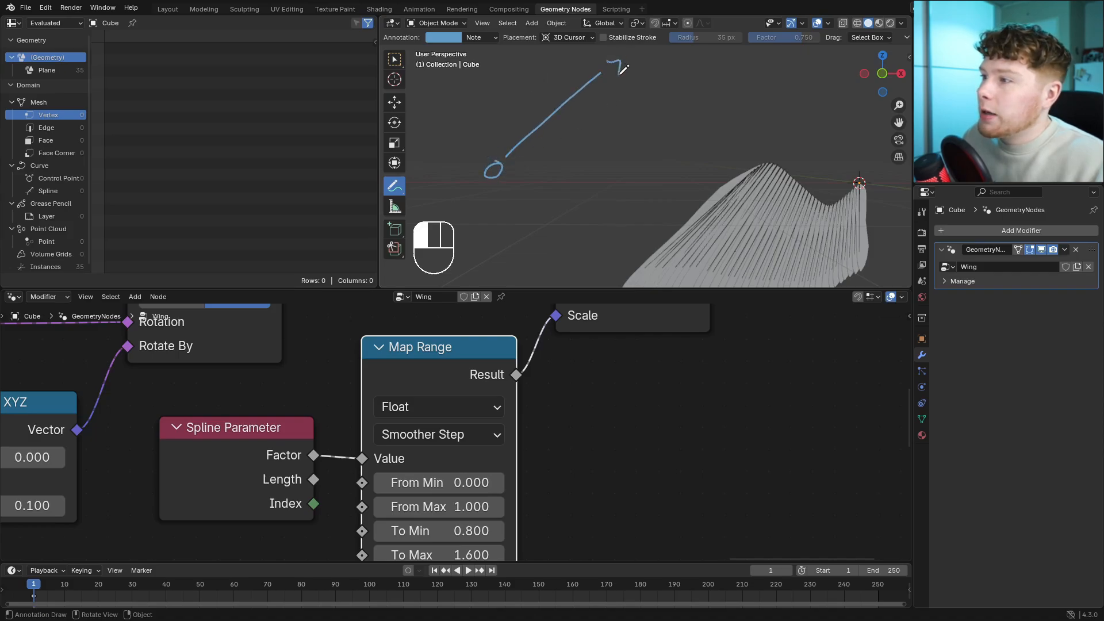
drag(623, 69, 619, 73)
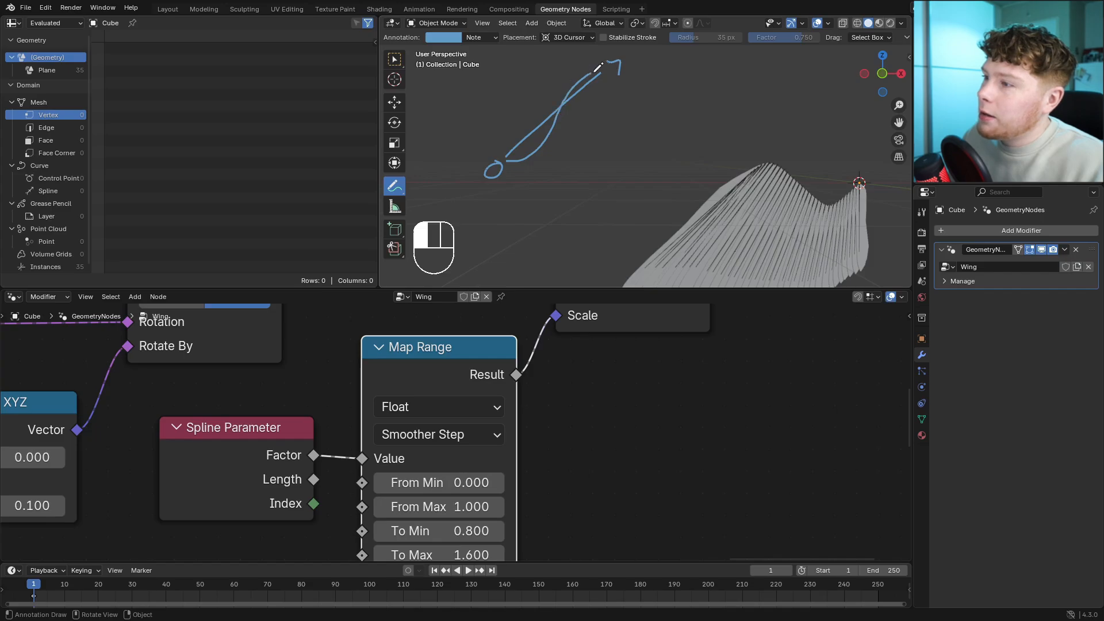
ctrl+drag(472, 192, 645, 55)
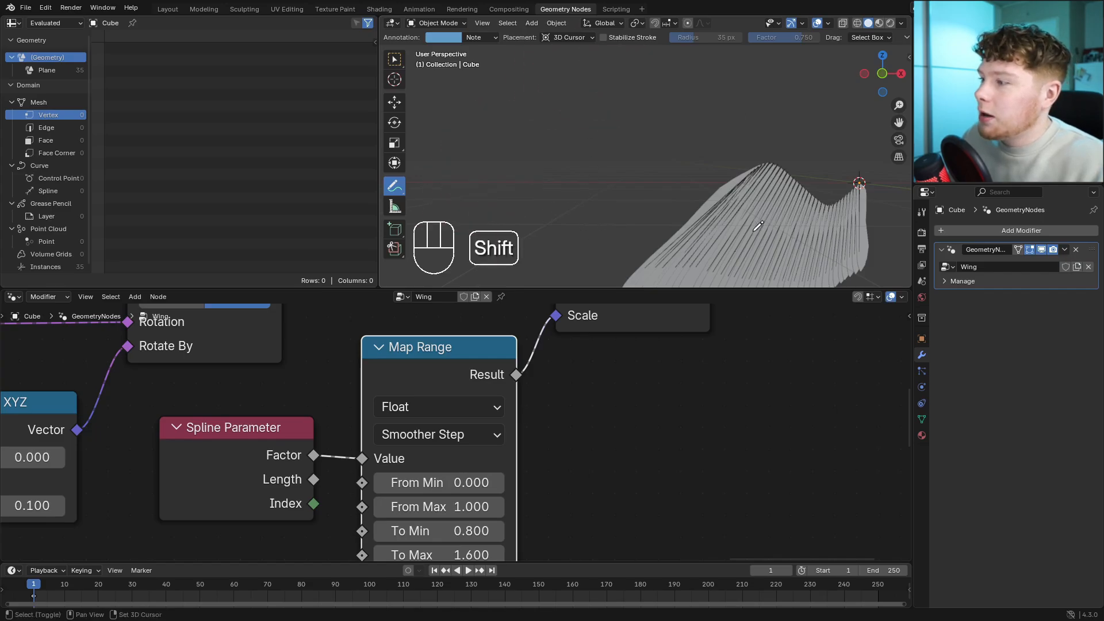
shift+middle_drag(759, 227, 608, 96)
shift+middle_drag(584, 141, 623, 195)
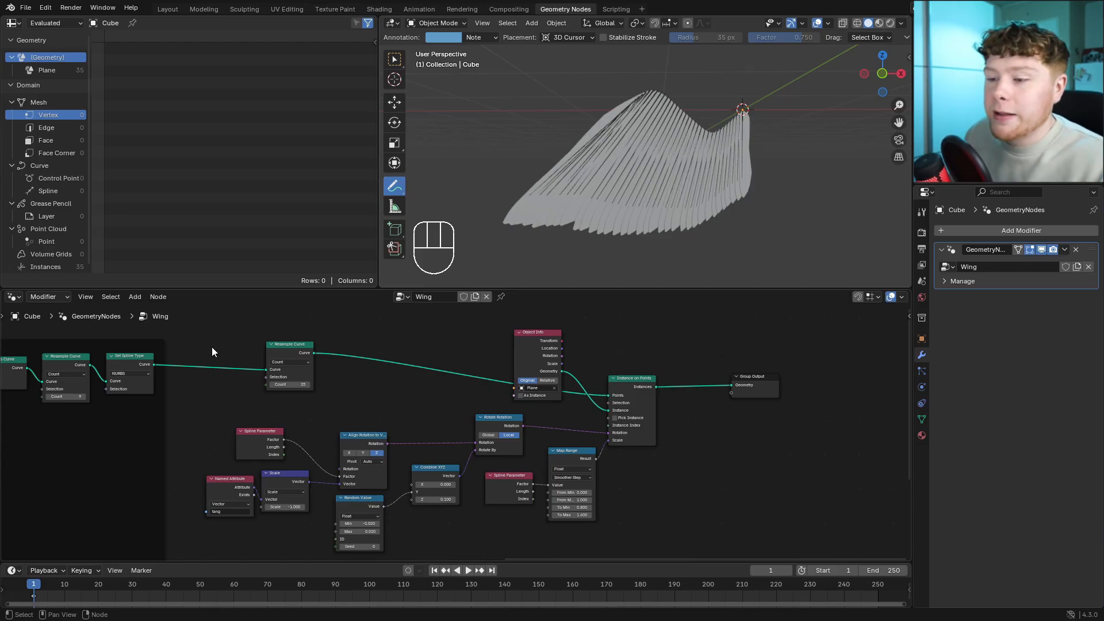
Combine all the feather nodes, from the second Resample Curve through Instance on Points, into one node group and return to the Wing tree.
drag(212, 347, 602, 536)
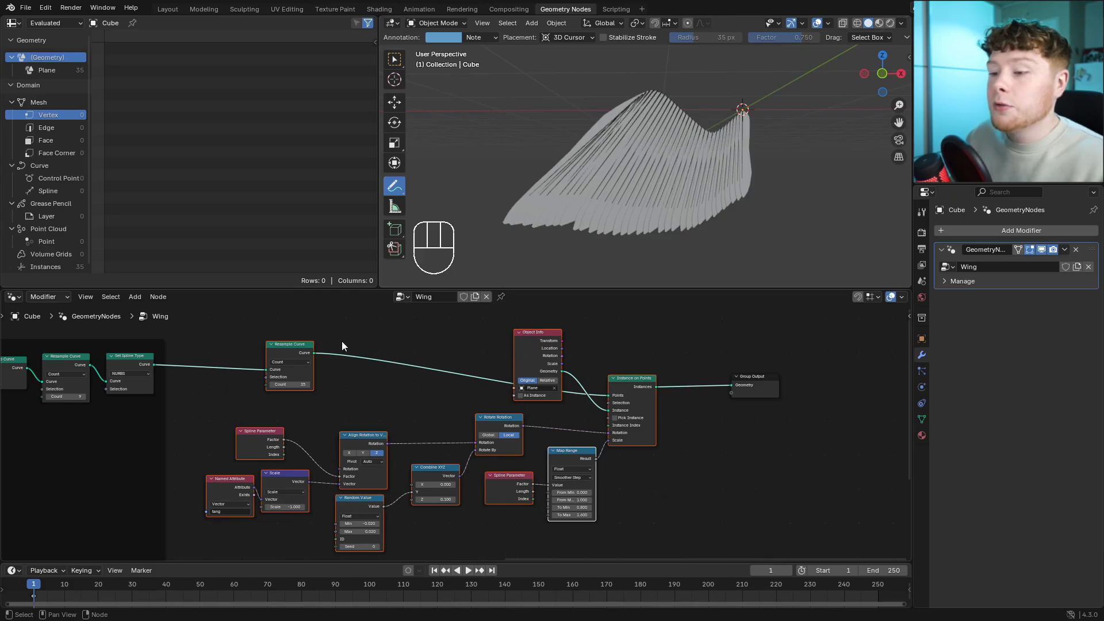
key(ctrl+g)
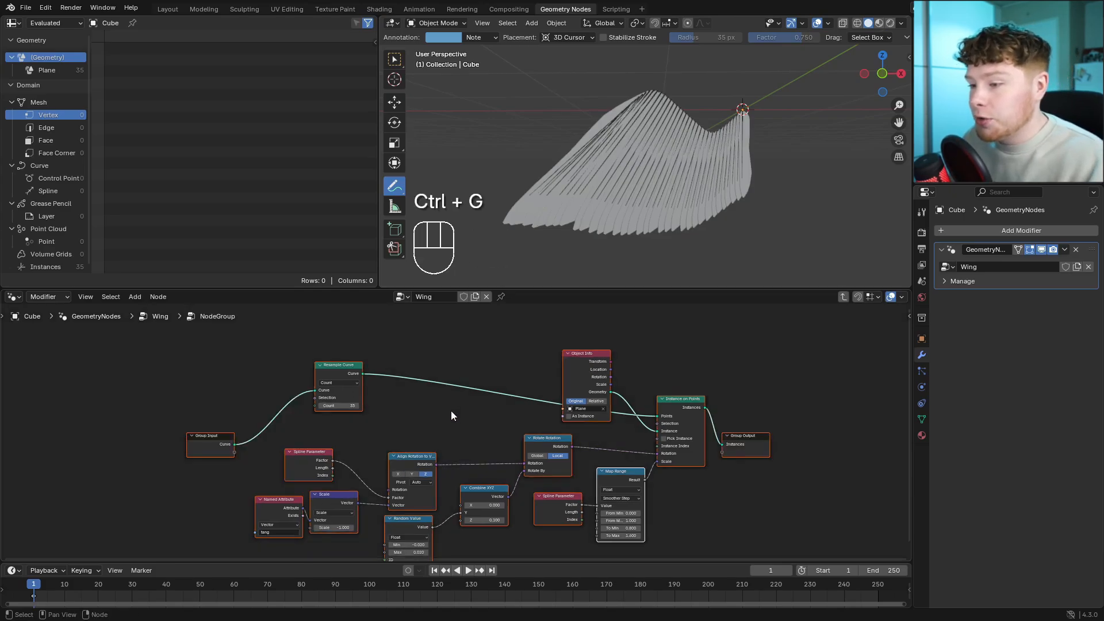
middle_drag(387, 465, 379, 435)
key(Tab)
Reposition the new node group so it lines up between Set Spline Type and Group Output.
scroll(393, 438, up, 5)
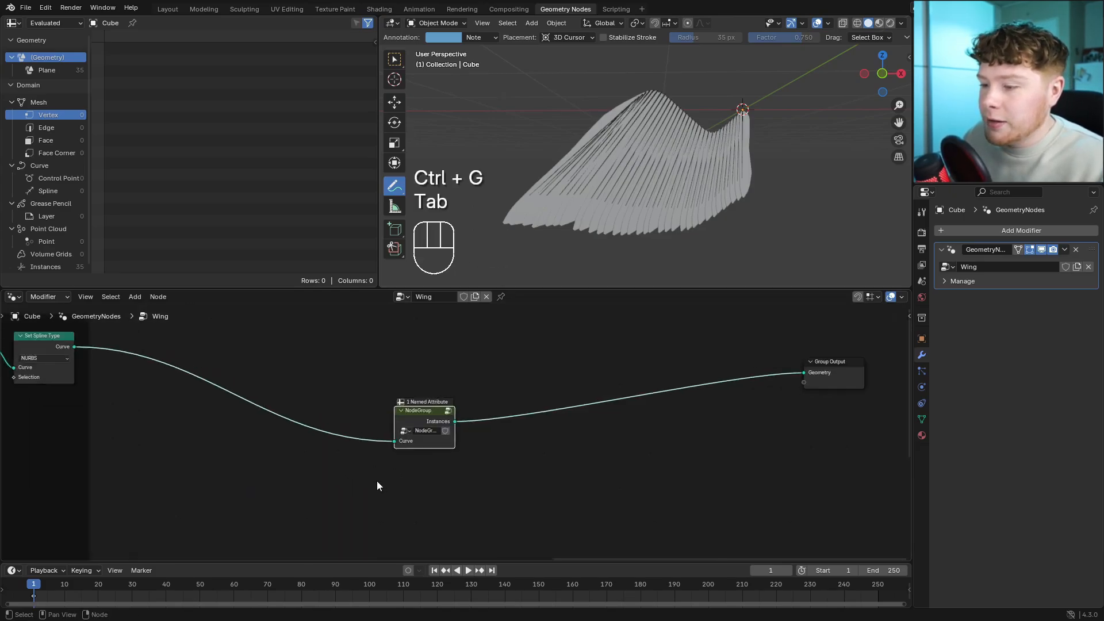
drag(330, 379, 533, 494)
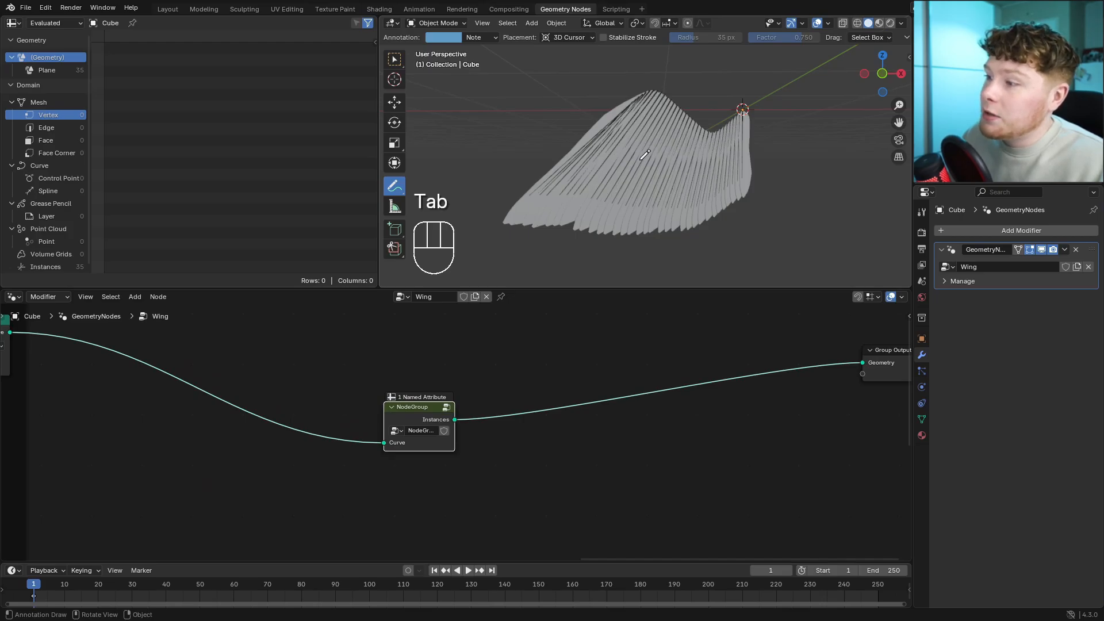
drag(406, 414, 384, 361)
middle_drag(412, 389, 436, 417)
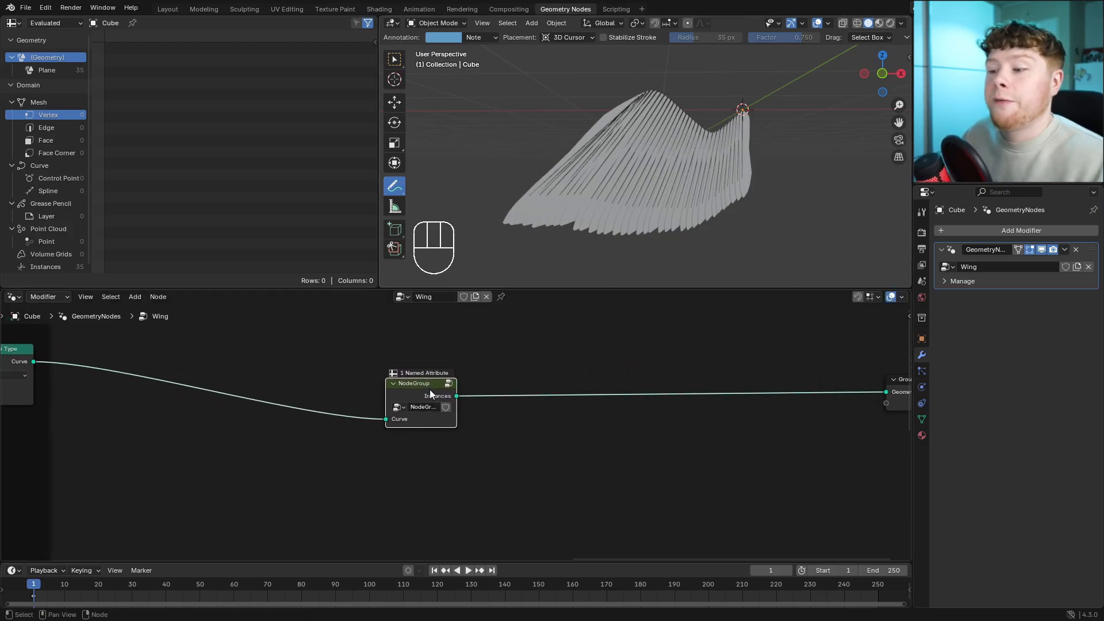
drag(430, 389, 431, 372)
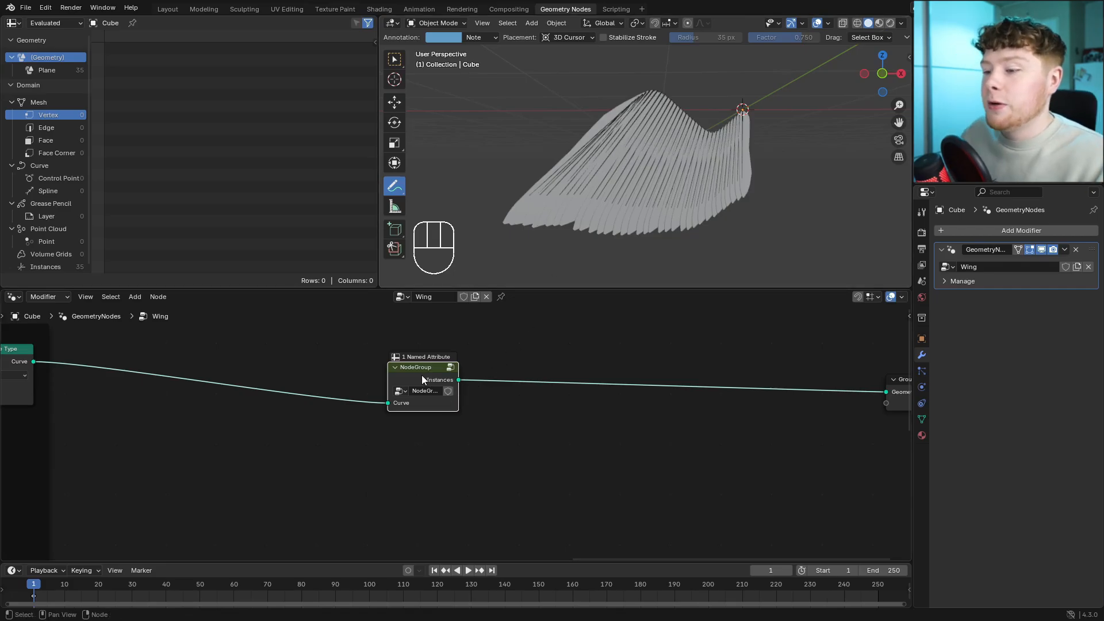
Inside the node group, expose the Object Info's Object and the Resample Curve's Count as group inputs.
key(Tab)
scroll(641, 439, up, 3)
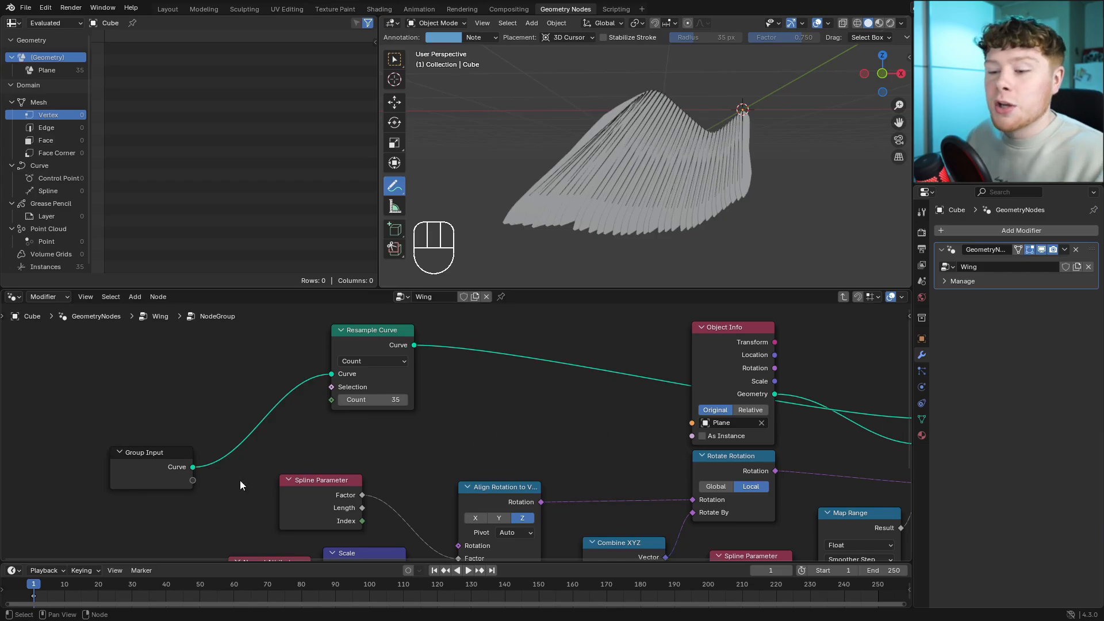
drag(193, 480, 690, 424)
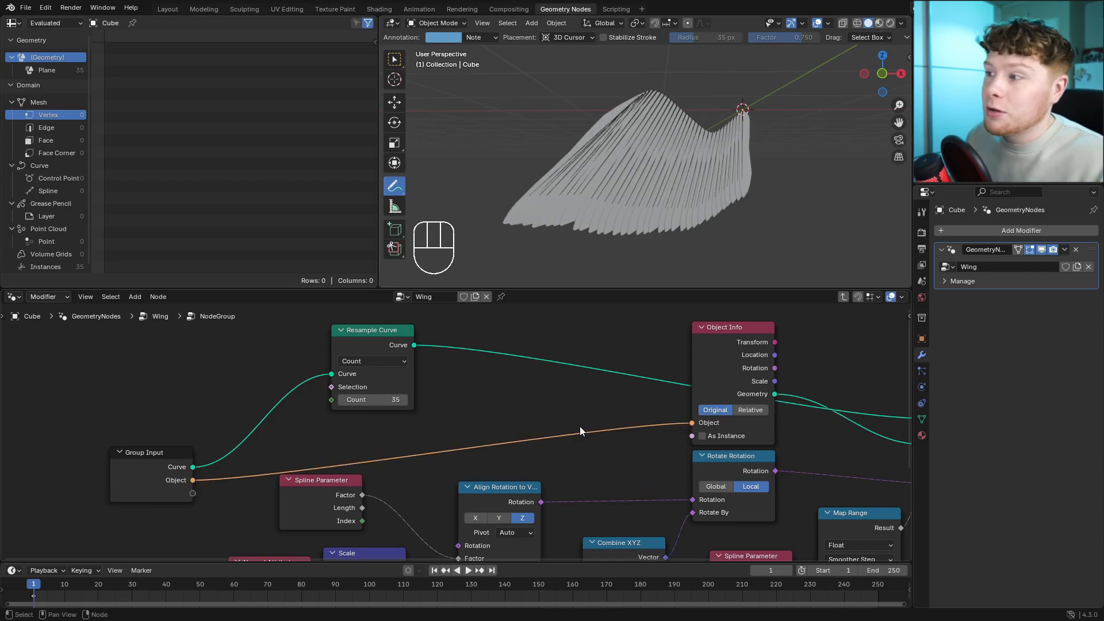
middle_drag(394, 430, 506, 424)
drag(252, 466, 452, 401)
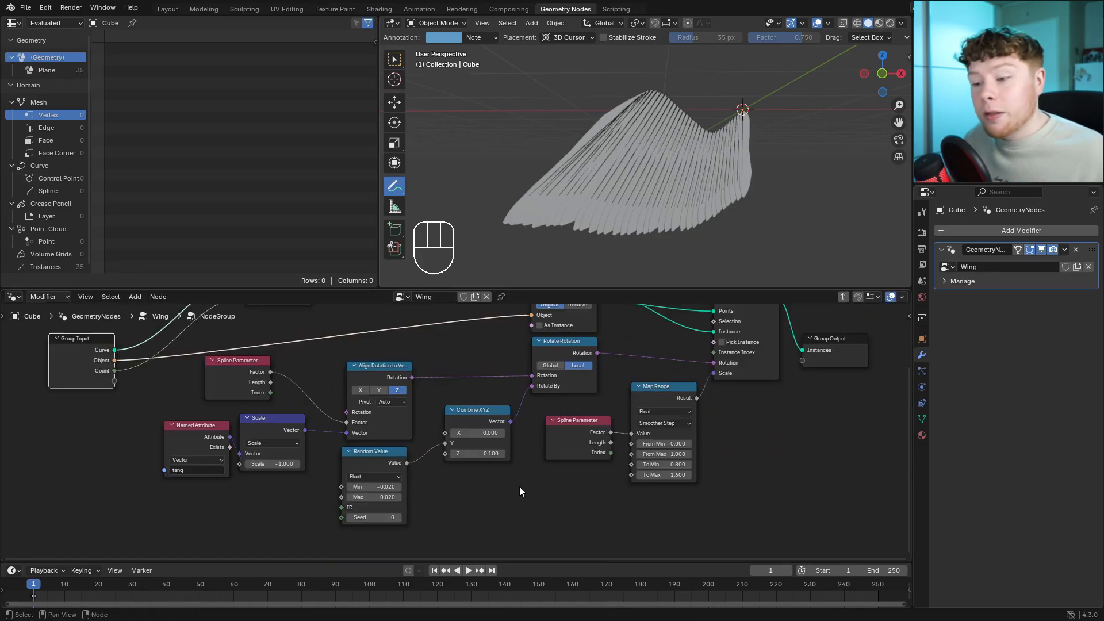
Expose the Map Range node's To Min and To Max as group inputs.
middle_drag(561, 486, 436, 496)
scroll(460, 496, up, 2)
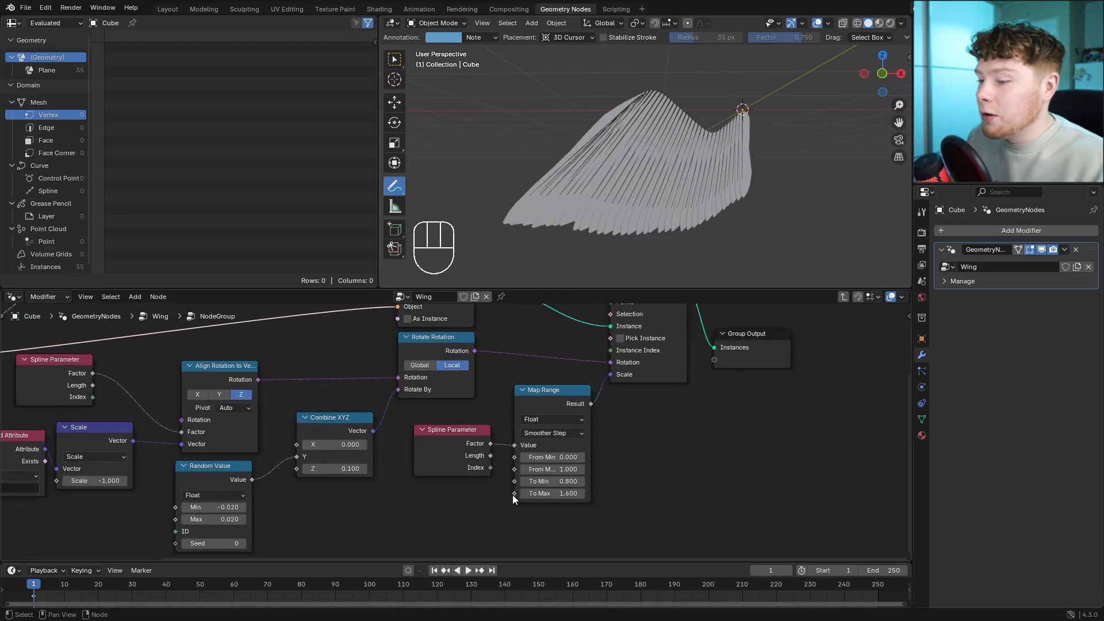
middle_drag(318, 498, 504, 499)
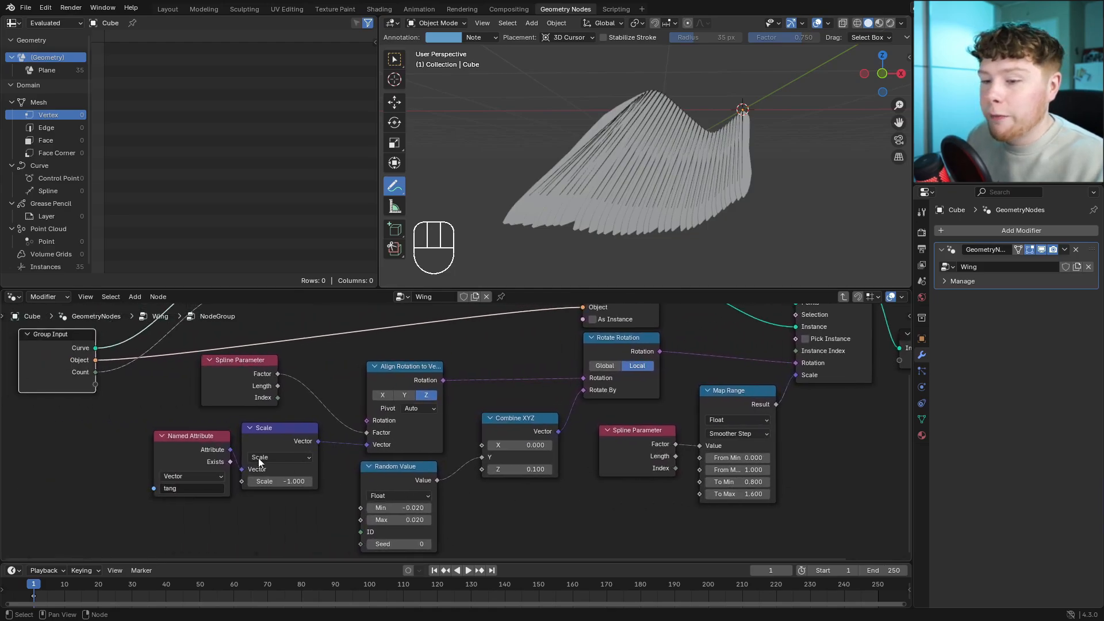
drag(96, 385, 693, 478)
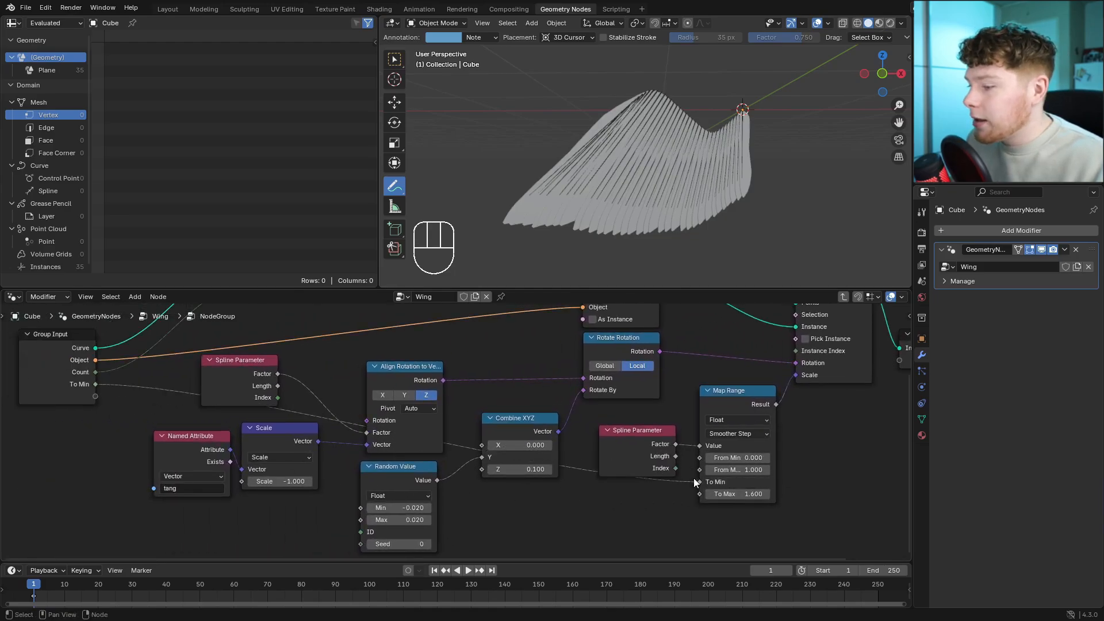
drag(95, 402, 697, 494)
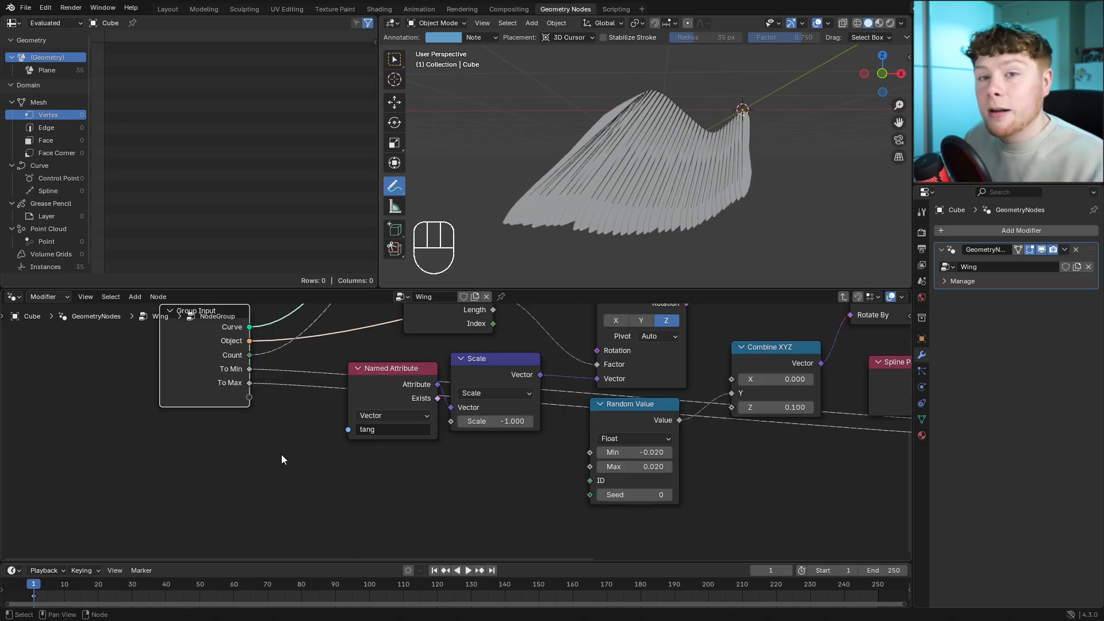
Expose the Random Value node's Min, Max and Seed as group inputs.
scroll(460, 425, up, 1)
drag(670, 412, 672, 414)
drag(214, 391, 615, 470)
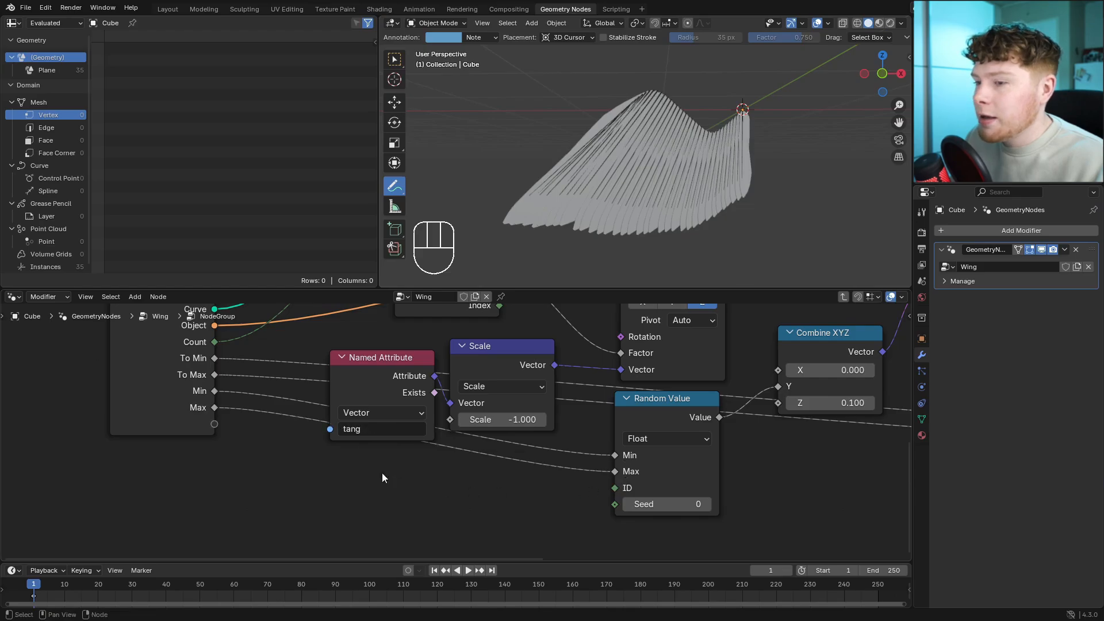
drag(214, 425, 609, 513)
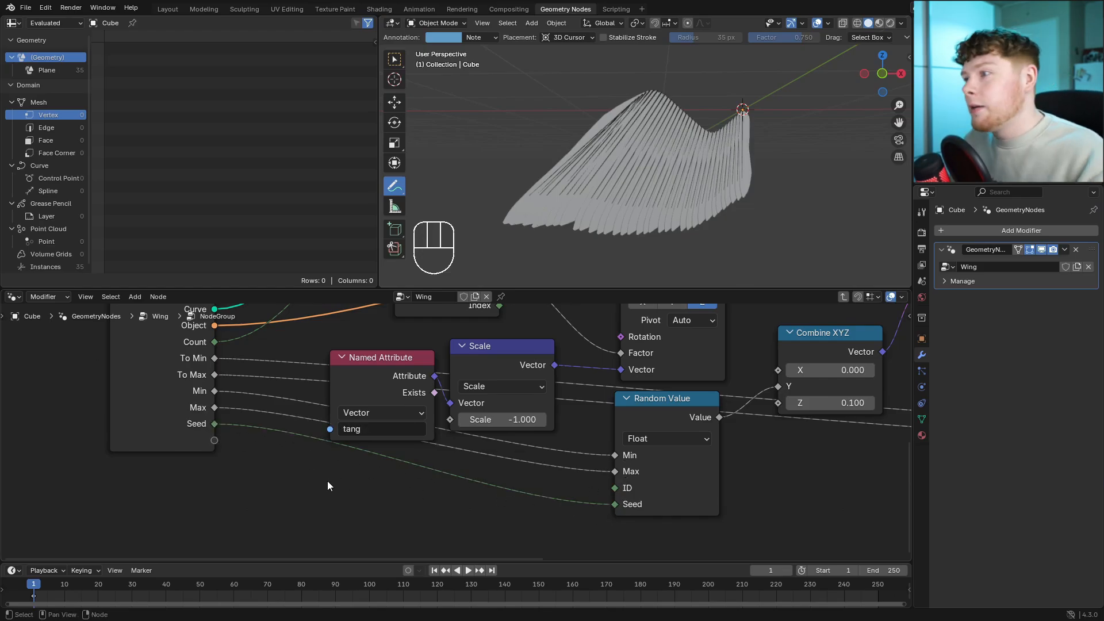
Return to the Wing tree and move the feather node group up beside the Set Spline Type node.
key(Home)
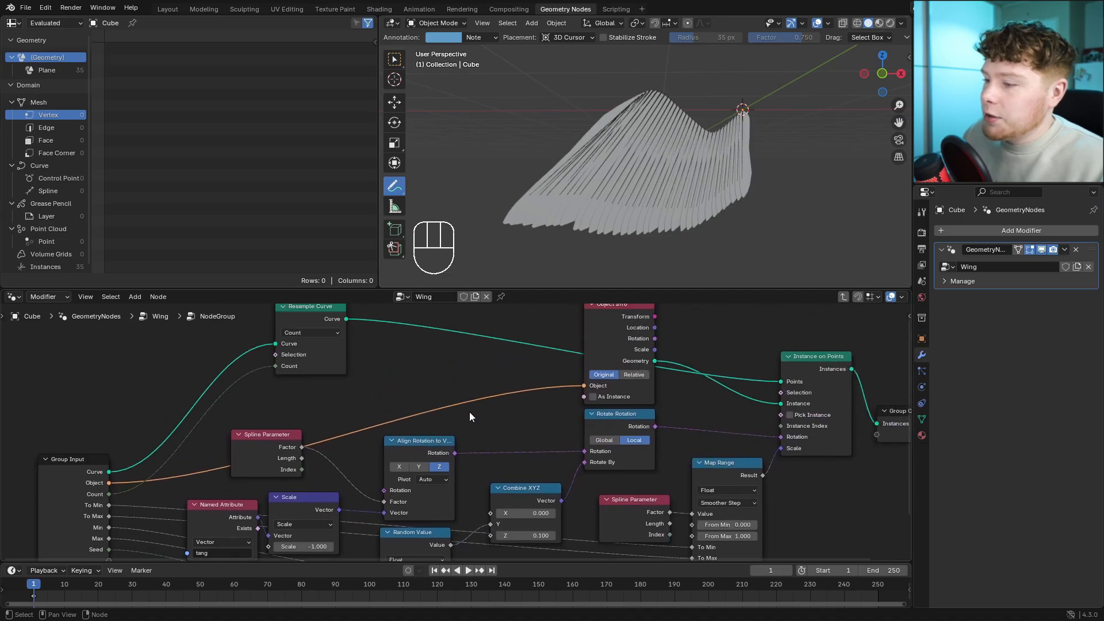
key(Tab)
drag(448, 401, 404, 355)
middle_drag(403, 355, 461, 416)
scroll(461, 416, up, 3)
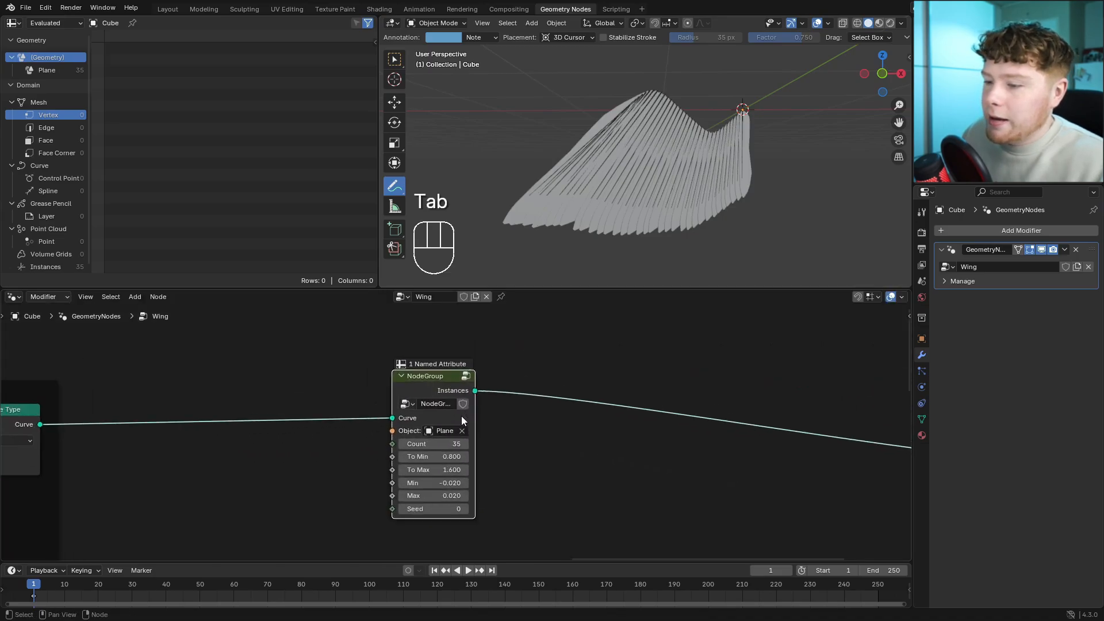
Duplicate the feather node group in the Wing tree and place the copy directly below the original.
drag(461, 416, 443, 349)
scroll(431, 337, down, 6)
key(shift+d)
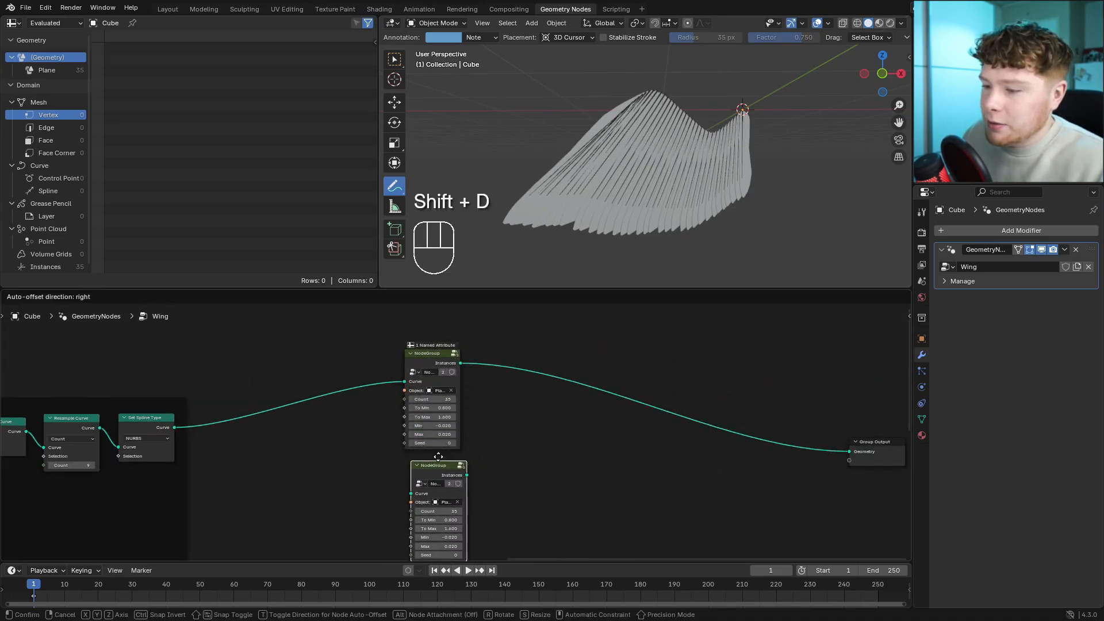
click(433, 451)
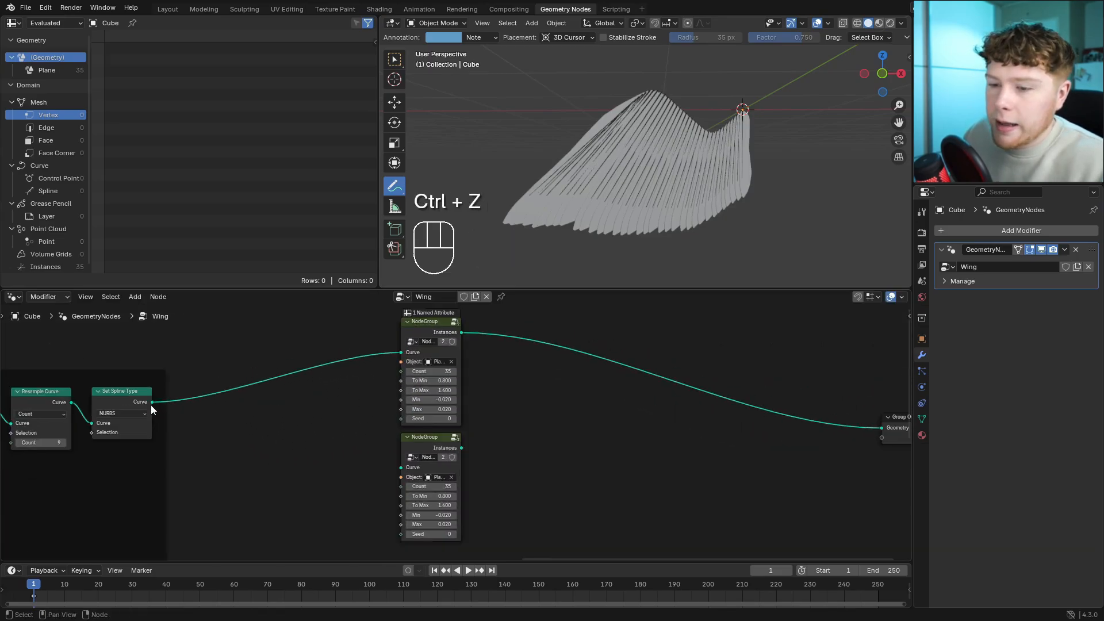
Feed the Set Spline Type curve into the duplicated group and combine both groups' instances with a Join Geometry node.
drag(151, 404, 404, 467)
middle_drag(536, 414, 509, 443)
scroll(506, 442, up, 1)
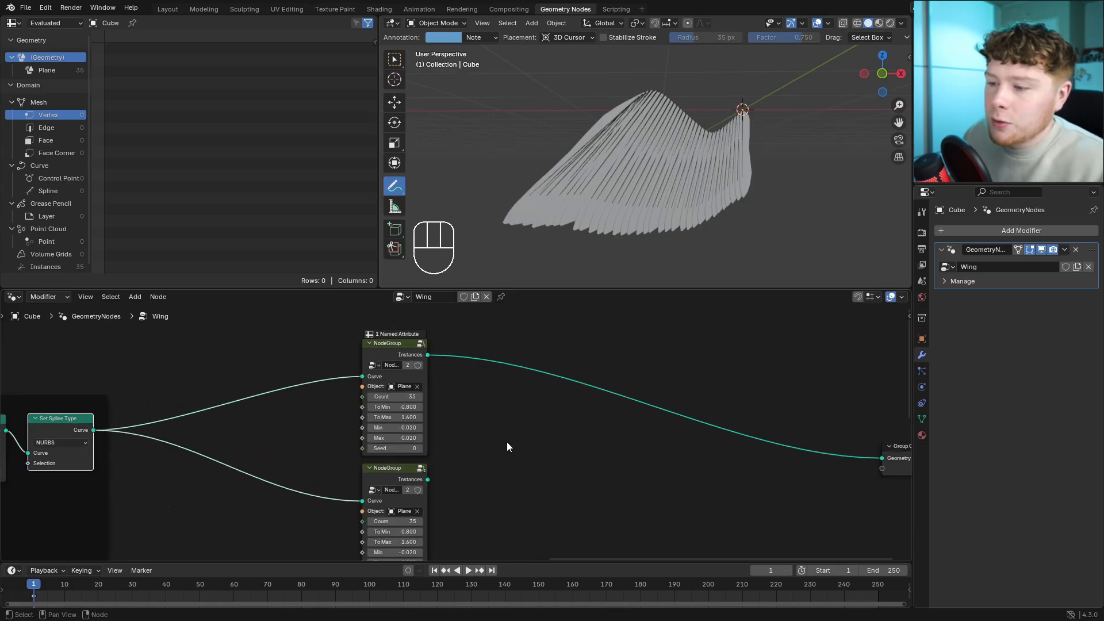
ctrl+shift+right_drag(386, 345, 388, 494)
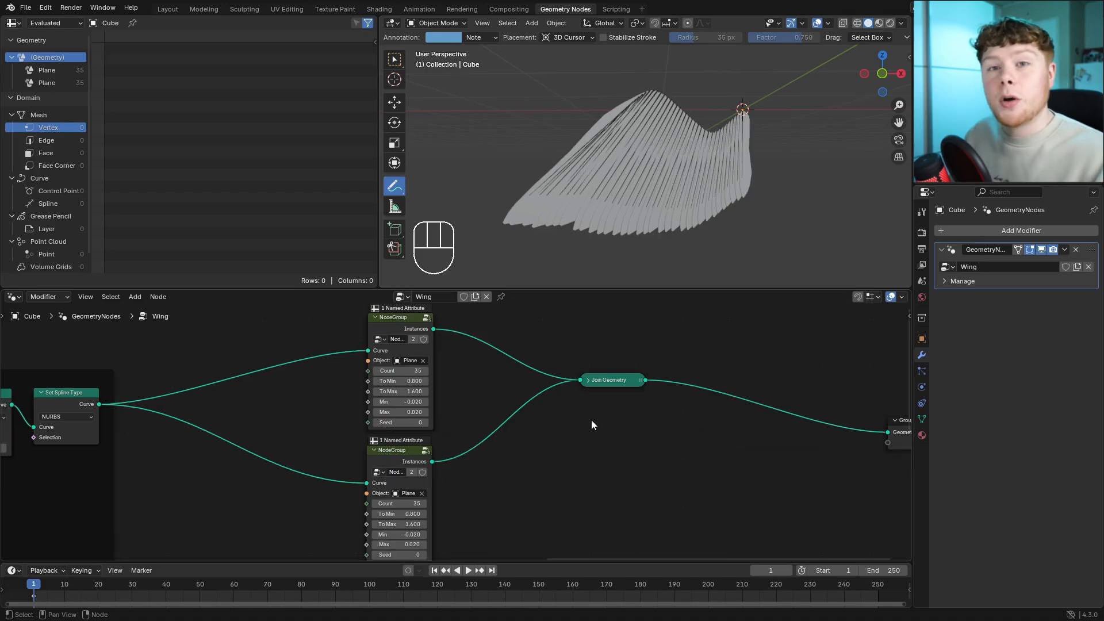
ctrl+middle_drag(574, 434, 494, 396)
Replace the Plane in the lower node group's Object input with feather object 2.001 picked from the scene.
mouse_move(433, 364)
mouse_down()
mouse_move(436, 373)
mouse_move(433, 364)
mouse_up()
shift+middle_drag(697, 158, 587, 253)
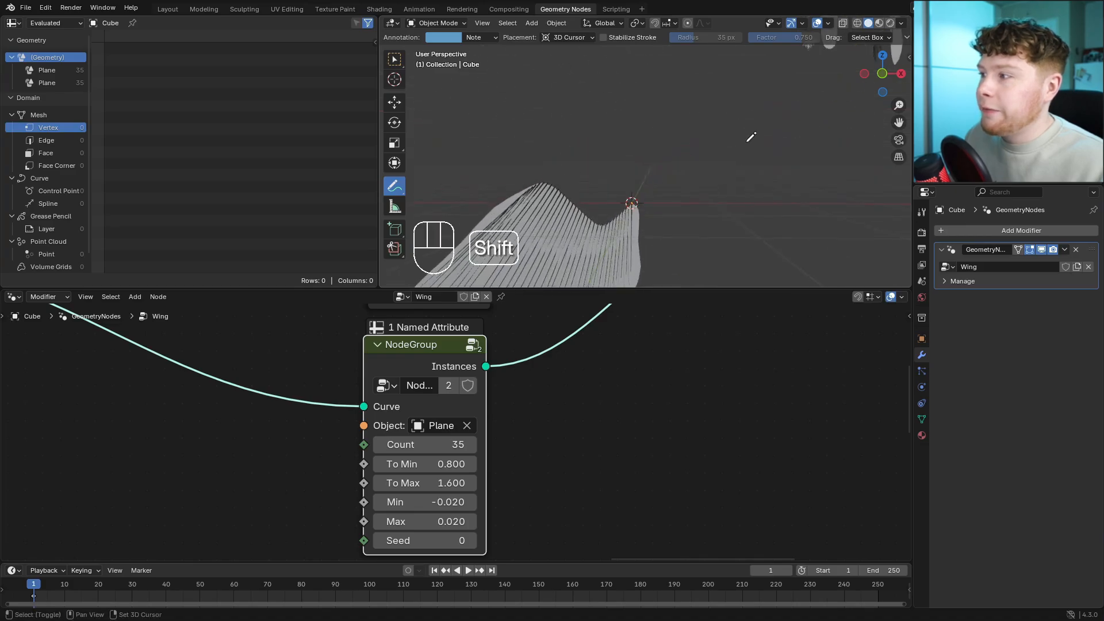
shift+middle_drag(749, 138, 601, 288)
scroll(679, 146, up, 1)
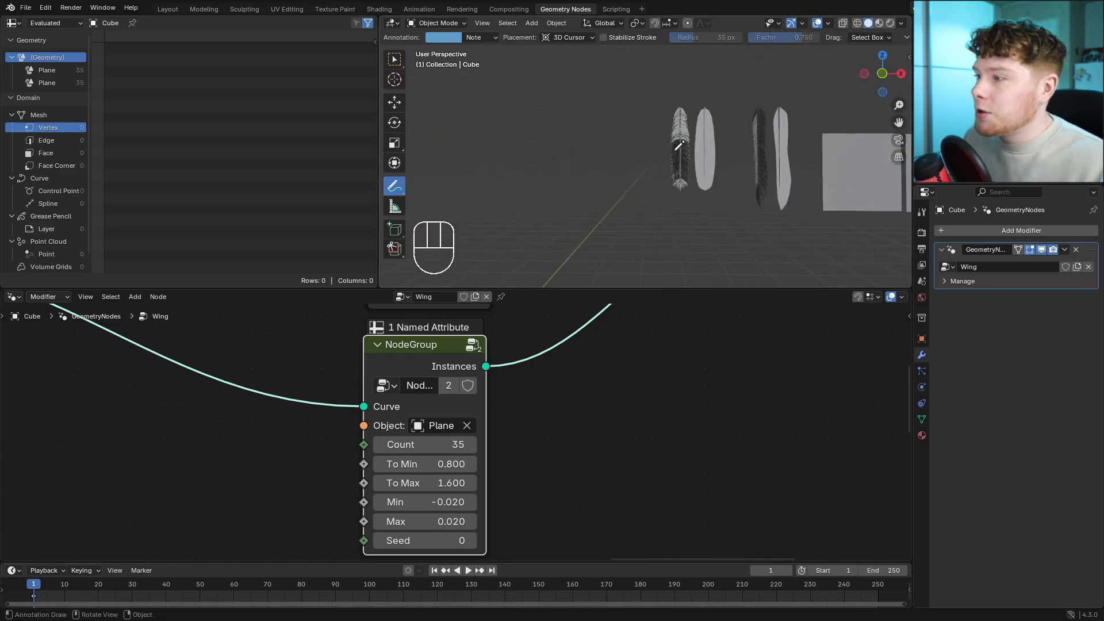
click(467, 426)
click(467, 425)
click(701, 143)
shift+middle_drag(703, 140, 788, 50)
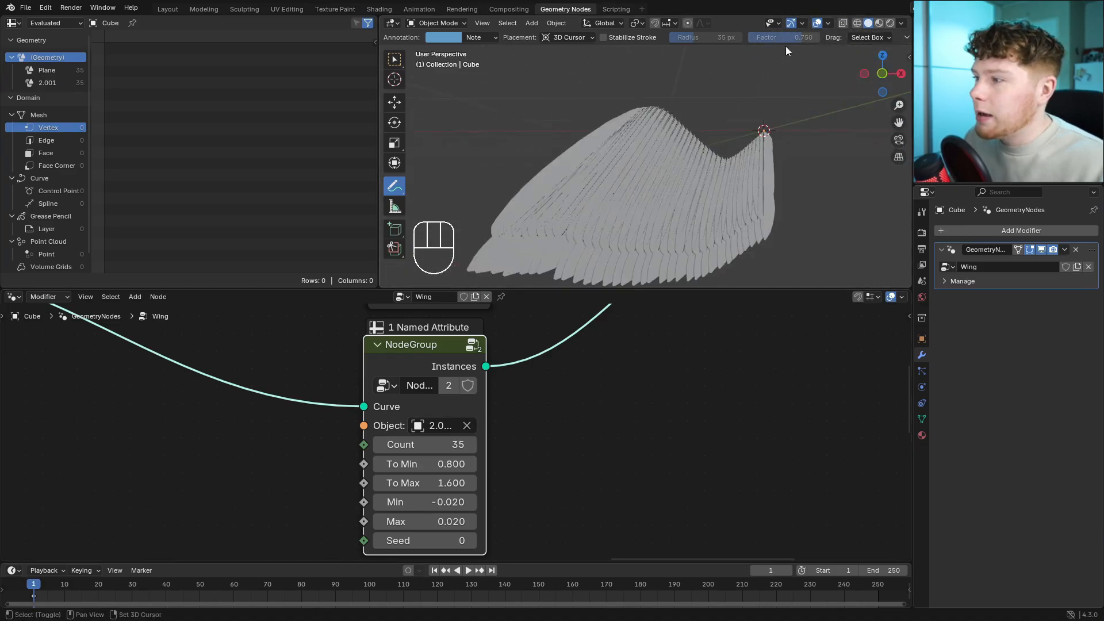
Examine how the second layer of feathers overlaps the first layer on the wing.
shift+middle_drag(706, 231, 730, 186)
scroll(731, 177, down, 1)
scroll(754, 177, up, 1)
scroll(754, 175, up, 2)
scroll(717, 204, down, 1)
scroll(717, 205, down, 1)
middle_drag(566, 424, 537, 408)
scroll(538, 408, down, 1)
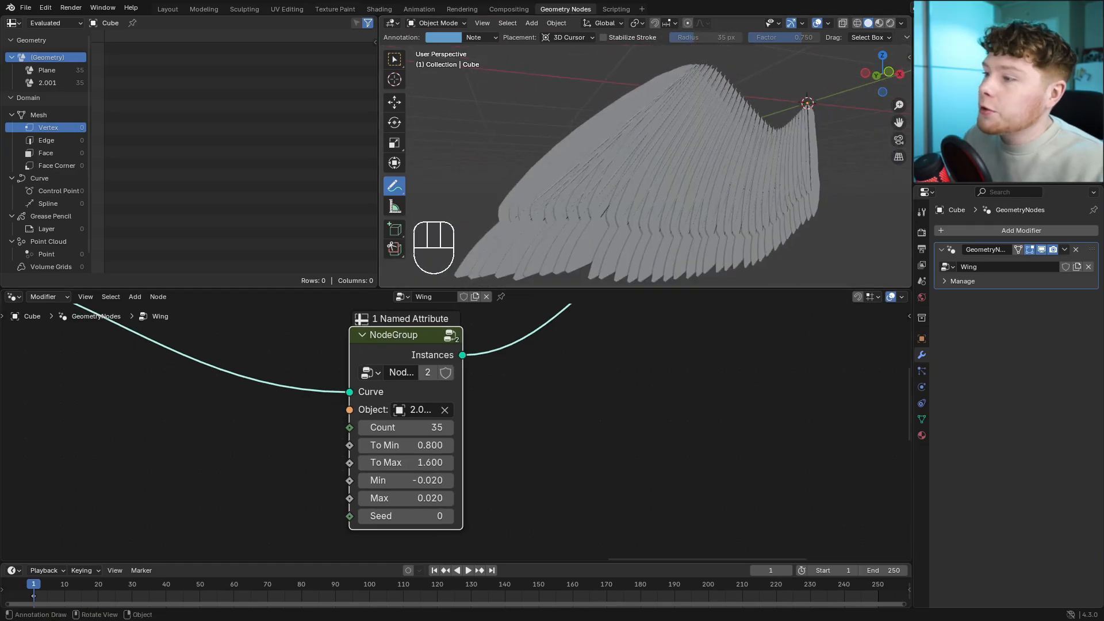
mouse_move(578, 222)
middle_down()
mouse_move(581, 213)
mouse_move(577, 223)
middle_up()
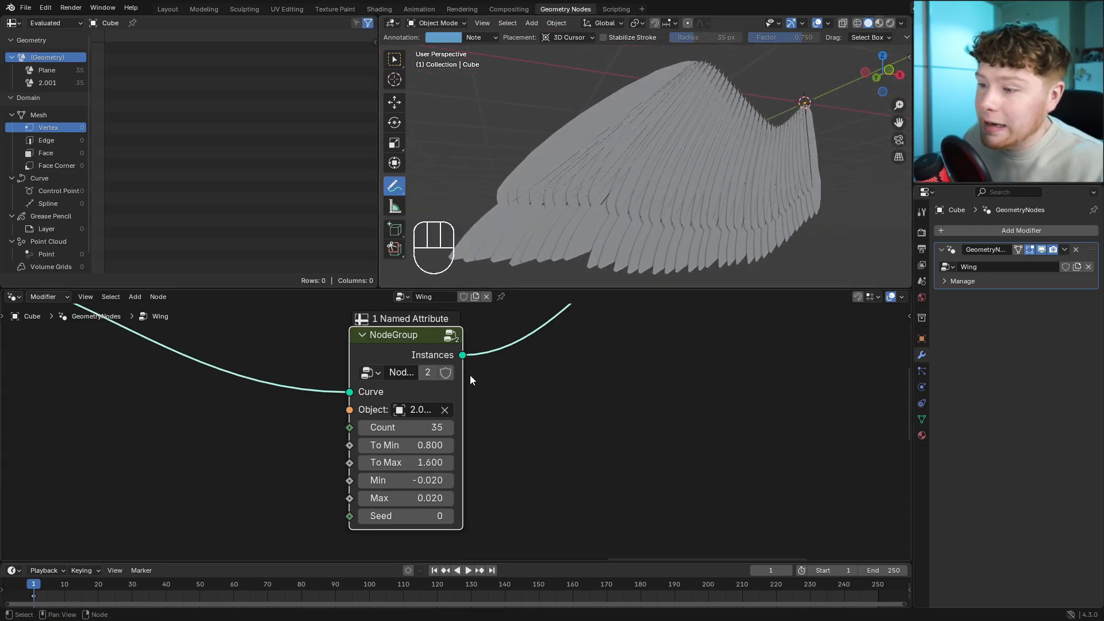
Set the lower feather group's To Min to 0.610 and its To Max to 1.200.
scroll(502, 488, up, 3)
key(shift)
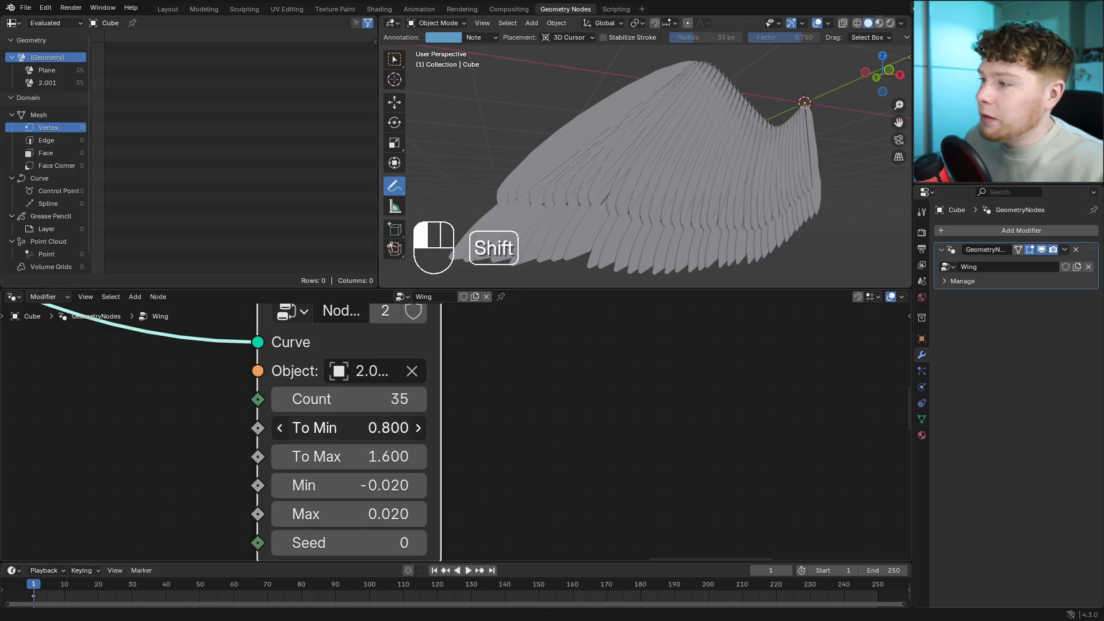
shift+drag(351, 428, 334, 427)
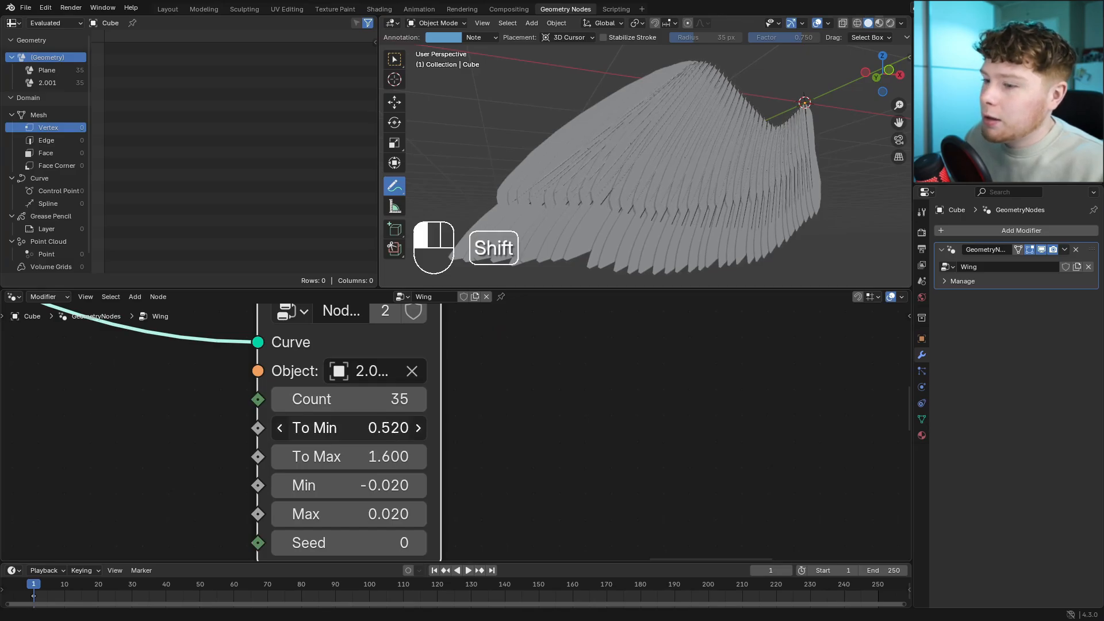
shift+drag(348, 427, 360, 428)
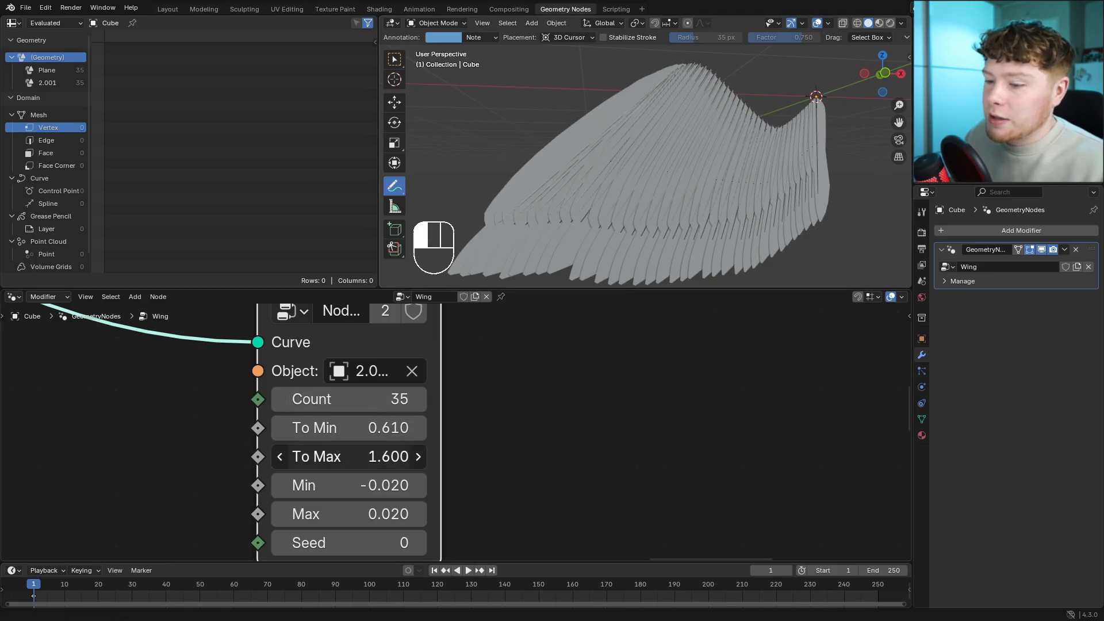
click(357, 454)
text(1.2)
key(Return)
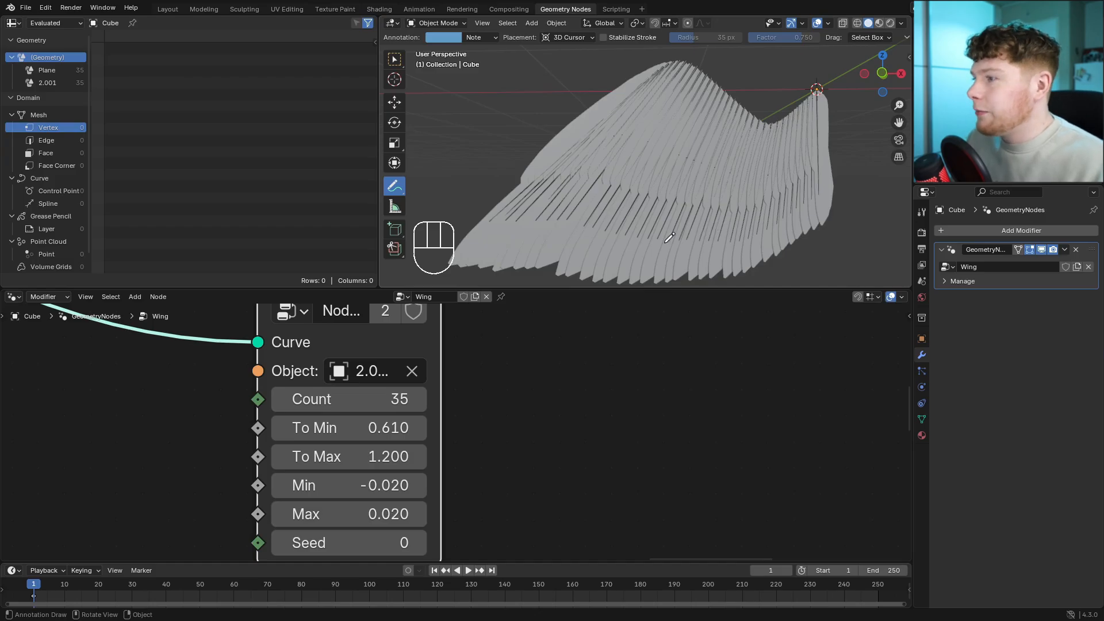
Inspect up close where the second feather layer intersects the first layer.
middle_drag(647, 262, 531, 217)
scroll(597, 226, up, 5)
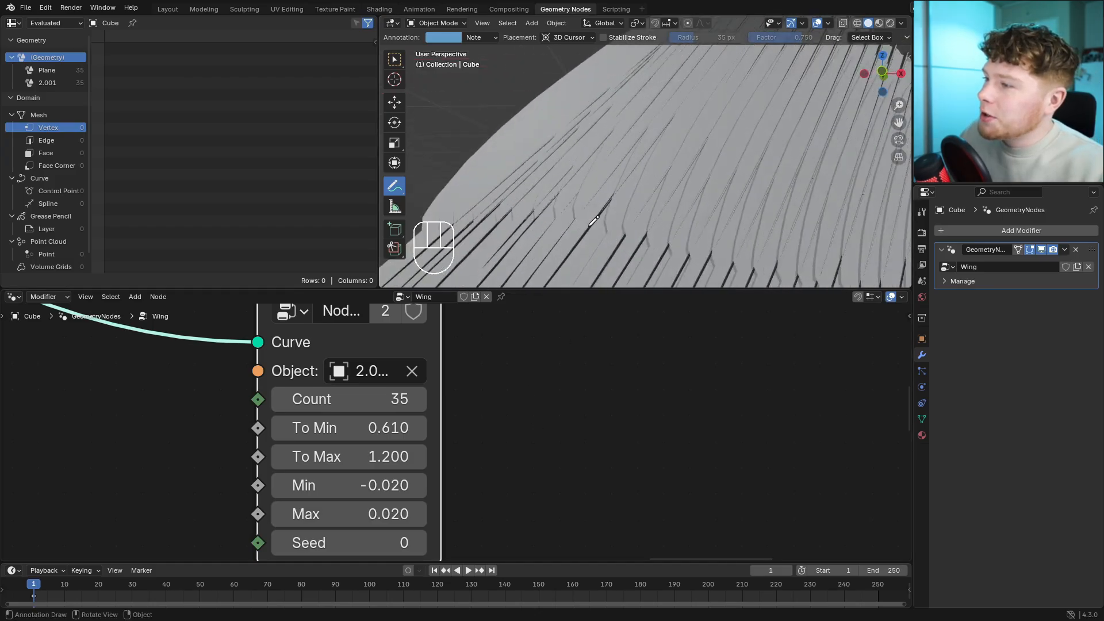
middle_drag(598, 226, 622, 233)
shift+middle_drag(578, 179, 579, 251)
scroll(550, 344, down, 3)
middle_drag(549, 344, 565, 428)
scroll(565, 427, down, 1)
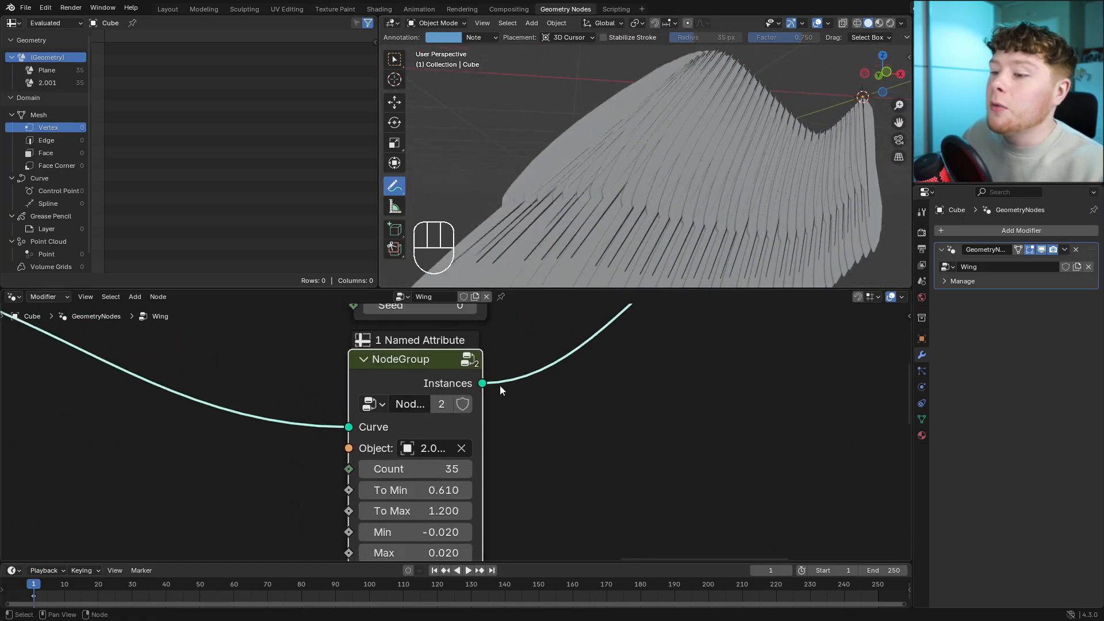
scroll(499, 390, down, 1)
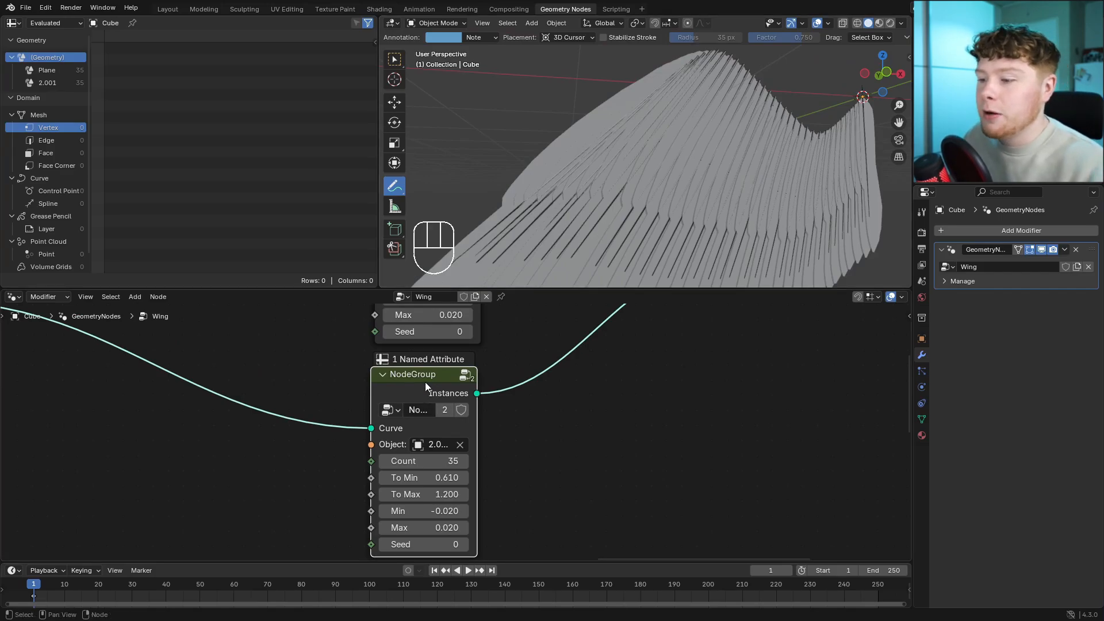
Inside the feather node group, expose the Combine XYZ node's X as a group input and return to the Wing tree.
key(Tab)
scroll(460, 426, down, 6)
scroll(509, 395, up, 1)
middle_drag(487, 511, 438, 446)
ctrl+middle_drag(443, 441, 498, 449)
drag(482, 412, 463, 388)
mouse_move(461, 426)
shift+mouse_down()
mouse_move(500, 426)
mouse_move(443, 426)
shift+mouse_up()
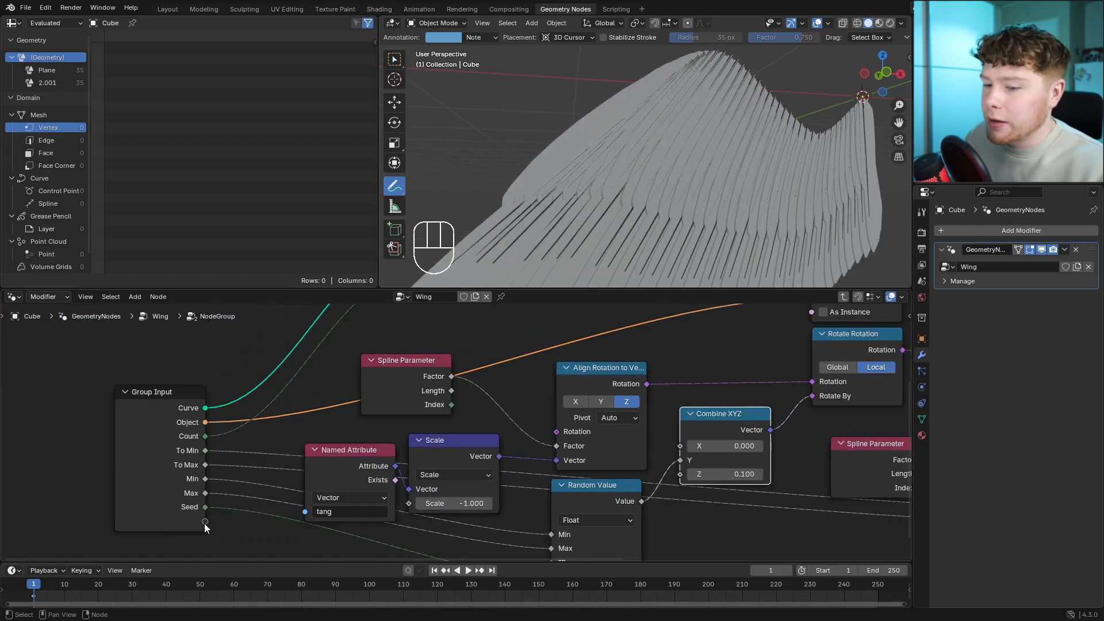
drag(205, 522, 674, 446)
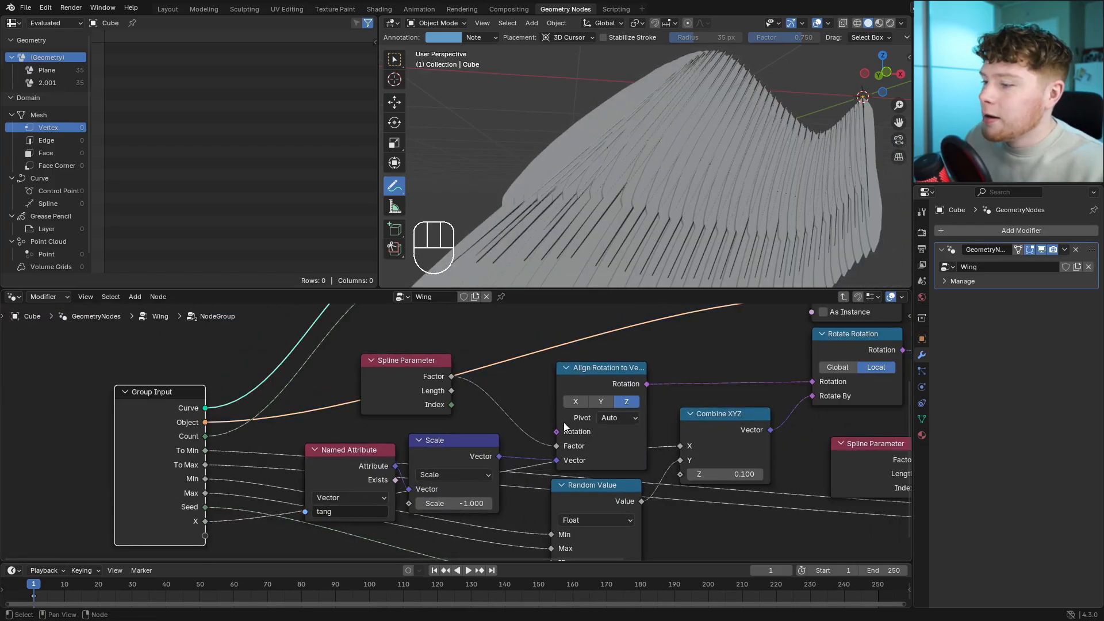
key(Tab)
Set the X input of the lower feather group to -0.020.
drag(409, 383, 411, 398)
middle_drag(482, 520, 485, 457)
scroll(484, 460, up, 7)
mouse_move(404, 521)
shift+mouse_down()
mouse_move(391, 520)
mouse_move(405, 520)
shift+mouse_up()
click(416, 522)
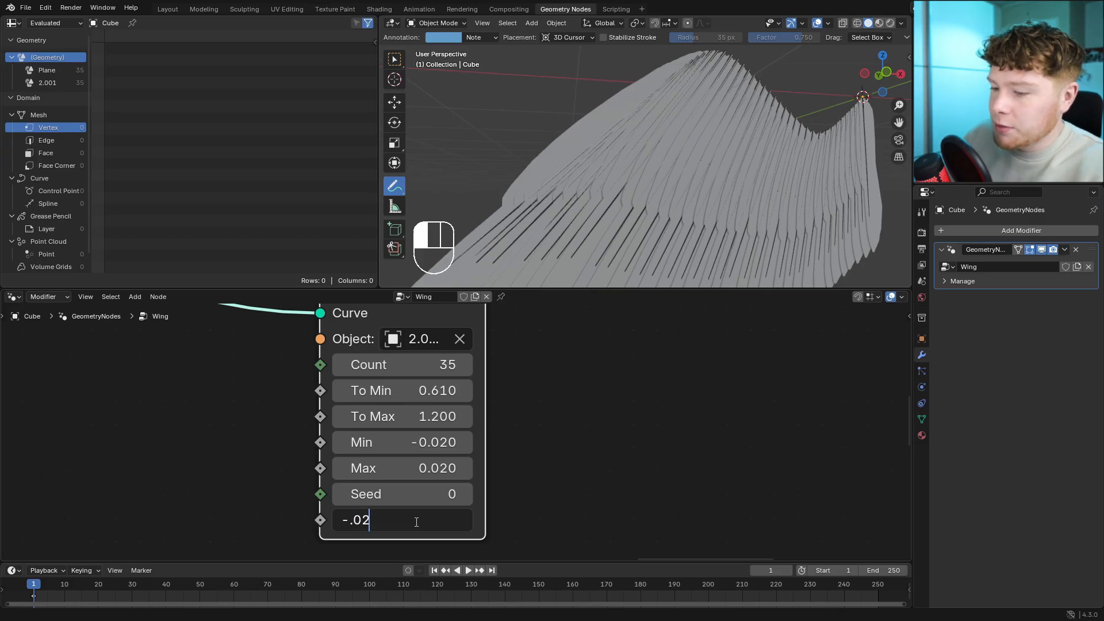
key(Return)
Move both feather node groups up together to make room for another group below.
middle_drag(741, 220, 619, 187)
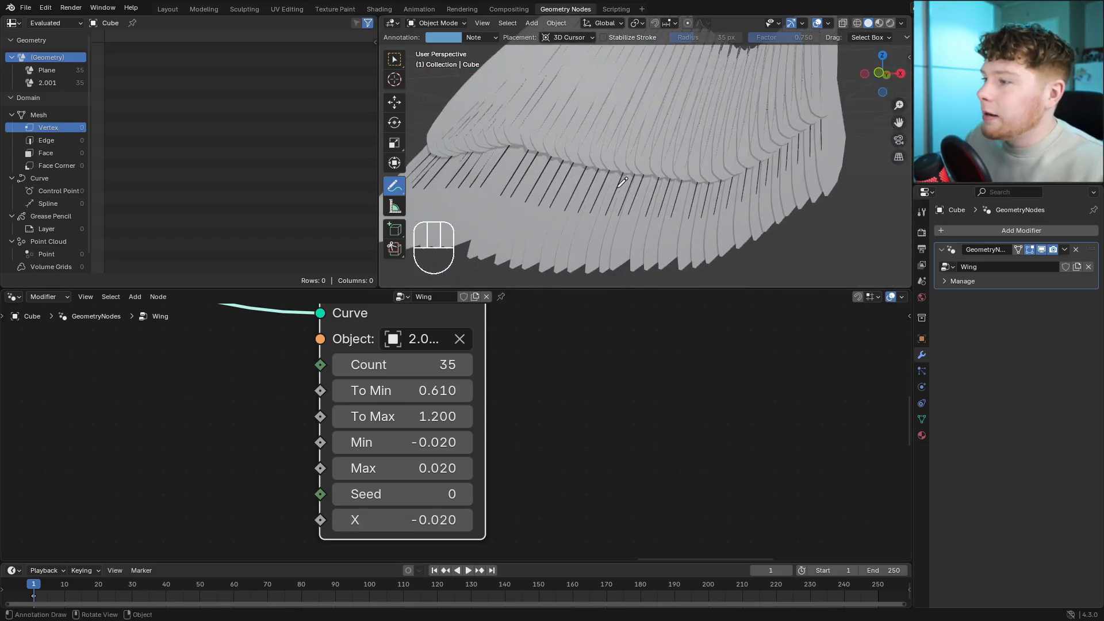
middle_drag(501, 187, 531, 226)
scroll(572, 240, down, 2)
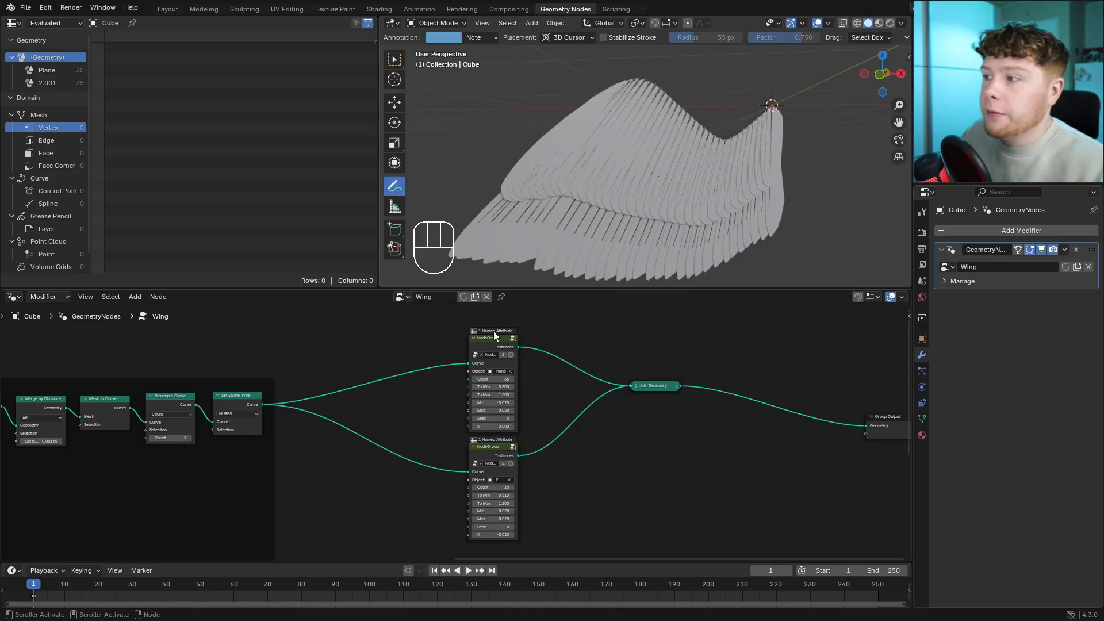
drag(407, 342, 547, 491)
key(g)
click(515, 436)
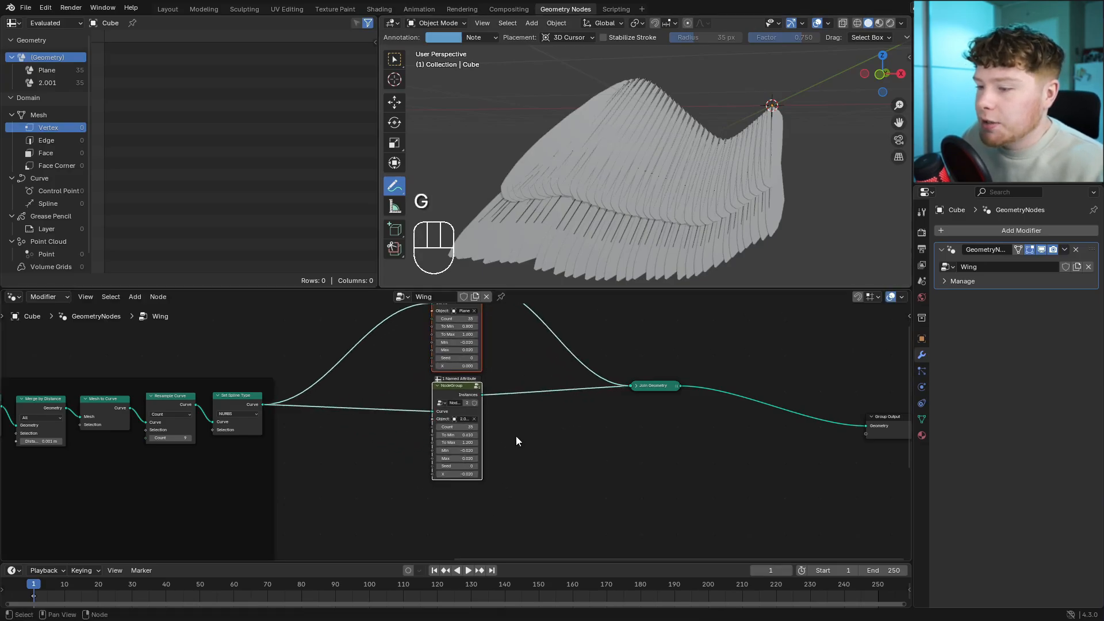
Duplicate the lower feather group with its curve link, place it below, and connect its Instances to Join Geometry.
drag(371, 362, 492, 423)
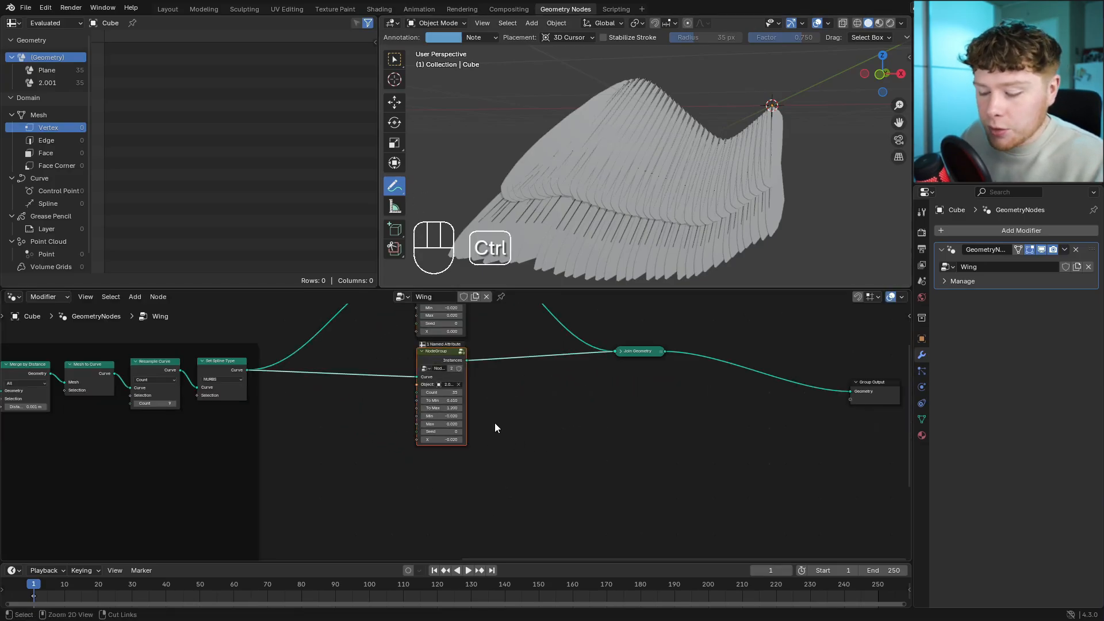
key(ctrl+shift+d)
click(494, 520)
scroll(451, 431, up, 3)
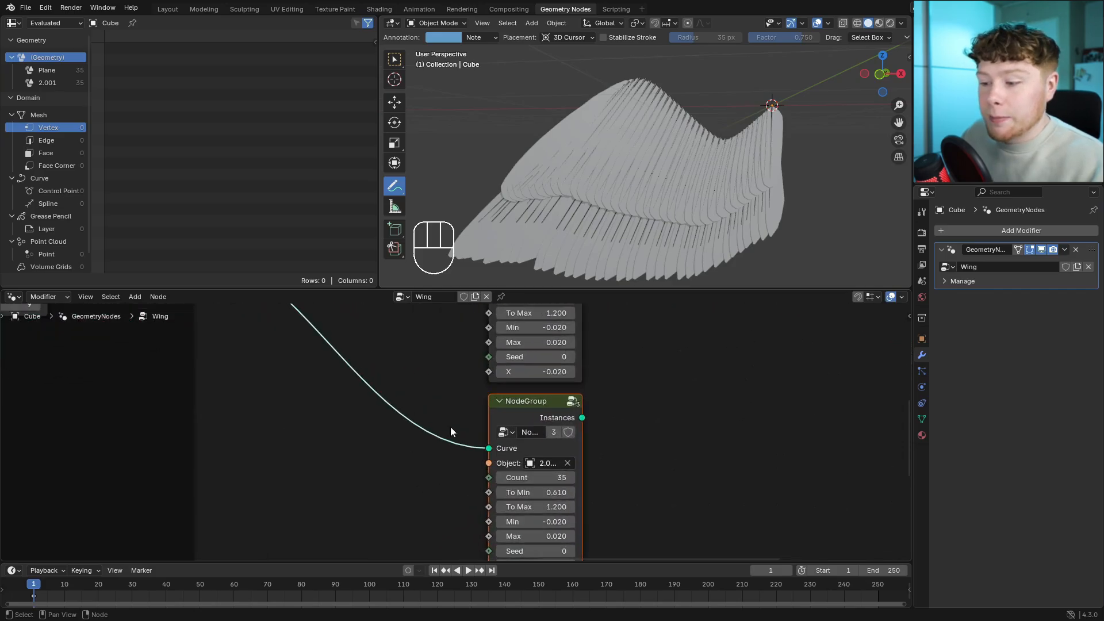
scroll(504, 462, down, 3)
drag(414, 490, 602, 348)
Set the third feather group's To Min to 0.400 and its To Max to 0.460.
key(KP_Decimal)
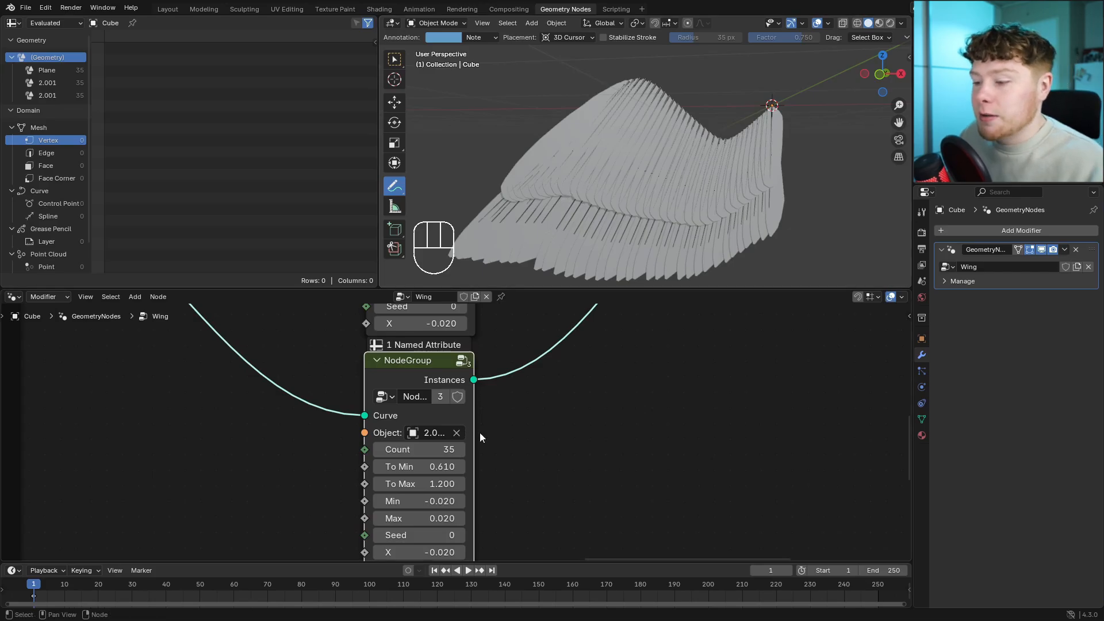
scroll(483, 437, up, 2)
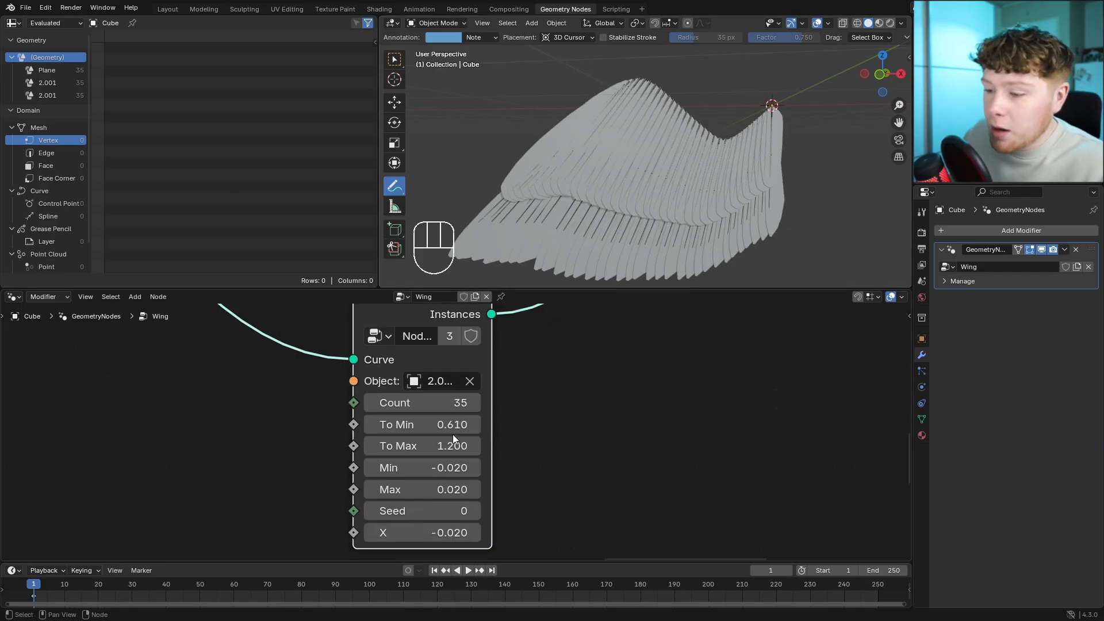
click(436, 426)
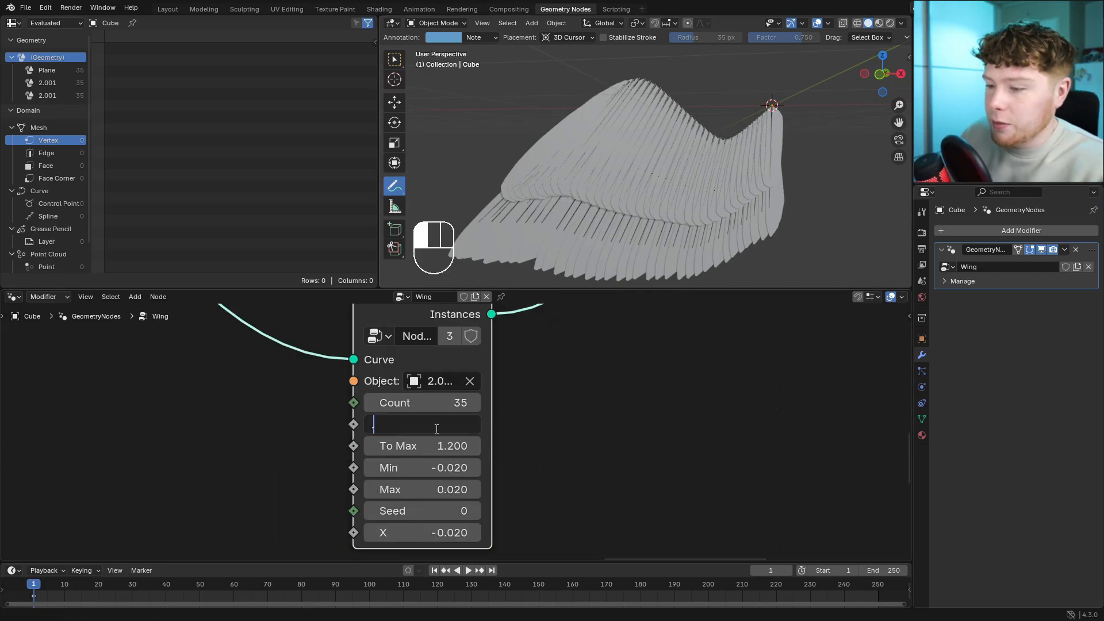
text(.4)
key(Return)
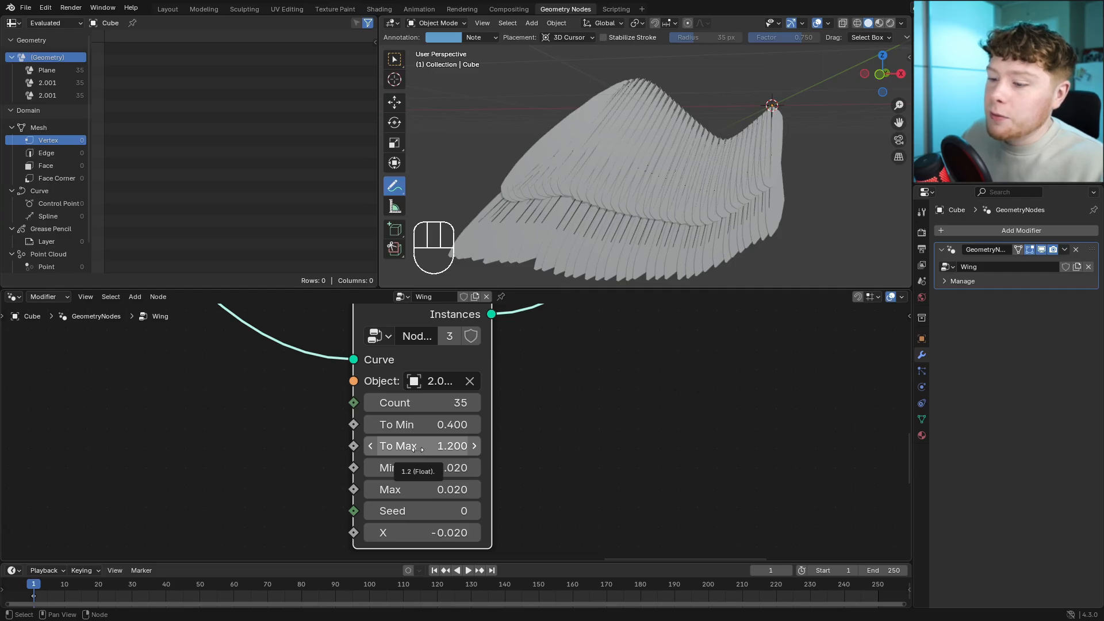
click(418, 449)
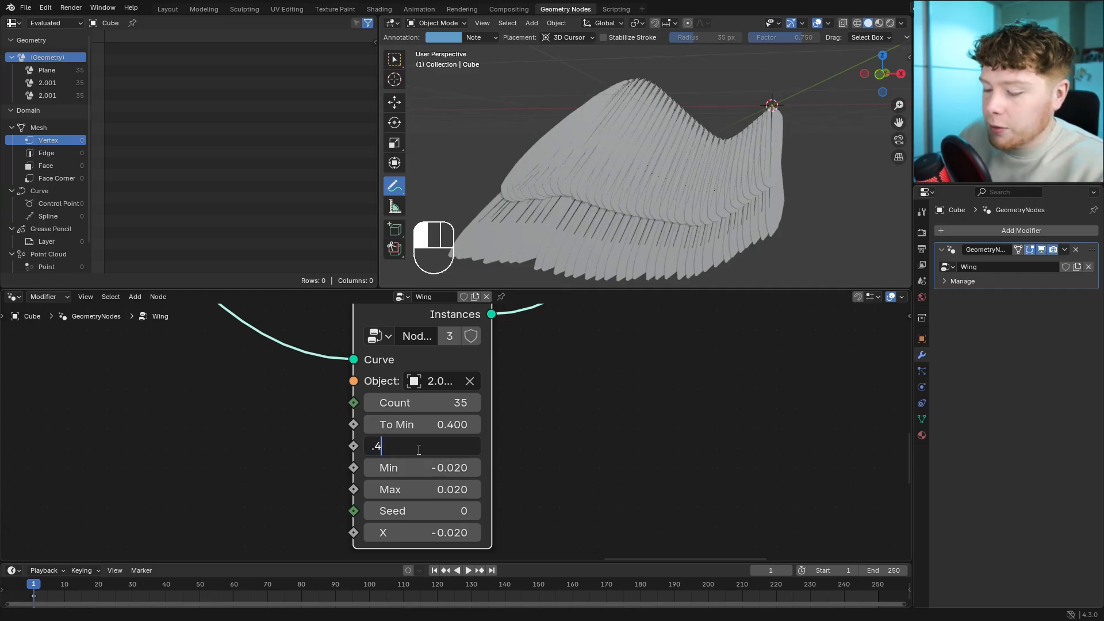
text(.46)
key(Return)
Set the third feather group's X input to -0.050.
middle_drag(644, 202, 703, 172)
scroll(703, 173, up, 3)
middle_drag(531, 461, 528, 424)
scroll(454, 428, down, 1)
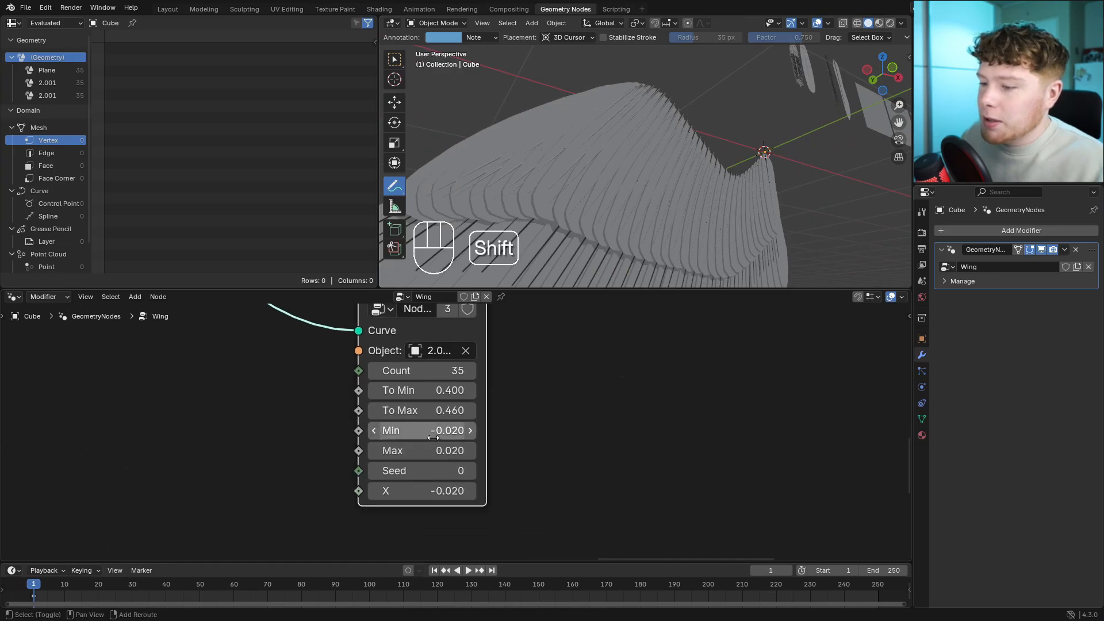
mouse_move(423, 430)
shift+mouse_down()
mouse_move(460, 430)
mouse_move(417, 431)
shift+mouse_up()
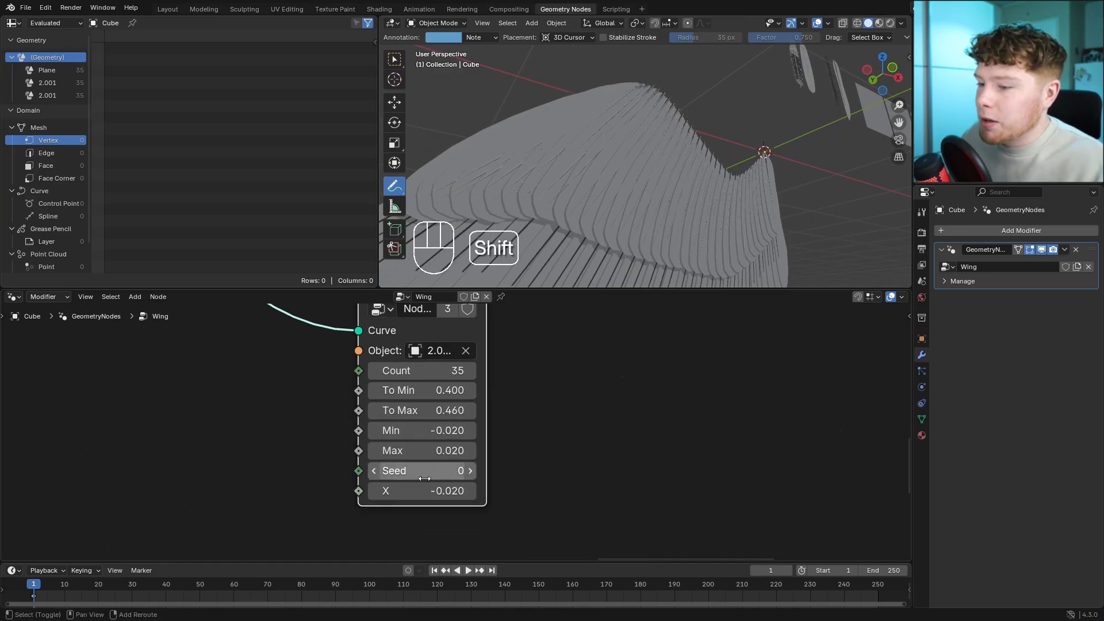
mouse_move(422, 491)
shift+mouse_down()
mouse_move(402, 491)
mouse_move(416, 493)
shift+mouse_up()
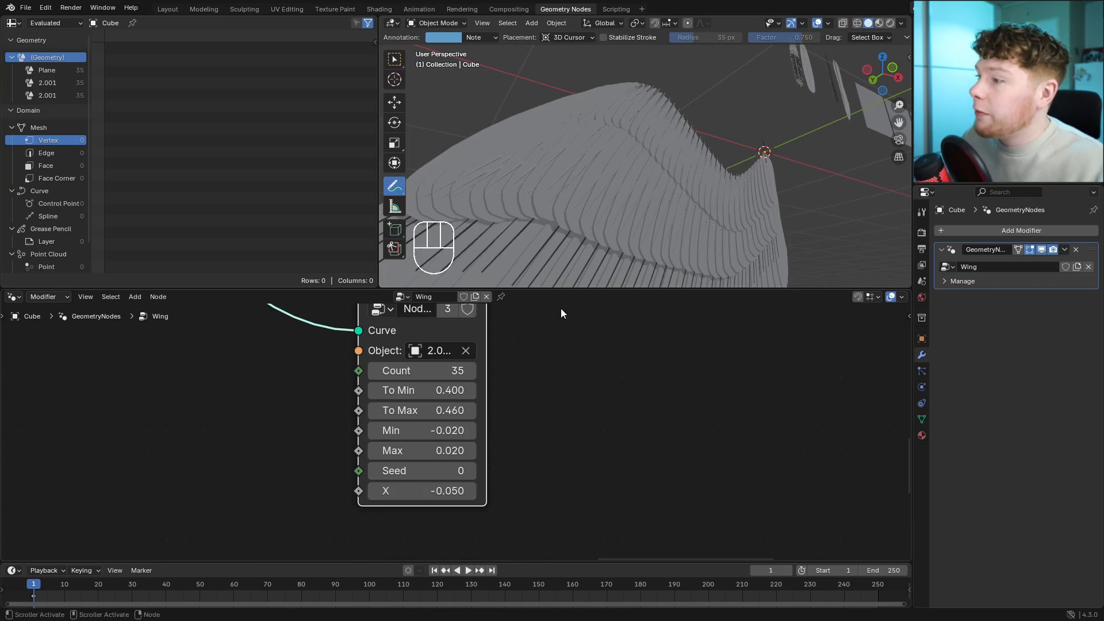
Set the third feather group's Count to 50.
middle_drag(641, 205, 653, 234)
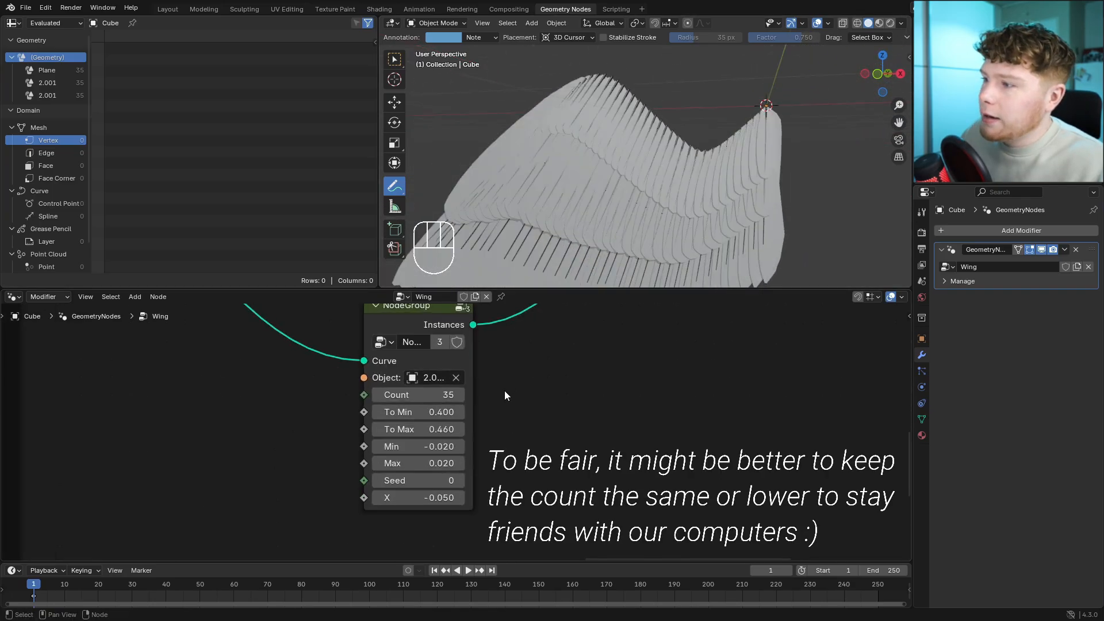
scroll(505, 395, up, 3)
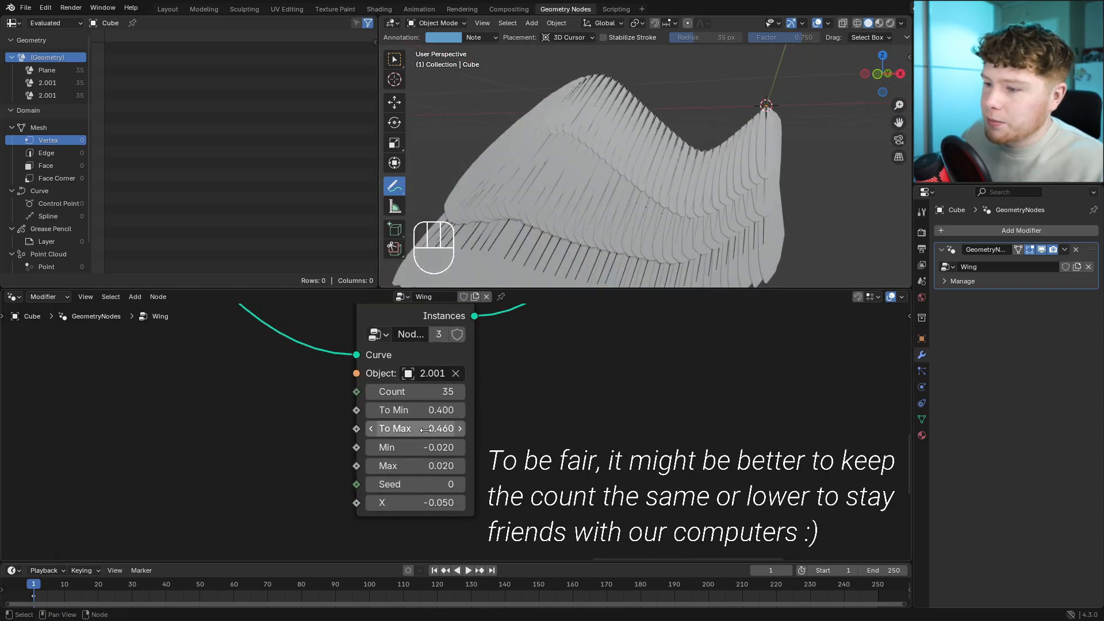
click(404, 378)
text(50)
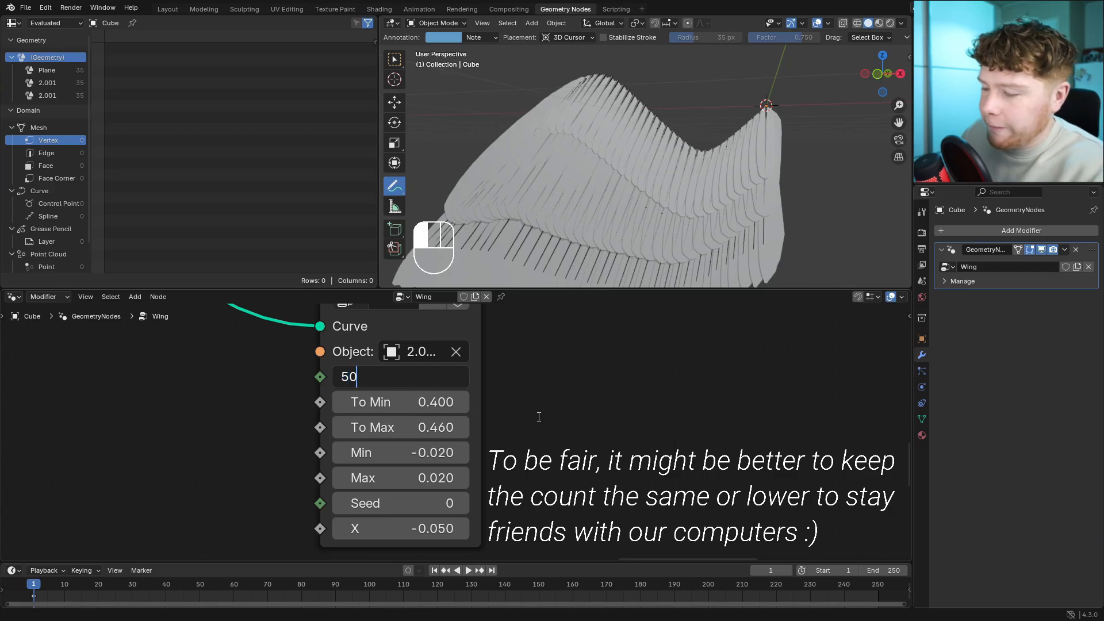
key(Return)
Try adjusting the Value node in the wing's anatomy section to test the folding with all feather layers.
middle_drag(607, 216, 587, 227)
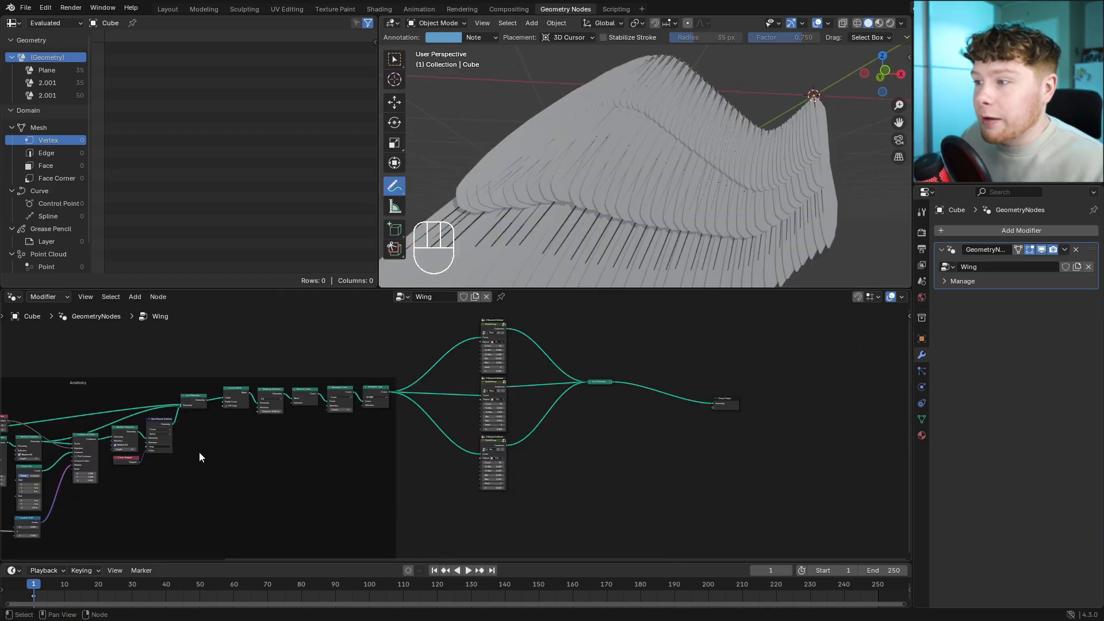
scroll(74, 353, down, 3)
scroll(581, 409, up, 3)
middle_drag(582, 409, 377, 411)
scroll(459, 415, up, 4)
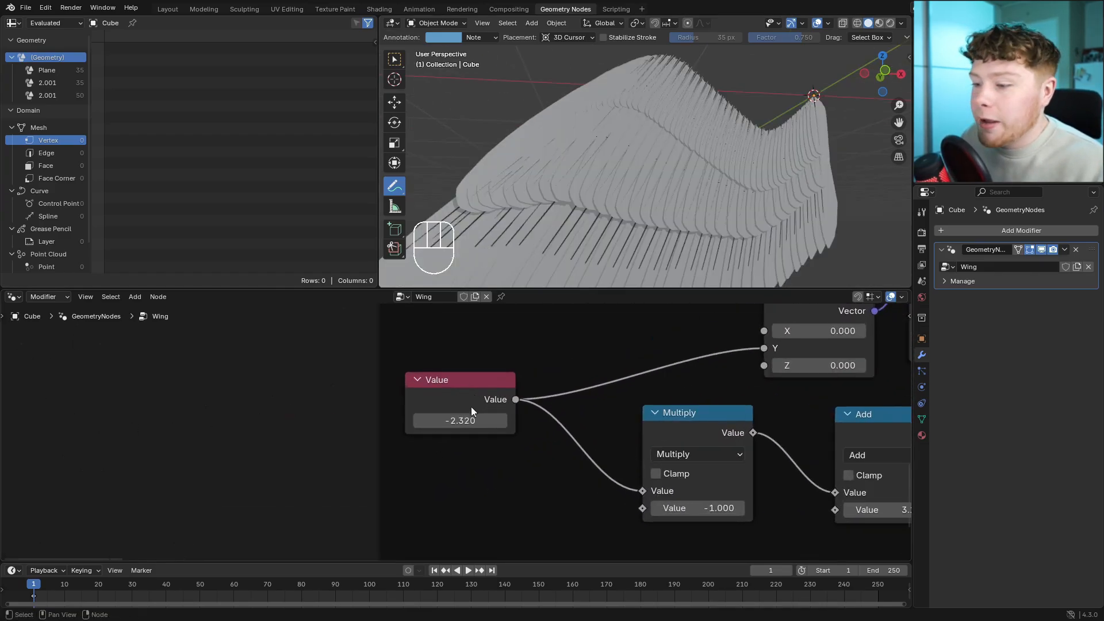
mouse_move(472, 419)
shift+mouse_down()
mouse_move(491, 419)
mouse_move(443, 420)
mouse_move(472, 419)
shift+mouse_up()
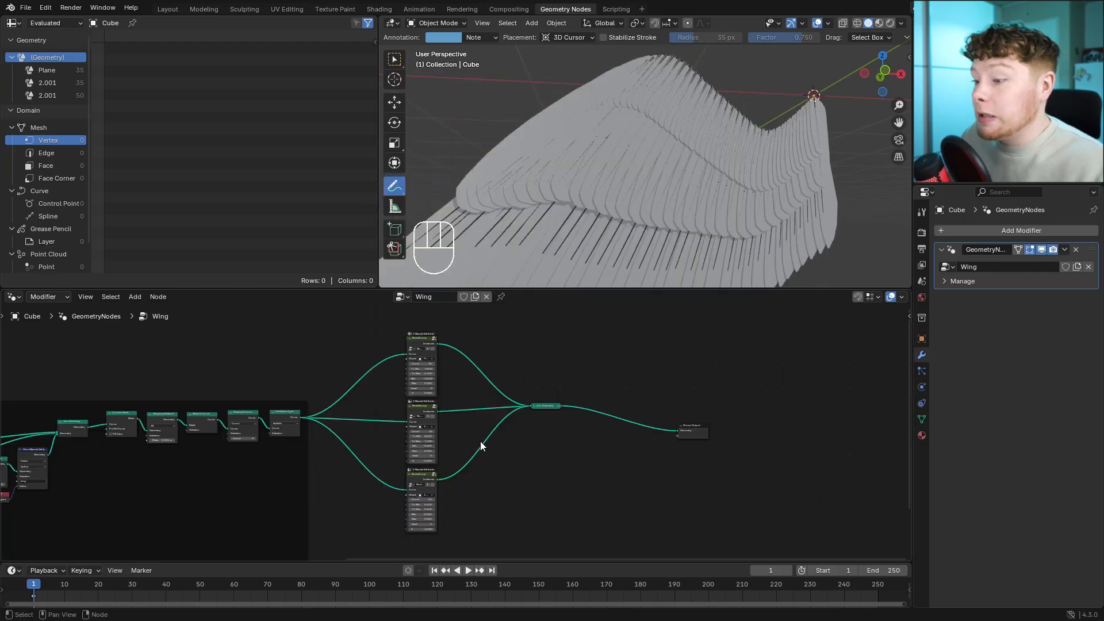
Group the three feather node groups and their Join Geometry node in a frame labelled "Feathers".
middle_drag(438, 422, 388, 424)
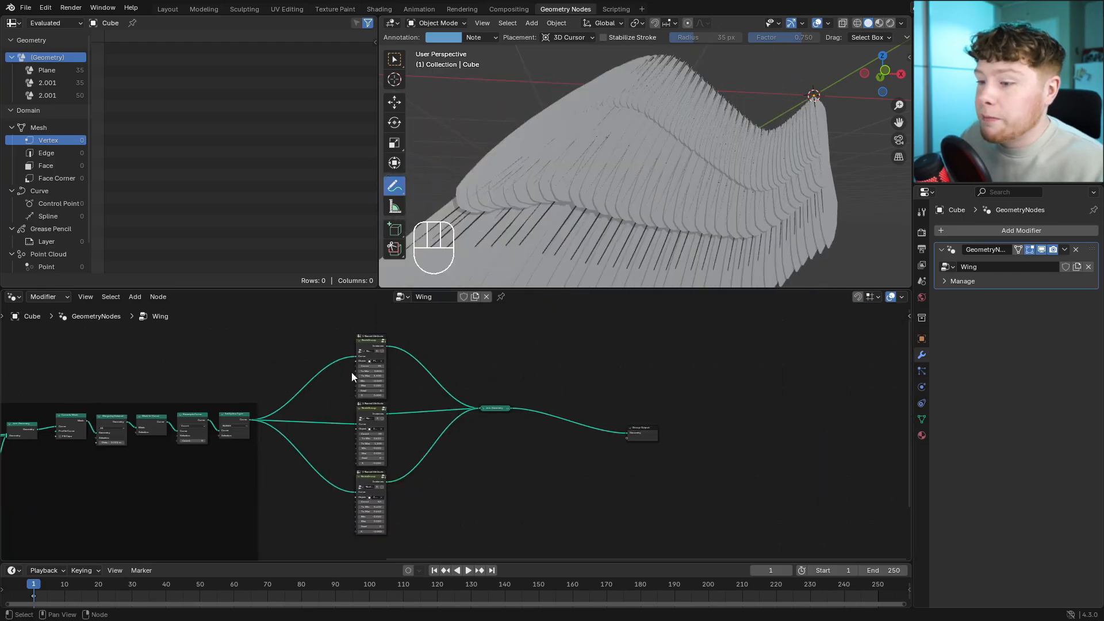
drag(314, 335, 545, 524)
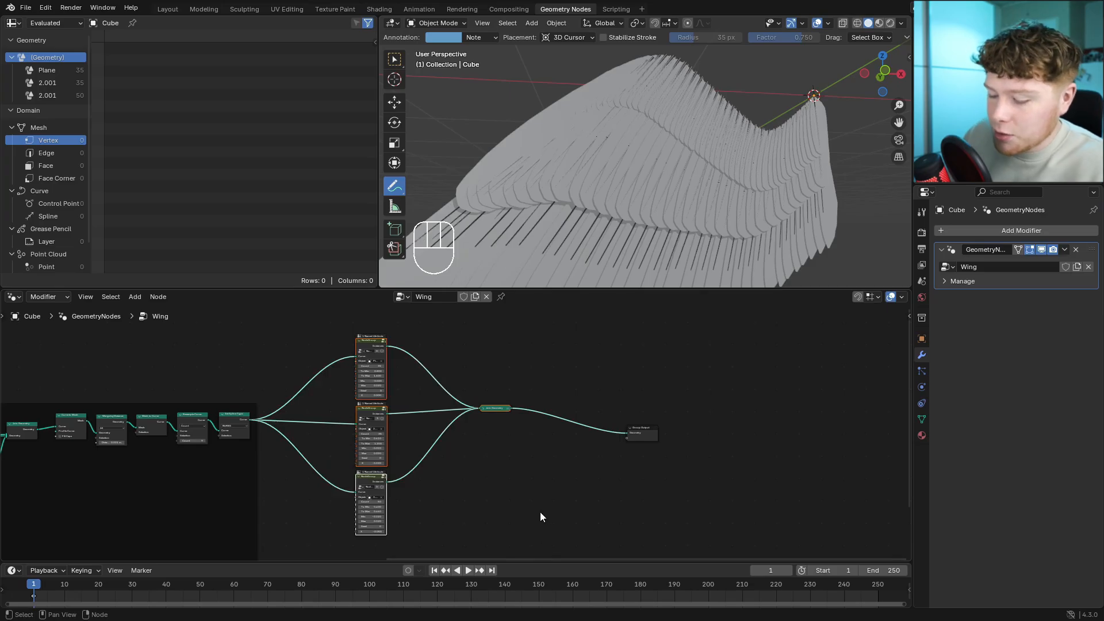
key(ctrl+j)
key(F2)
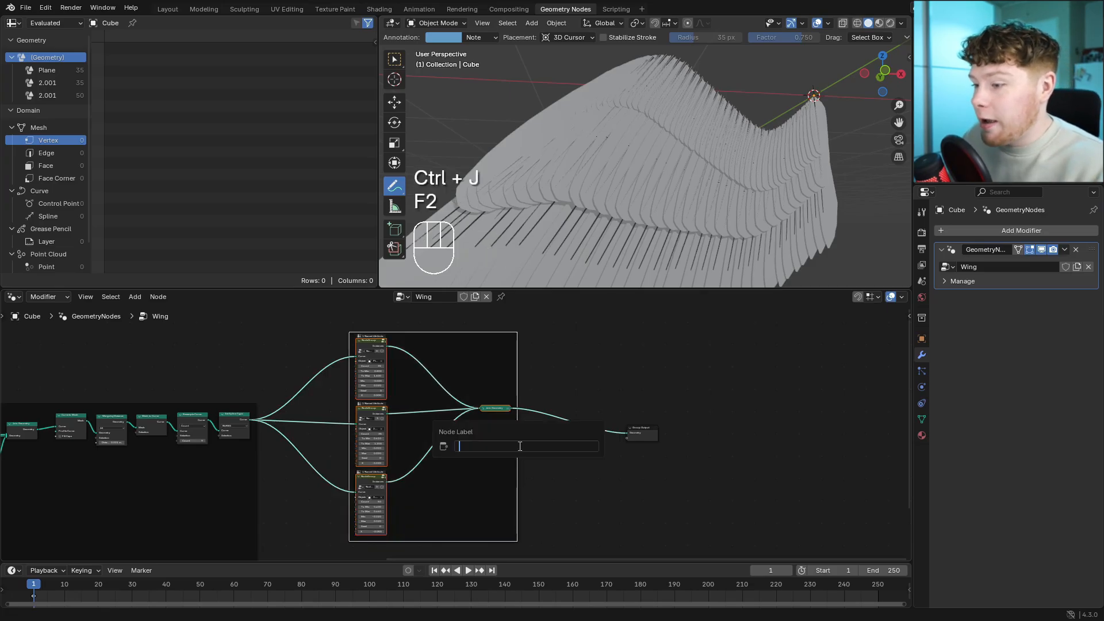
text(Feathers)
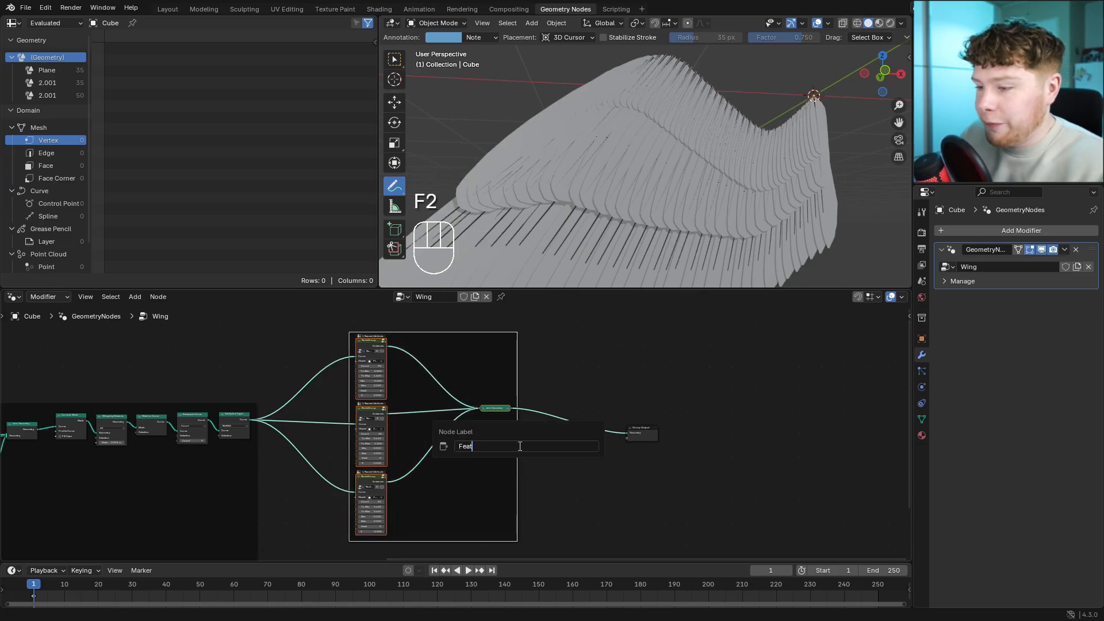
key(Return)
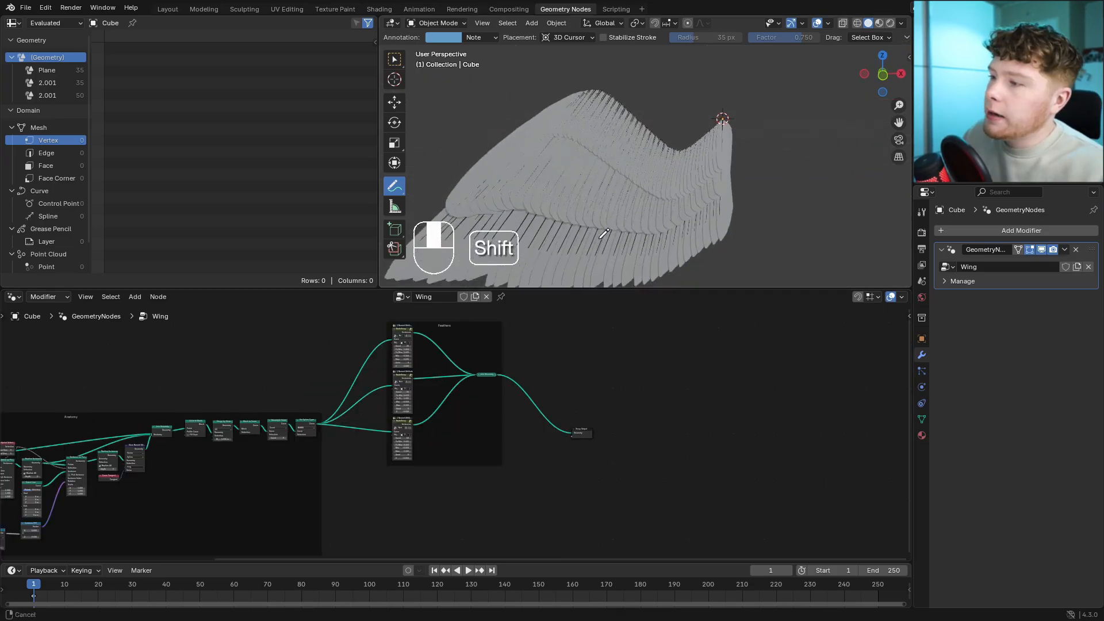
Examine the feather layers of the wing from several angles and the separate source feather planes.
shift+middle_drag(604, 233, 784, 113)
scroll(764, 168, up, 5)
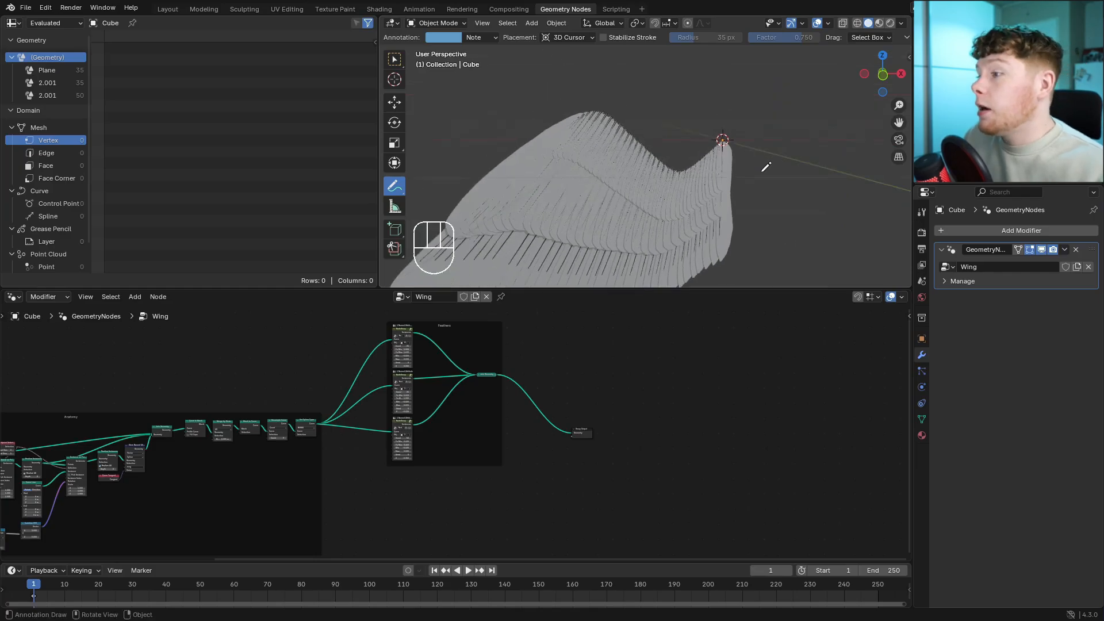
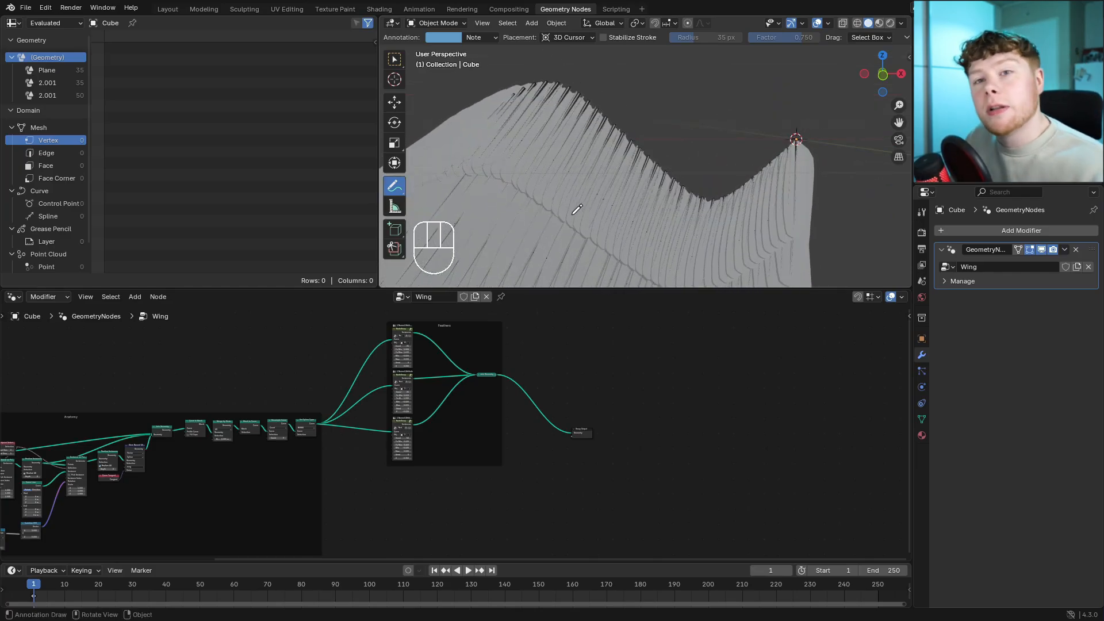
scroll(612, 213, down, 2)
shift+middle_drag(607, 237, 697, 208)
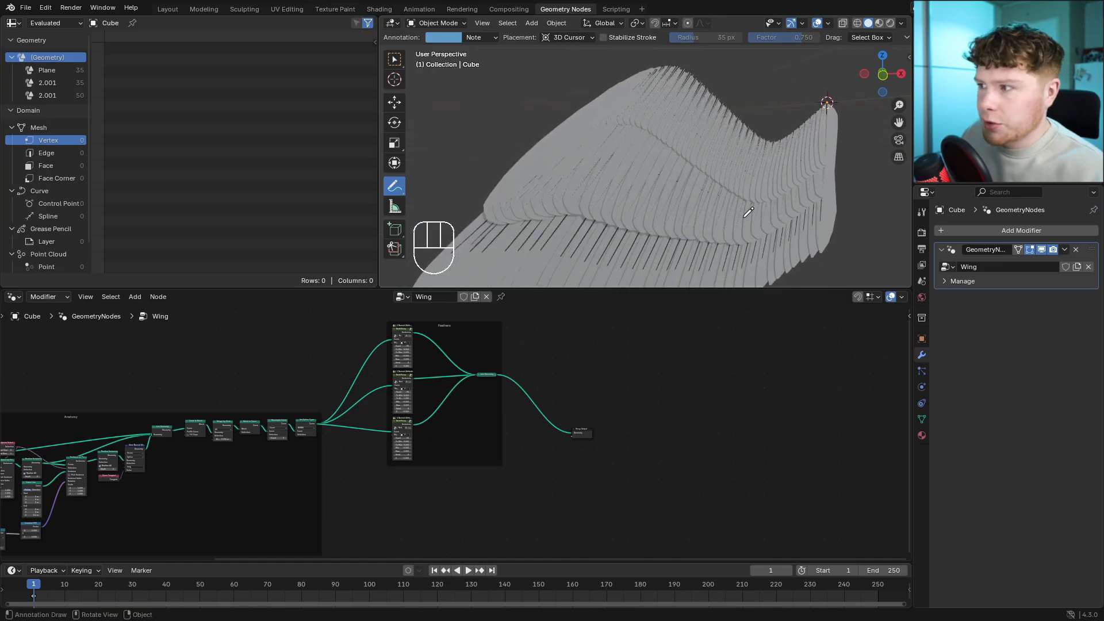
middle_drag(767, 213, 740, 235)
middle_drag(741, 235, 726, 235)
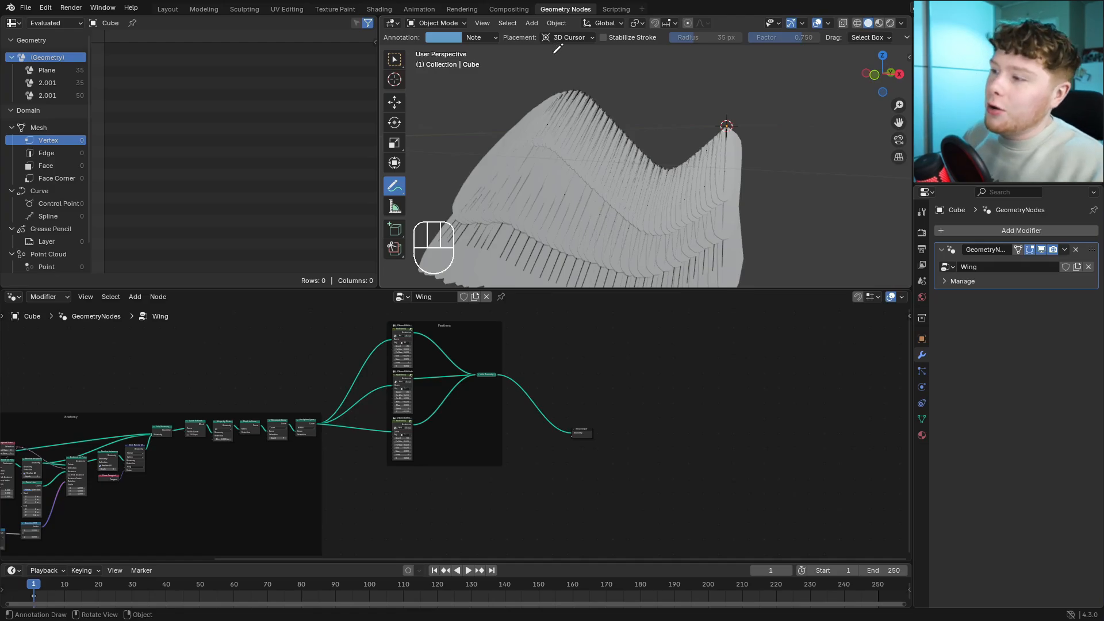
scroll(753, 141, down, 3)
middle_drag(713, 131, 603, 203)
scroll(748, 115, down, 1)
scroll(576, 115, up, 3)
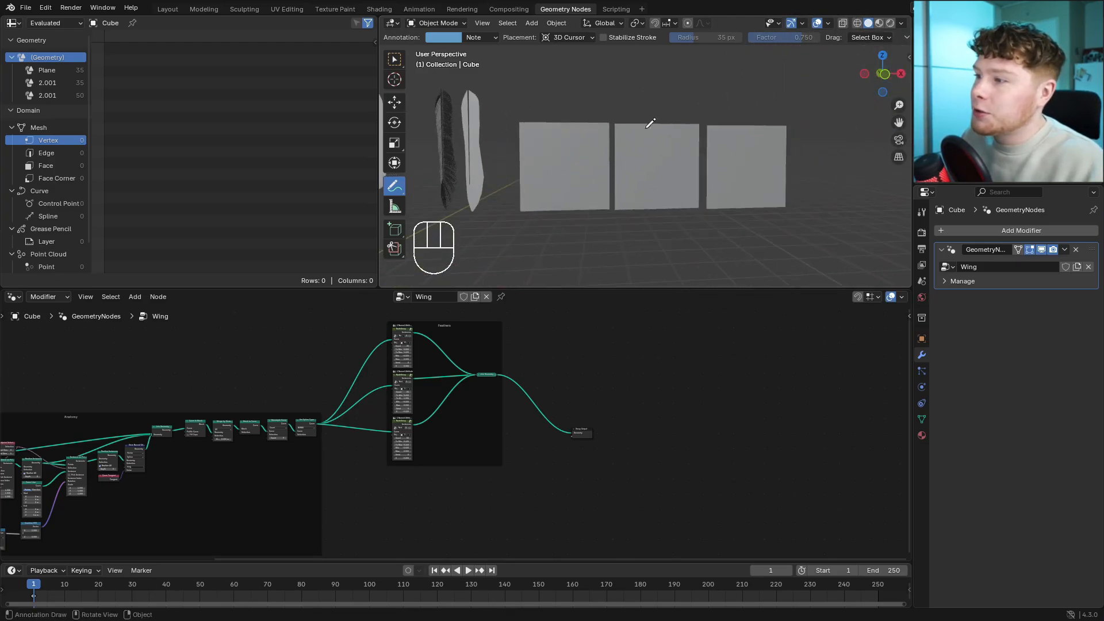
Display the source feathers in Material Preview shading and save the file.
click(878, 29)
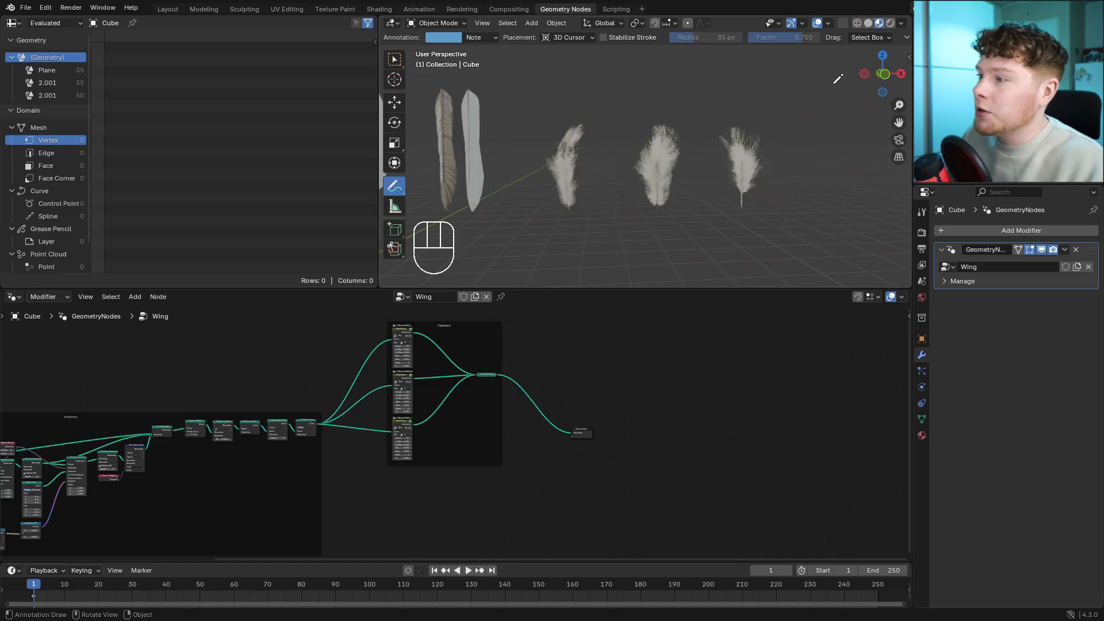
key(ctrl+s)
scroll(554, 174, up, 3)
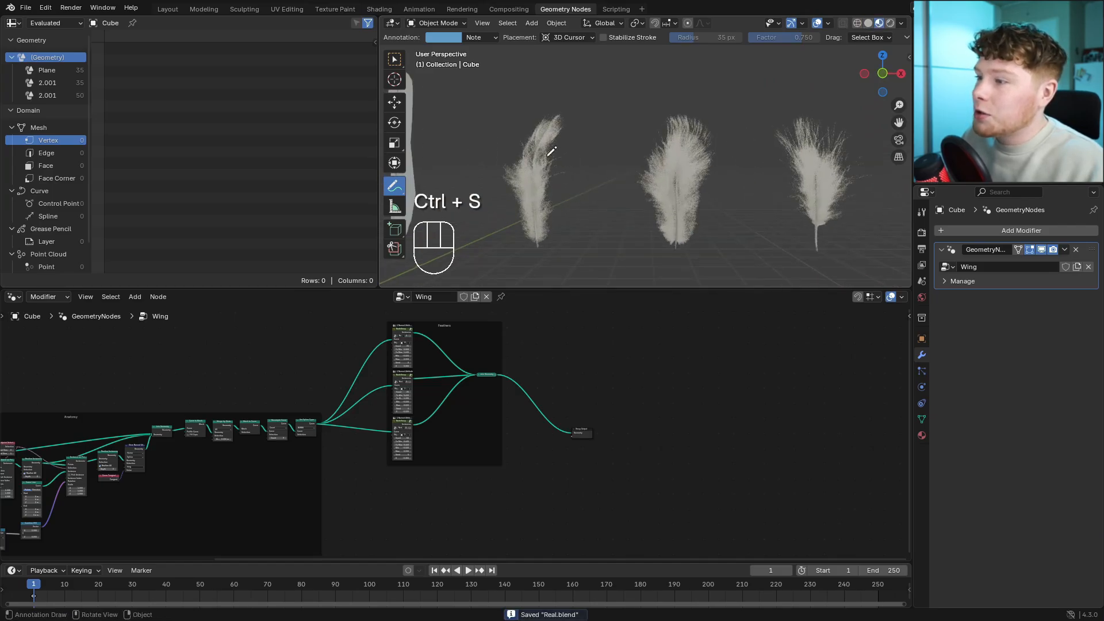
scroll(609, 191, down, 8)
shift+middle_drag(610, 221, 697, 168)
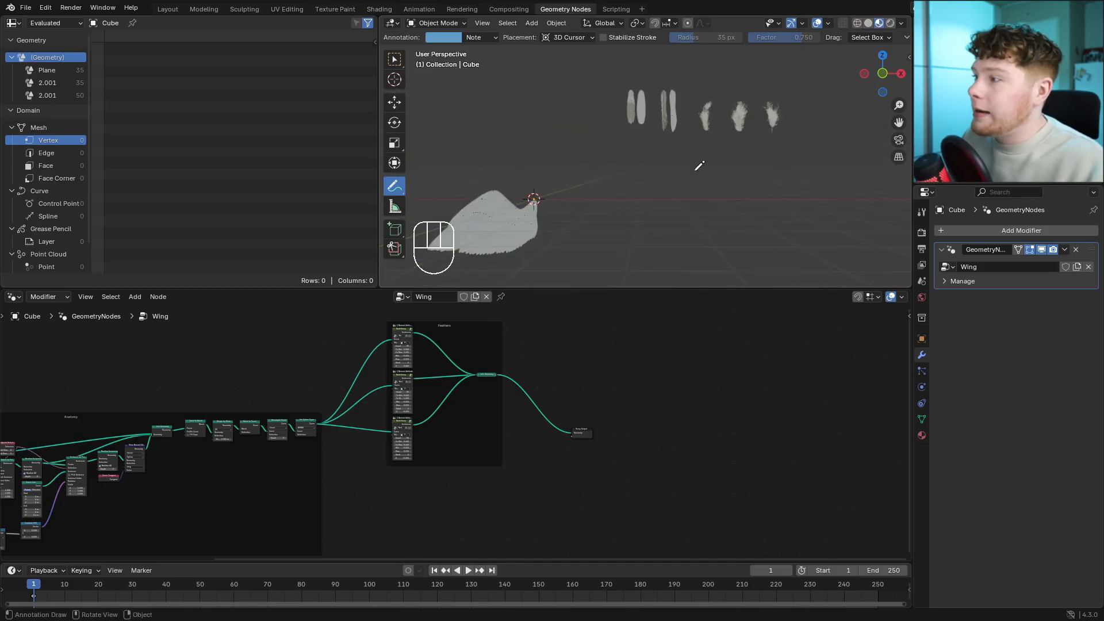
scroll(701, 164, up, 1)
shift+middle_drag(586, 247, 727, 133)
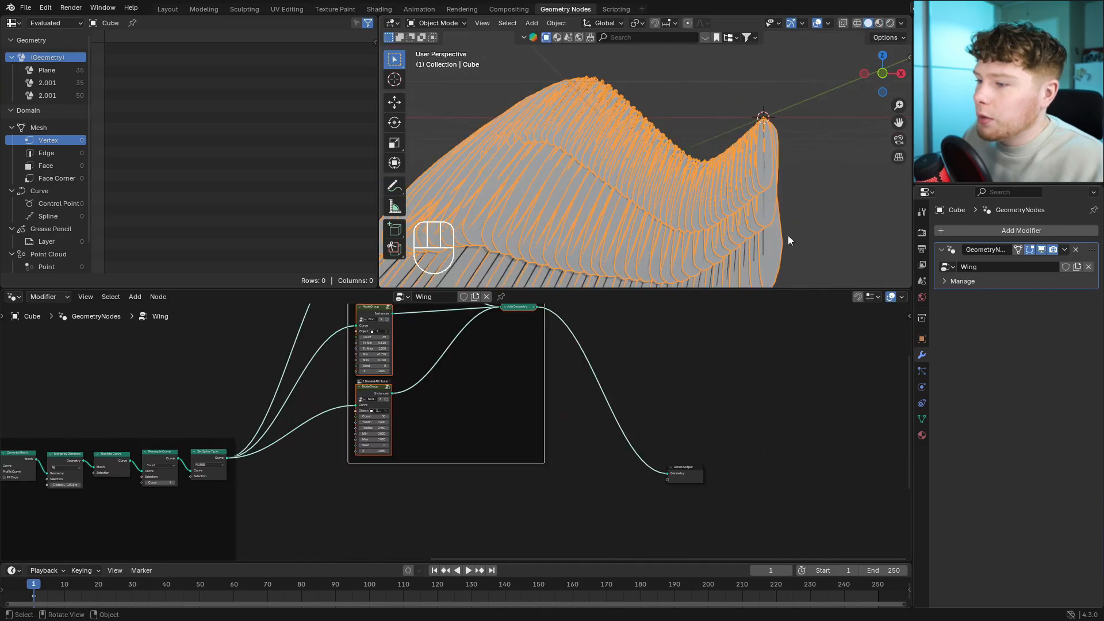
Disconnect Join Geometry from the Group Output and feed the Set Spline Type curve into its Geometry input instead.
scroll(693, 402, up, 2)
ctrl+right_drag(589, 458, 692, 432)
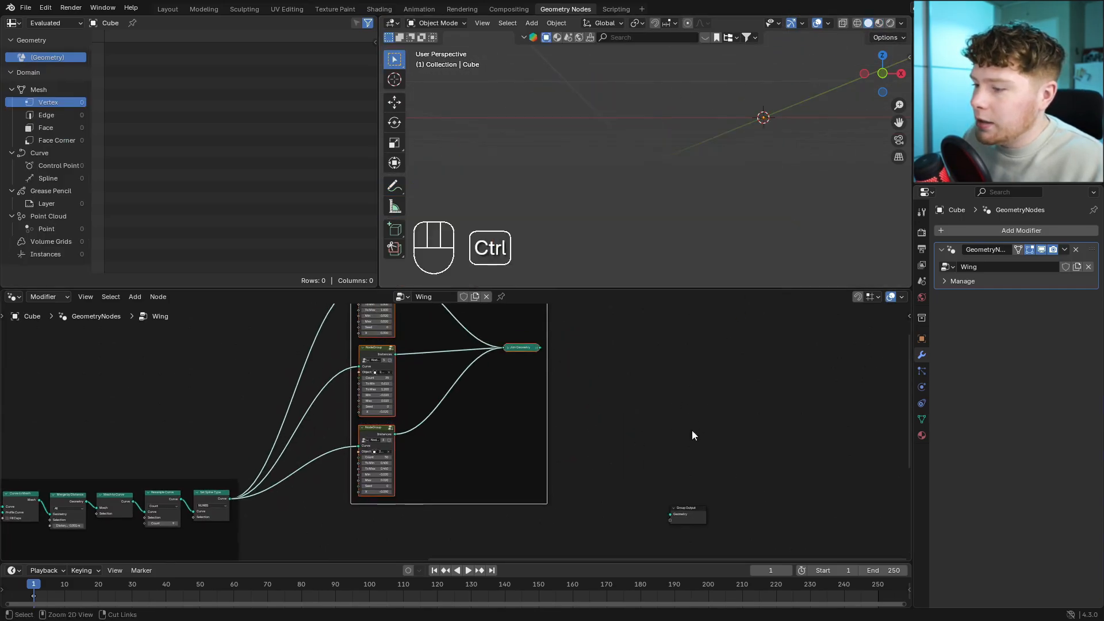
scroll(291, 509, up, 1)
middle_drag(290, 509, 267, 447)
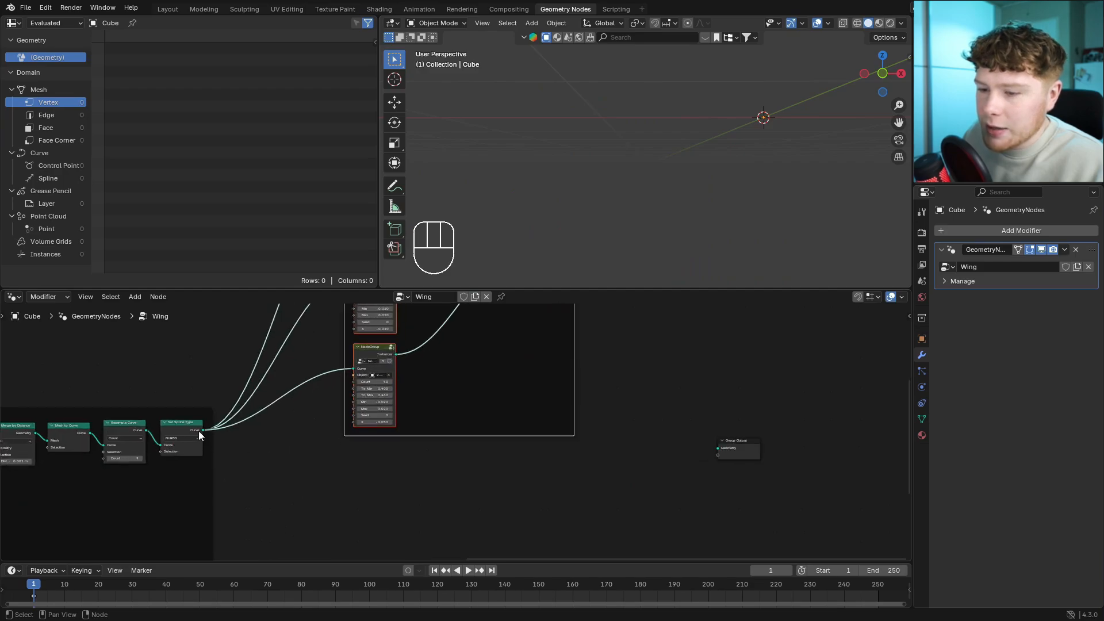
drag(202, 430, 718, 447)
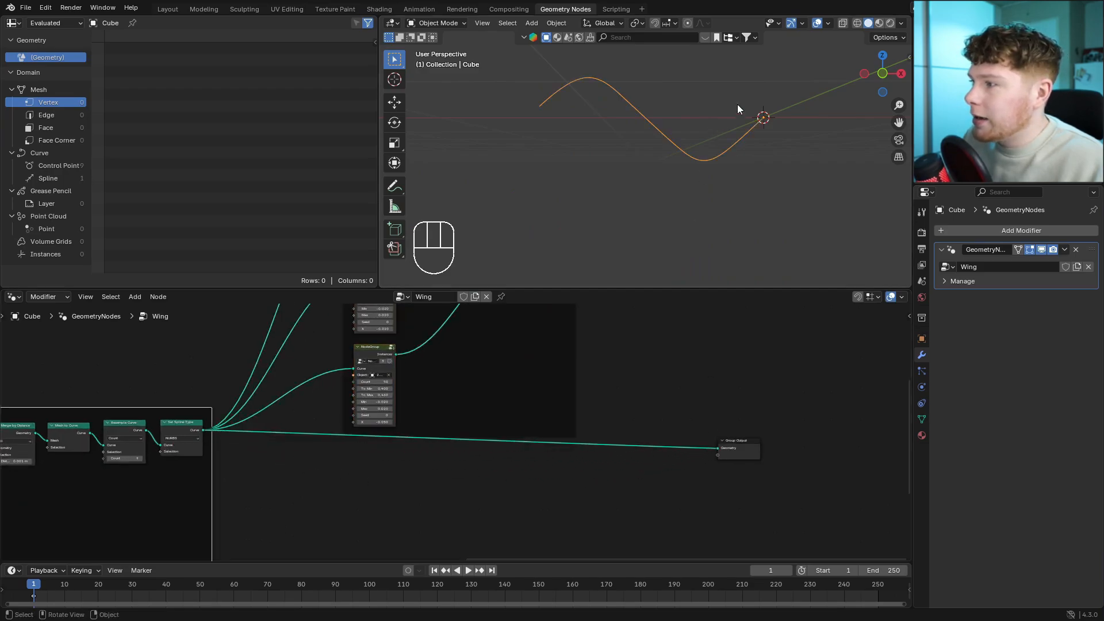
Route the link from Set Spline Type to Group Output beneath the Feathers frame using two reroute points.
middle_drag(364, 469, 472, 435)
scroll(469, 436, down, 1)
key(g)
mouse_move(413, 384)
shift+right_down()
mouse_move(413, 442)
mouse_move(440, 460)
mouse_move(450, 492)
shift+right_up()
click(376, 535)
key(g)
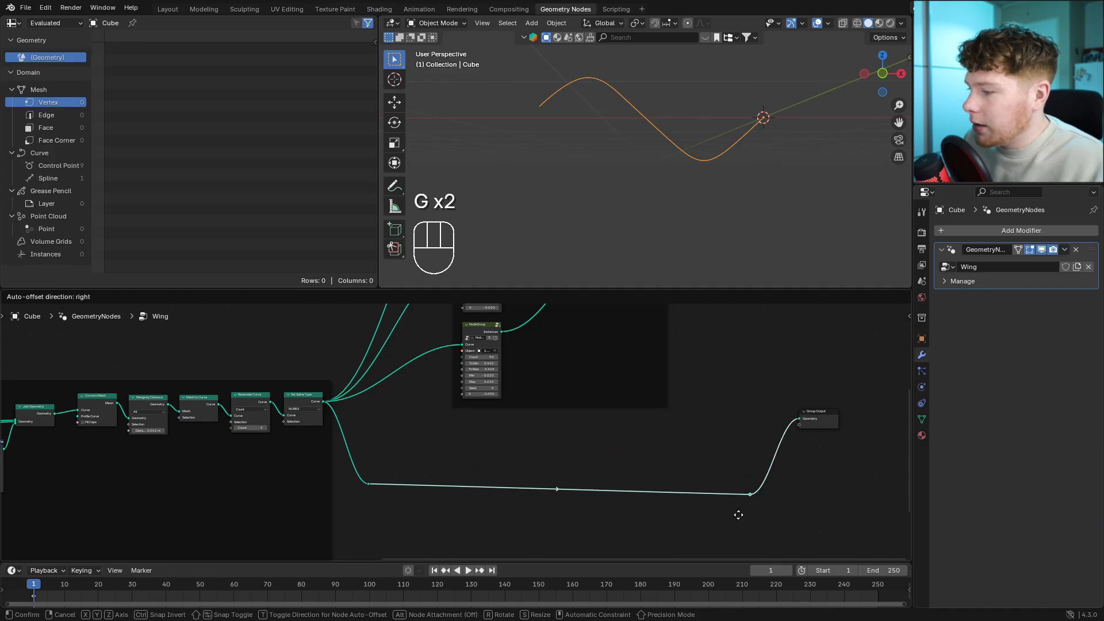
click(736, 514)
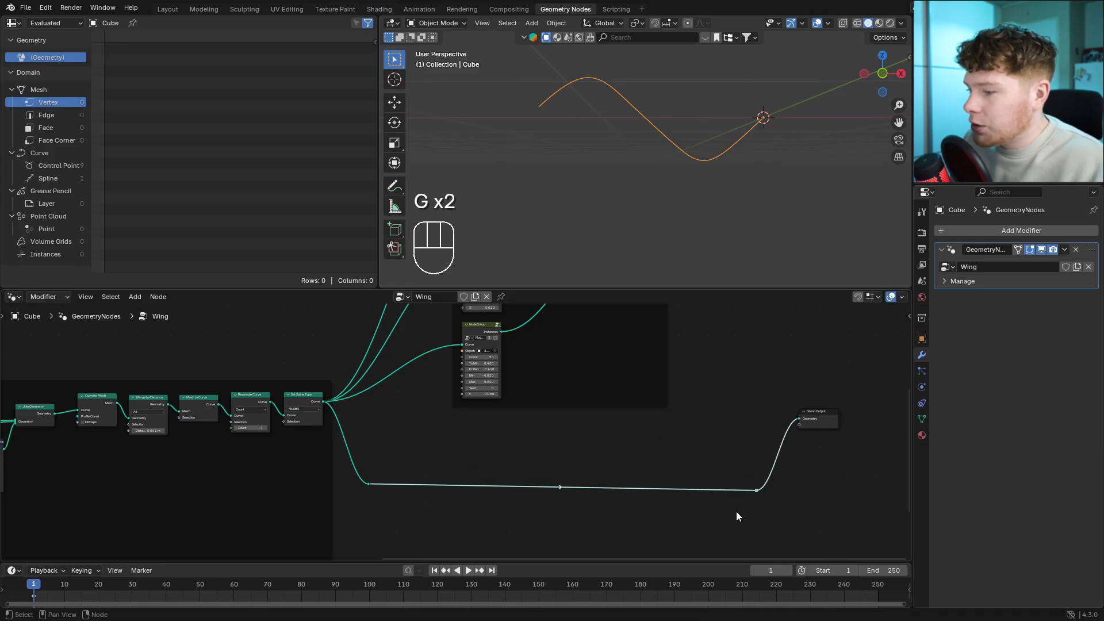
click(737, 514)
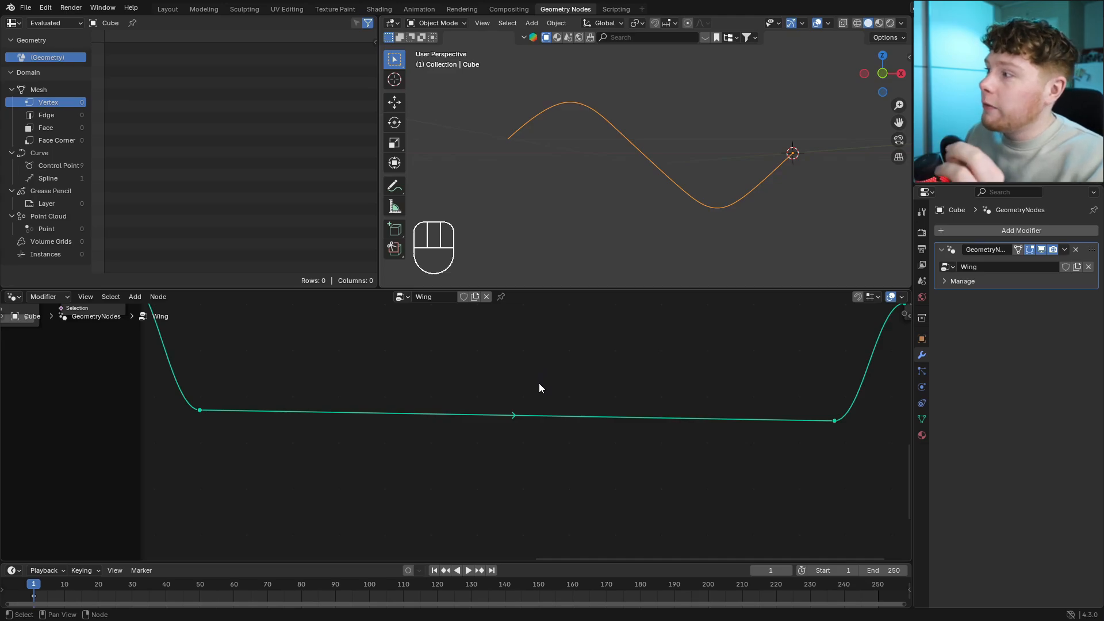
Insert a Curve to Mesh node into the rerouted link beneath the Feathers frame.
scroll(540, 383, up, 2)
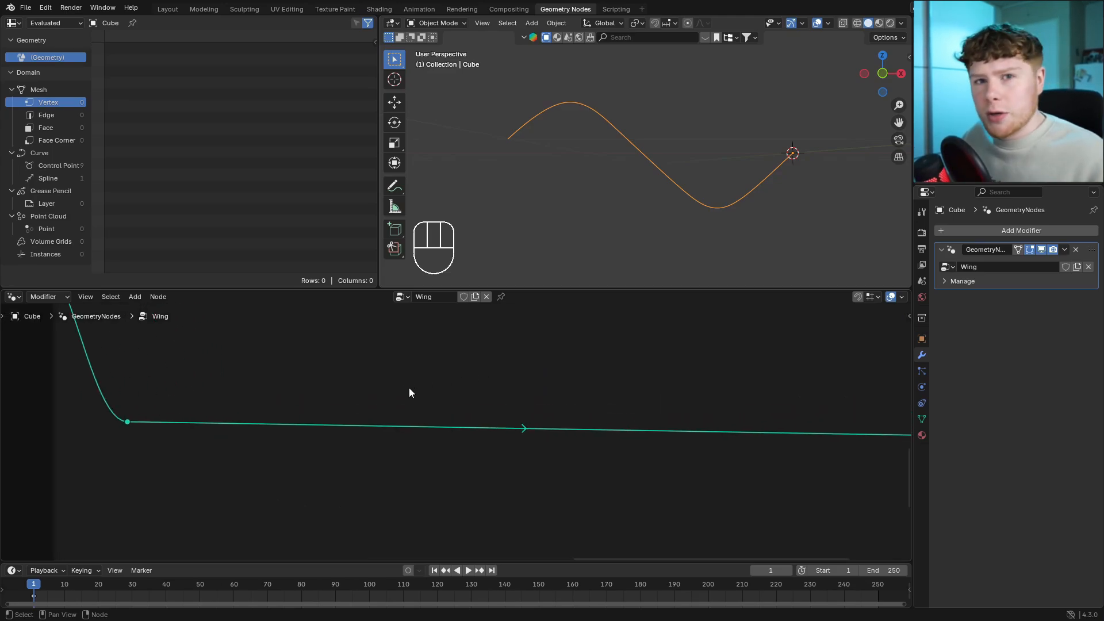
middle_drag(361, 395, 399, 381)
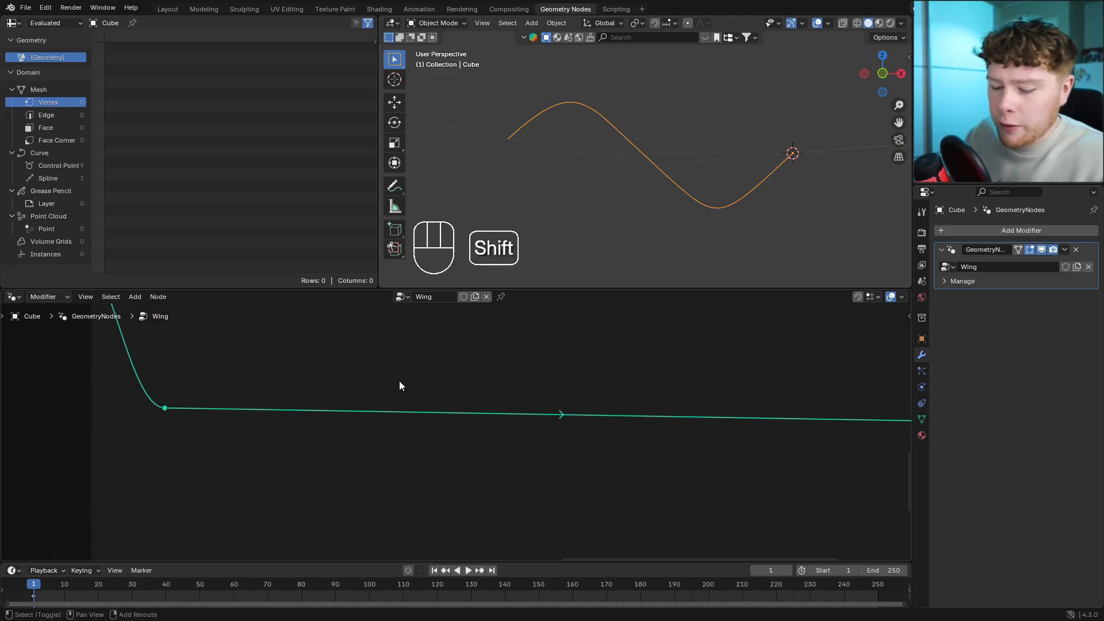
key(shift+a)
text(cur to)
key(Return)
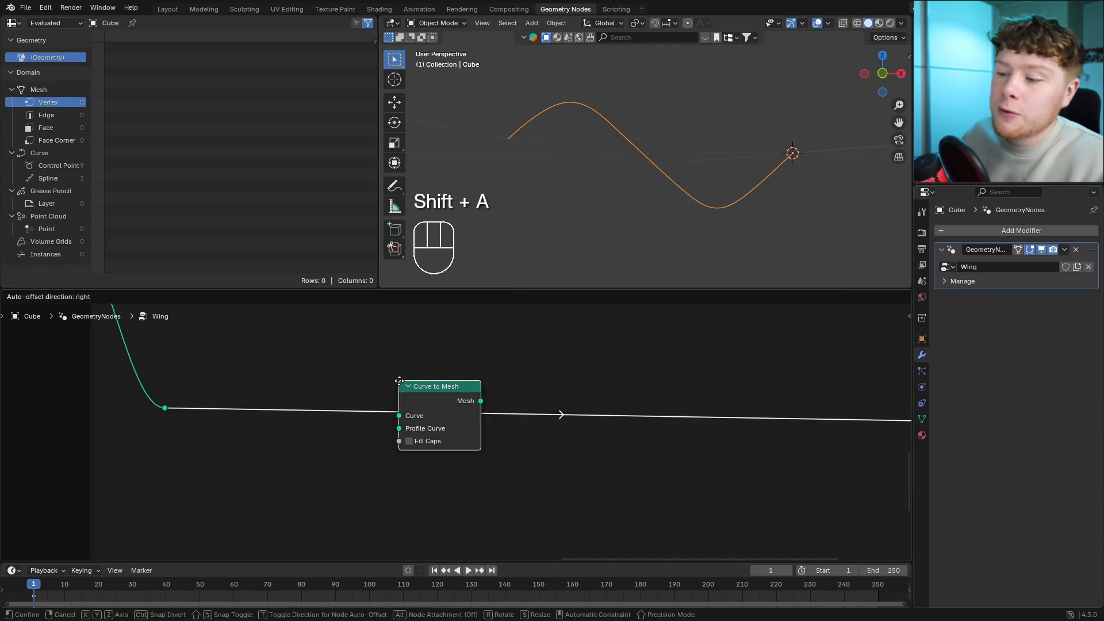
click(399, 380)
Add a Curve Line node and connect its Curve output to the Profile Curve of Curve to Mesh.
middle_drag(327, 419, 411, 412)
key(shift+a)
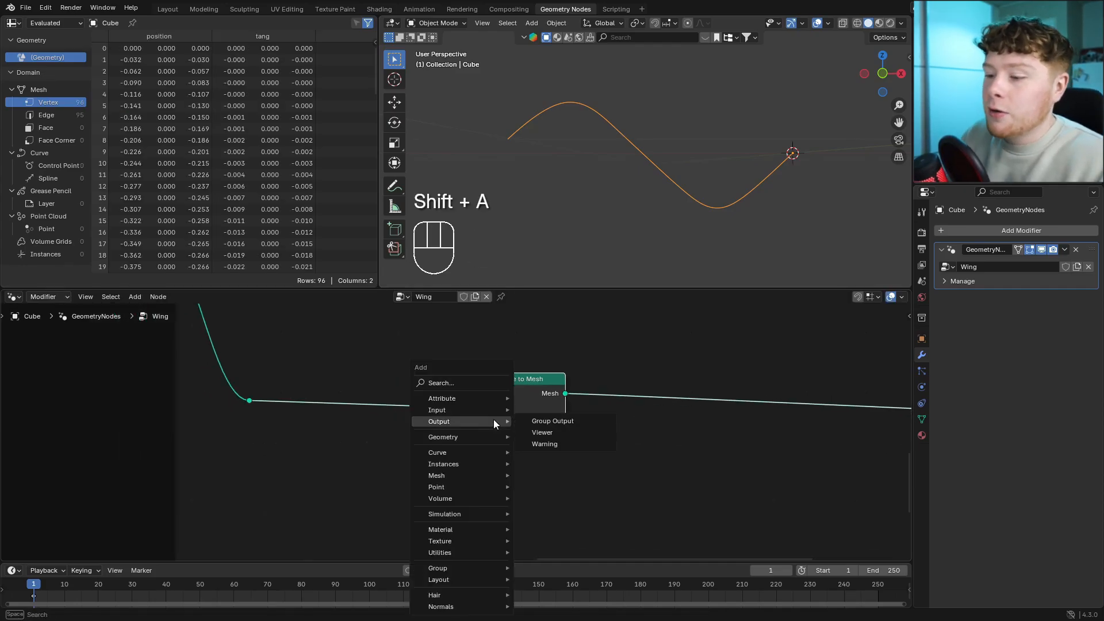
text(line)
key(Return)
click(317, 425)
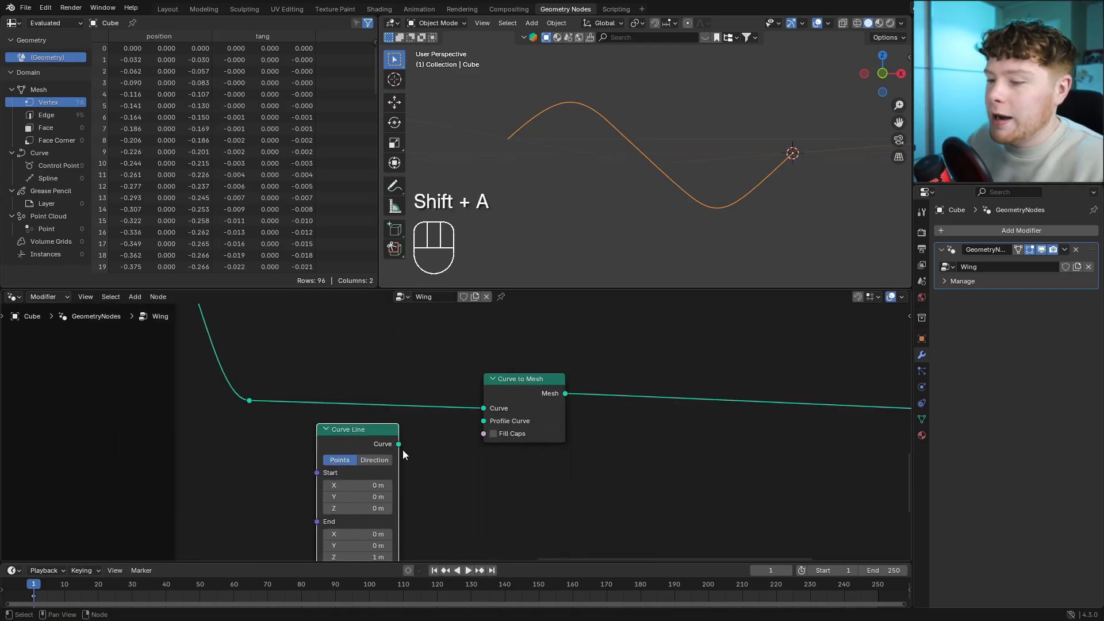
drag(399, 444, 483, 421)
Set the Curve Line's End to Z 0 m and Y 0.5 m, and its Start Y to -0.5 m.
middle_drag(431, 480, 564, 379)
scroll(557, 402, up, 4)
scroll(520, 489, down, 1)
mouse_move(552, 442)
middle_down()
mouse_move(520, 472)
mouse_move(543, 459)
middle_up()
click(431, 499)
text(0)
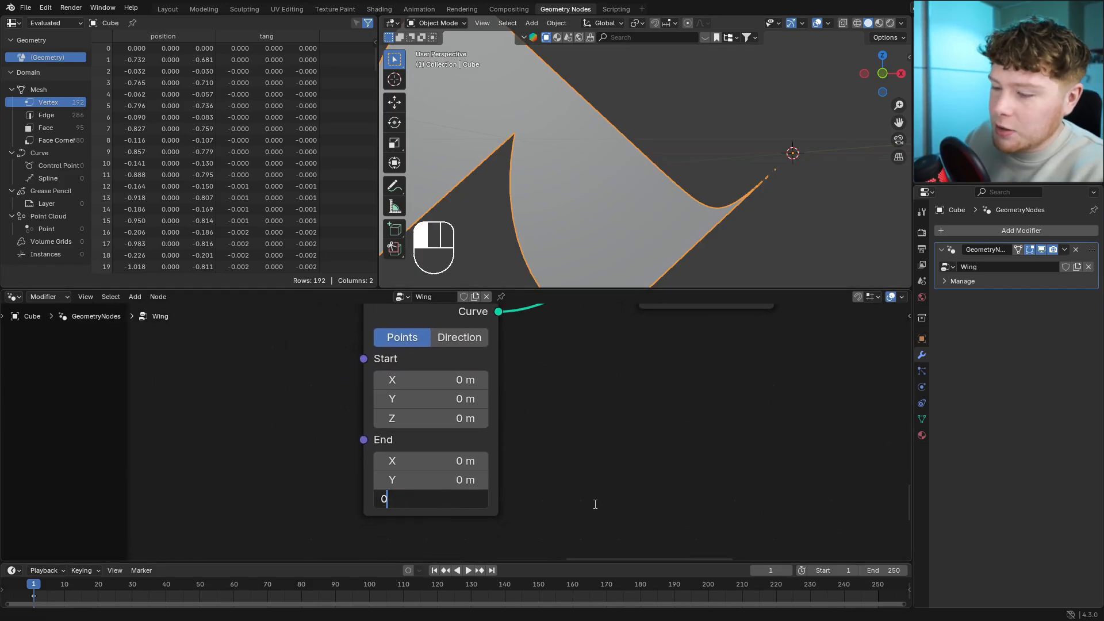
key(Return)
click(435, 481)
text(0.5)
key(Return)
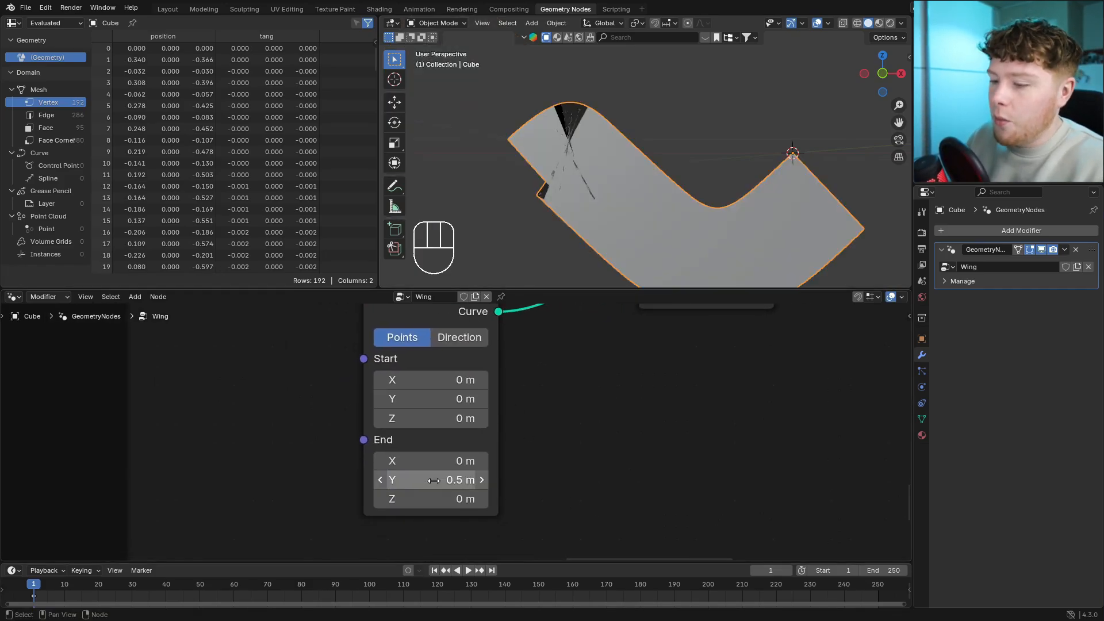
click(415, 399)
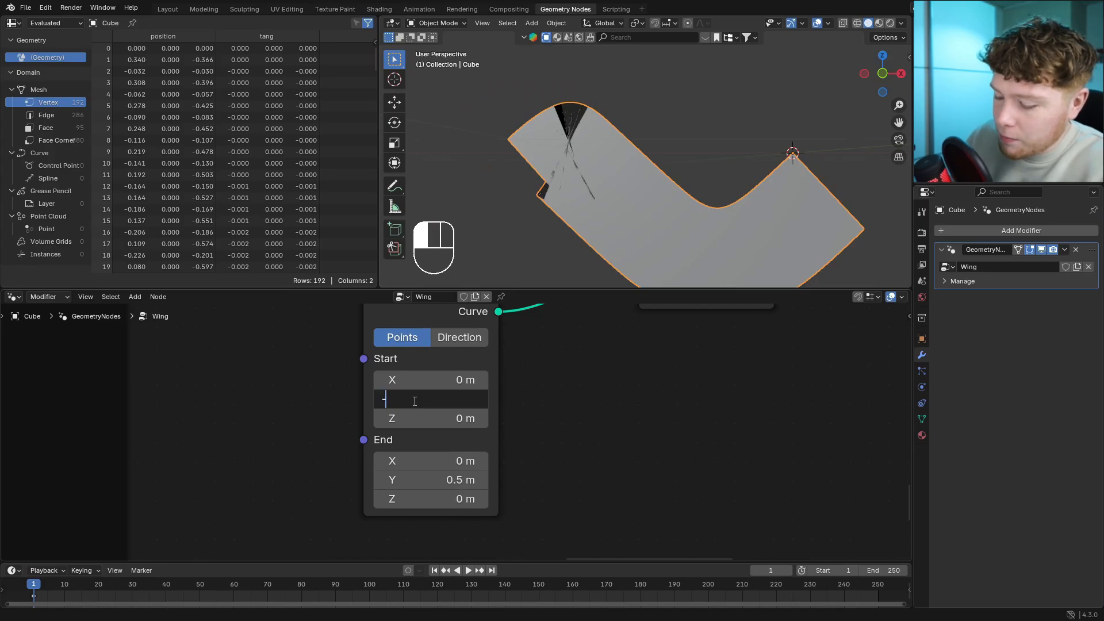
key(Return)
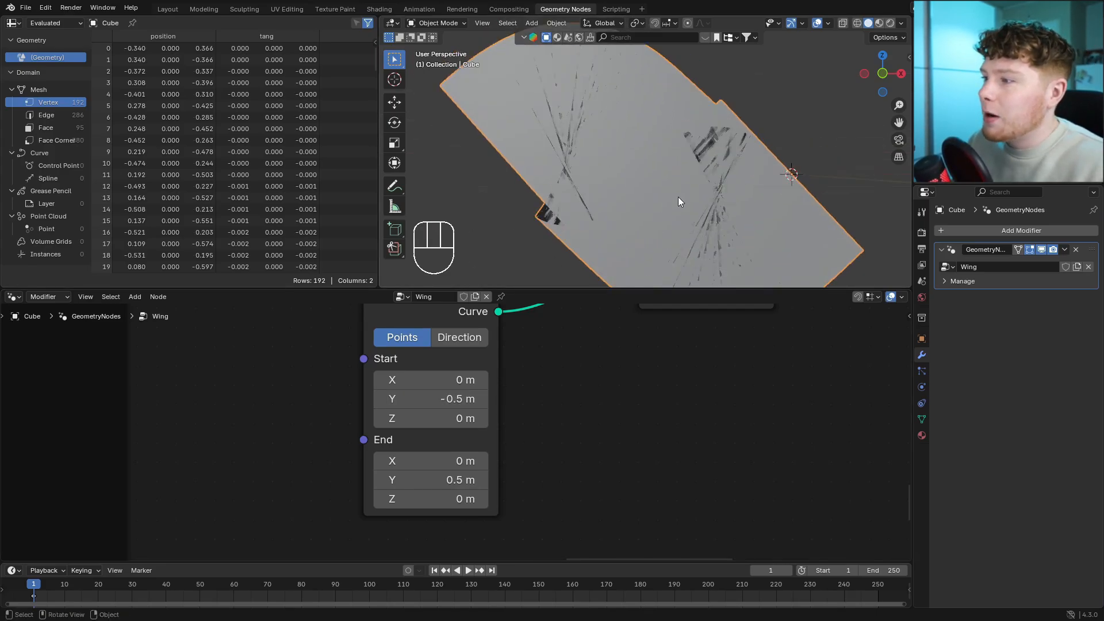
Insert a Set Curve Radius node before Curve to Mesh and set its radius to about 0.245 m.
scroll(535, 366, down, 4)
middle_drag(562, 377, 532, 454)
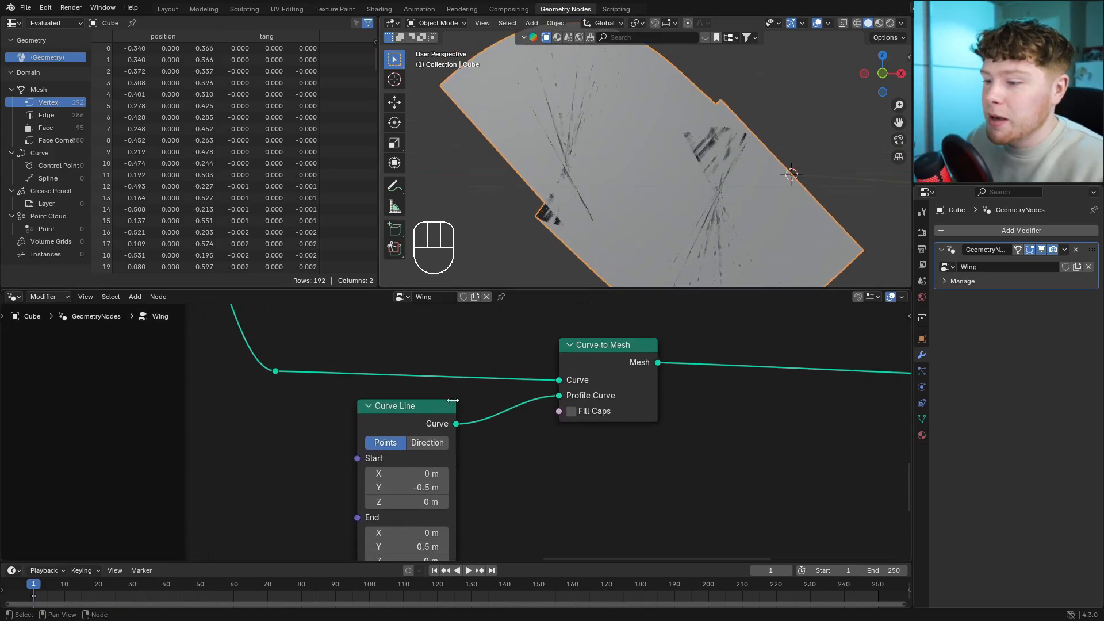
key(shift+a)
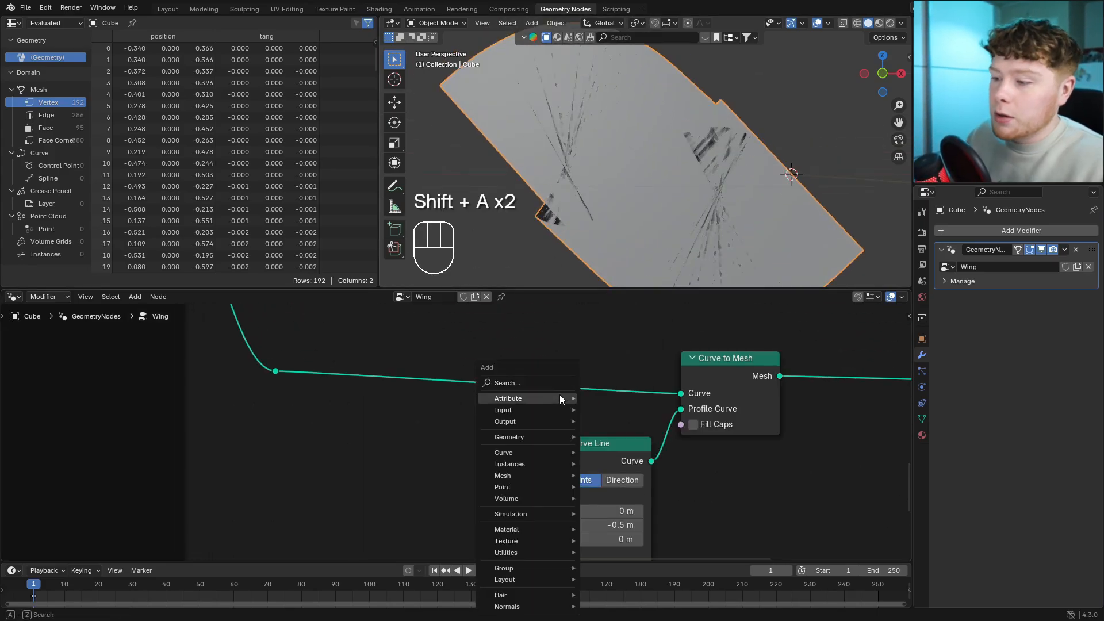
text(set c ra)
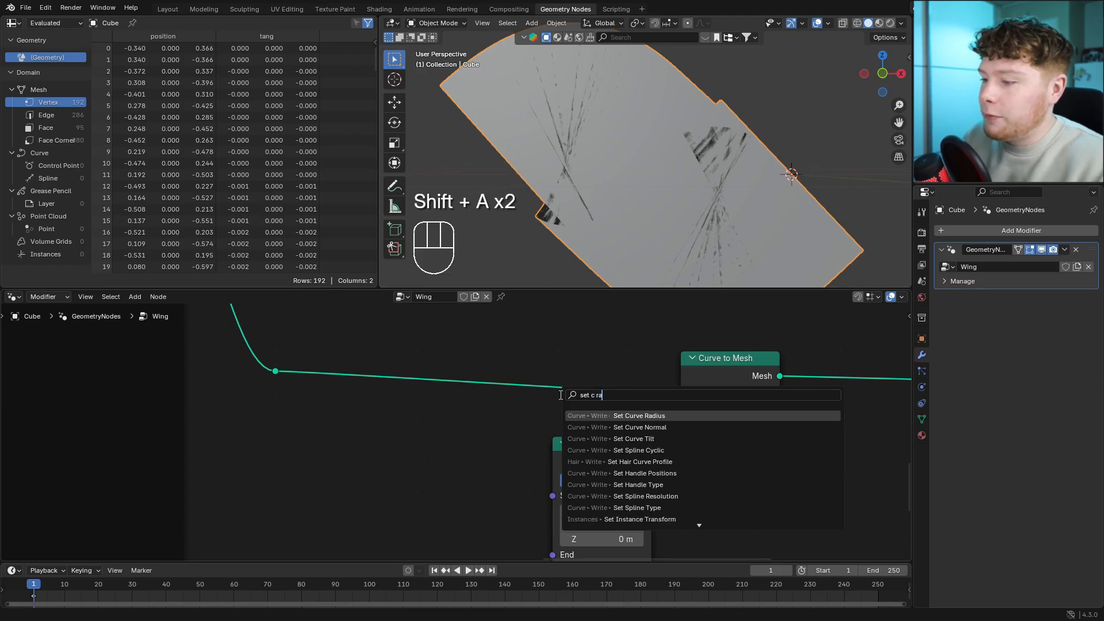
key(Return)
click(523, 352)
shift+drag(565, 417, 611, 417)
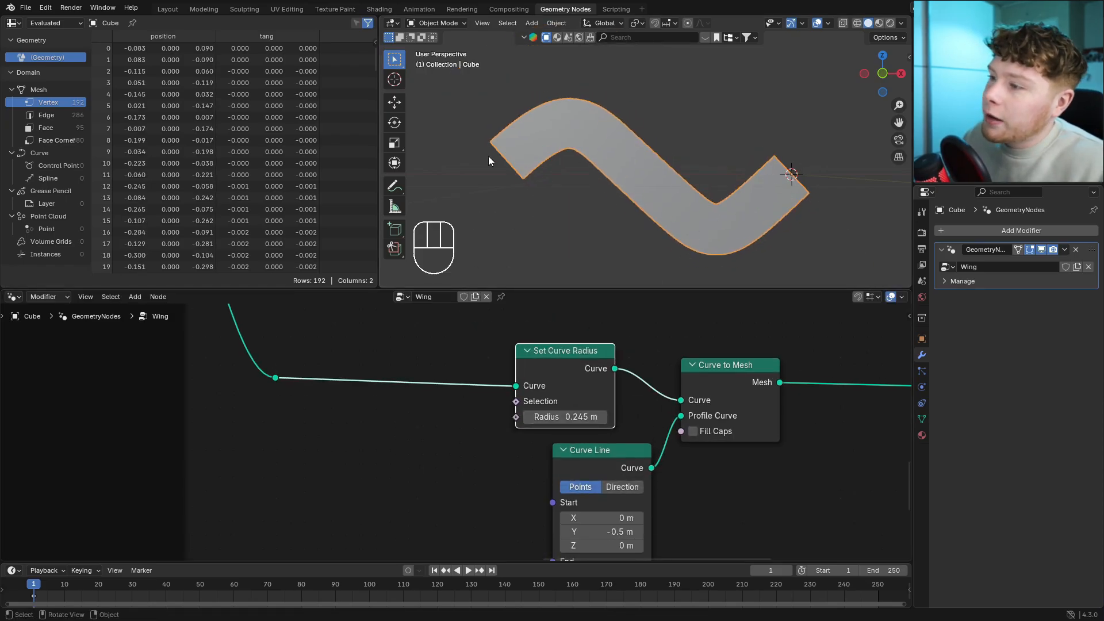
Add a Spline Parameter node ahead of the Set Curve Radius node.
key(shift+a)
text(s)
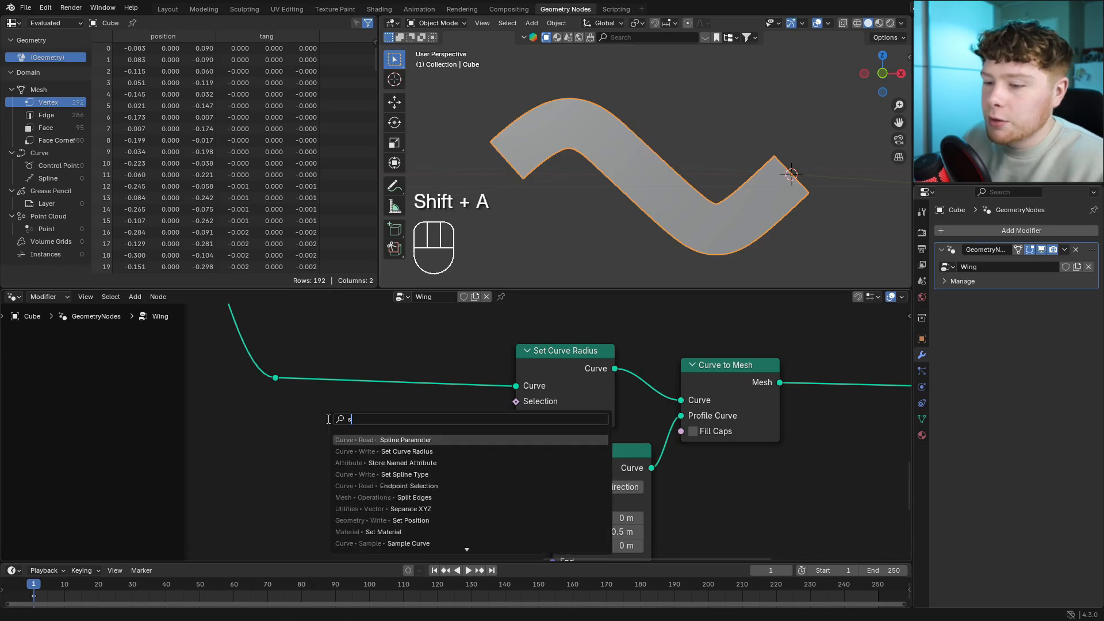
text(pl pa)
key(Return)
click(267, 405)
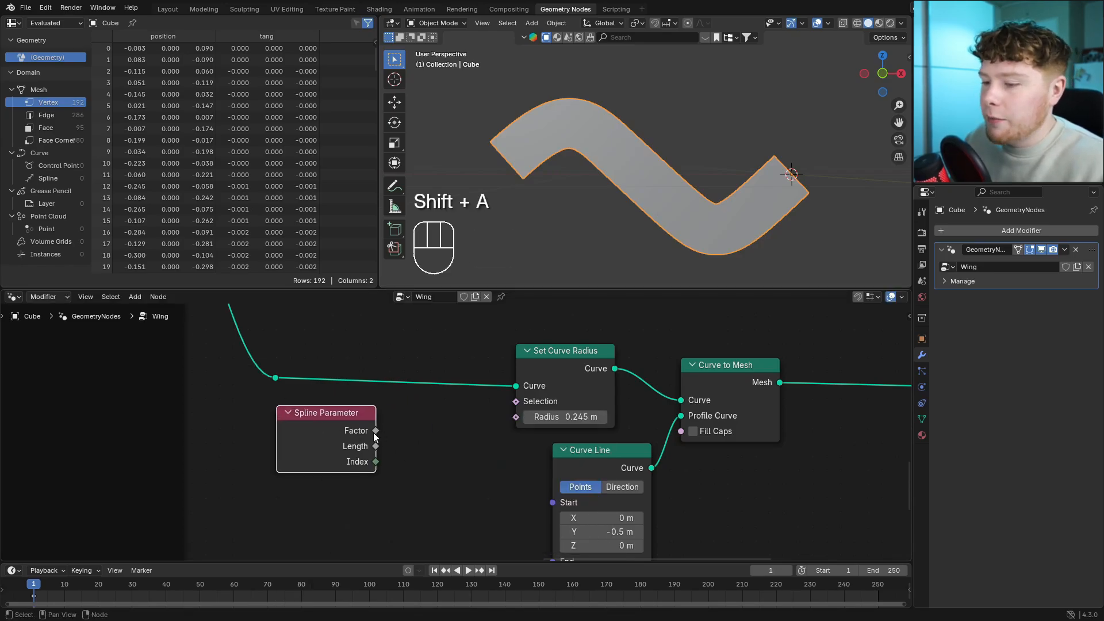
Connect the Spline Parameter's Factor to the Set Curve Radius node's Radius and insert a Map Range node on that link.
drag(374, 432, 516, 417)
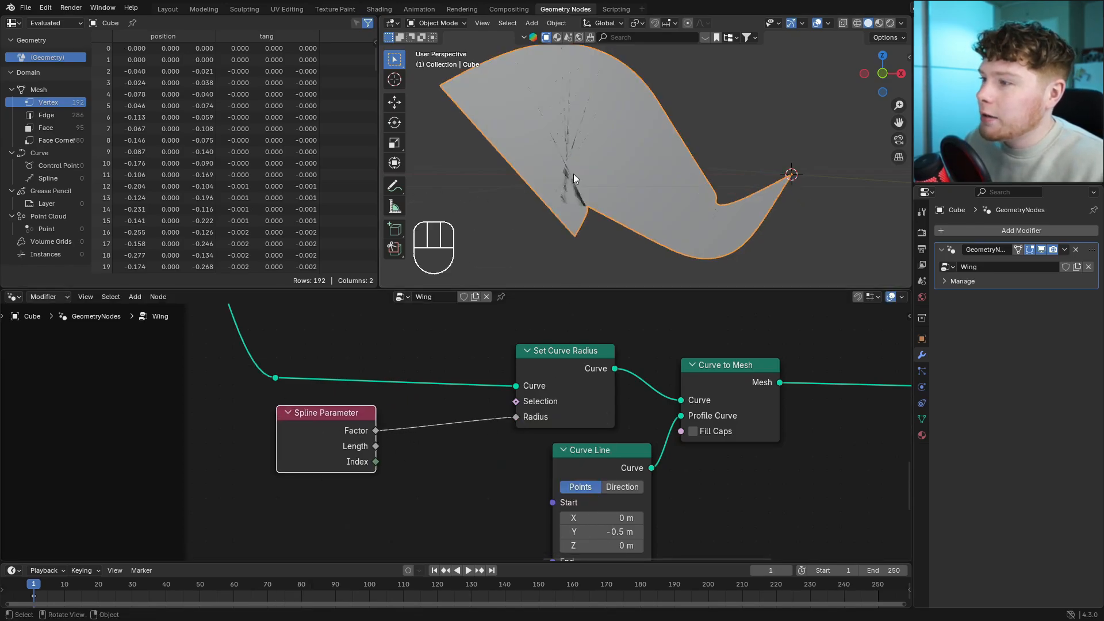
drag(344, 433, 268, 478)
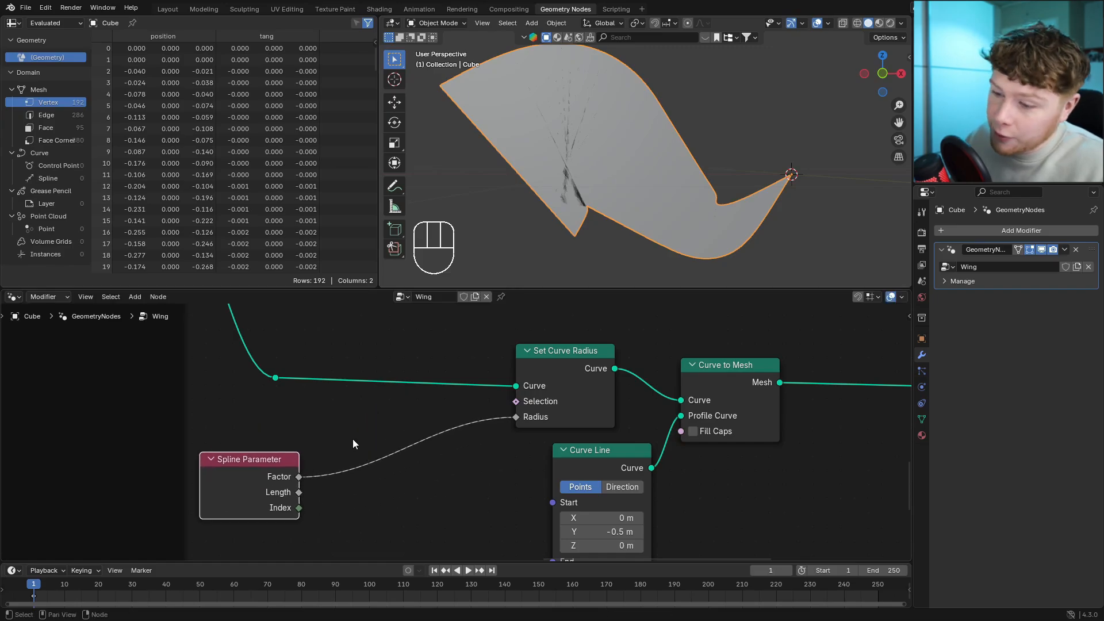
key(shift+a)
text(mapr)
key(Return)
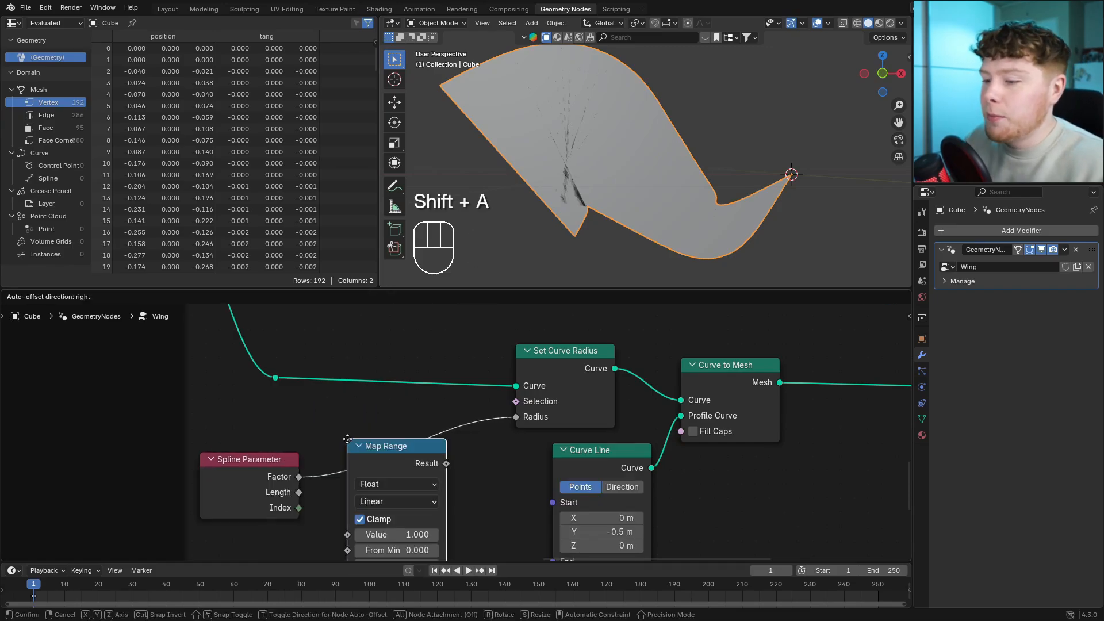
click(348, 401)
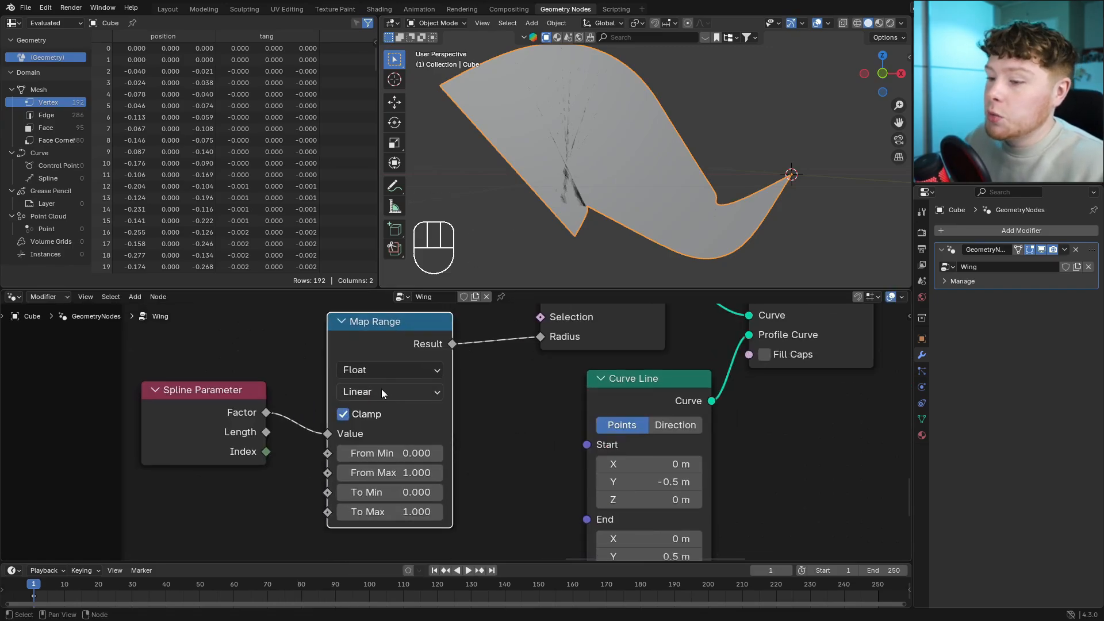
Set the Map Range node to Smoother Step interpolation, with To Min 1 and To Max 0.
click(381, 391)
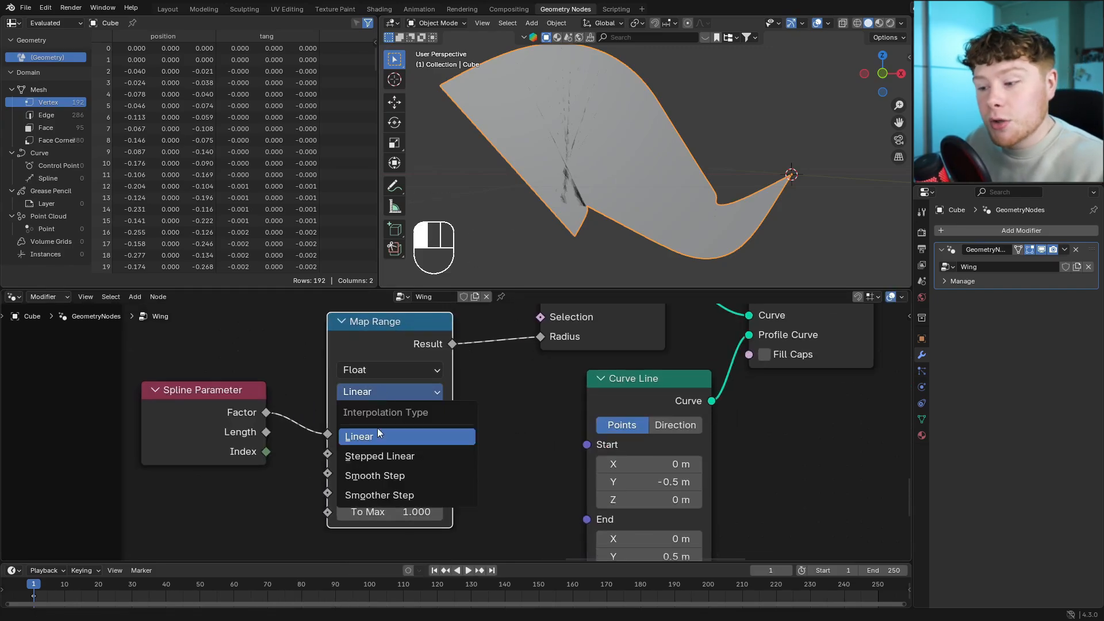
click(376, 495)
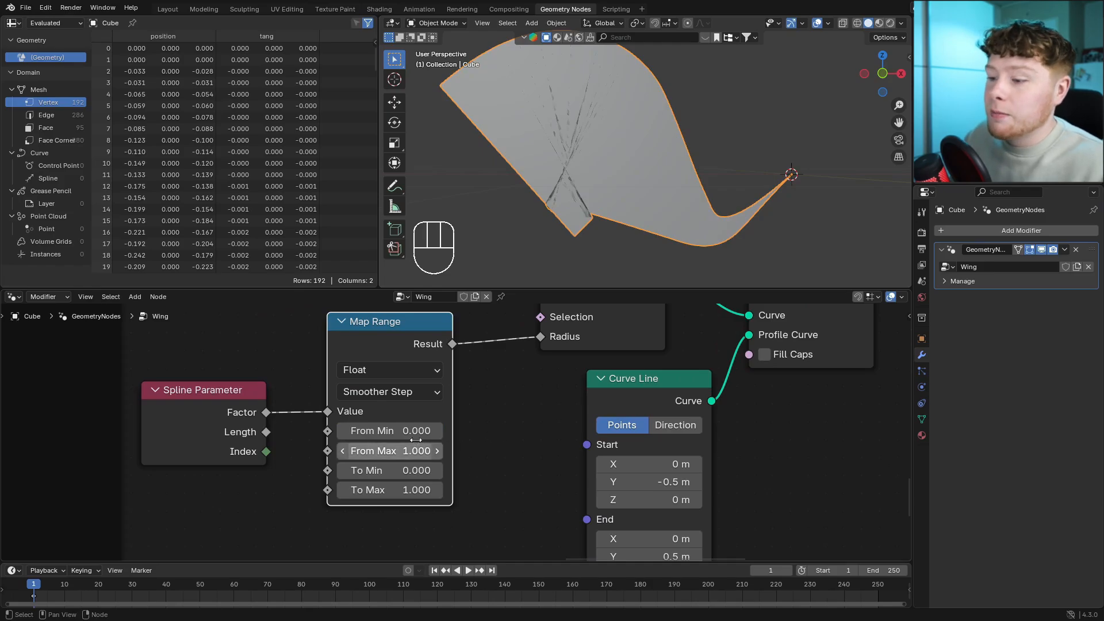
click(391, 470)
text(1)
key(Return)
click(391, 490)
text(0)
key(Return)
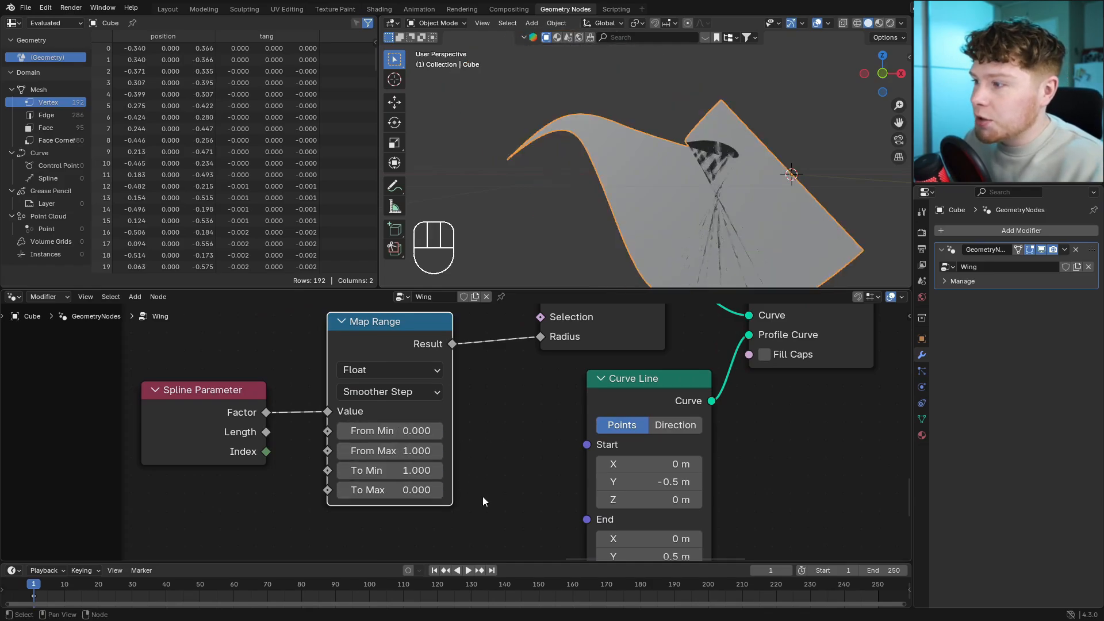
Reduce the Map Range node's To Min to 0.2 to narrow the mesh's wide end.
mouse_move(402, 470)
shift+mouse_down()
mouse_move(379, 470)
mouse_move(403, 470)
shift+mouse_up()
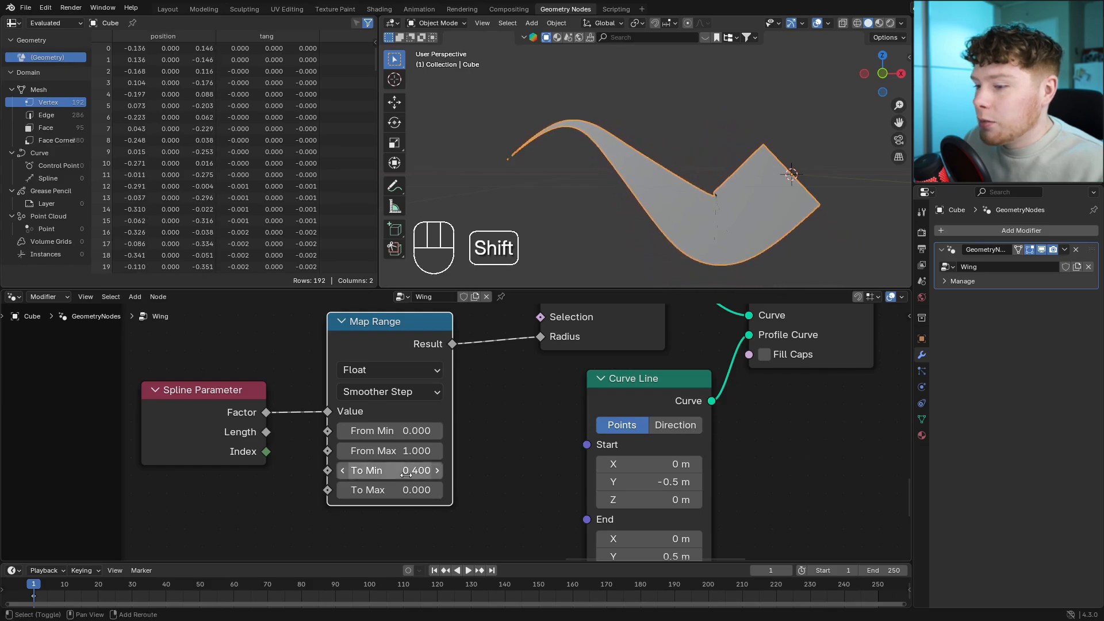
click(407, 473)
key(Return)
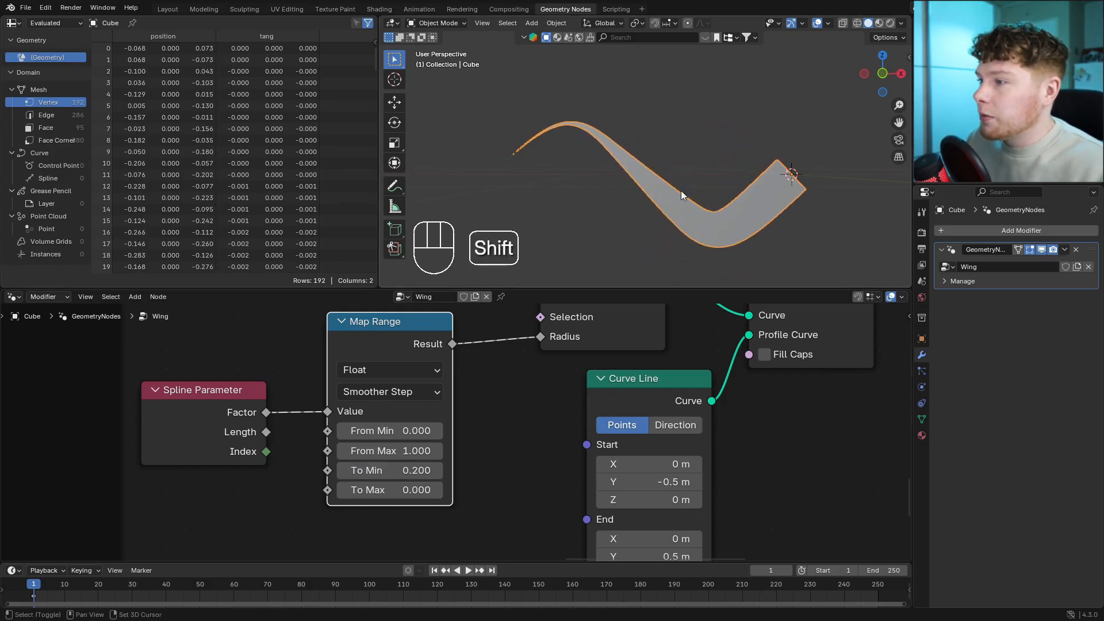
mouse_move(681, 191)
shift+middle_down()
mouse_move(637, 249)
mouse_move(660, 187)
shift+middle_up()
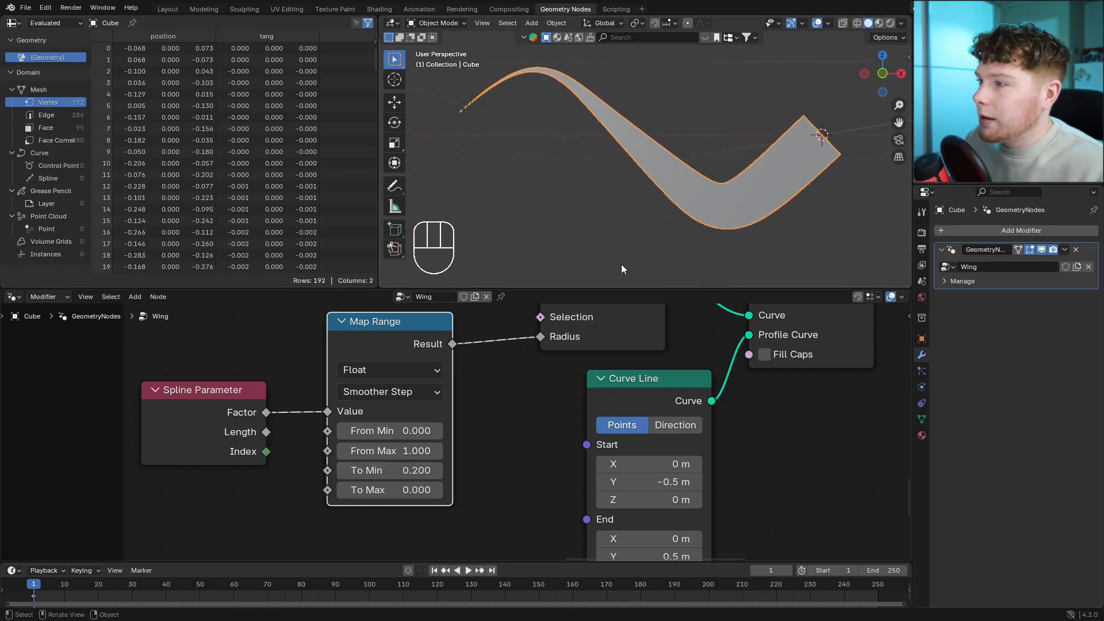
Tidy the layout by placing the Spline Parameter and Map Range nodes close to the Set Curve Radius node.
scroll(705, 404, down, 9)
middle_drag(464, 422, 398, 437)
drag(398, 438, 293, 460)
key(g)
click(416, 477)
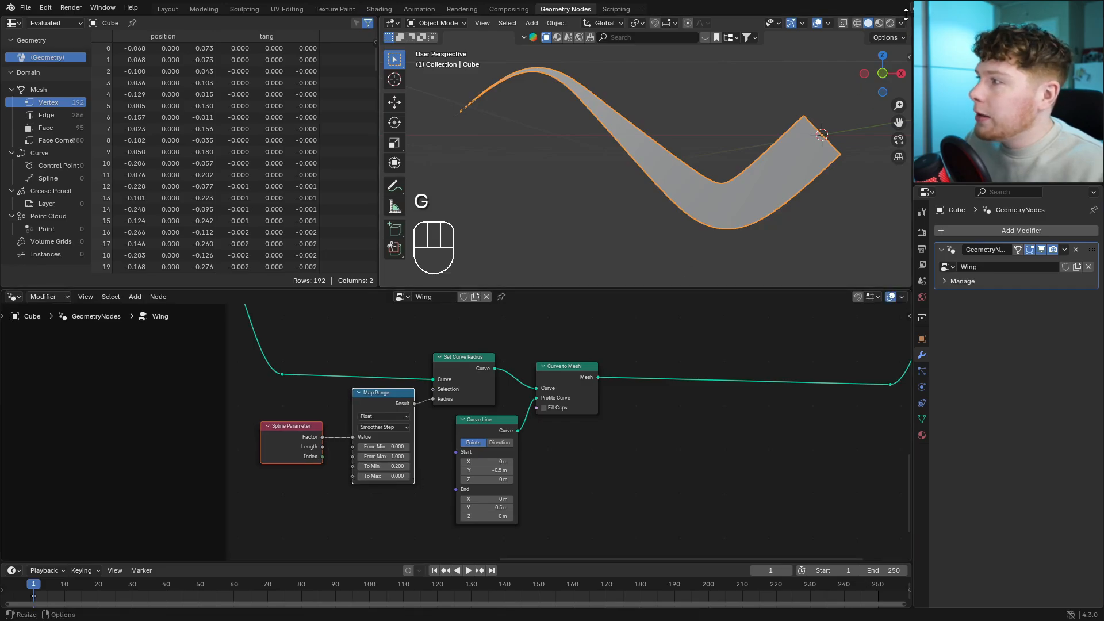
Show the viewport in wireframe and sketch annotation strokes across the edges at the mesh's wide end.
click(855, 24)
mouse_move(853, 62)
middle_down()
mouse_move(771, 211)
mouse_move(715, 232)
middle_up()
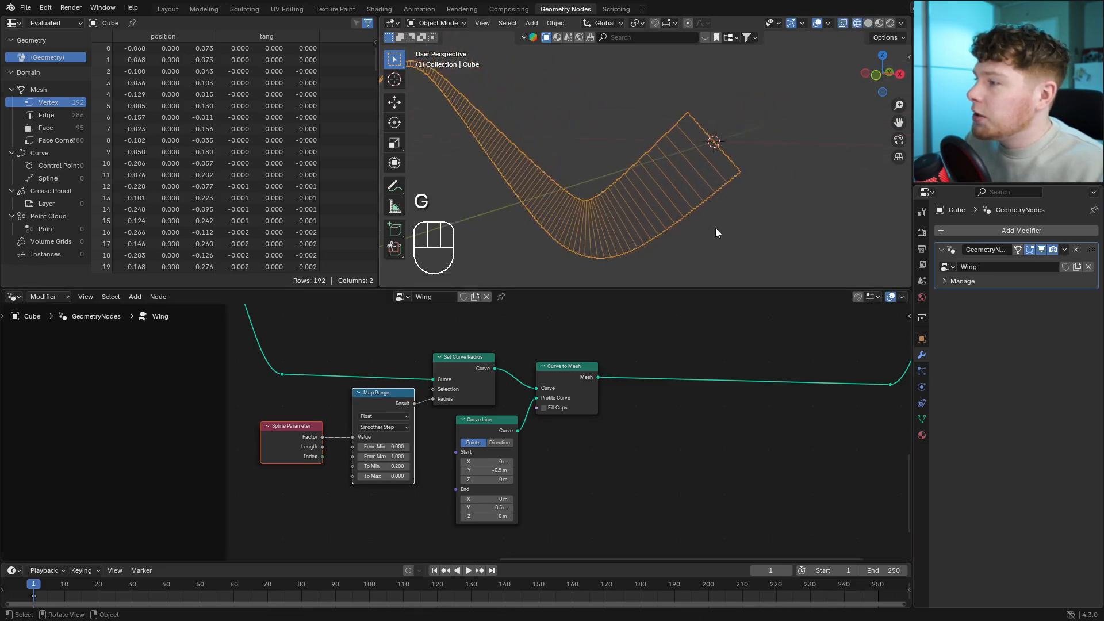
scroll(718, 230, up, 2)
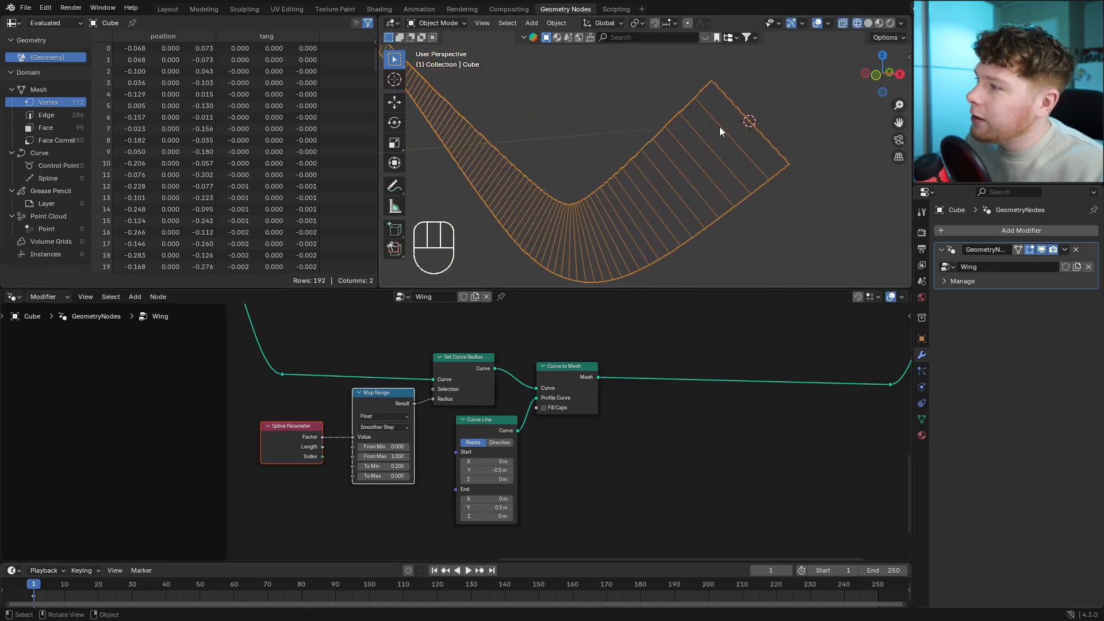
click(395, 186)
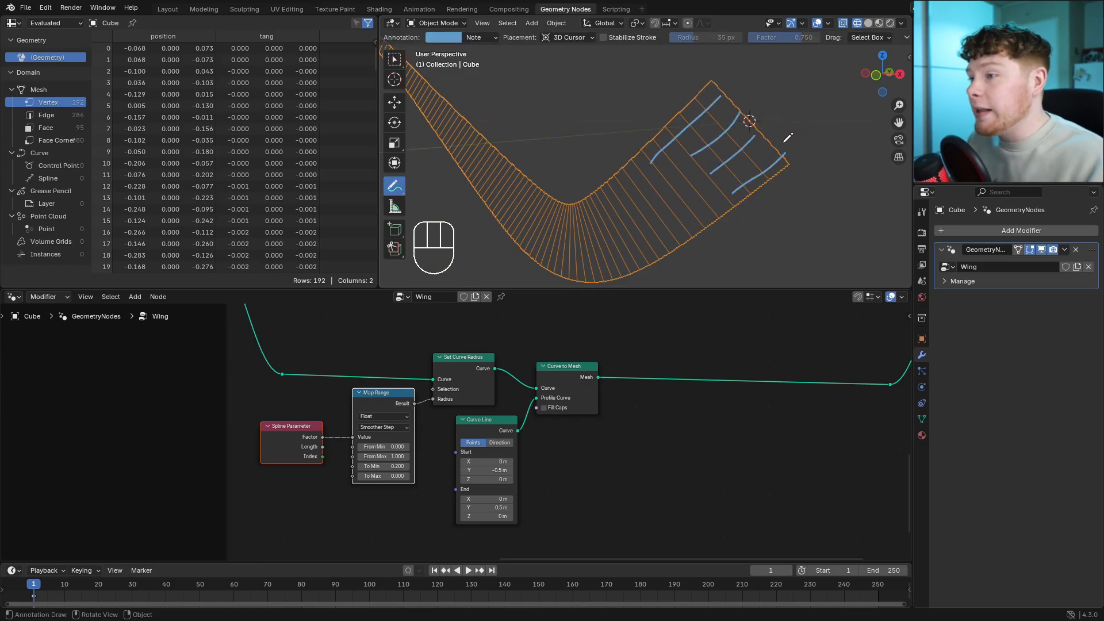
Insert a Resample Curve node between Curve Line and Curve to Mesh and set its count to 45.
middle_drag(557, 454, 493, 435)
scroll(477, 443, up, 1)
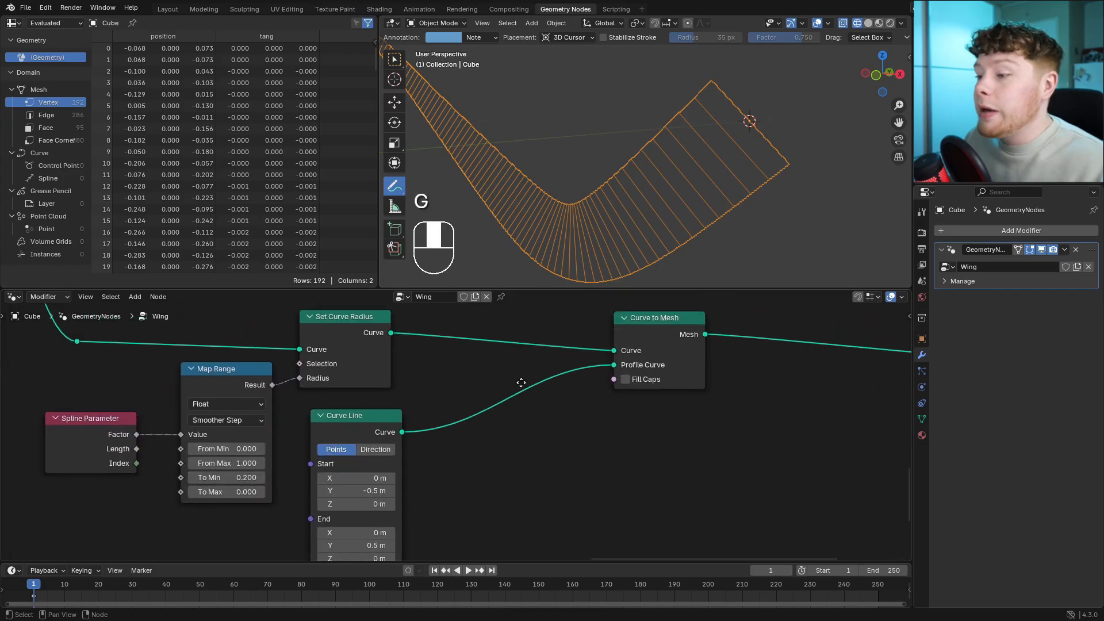
scroll(520, 382, up, 2)
key(shift+a)
text(res)
key(Return)
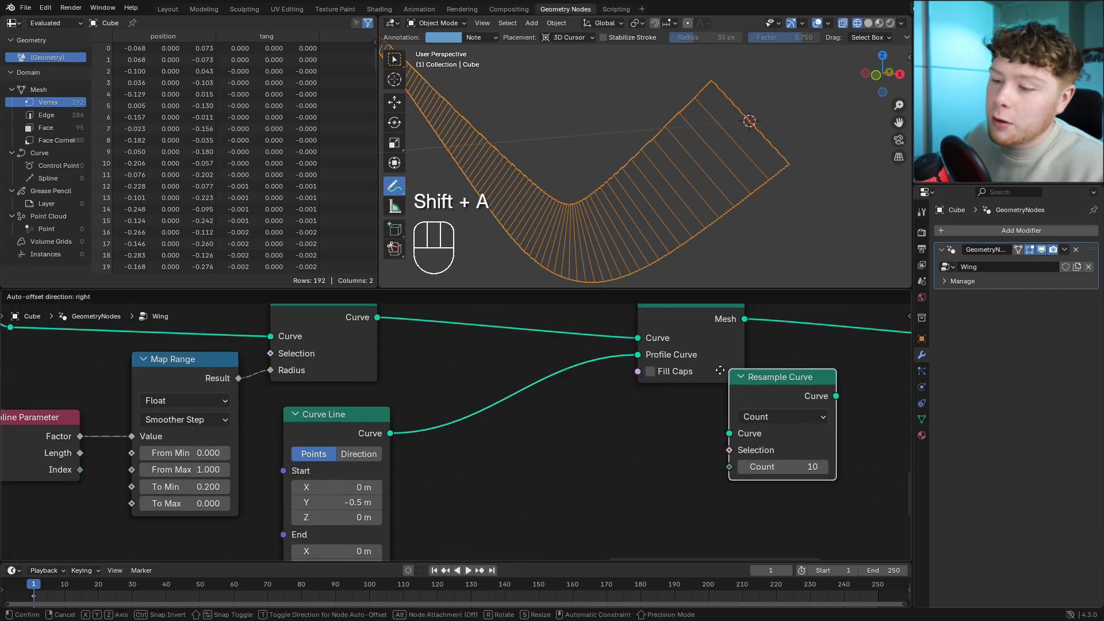
click(445, 373)
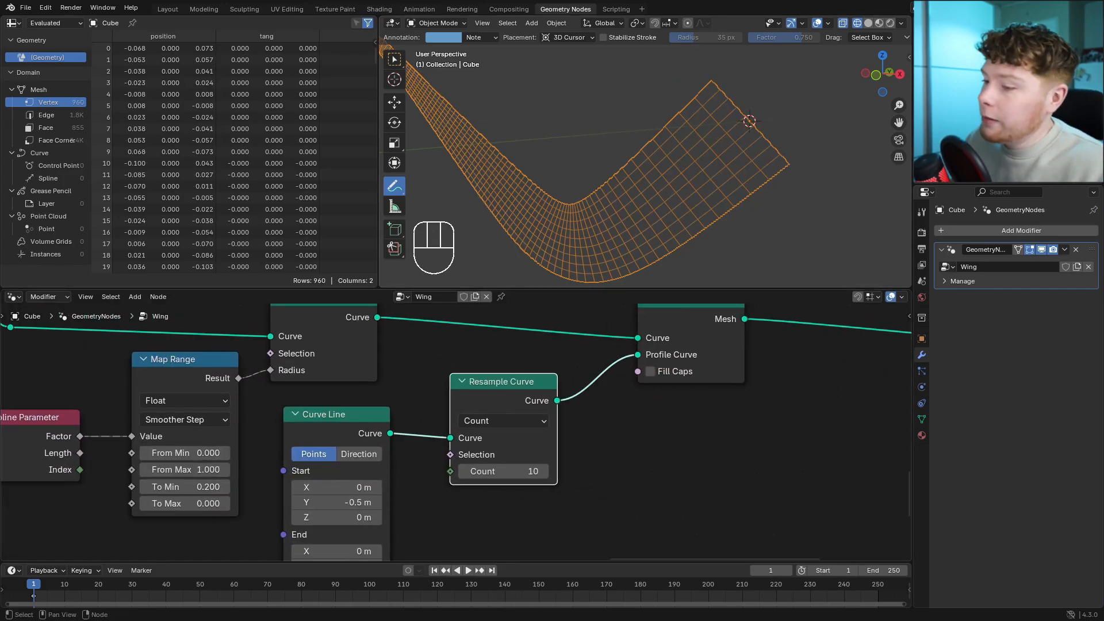
click(604, 490)
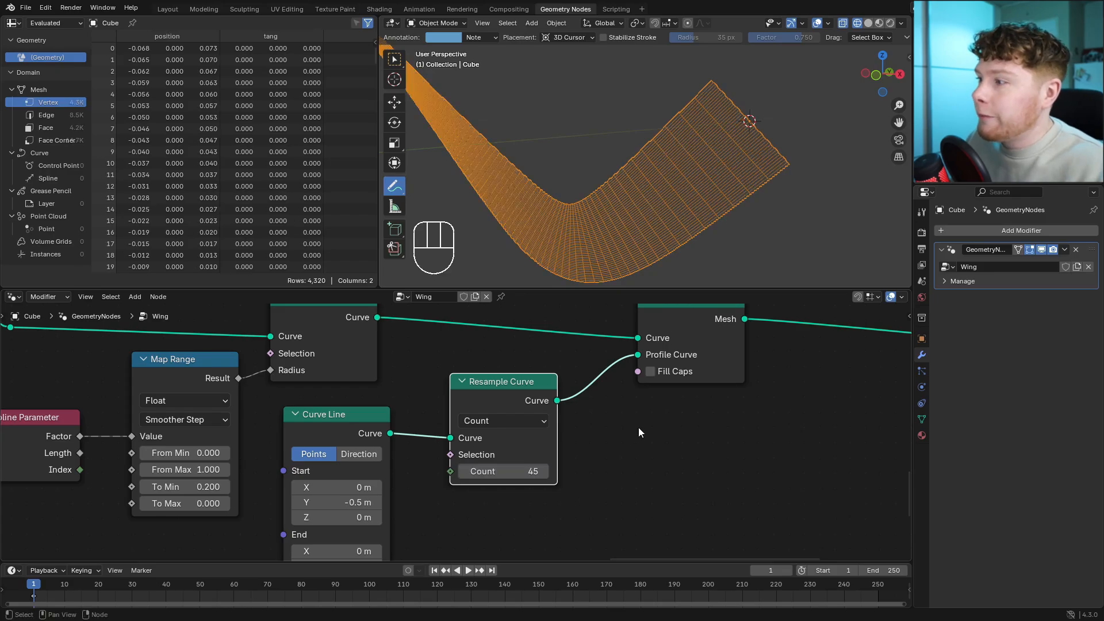
Duplicate the Resample Curve node onto the link before Set Curve Radius and set the copy's count to 100.
scroll(449, 432, down, 1)
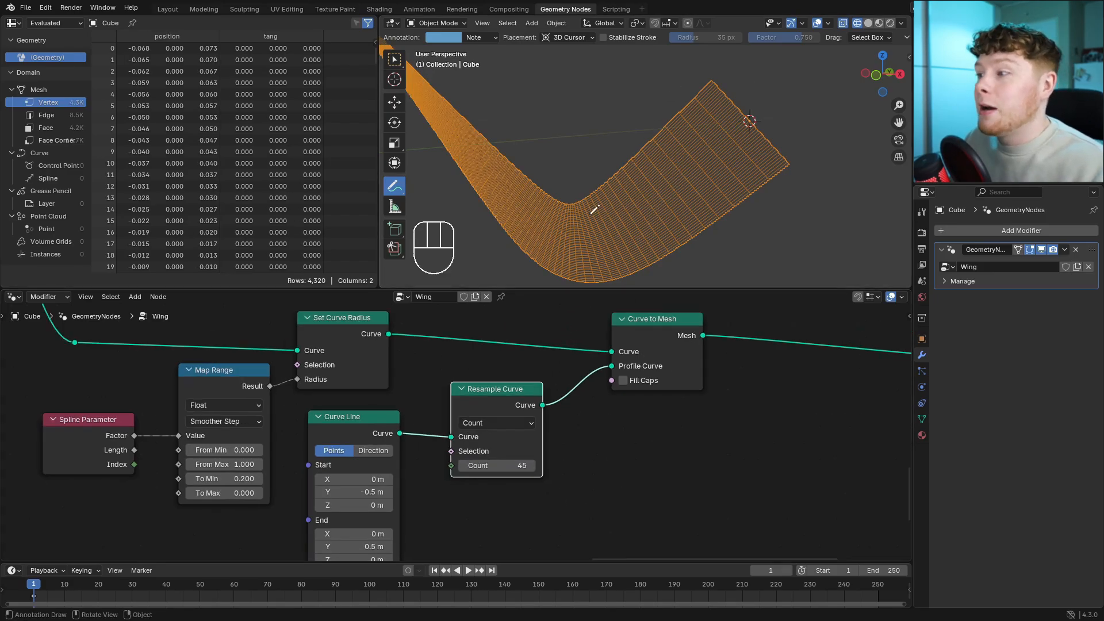
scroll(273, 429, down, 1)
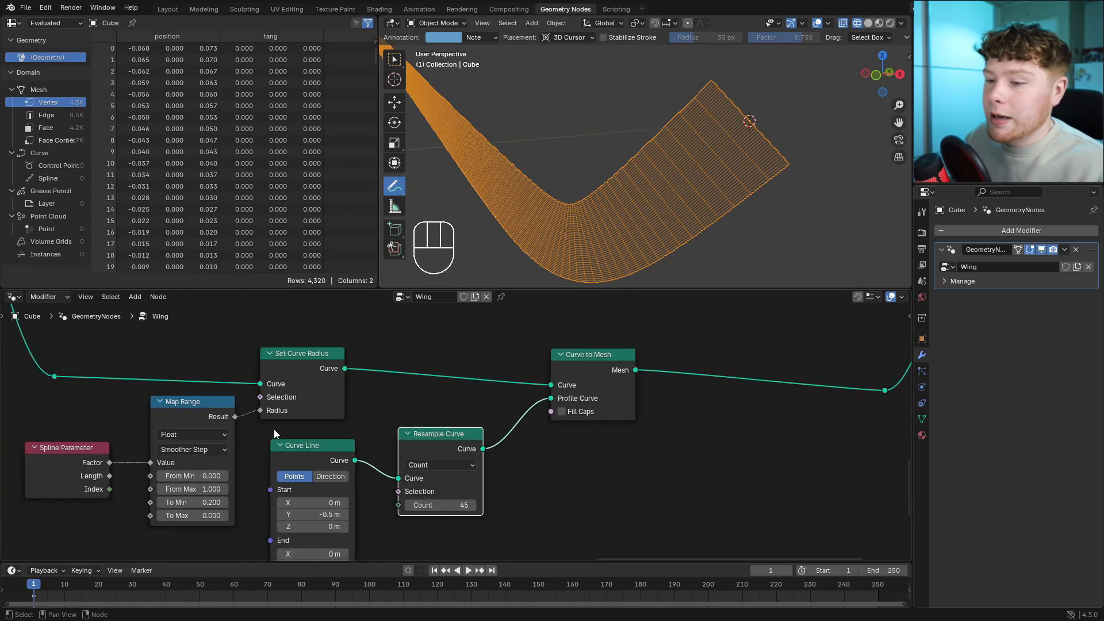
middle_drag(273, 429, 462, 456)
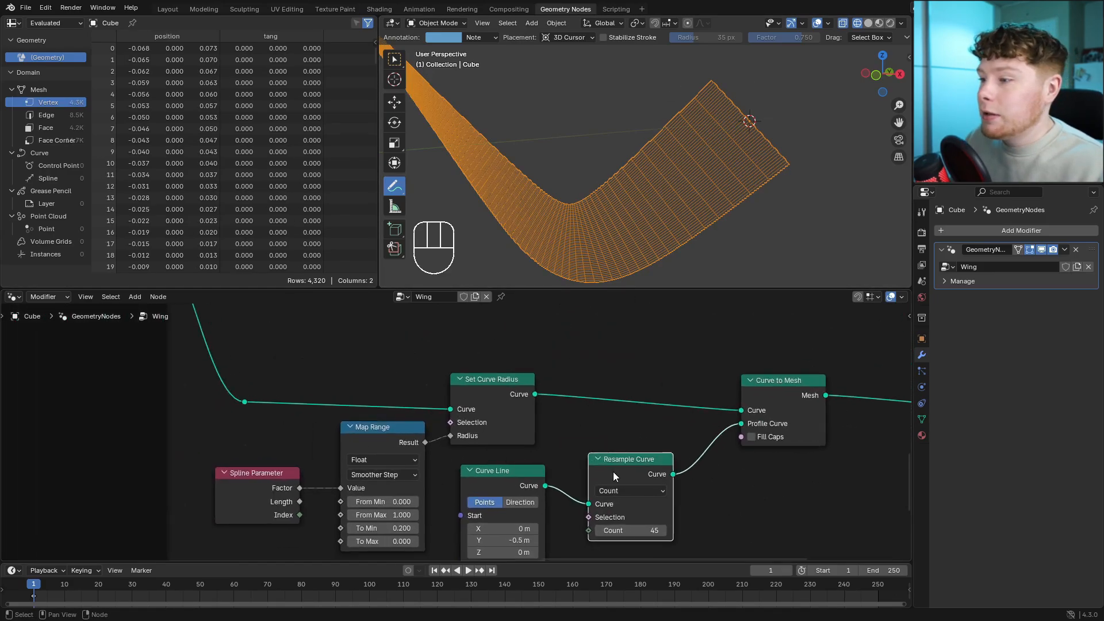
mouse_move(614, 471)
mouse_down()
mouse_move(624, 464)
mouse_move(600, 455)
mouse_up()
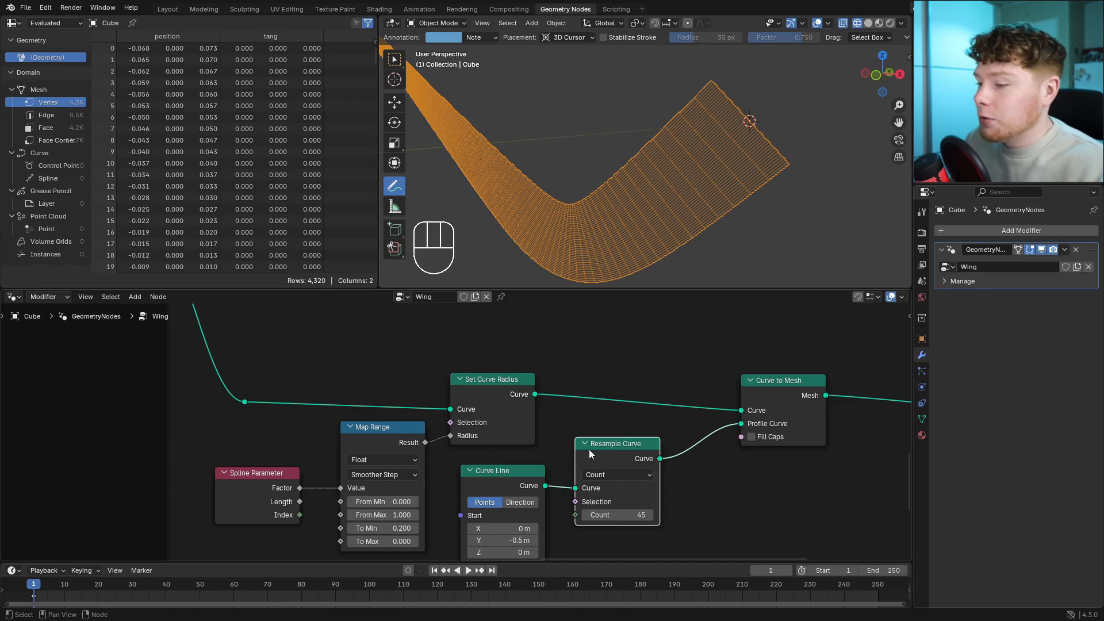
key(shift+d)
click(334, 337)
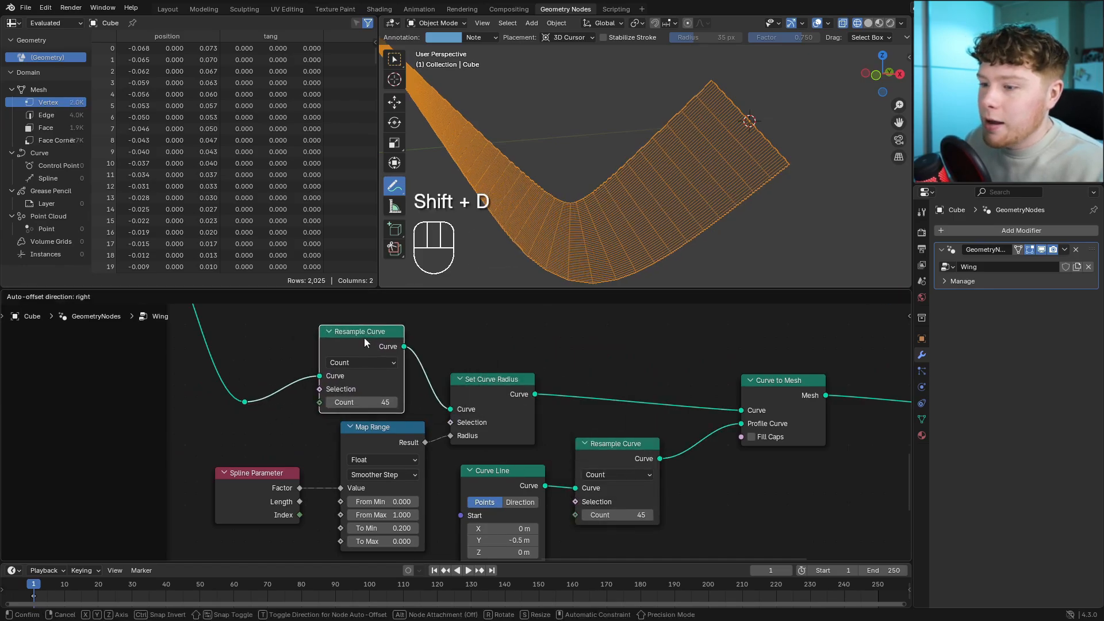
click(368, 403)
text(100)
key(Return)
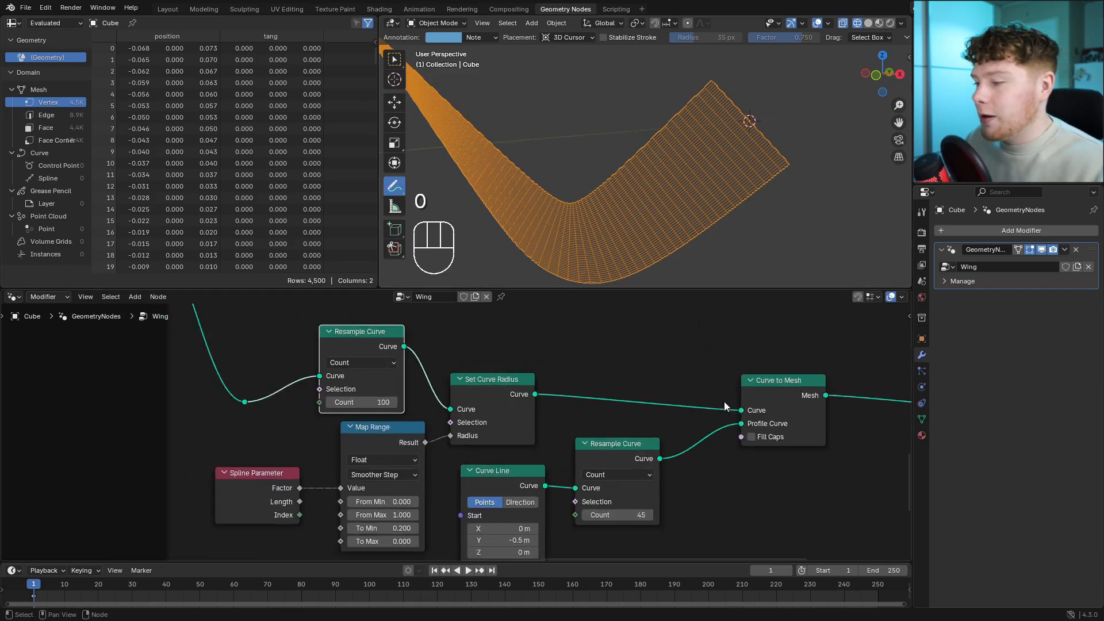
Insert an Instance on Points node after Curve to Mesh, leaving space between them and moving the output reroute aside.
middle_drag(723, 402, 334, 400)
scroll(478, 364, down, 2)
key(shift+a)
text(instance)
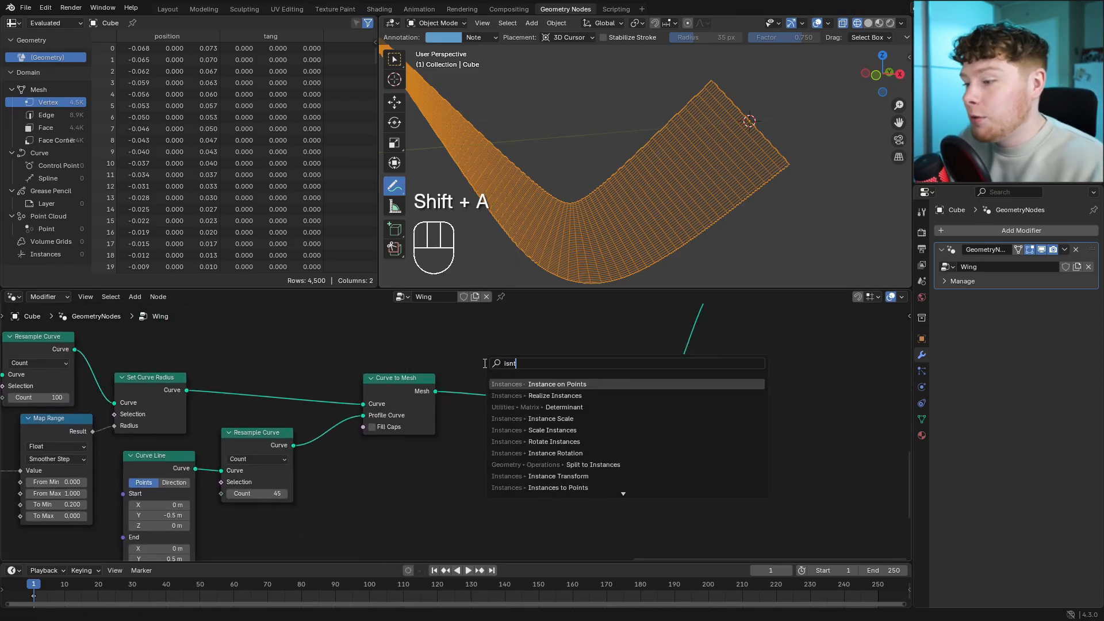
key(Return)
click(488, 361)
drag(502, 338, 652, 441)
key(g)
click(708, 433)
click(584, 365)
drag(585, 365, 590, 382)
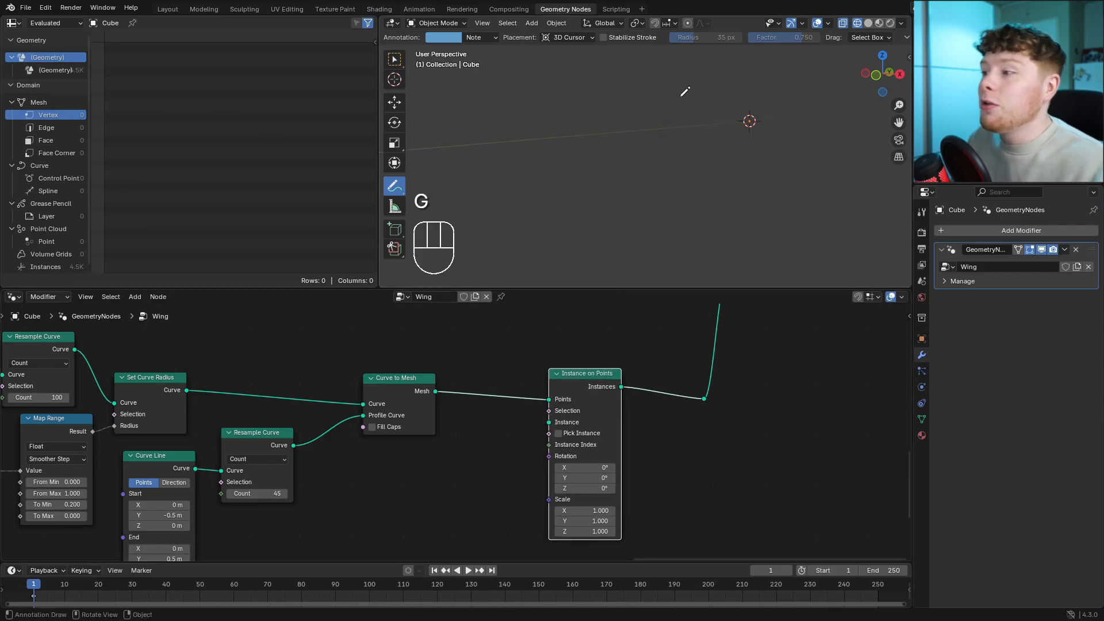
click(518, 386)
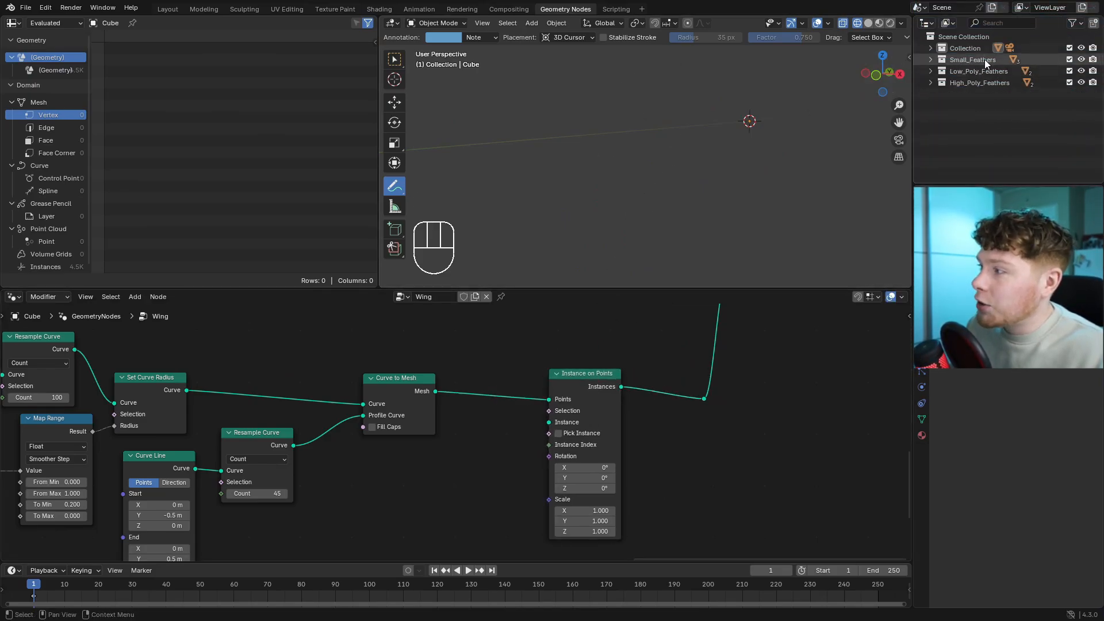
Bring in the Small_Feathers collection with Separate Children and Reset Children enabled, and connect it to the Instance input of Instance on Points.
drag(985, 59, 367, 449)
ctrl+middle_drag(446, 482, 446, 441)
click(304, 477)
click(304, 504)
scroll(447, 441, down, 2)
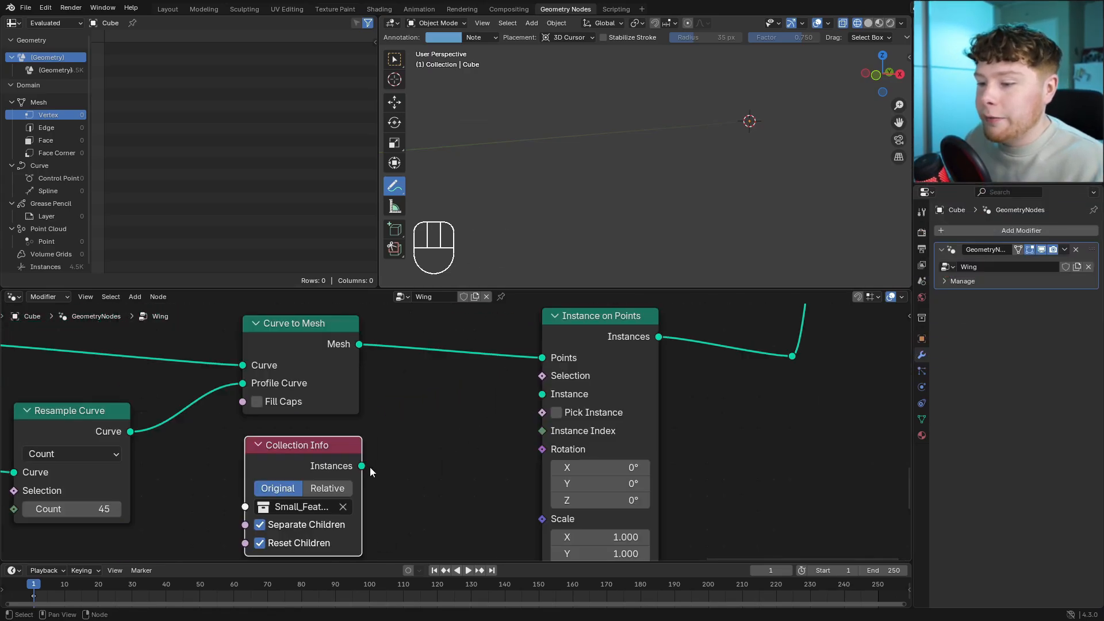
drag(361, 466, 542, 394)
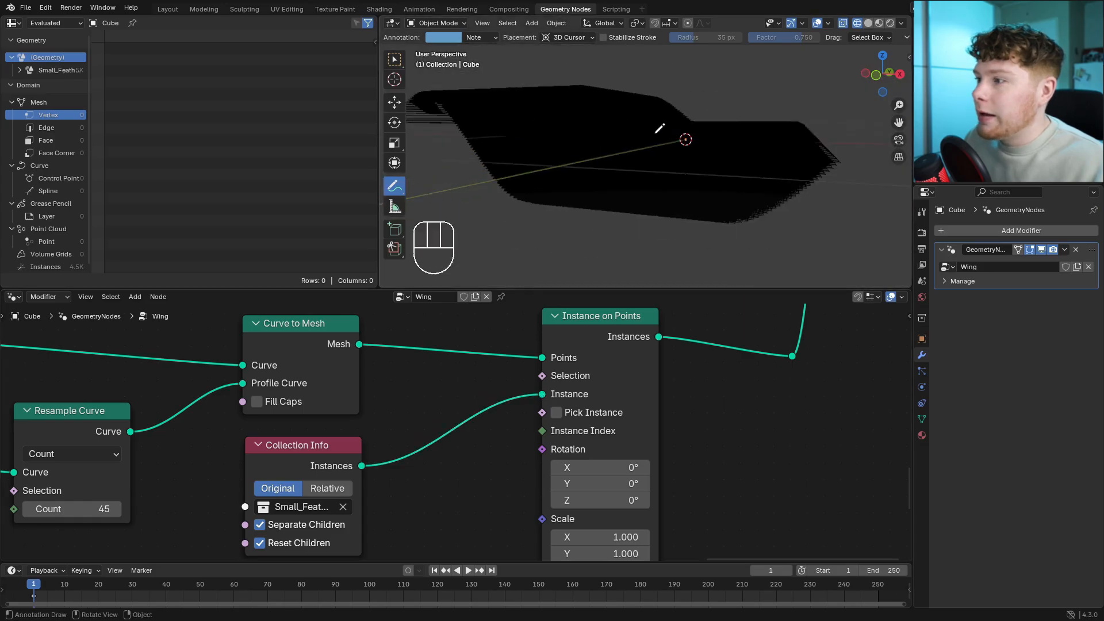
middle_drag(661, 123, 662, 147)
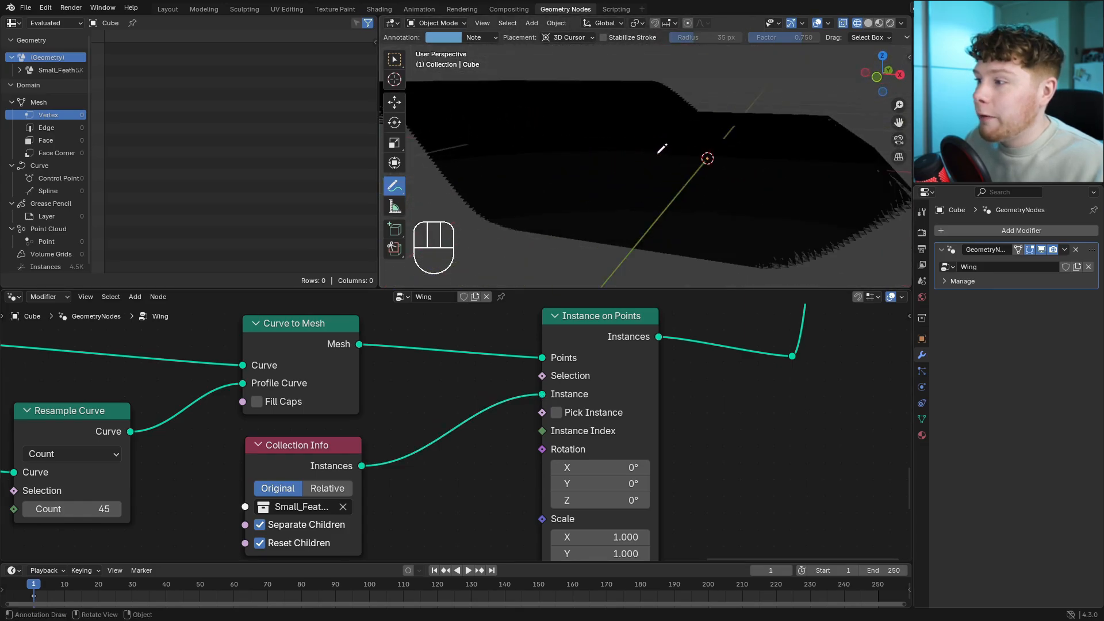
drag(300, 446, 449, 388)
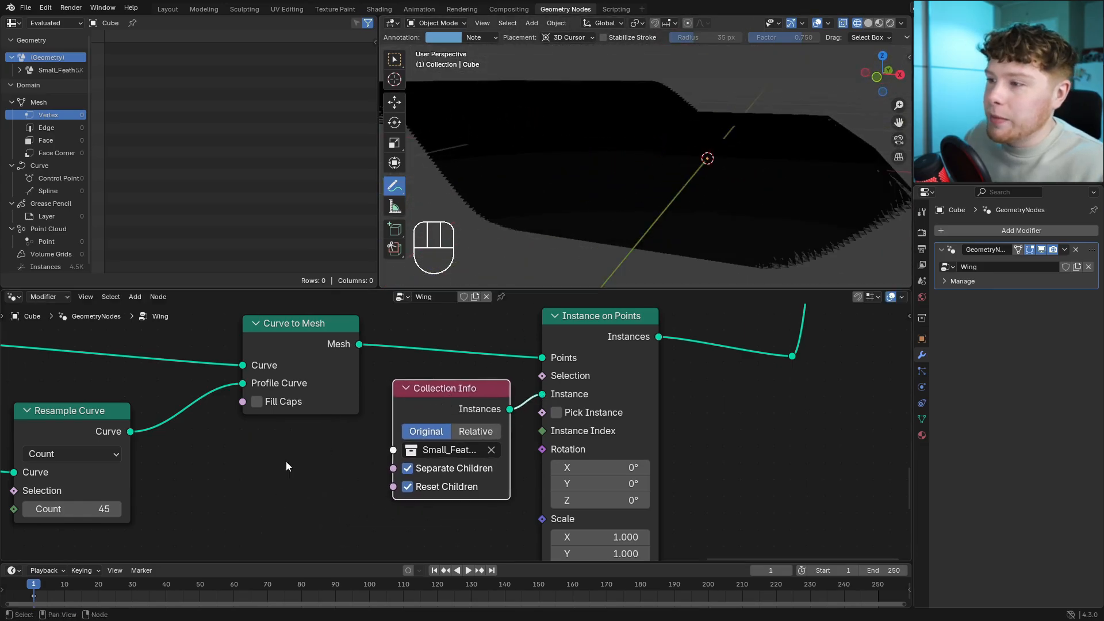
Set the count of the Resample Curve node after Curve Line to 10.
scroll(189, 481, down, 5)
middle_drag(178, 484, 510, 410)
scroll(486, 423, up, 5)
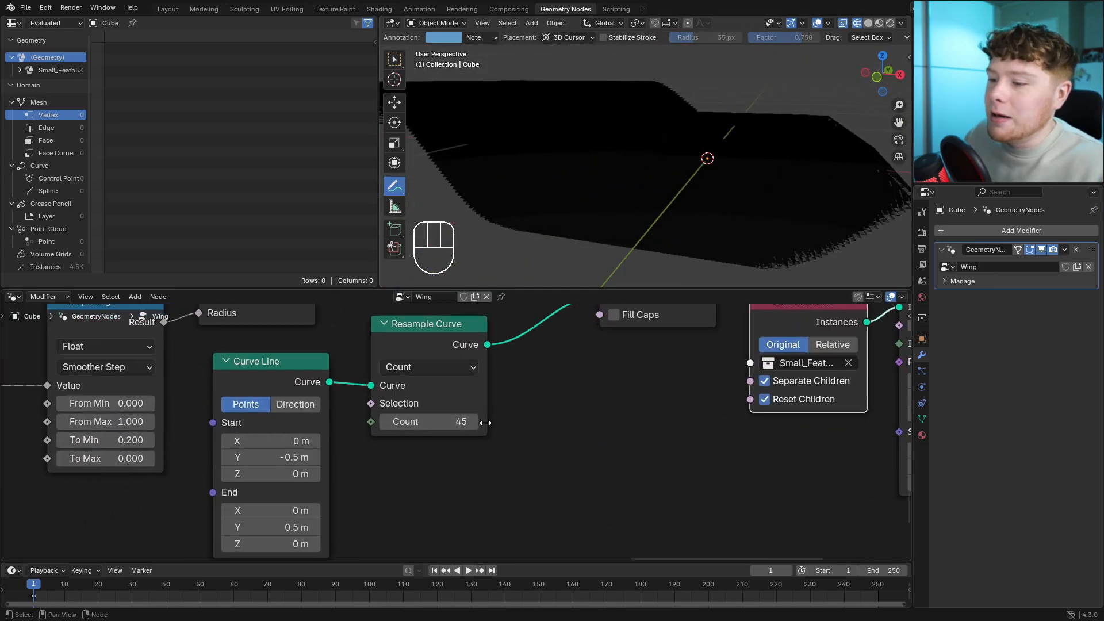
double_click(439, 425)
text(1)
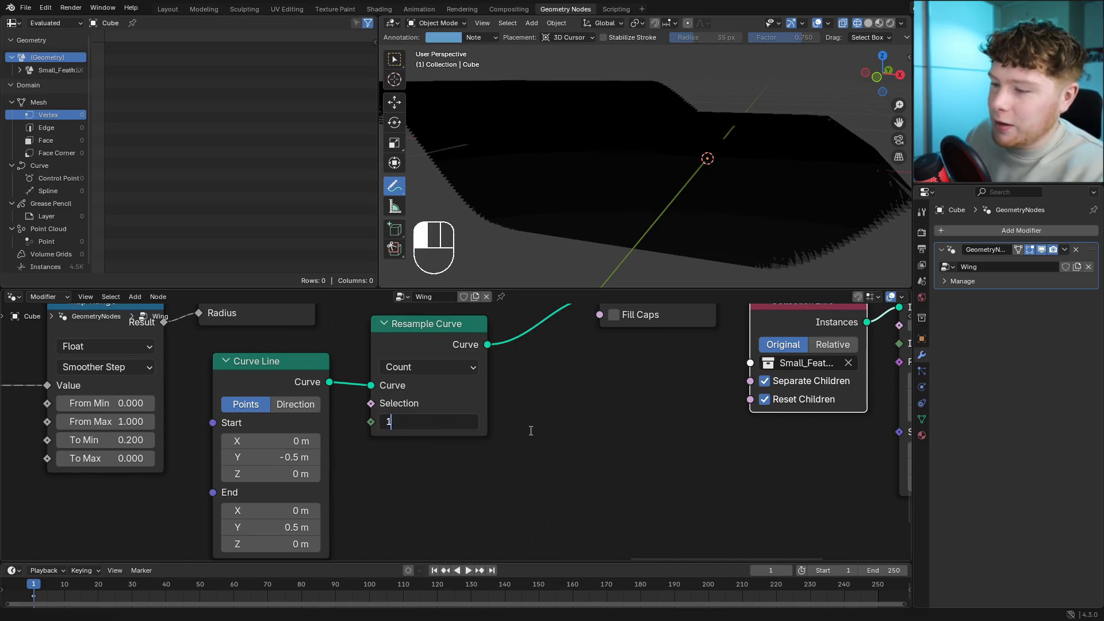
text(0)
key(Return)
Set the count of the Resample Curve node before Set Curve Radius to 10.
middle_drag(235, 319, 488, 431)
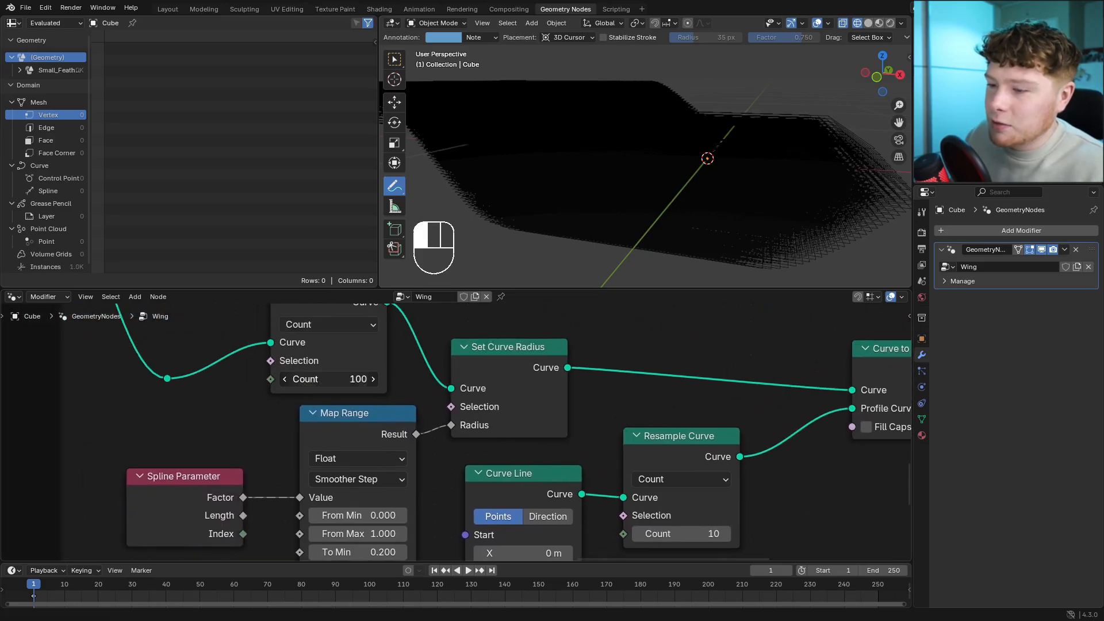
click(488, 417)
middle_drag(630, 223, 654, 197)
middle_drag(653, 520, 547, 451)
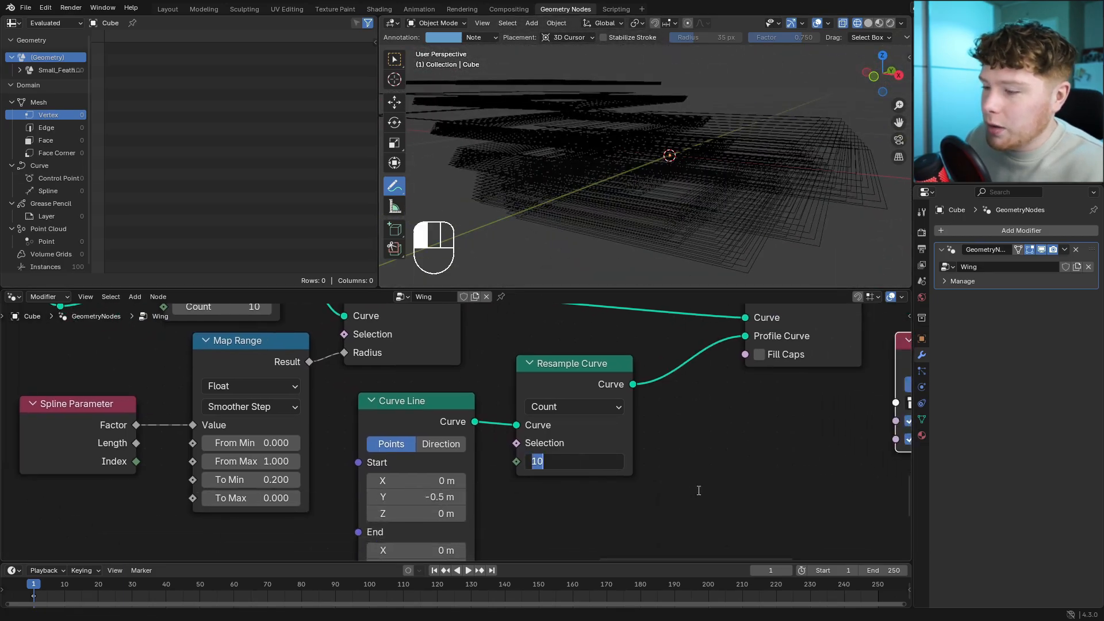
Set the count of the Resample Curve node after Curve Line to 3 and display the viewport in solid shading.
text(3)
key(Return)
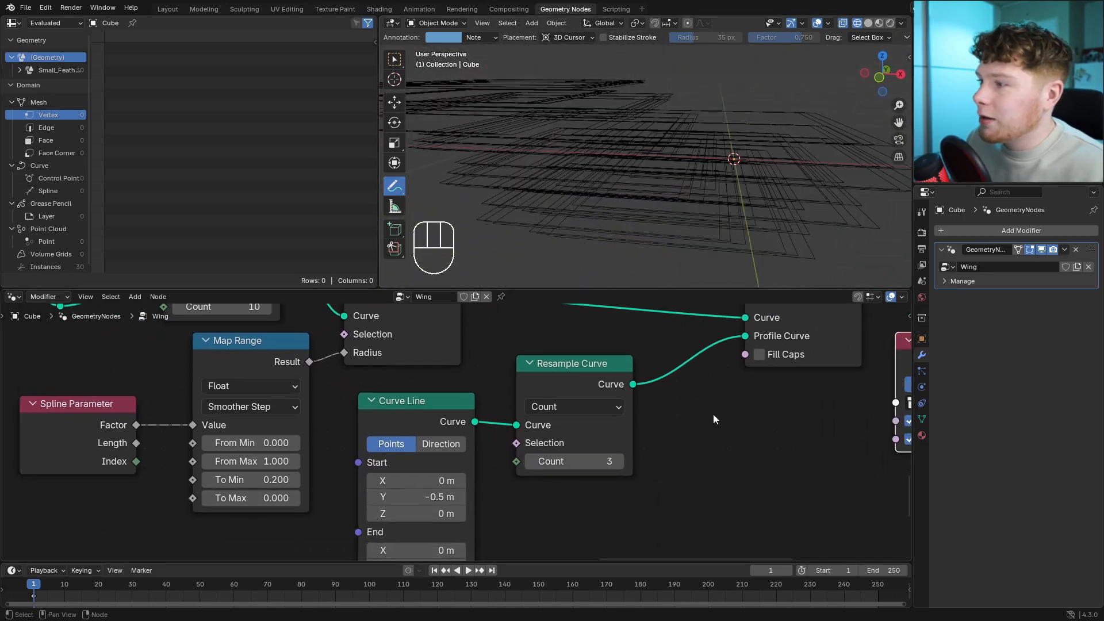
scroll(713, 419, down, 4)
middle_drag(713, 419, 379, 411)
middle_drag(681, 466, 584, 467)
shift+drag(584, 466, 585, 466)
middle_drag(576, 208, 517, 198)
shift+middle_drag(518, 198, 653, 242)
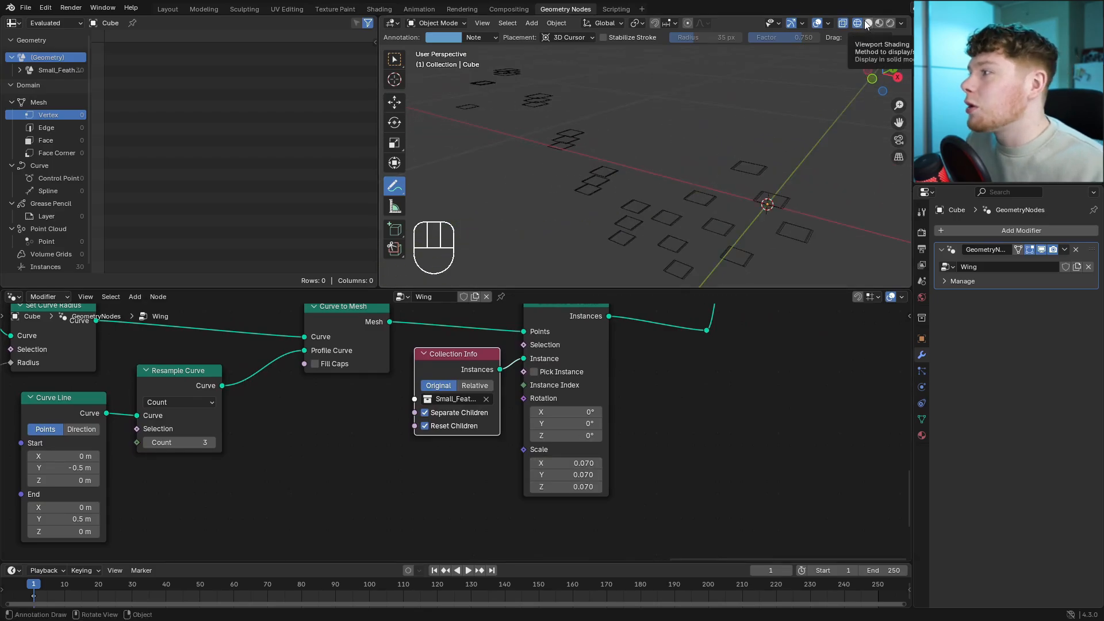
click(867, 25)
middle_drag(645, 201, 627, 205)
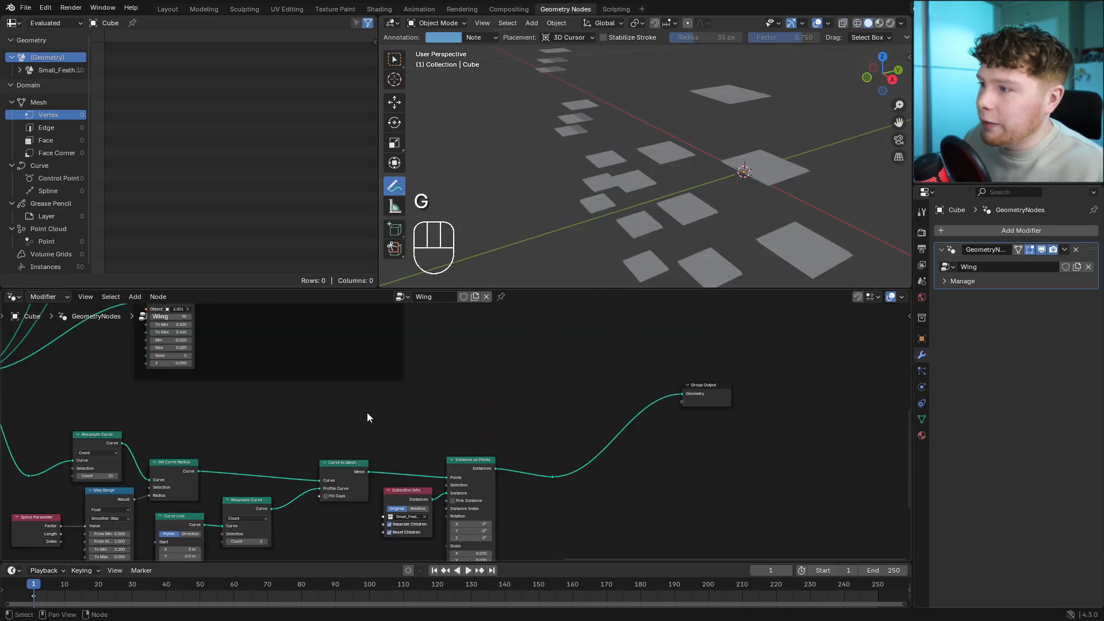
Add a Join Geometry node that combines the Curve to Mesh mesh with the feather instances, and connect it to the Group Output's reroute.
middle_drag(377, 414, 459, 414)
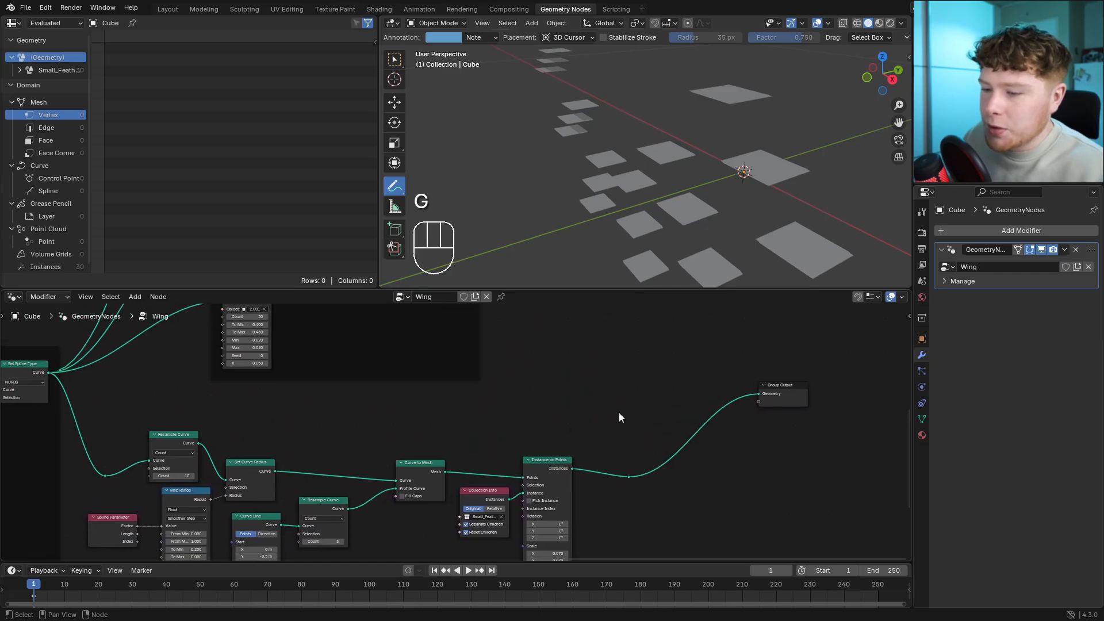
key(shift+a)
text(join)
key(Return)
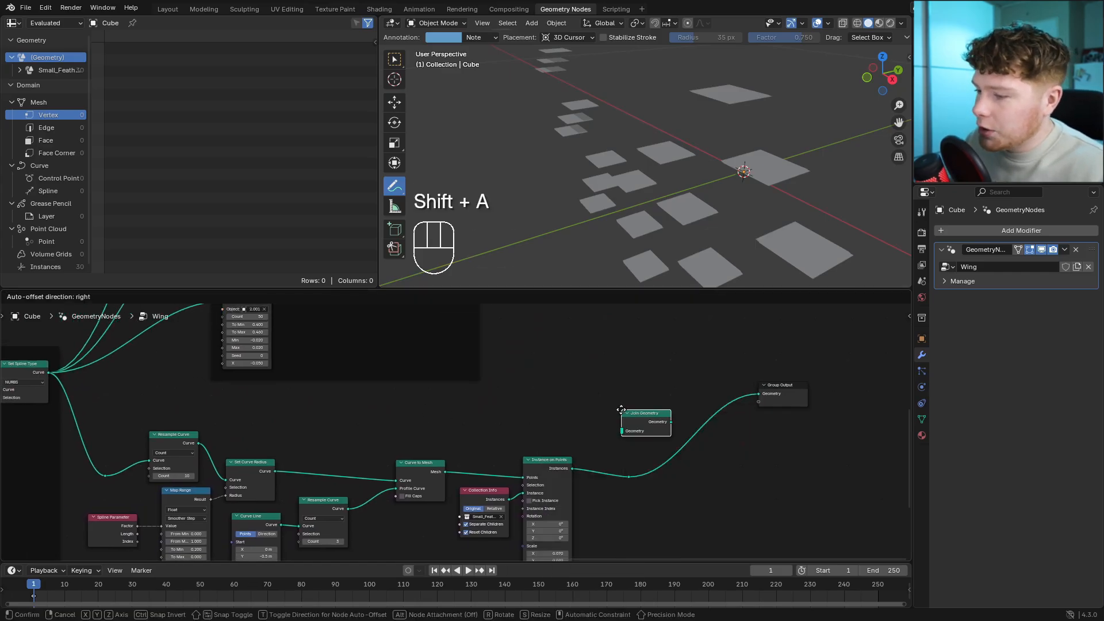
click(621, 410)
drag(632, 477, 592, 441)
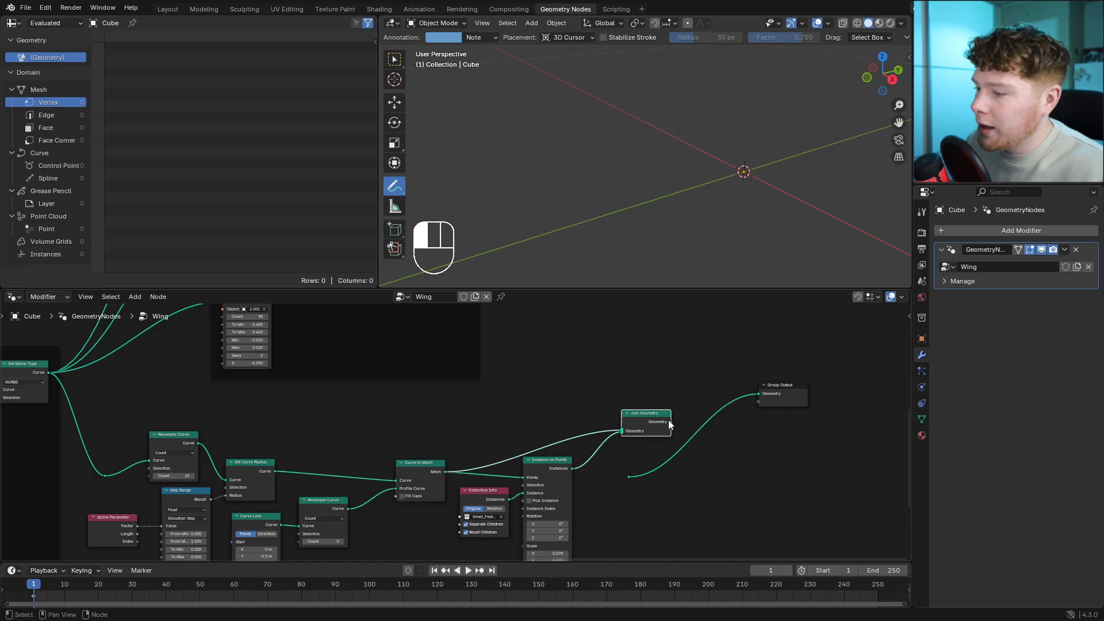
drag(670, 421, 628, 476)
Move the Collection Info node clear of the links and switch the viewport to material preview shading.
middle_drag(534, 214, 701, 204)
drag(456, 424, 455, 403)
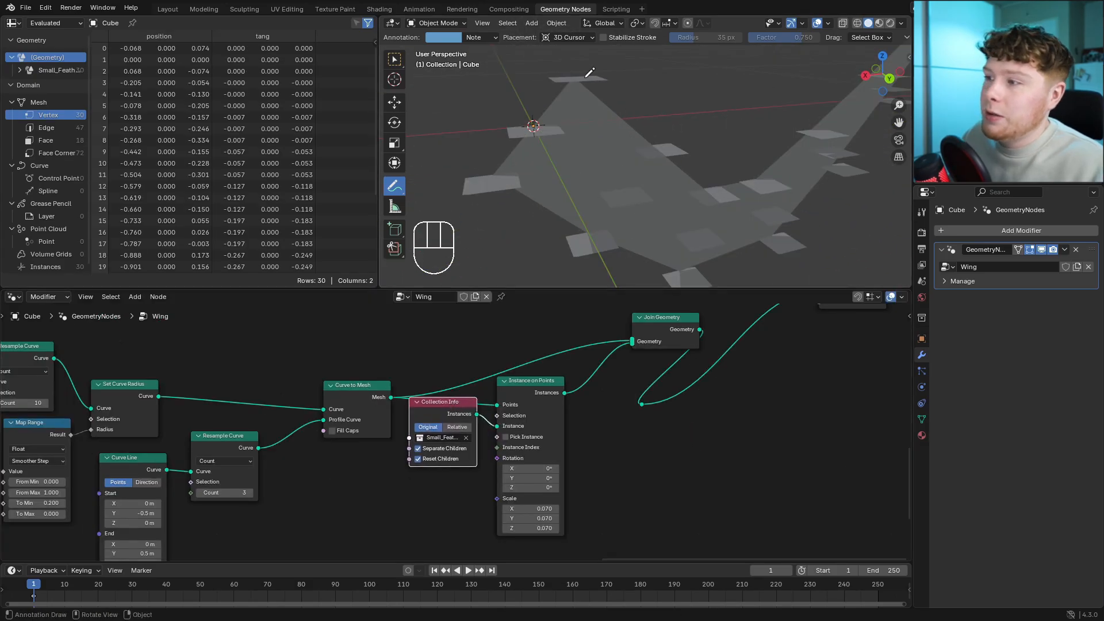
middle_drag(601, 146, 901, 53)
click(879, 24)
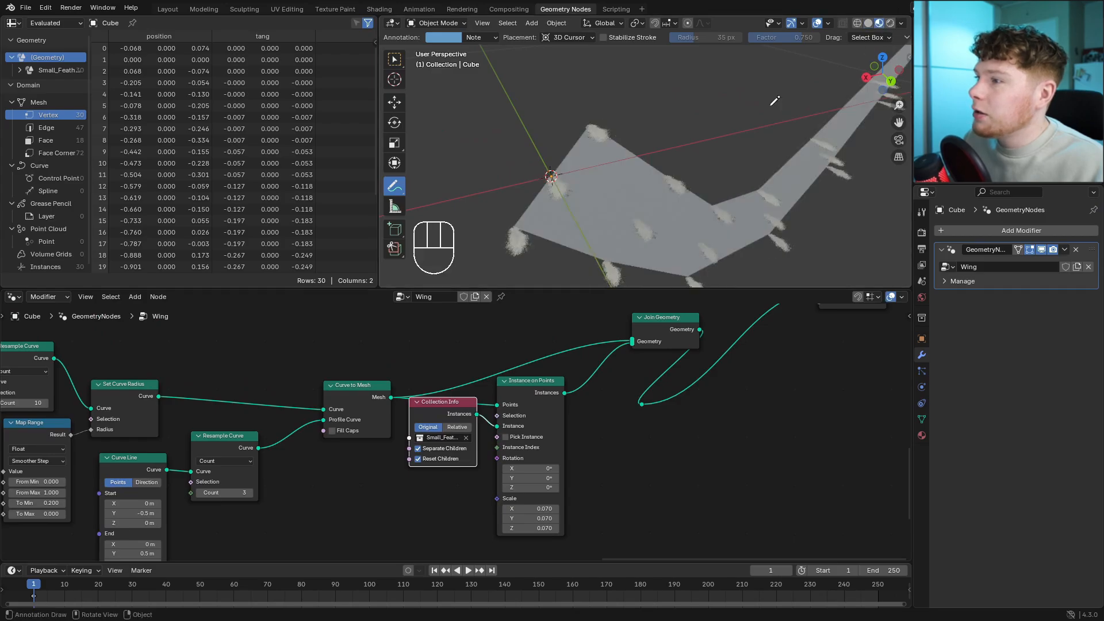
Examine how the feather instances are oriented on the wing mesh from several angles, alongside the node chain.
mouse_move(774, 101)
middle_down()
mouse_move(700, 192)
mouse_move(617, 209)
mouse_move(643, 230)
mouse_move(595, 178)
middle_up()
scroll(642, 229, up, 2)
scroll(648, 225, down, 4)
shift+middle_drag(596, 178, 581, 150)
scroll(610, 141, down, 1)
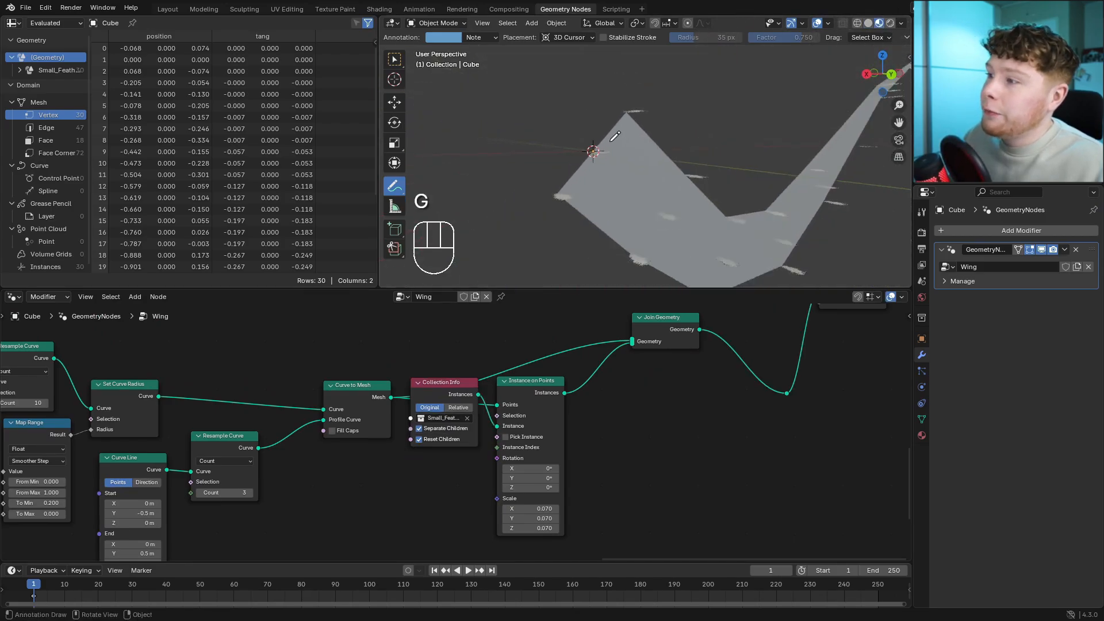
middle_drag(611, 141, 614, 180)
scroll(614, 181, up, 2)
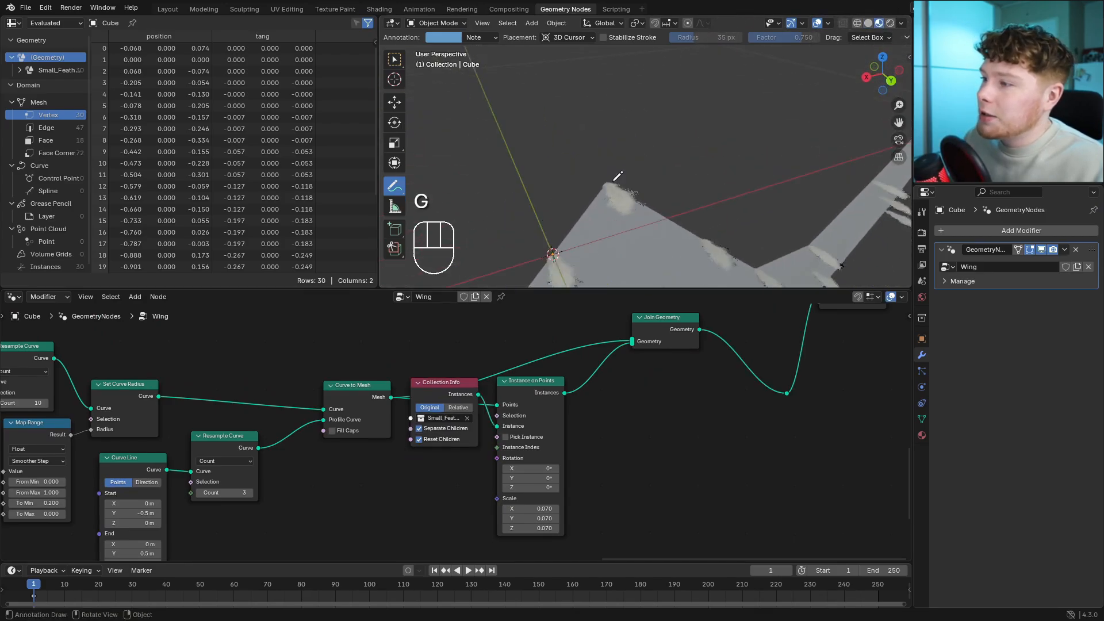
scroll(429, 388, down, 1)
middle_drag(342, 375, 554, 390)
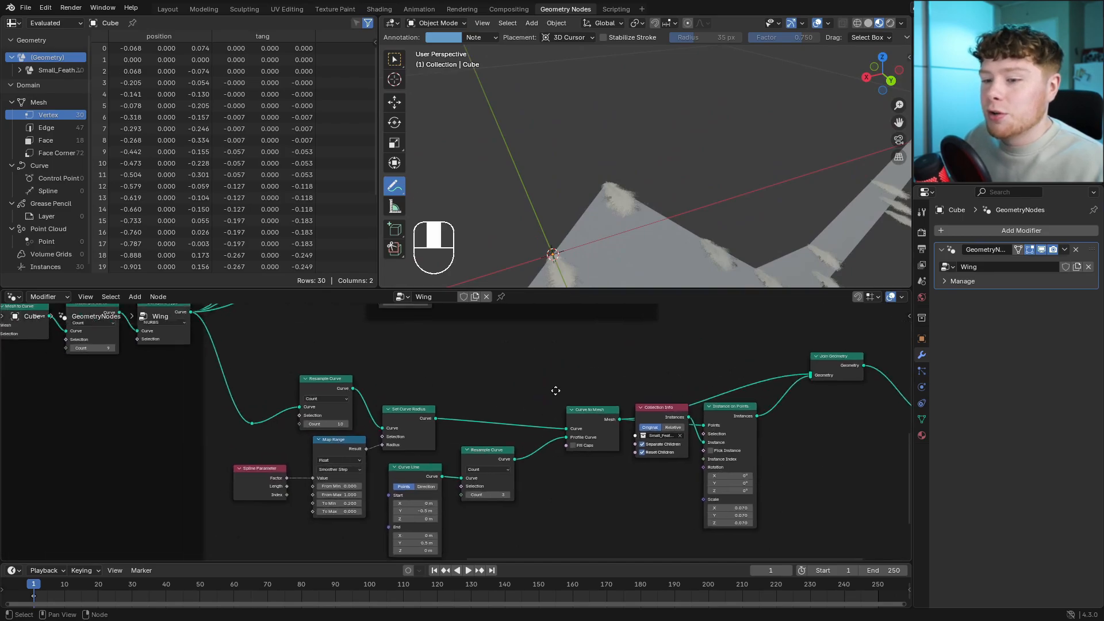
scroll(559, 398, up, 1)
scroll(575, 189, down, 2)
middle_drag(575, 178, 551, 159)
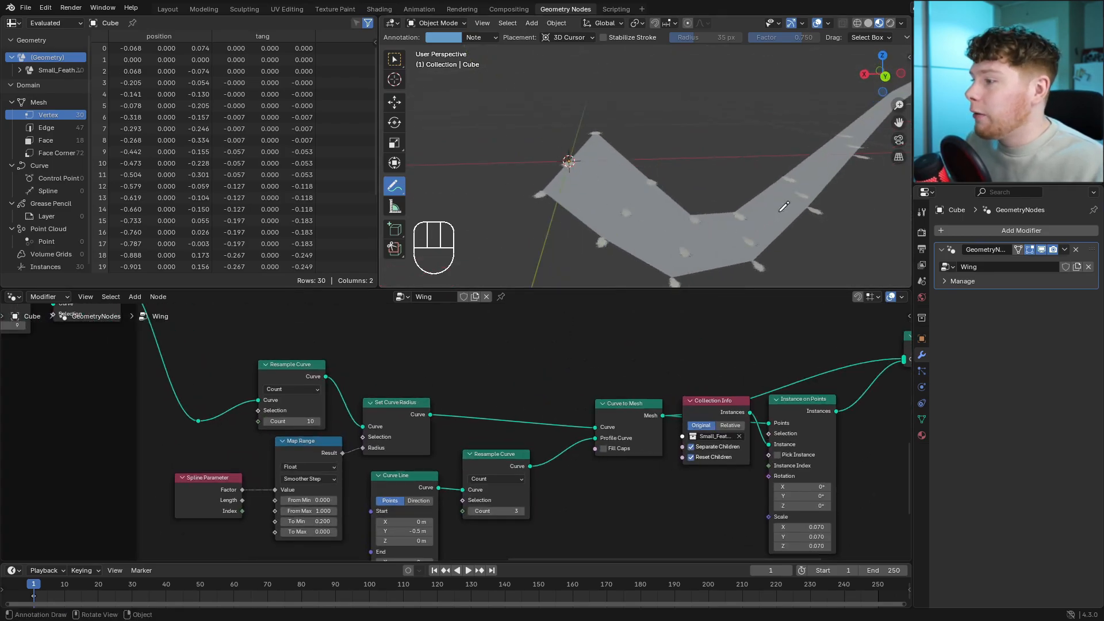
Add an Align Rotation to Vector node and connect its rotation to the Rotation input of Instance on Points.
middle_drag(659, 504, 497, 455)
scroll(497, 455, up, 1)
key(shift+a)
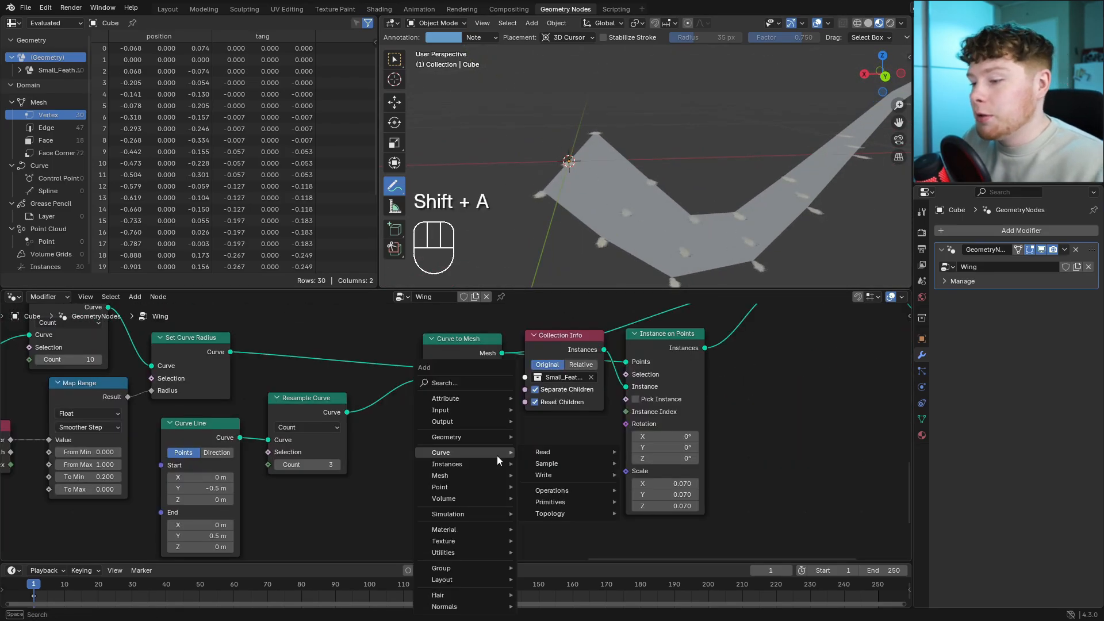
text(align)
key(Return)
click(479, 423)
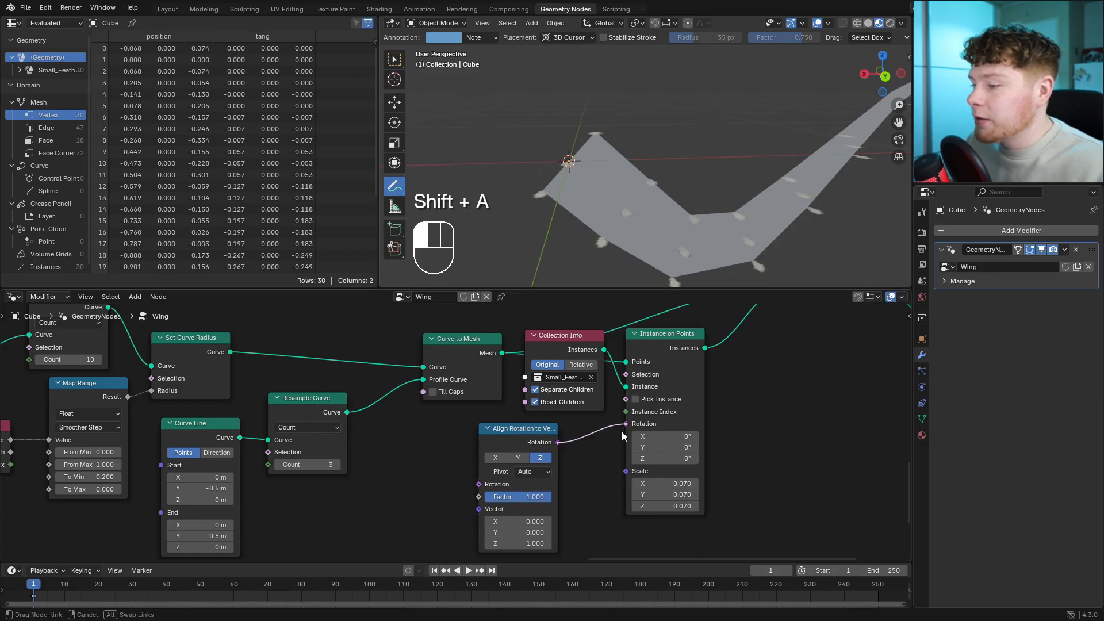
drag(622, 431, 625, 424)
drag(523, 434, 558, 429)
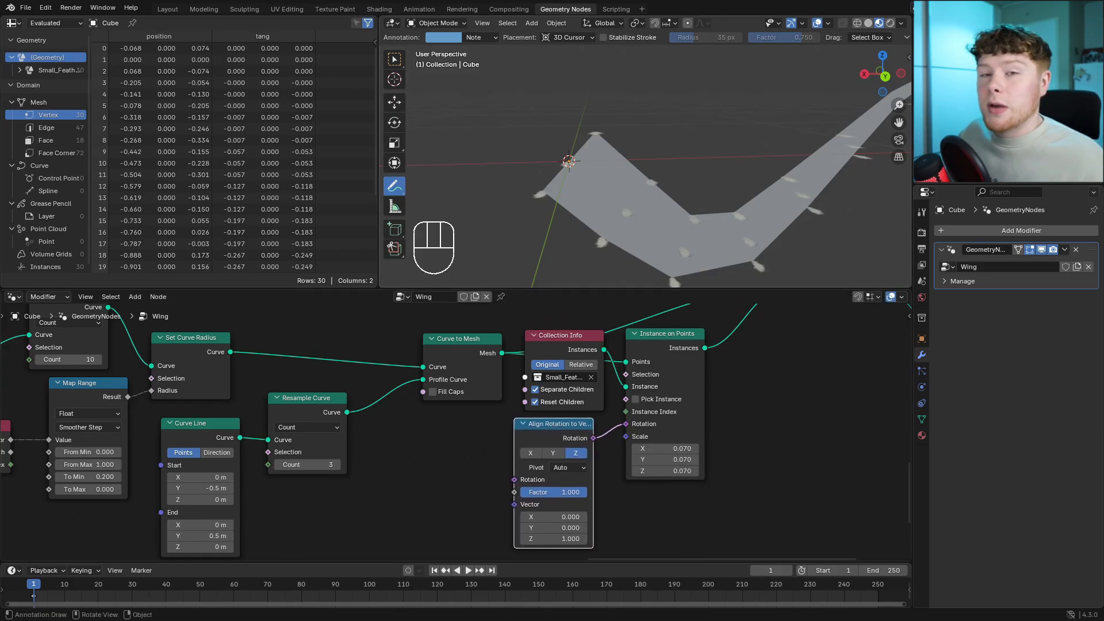
Insert a Capture Attribute node between Set Curve Radius and Curve to Mesh.
scroll(646, 167, down, 3)
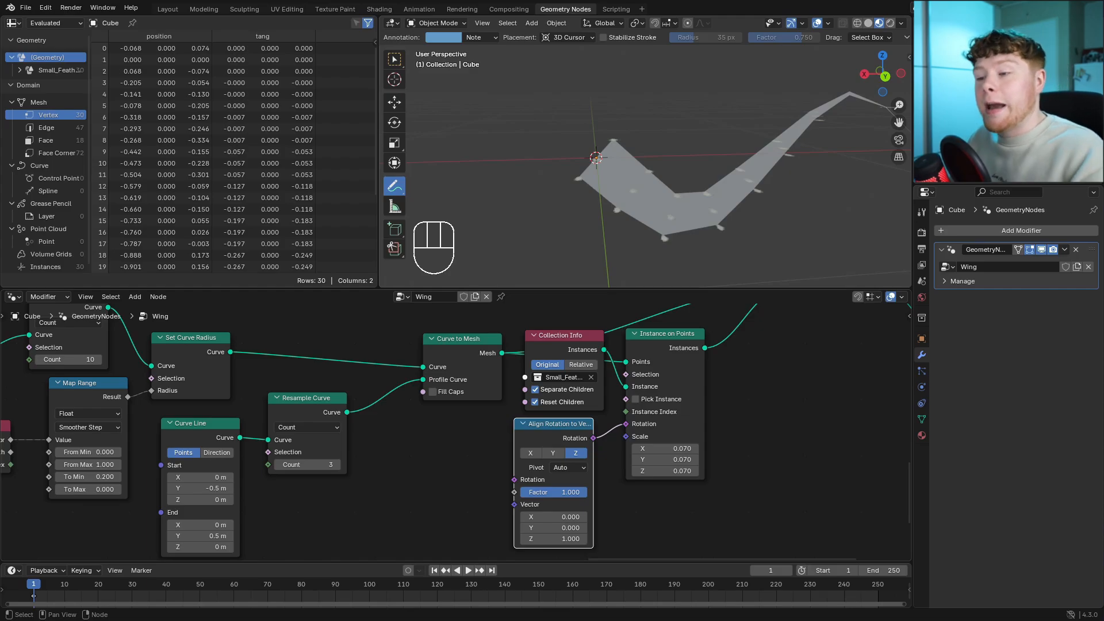
middle_drag(472, 338, 557, 393)
drag(557, 394, 554, 377)
click(518, 354)
key(shift+a)
text(cap)
key(Return)
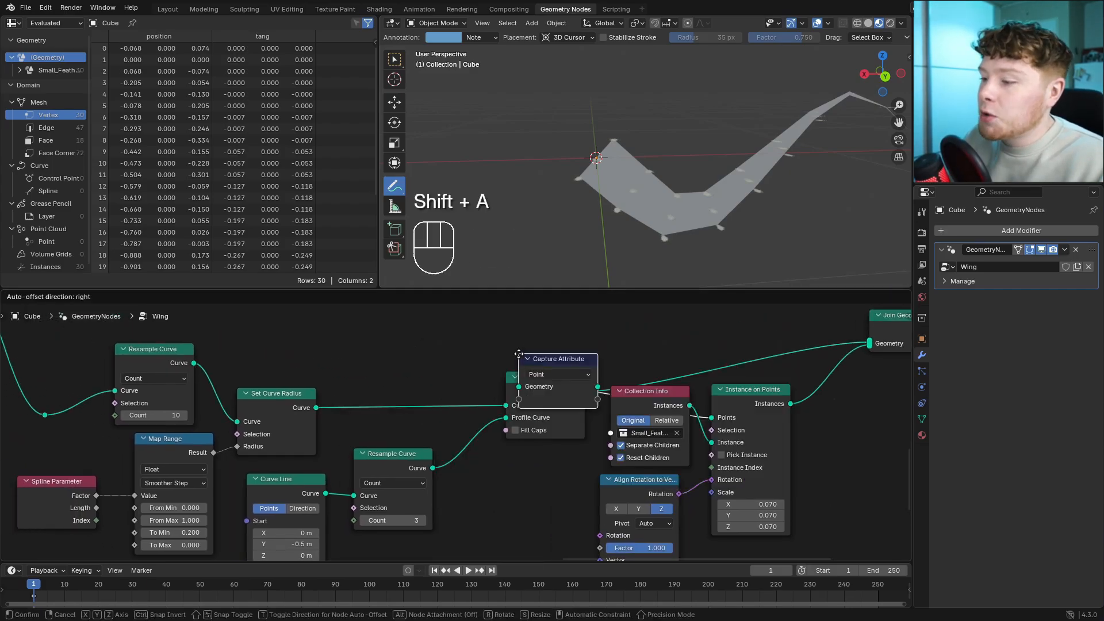
click(378, 388)
Add a Curve Tangent node above Capture Attribute and feed its tangent in as the captured attribute.
middle_drag(463, 349, 484, 395)
key(shift+a)
text(cur ta)
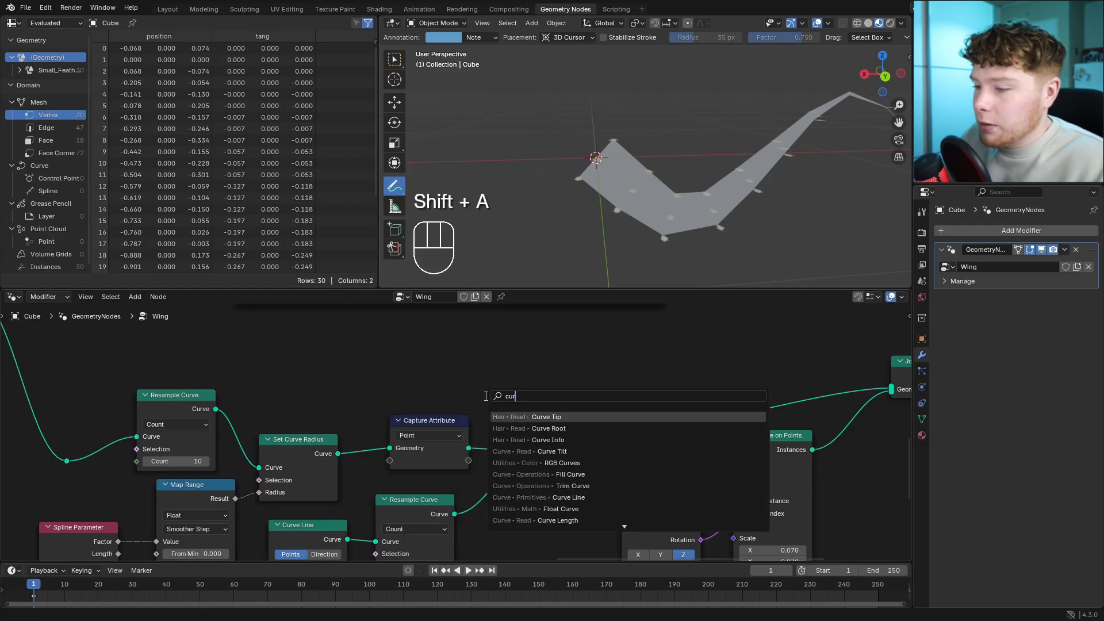
key(Return)
click(387, 368)
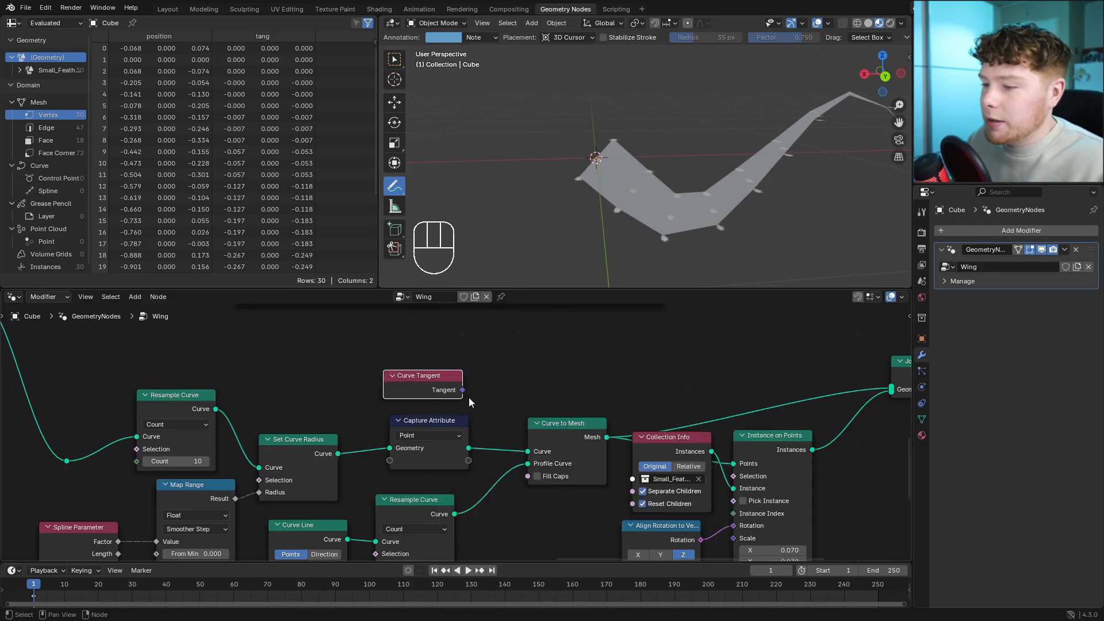
middle_drag(415, 389, 296, 302)
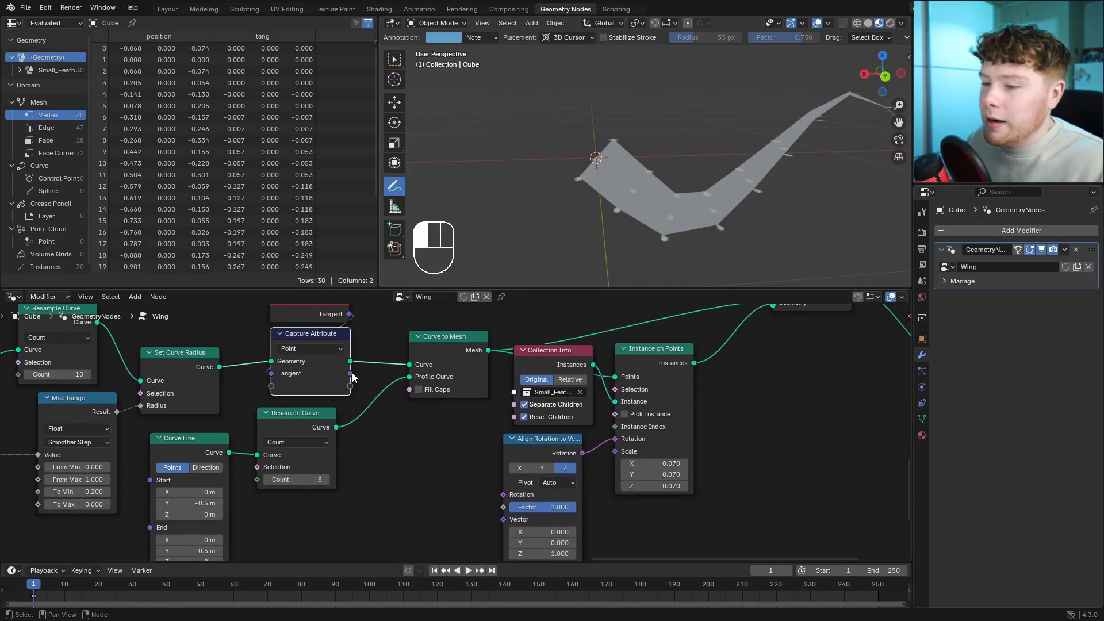
Connect the captured Tangent to the Vector input of Align Rotation to Vector and inspect the feathers.
drag(352, 373, 501, 520)
middle_drag(636, 498, 584, 471)
scroll(587, 193, up, 3)
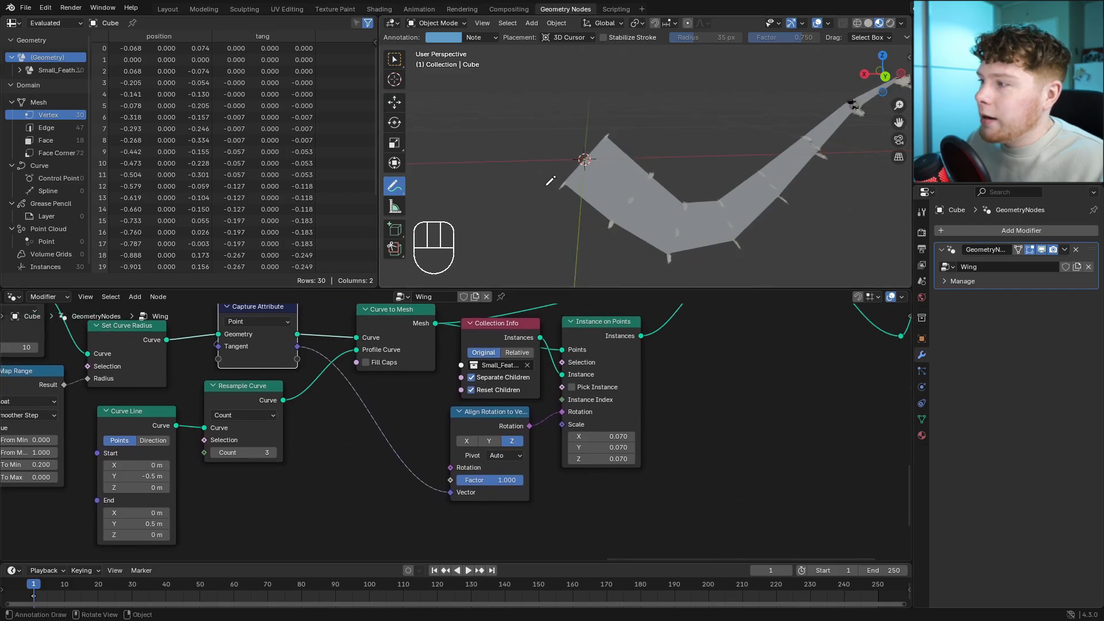
middle_drag(583, 189, 613, 193)
shift+middle_drag(613, 193, 617, 176)
middle_drag(617, 176, 632, 183)
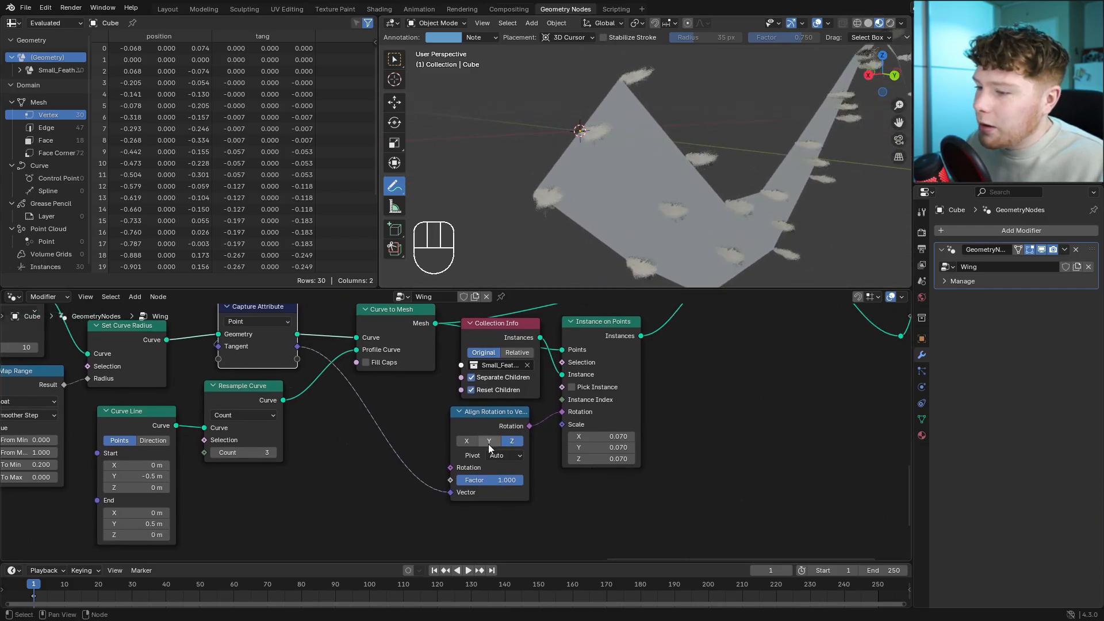
Set the alignment axis of the Align Rotation to Vector node to Y and check the feathers' direction.
click(489, 443)
middle_drag(515, 154, 481, 144)
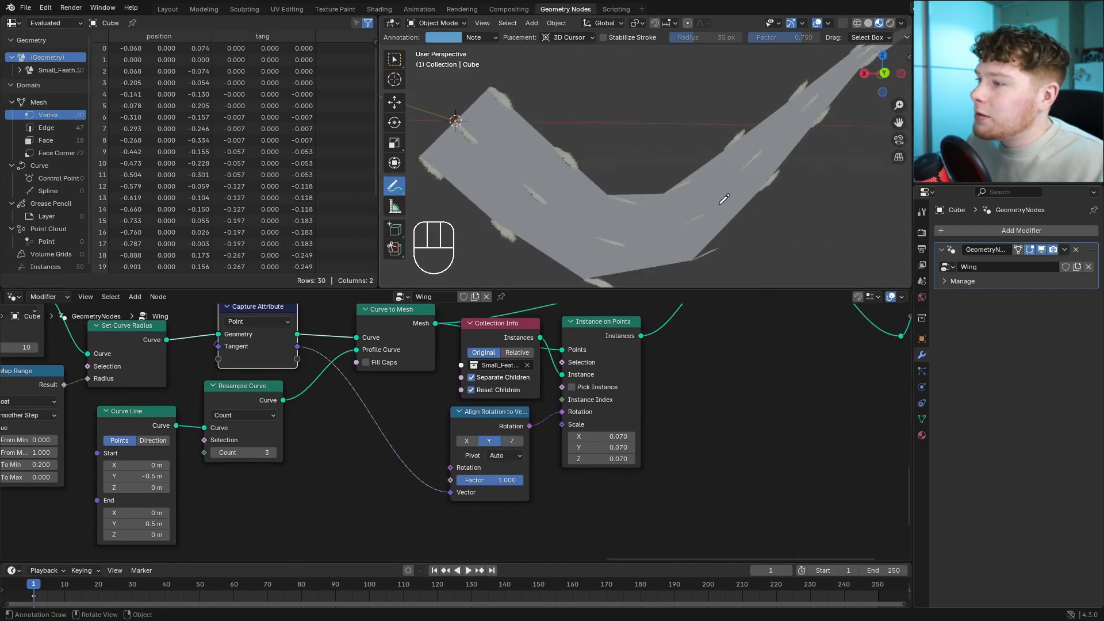
drag(486, 437, 493, 442)
middle_drag(533, 201, 616, 216)
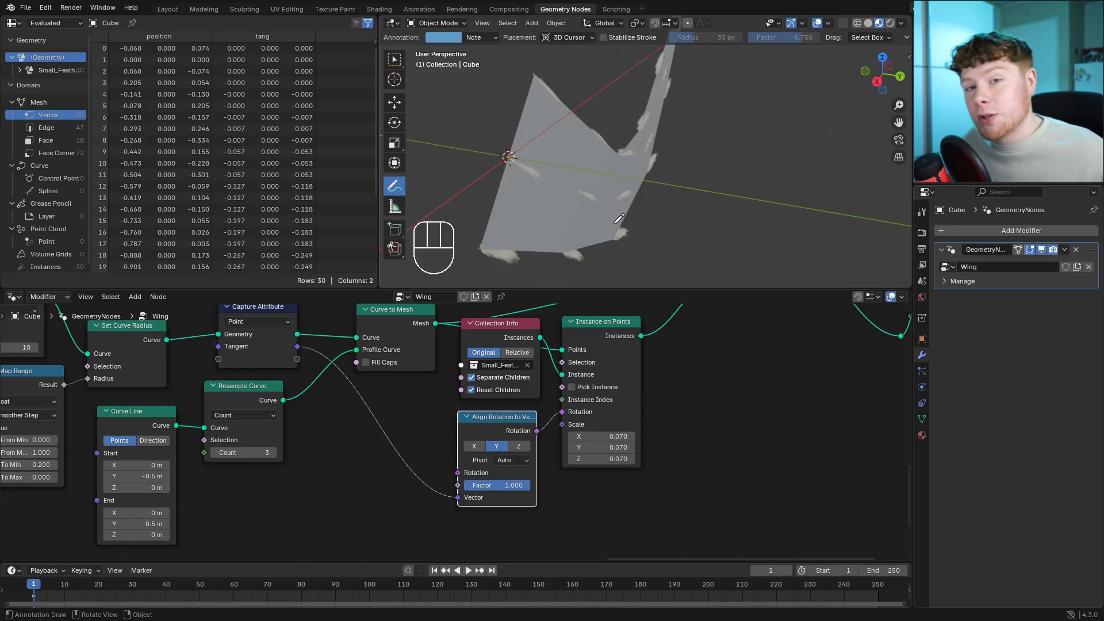
Shift the Align Rotation to Vector node aside and insert a second one between it and Instance on Points' Rotation input.
drag(482, 433, 398, 430)
key(shift+a)
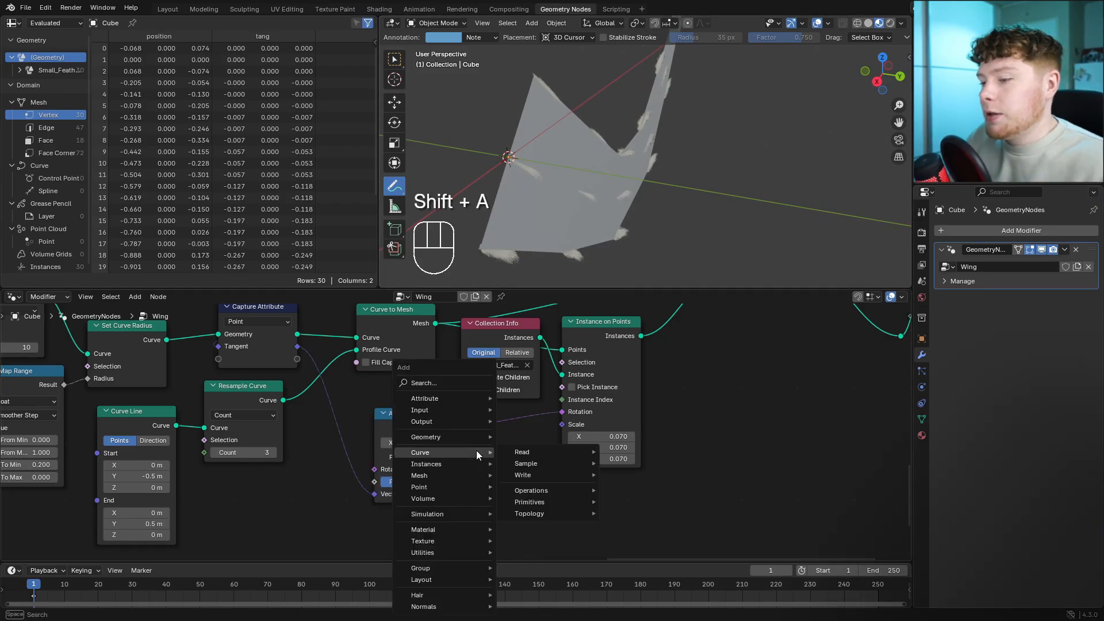
text(al)
key(Return)
click(482, 398)
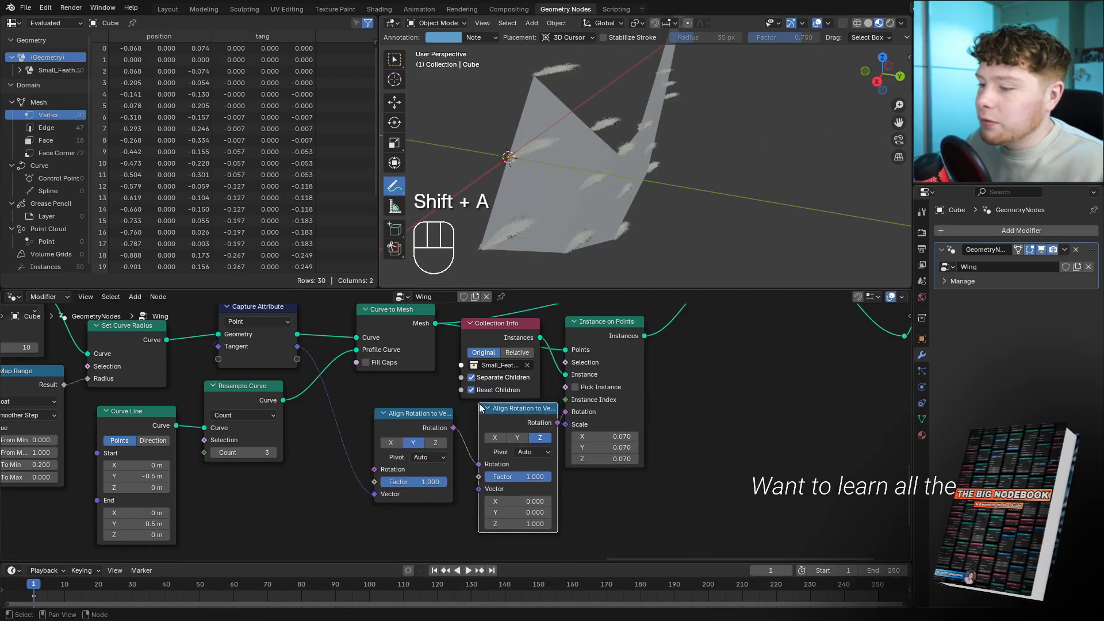
Add a Normal node, connect it to the Vector input of the second Align Rotation to Vector node, and inspect the feathers.
middle_drag(426, 493, 492, 410)
key(shift+a)
mouse_move(492, 410)
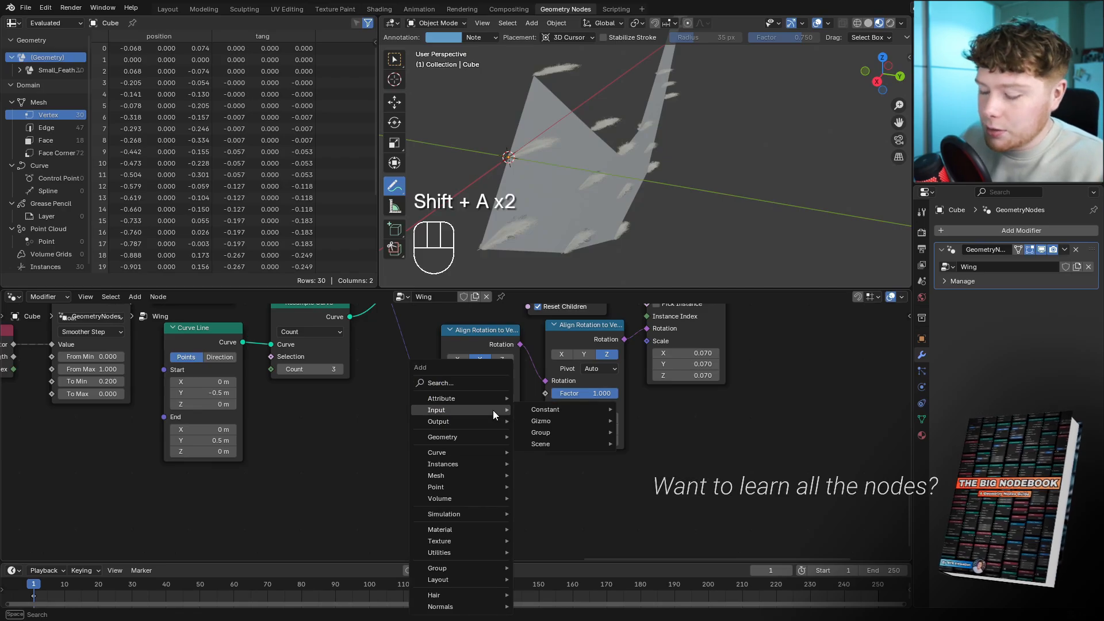
text(normal)
key(Return)
click(430, 433)
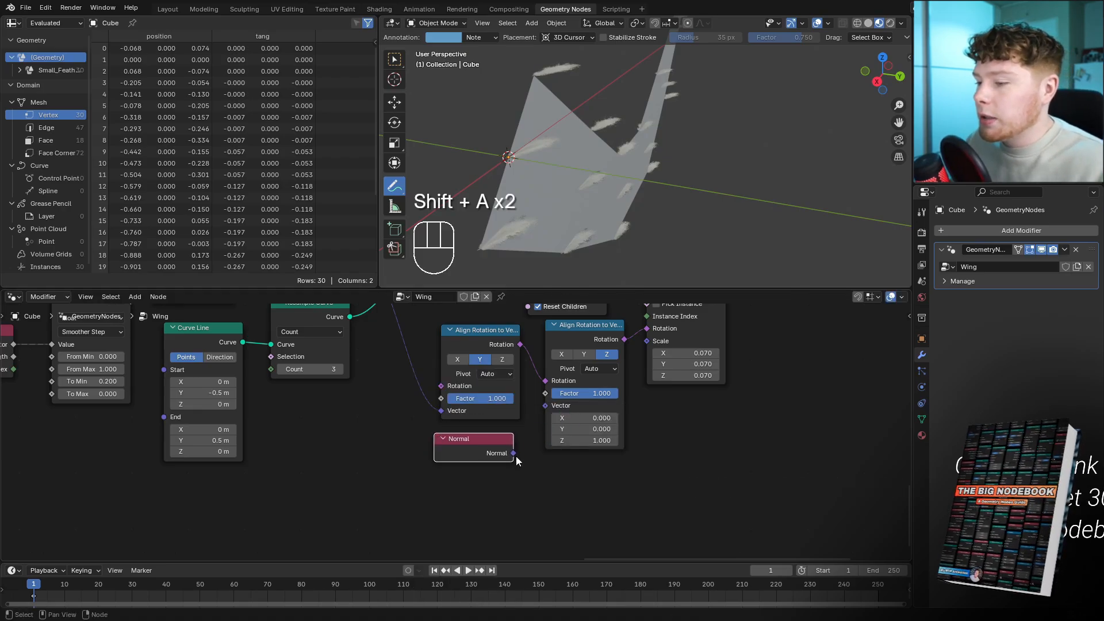
drag(514, 454, 545, 408)
shift+middle_drag(680, 206, 717, 235)
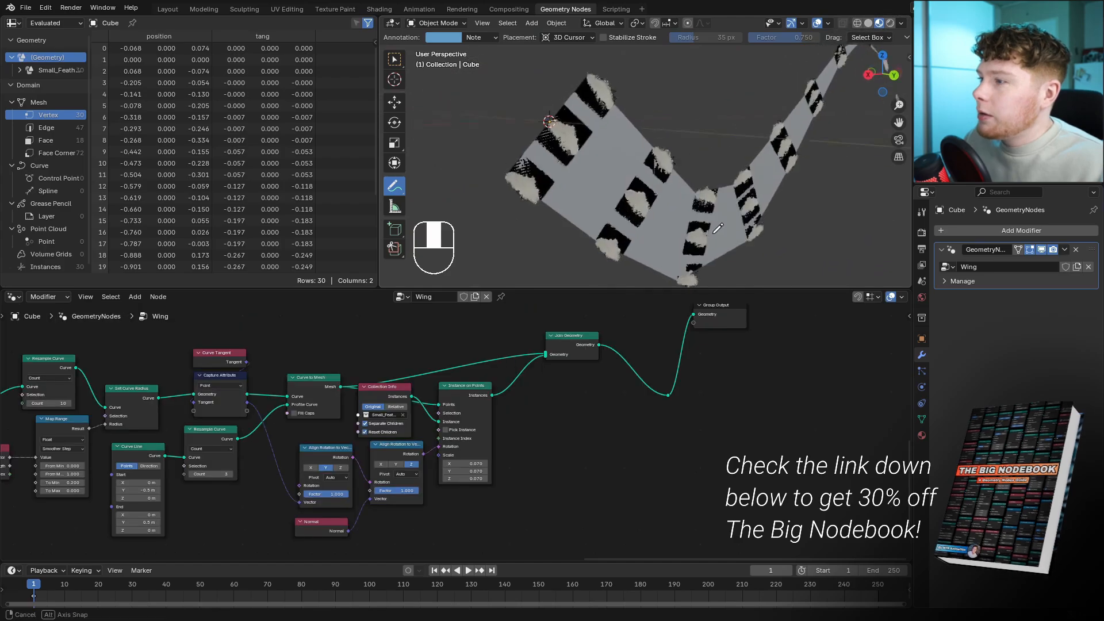
middle_drag(718, 229, 713, 242)
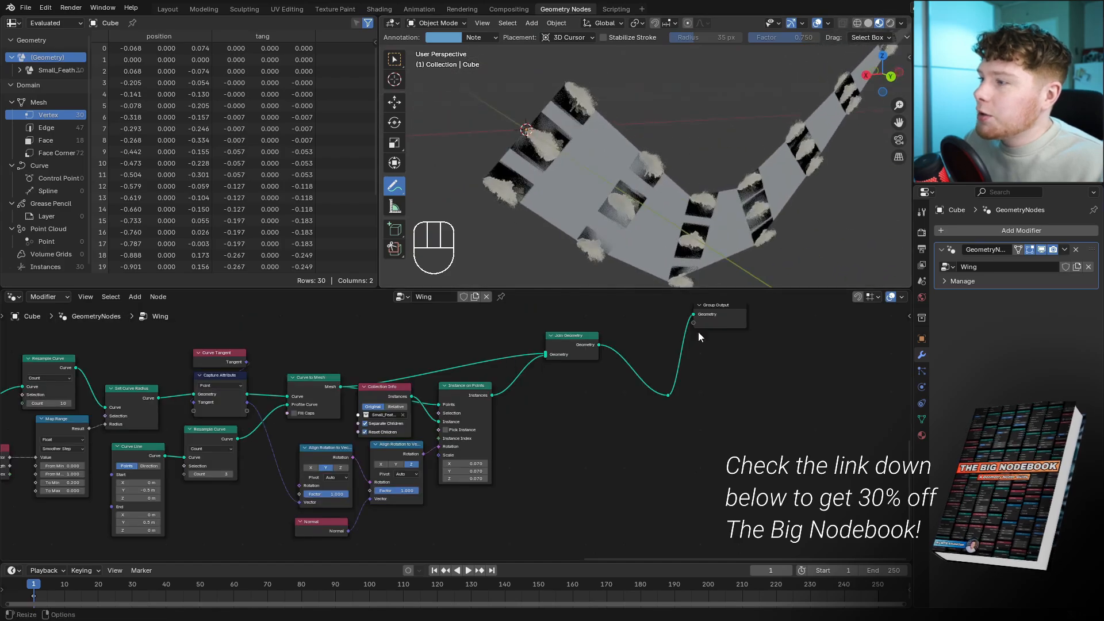
Move Instance on Points, Join Geometry, Group Output and their reroute aside to make room after the rotation nodes.
middle_drag(698, 331, 588, 356)
drag(352, 334, 631, 478)
key(g)
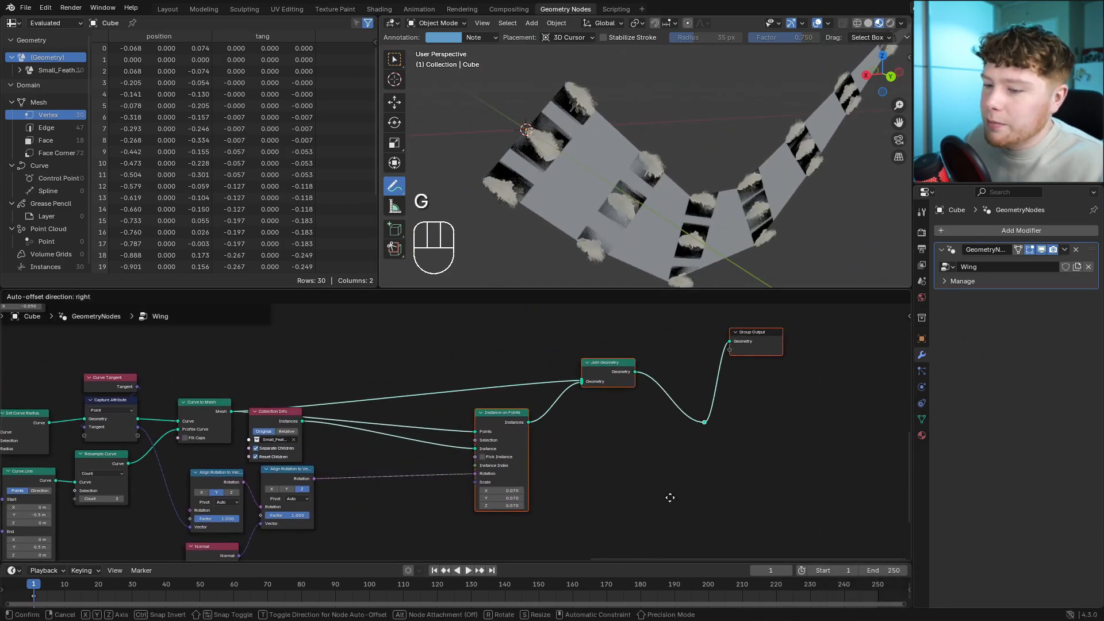
click(679, 499)
click(677, 499)
middle_drag(347, 493, 538, 324)
middle_drag(499, 395, 452, 464)
scroll(452, 466, up, 2)
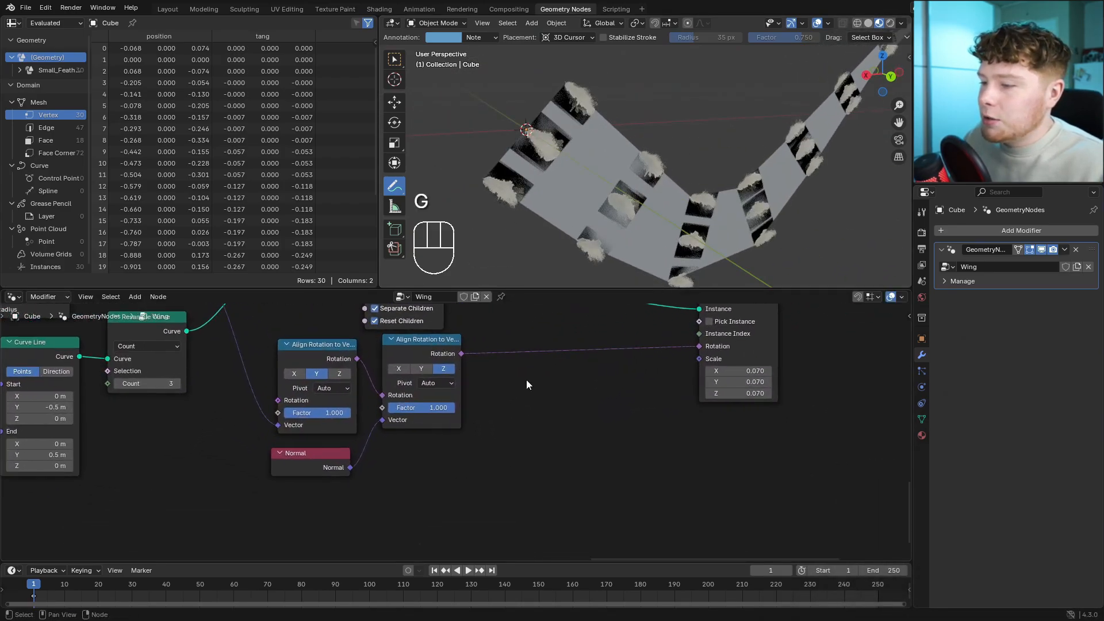
Insert a Rotate Rotation node between the second Align Rotation to Vector and Instance on Points, set to Local space.
key(shift+a)
text(rot r)
key(Return)
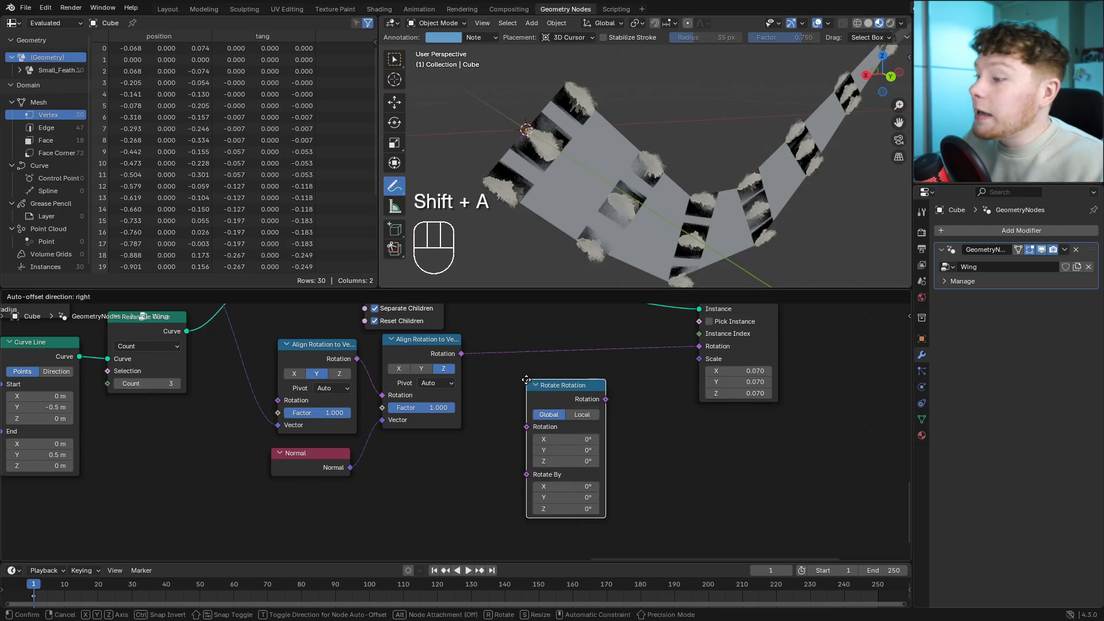
click(597, 383)
click(598, 382)
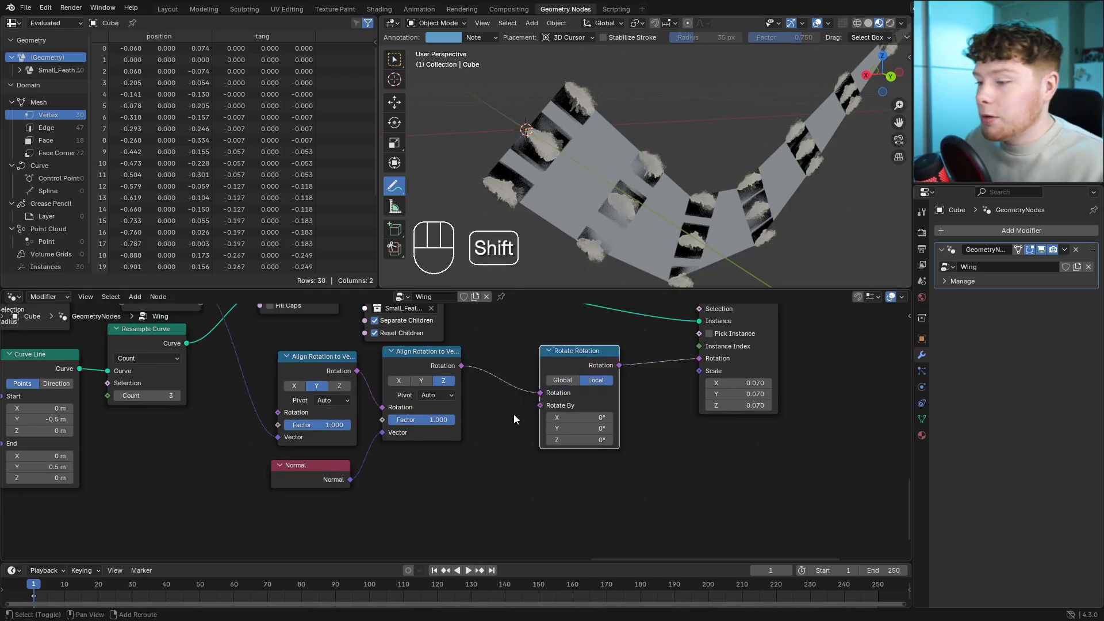
Add a Random Value node set to Vector beside the Normal node and connect it to Rotate Rotation's Rotate By input.
key(shift+a)
text(rand)
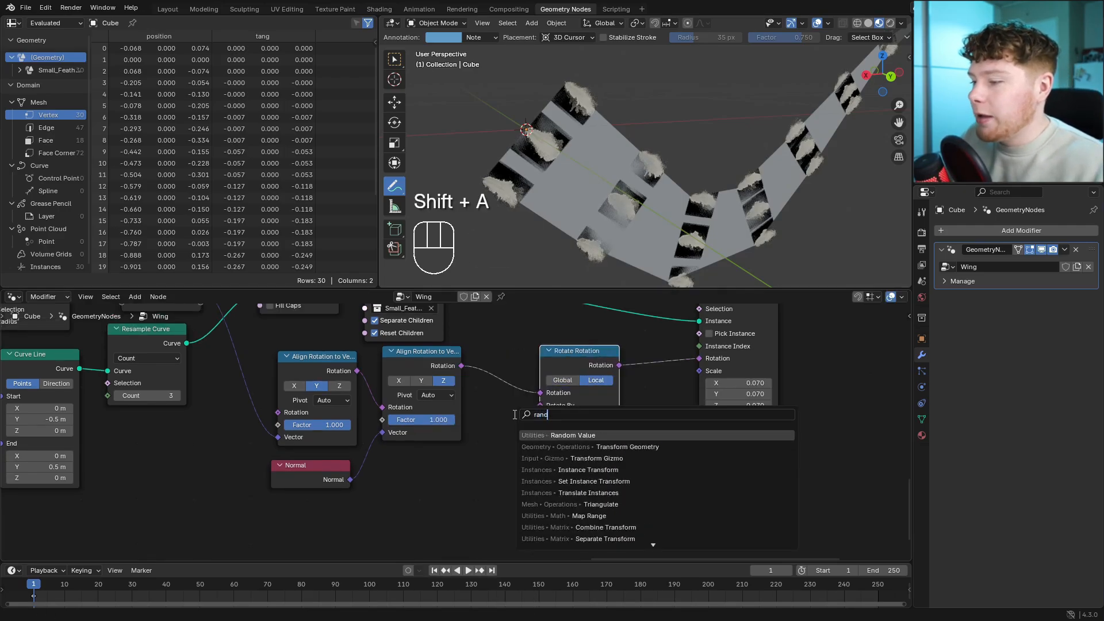
key(Return)
click(444, 471)
click(444, 470)
click(447, 520)
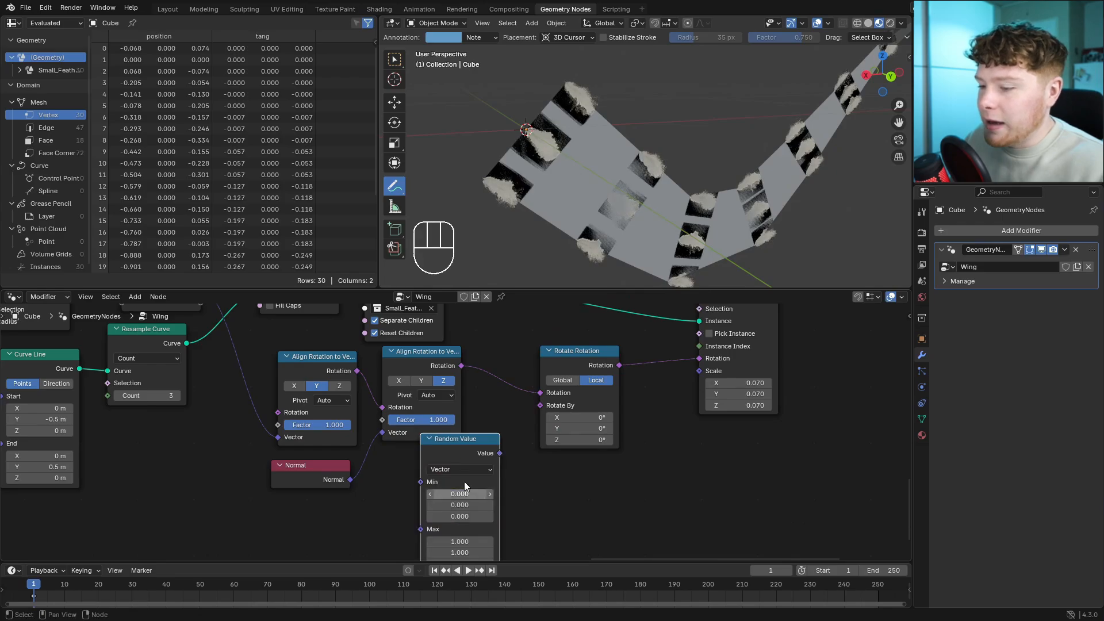
drag(464, 444, 446, 463)
middle_drag(446, 464, 416, 416)
drag(505, 370, 505, 370)
Set the Random Value node's Min to -0.5 and Max to 0.5 on all three axes, and inspect the feathers.
middle_drag(506, 230, 595, 256)
middle_drag(465, 474, 464, 428)
scroll(414, 402, up, 2)
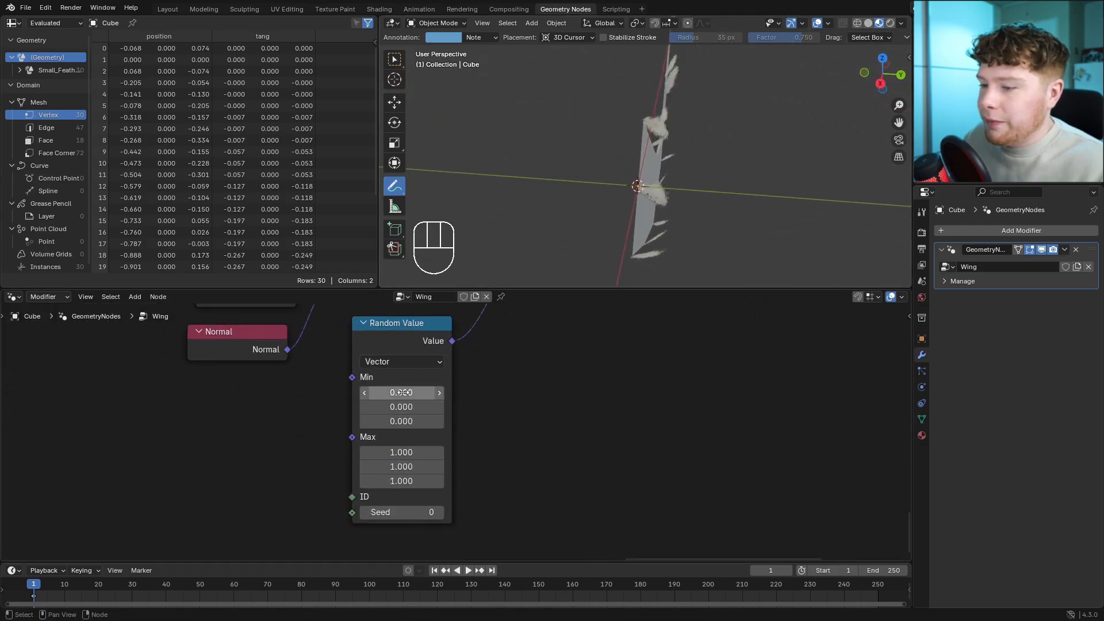
click(404, 393)
text(-0.5)
key(Return)
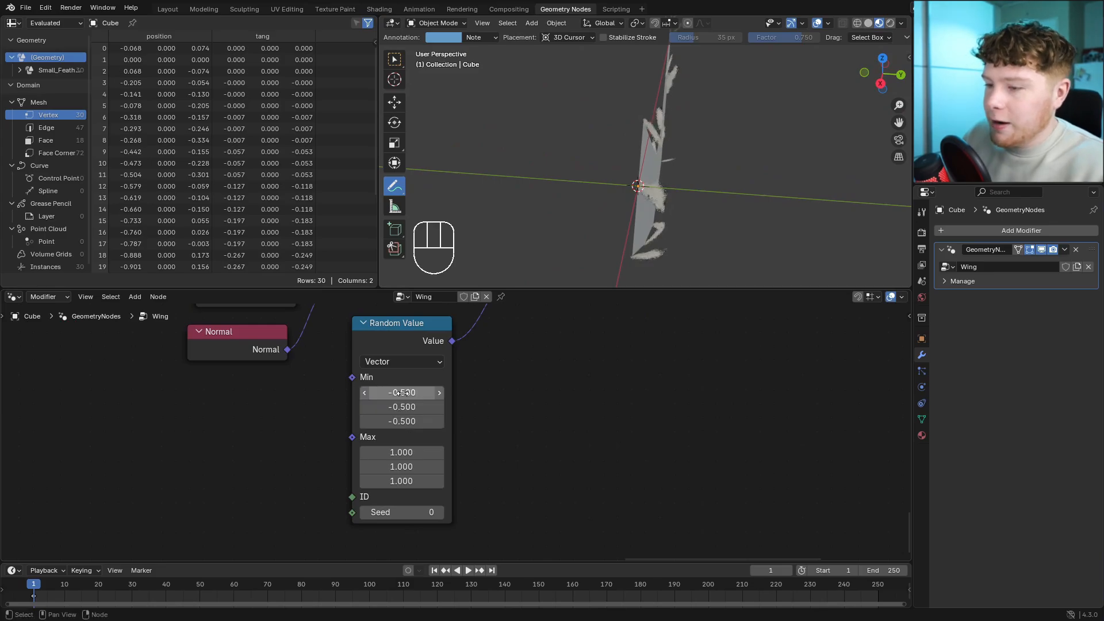
drag(397, 452, 396, 481)
text(0.5)
key(Return)
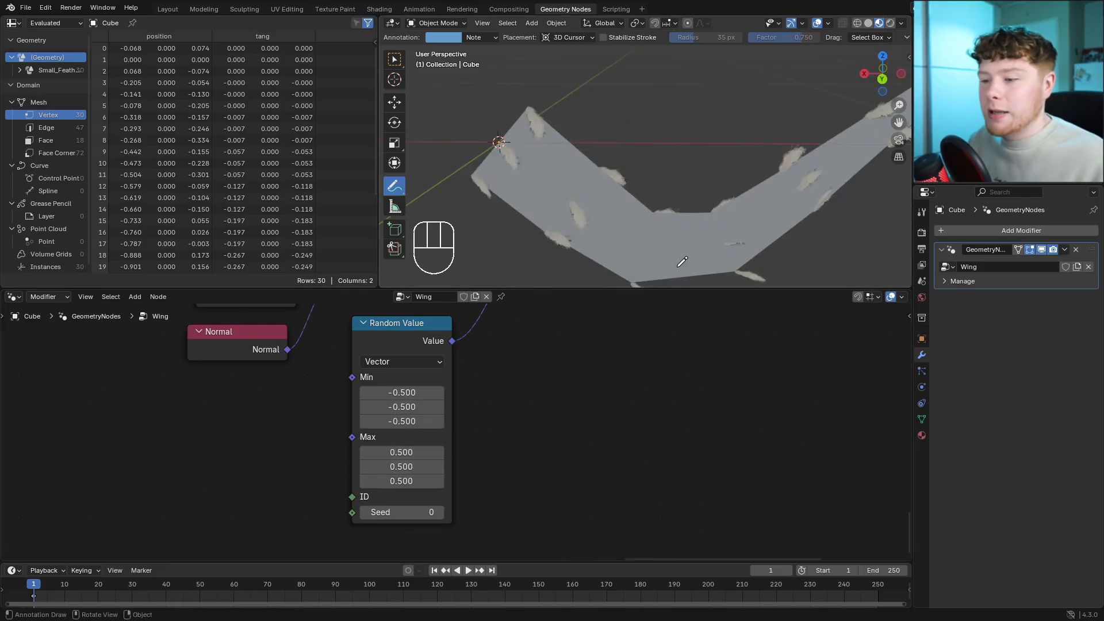
scroll(684, 267, up, 1)
middle_drag(462, 386, 480, 388)
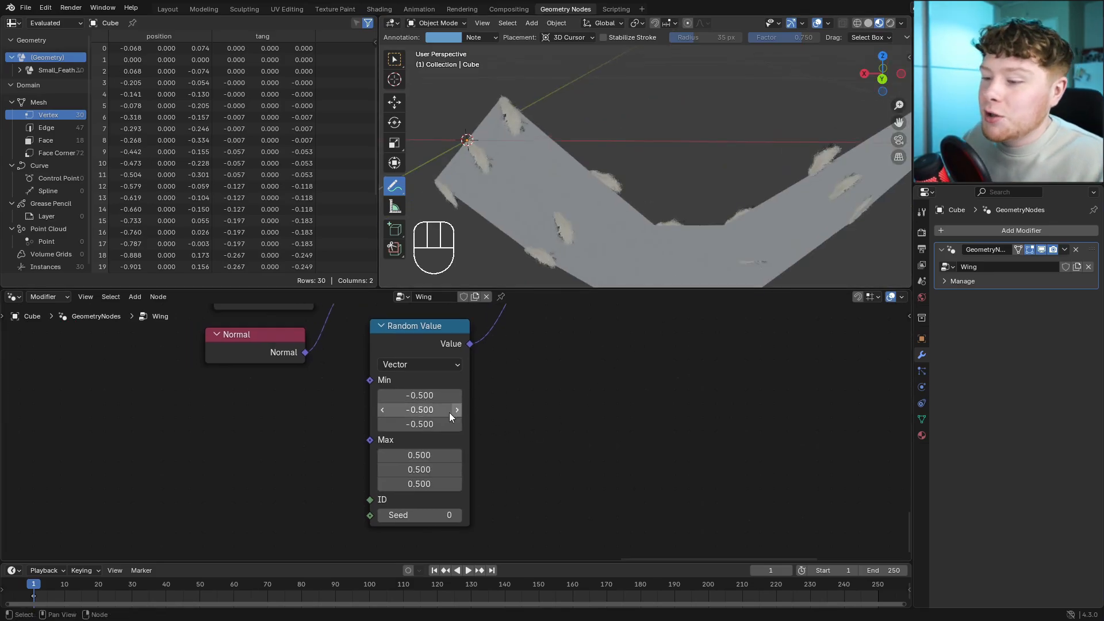
middle_drag(566, 272, 576, 244)
scroll(577, 244, down, 4)
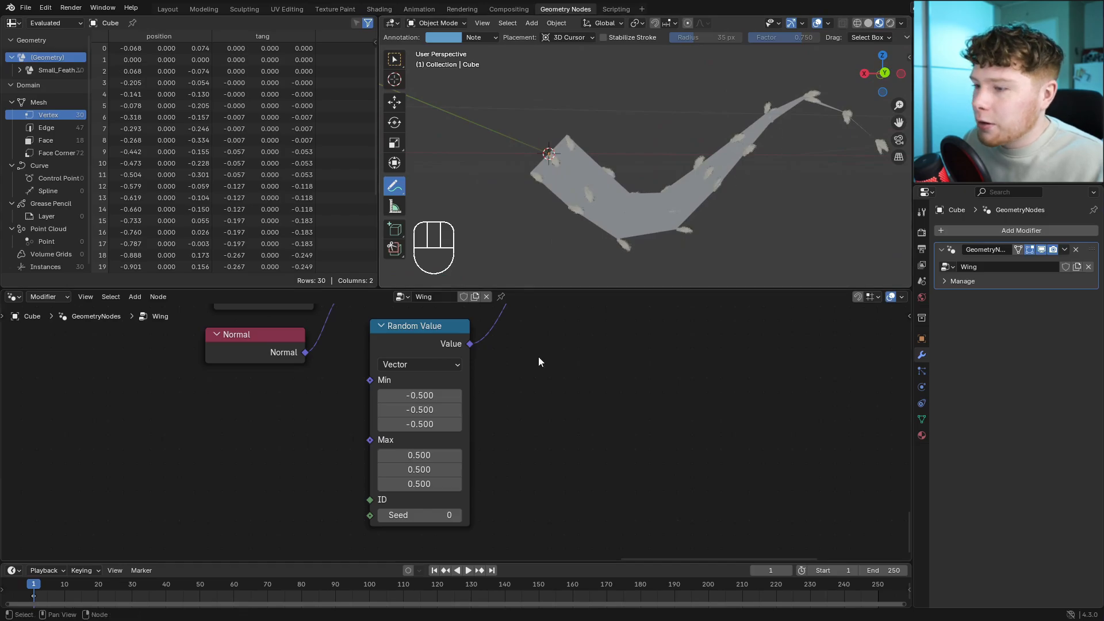
Set the Count of the Resample Curve node feeding Set Curve Radius to 100.
scroll(538, 361, down, 5)
middle_drag(274, 362, 724, 498)
ctrl+middle_drag(724, 497, 647, 446)
middle_drag(638, 536, 567, 489)
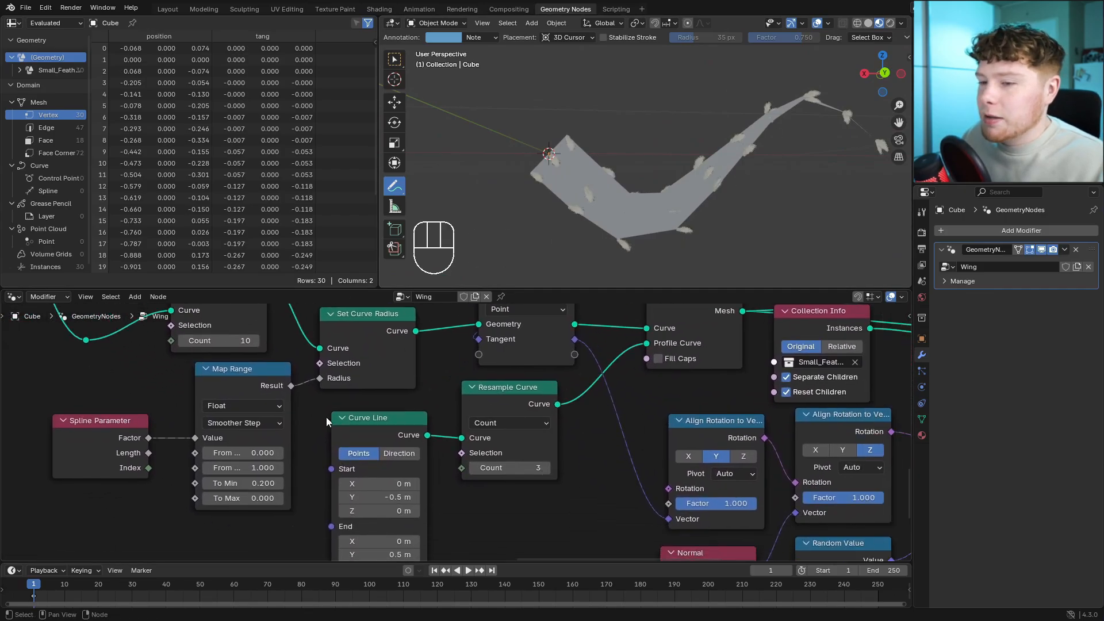
middle_drag(244, 360, 304, 438)
click(285, 421)
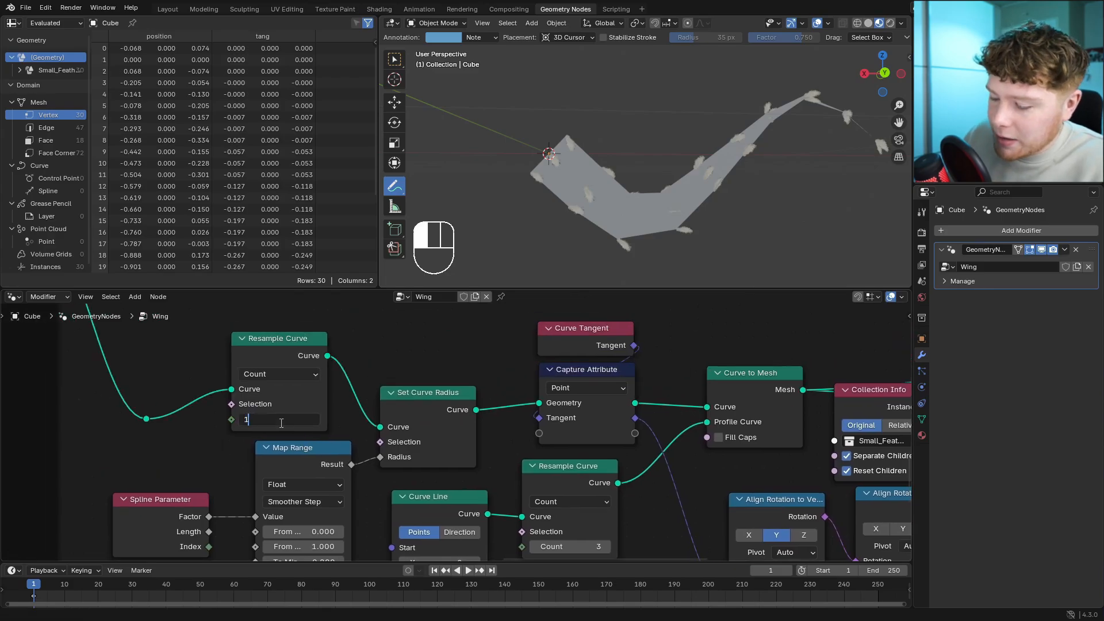
text(100)
key(Return)
Set the profile curve's Resample Curve Count to 45 and inspect the feather coverage along the wing strip.
middle_drag(586, 560, 430, 492)
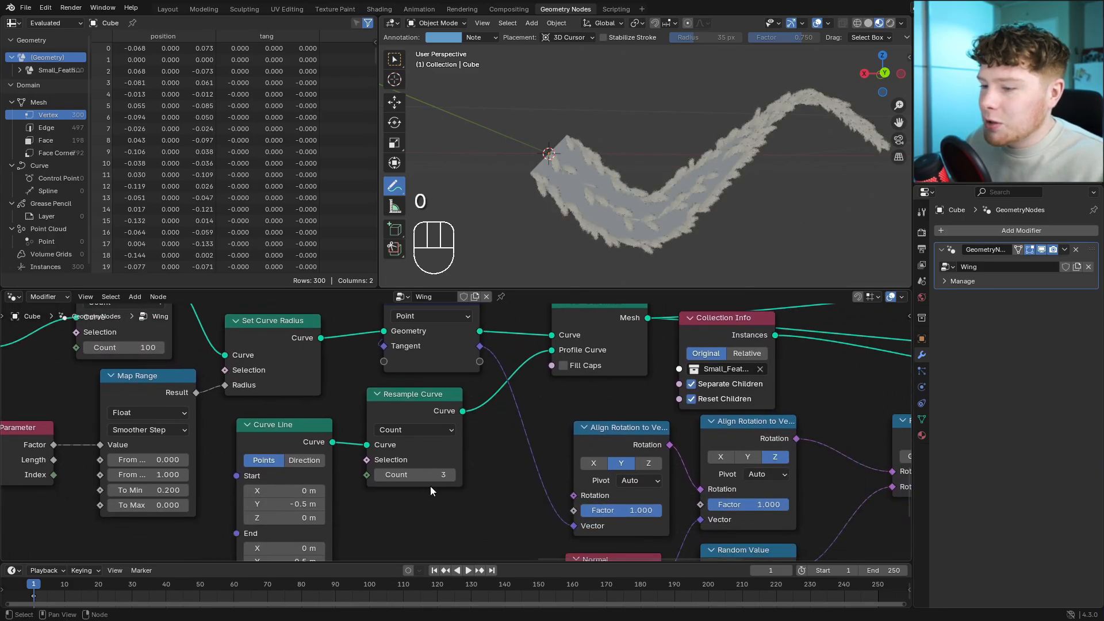
key(Return)
shift+middle_drag(716, 210, 692, 203)
middle_drag(737, 123, 762, 121)
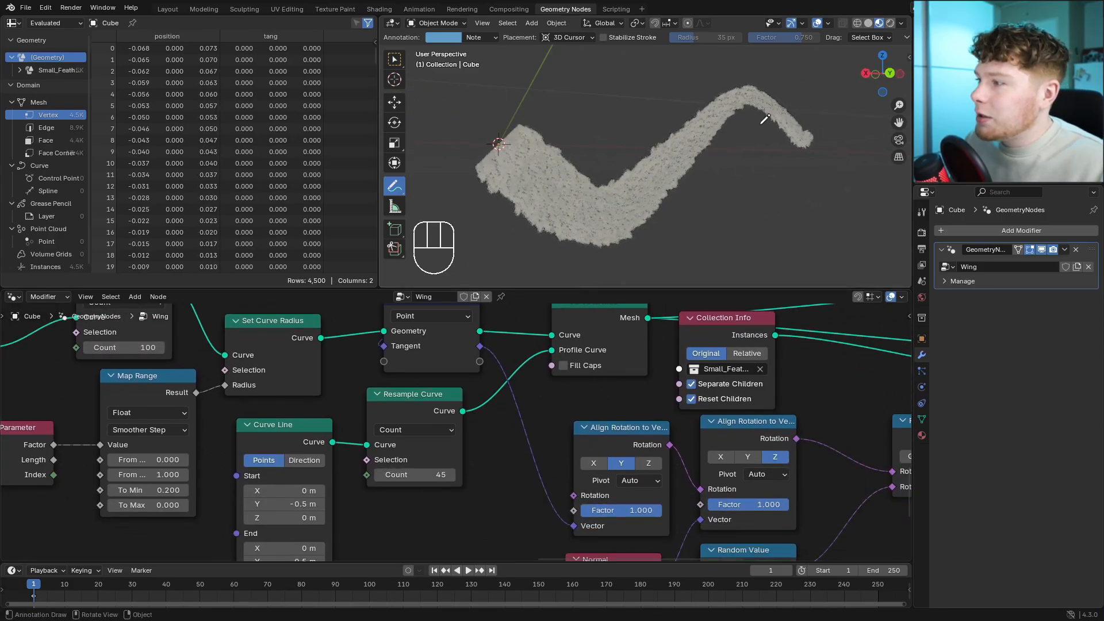
scroll(716, 376, down, 1)
middle_drag(727, 229, 663, 221)
scroll(723, 206, up, 3)
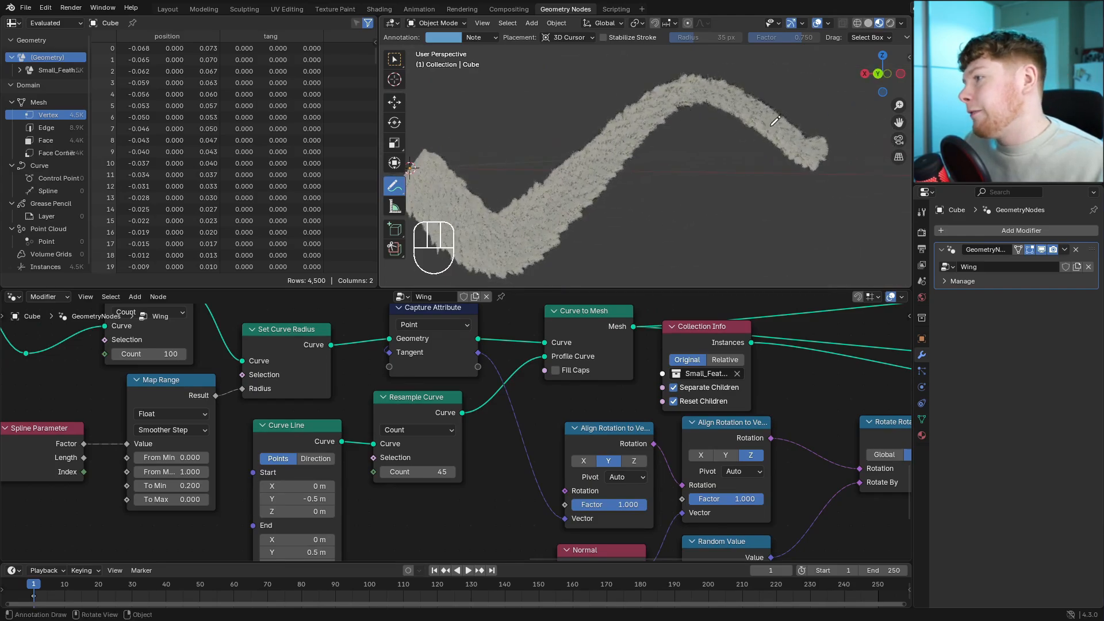
scroll(789, 478, down, 2)
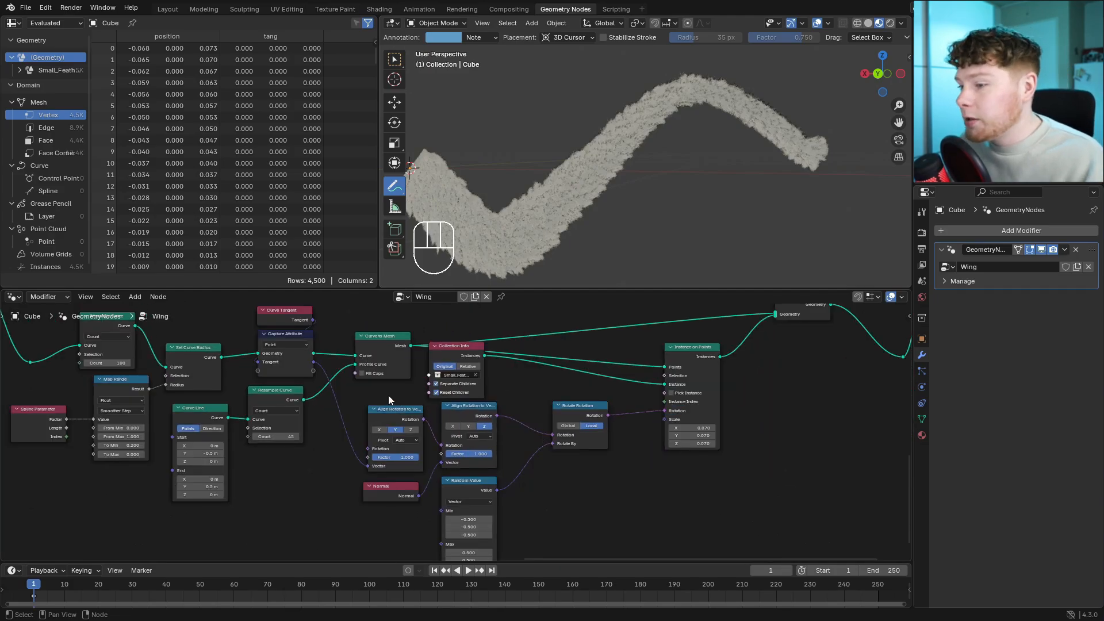
Add a Spline Parameter node above Curve Tangent and connect its Factor to a new input on Capture Attribute.
middle_drag(380, 387, 555, 494)
ctrl+middle_drag(556, 494, 546, 440)
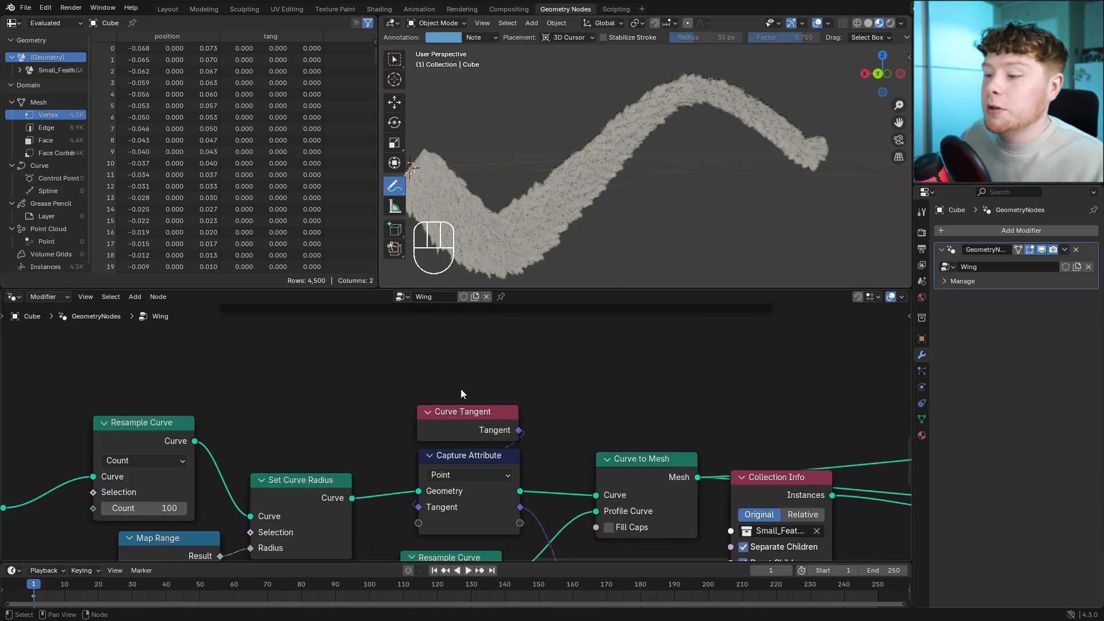
key(shift+a)
text(spline p)
key(Return)
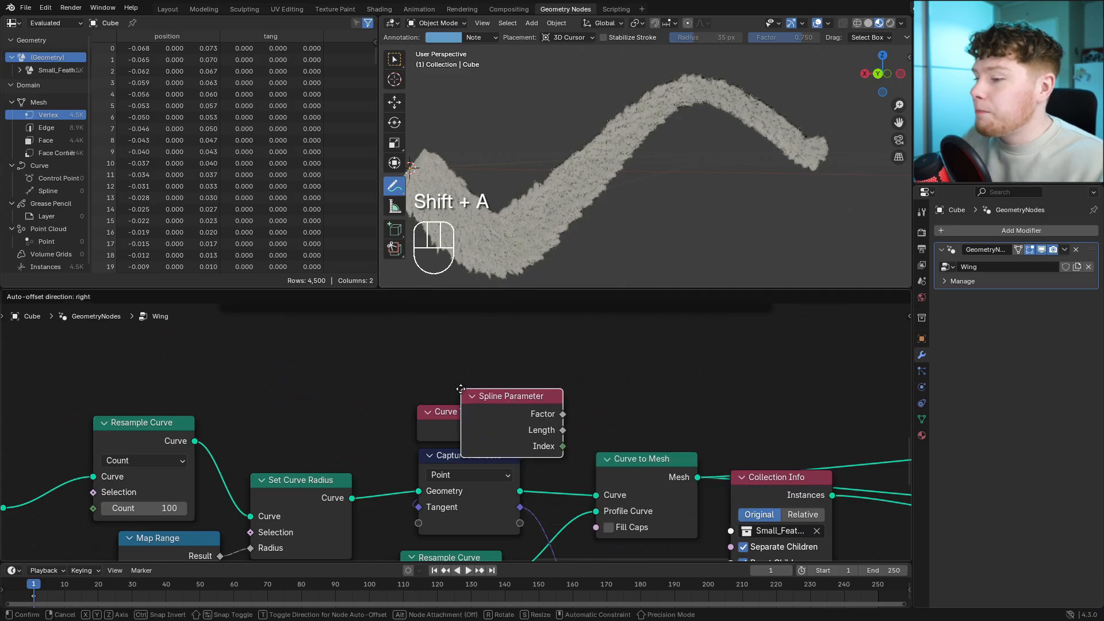
click(423, 333)
drag(529, 454, 419, 523)
Connect the captured Factor to the Scale input of Instance on Points and inspect the feather sizes.
scroll(575, 521, down, 2)
middle_drag(594, 525, 219, 379)
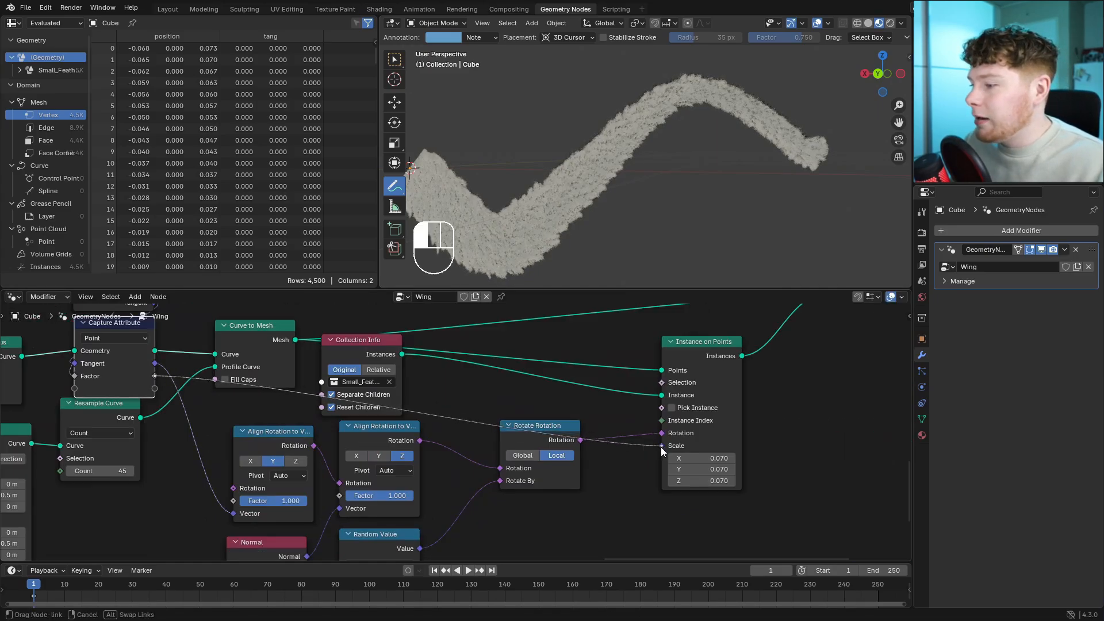
drag(662, 447, 661, 447)
scroll(564, 459, down, 3)
scroll(639, 217, down, 3)
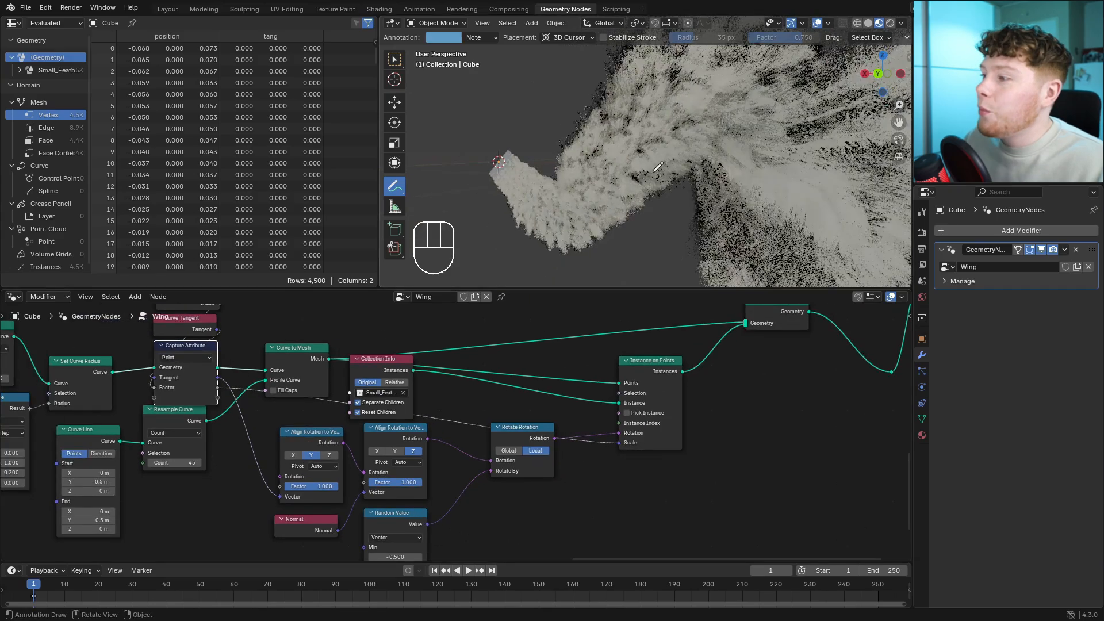
Add a Map Range node and route the captured Factor through its Value and Result into Instance on Points' Scale.
scroll(580, 392, up, 2)
key(shift+a)
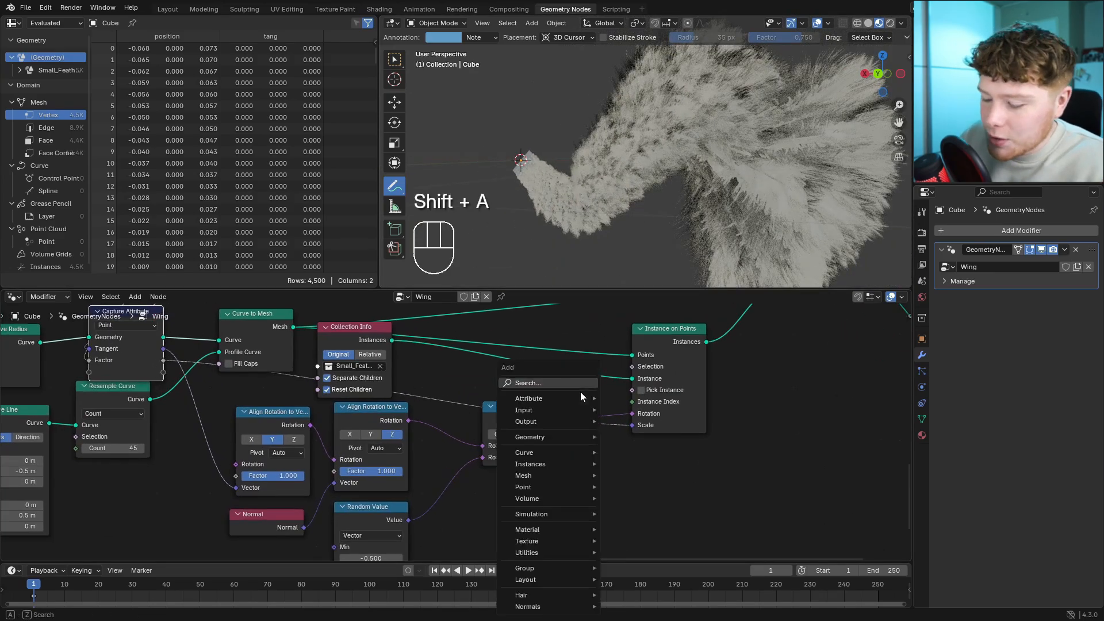
text(map)
key(Return)
click(535, 471)
middle_drag(627, 438, 632, 373)
drag(639, 361, 520, 393)
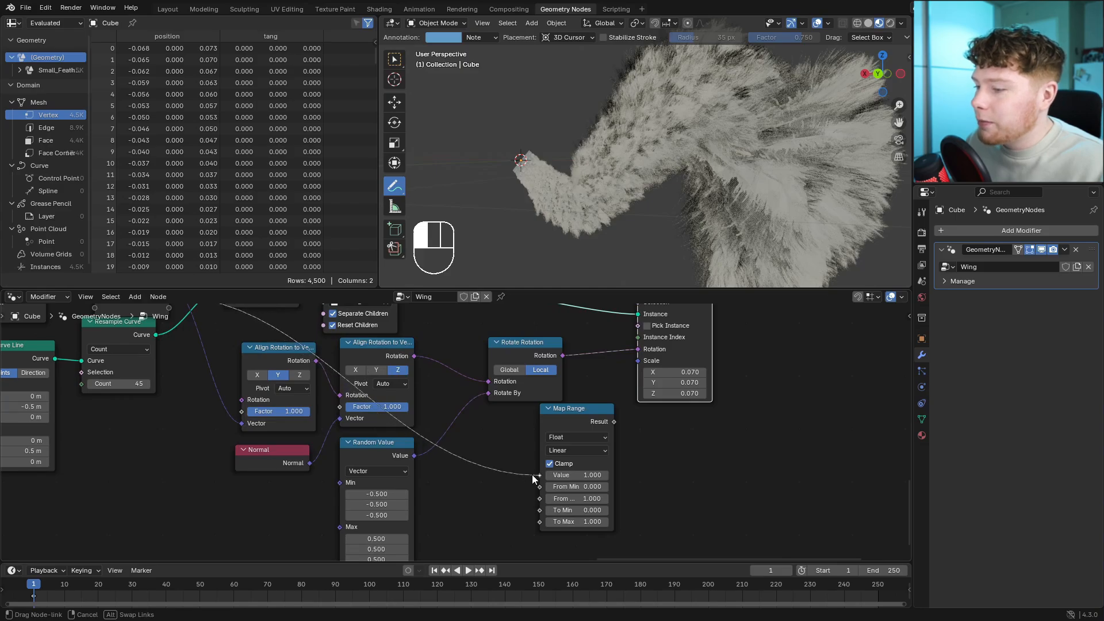
drag(533, 476, 539, 475)
drag(630, 362, 637, 361)
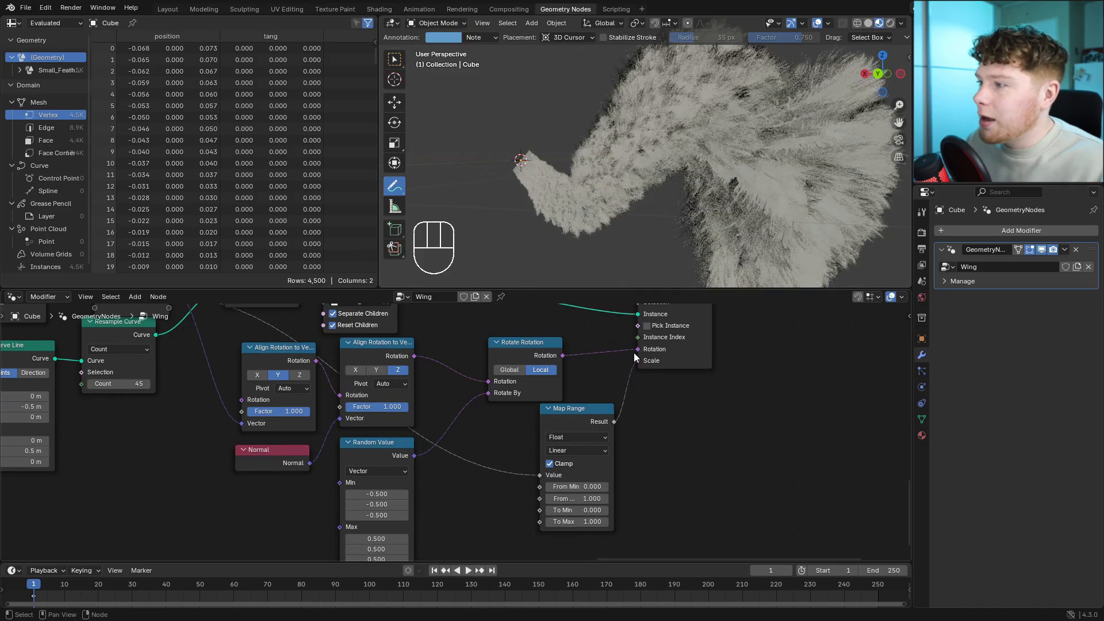
Set the Map Range node's To Max to 0.04 and To Min to 0.25, and inspect the scaled feathers.
scroll(575, 420, up, 4)
click(485, 489)
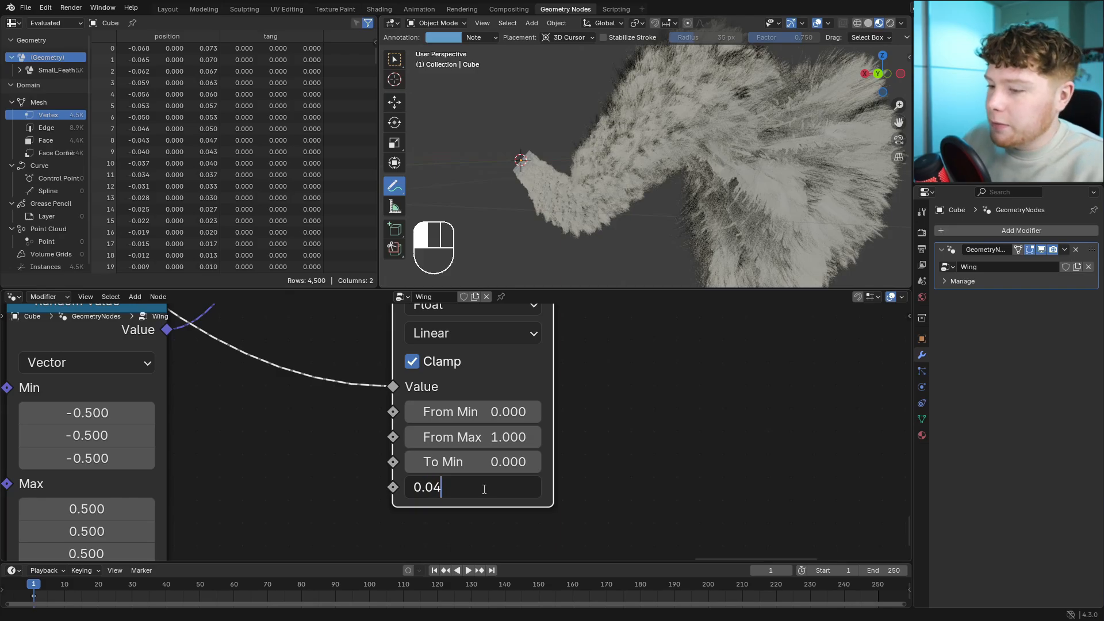
key(Return)
click(493, 463)
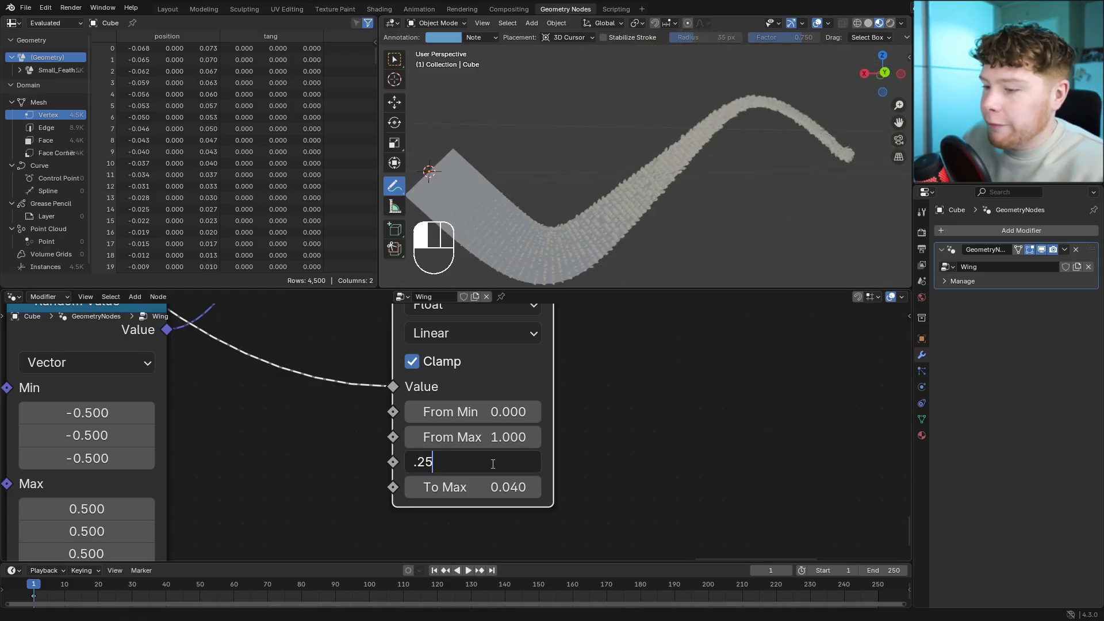
key(Return)
middle_drag(535, 190, 575, 265)
Undo the last four changes.
key(ctrl+z)
key(ctrl+z)
key(ctrl+z)
key(ctrl+z)
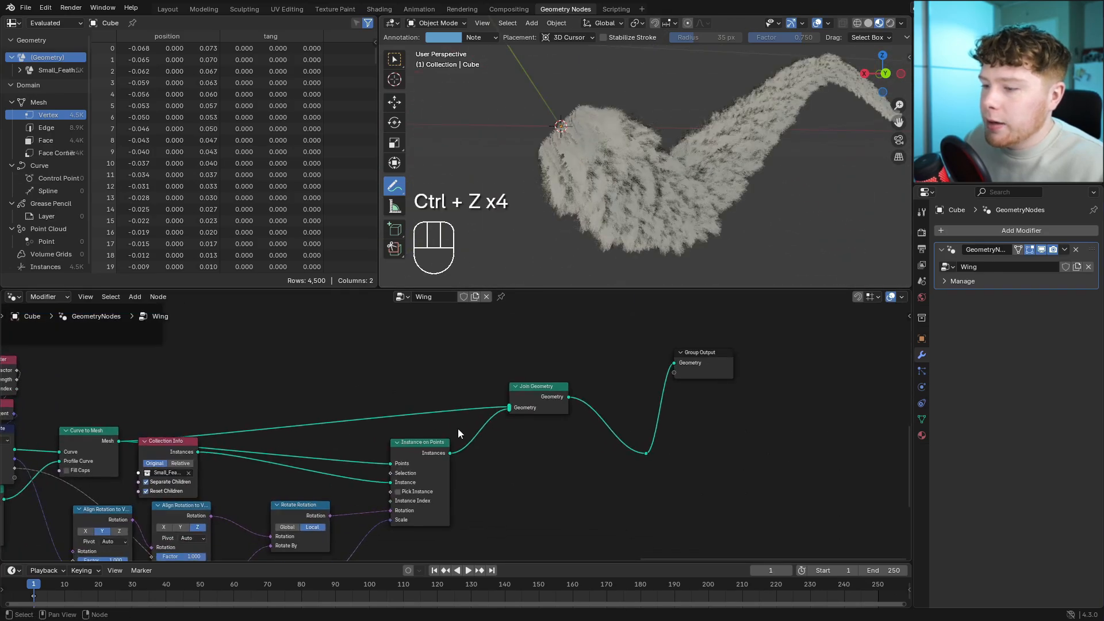
Disconnect the Curve to Mesh output from the final Join Geometry and connect the long-feather groups' joined geometry to it instead.
drag(508, 407, 405, 378)
scroll(385, 371, down, 3)
drag(301, 327, 513, 511)
shift+middle_drag(682, 228, 839, 180)
middle_drag(670, 186, 683, 153)
scroll(658, 178, down, 5)
scroll(683, 153, up, 4)
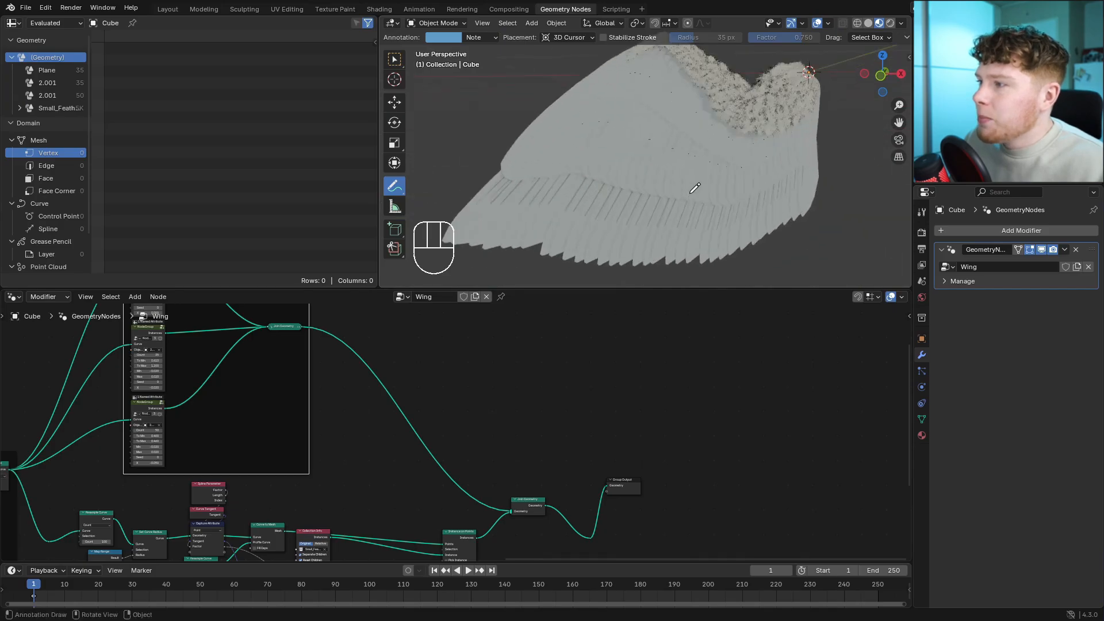
Test the wing folding by varying the Value node in the Anatomy frame through -2.320, finishing at -1.820.
scroll(408, 428, down, 2)
middle_drag(408, 428, 331, 350)
scroll(464, 461, up, 4)
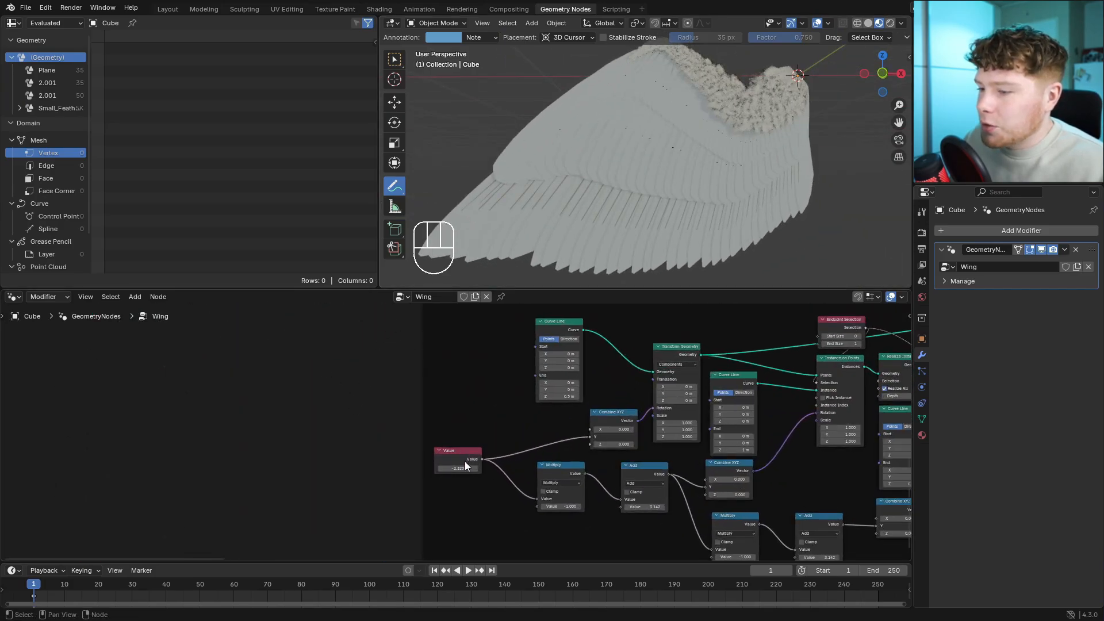
shift+drag(460, 468, 411, 468)
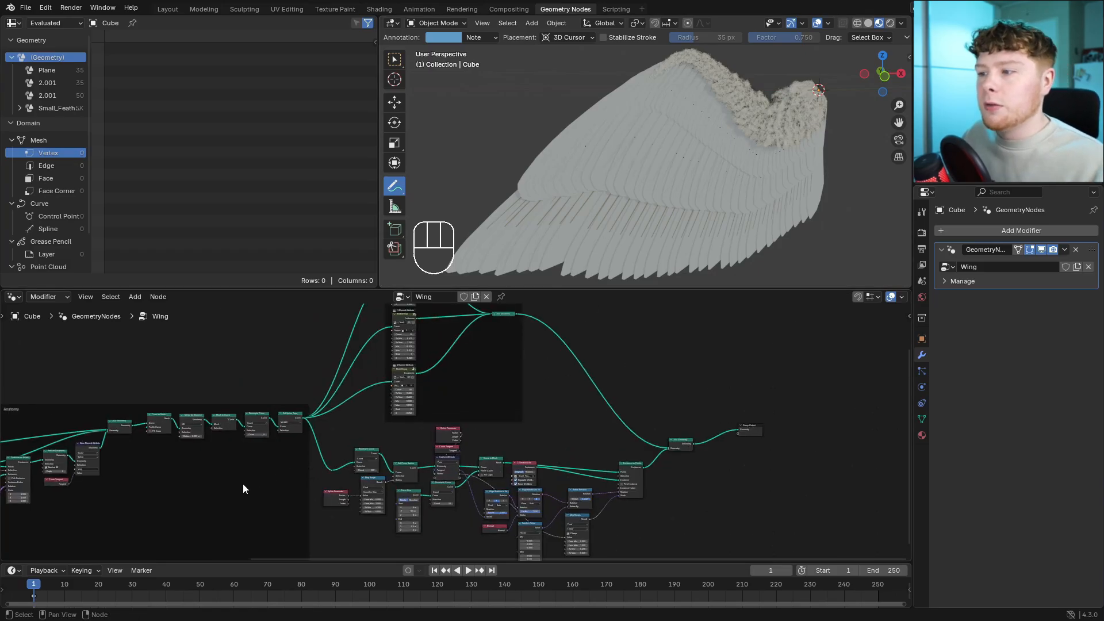
ctrl+middle_drag(237, 486, 159, 512)
middle_drag(158, 512, 762, 425)
ctrl+middle_drag(463, 434, 575, 360)
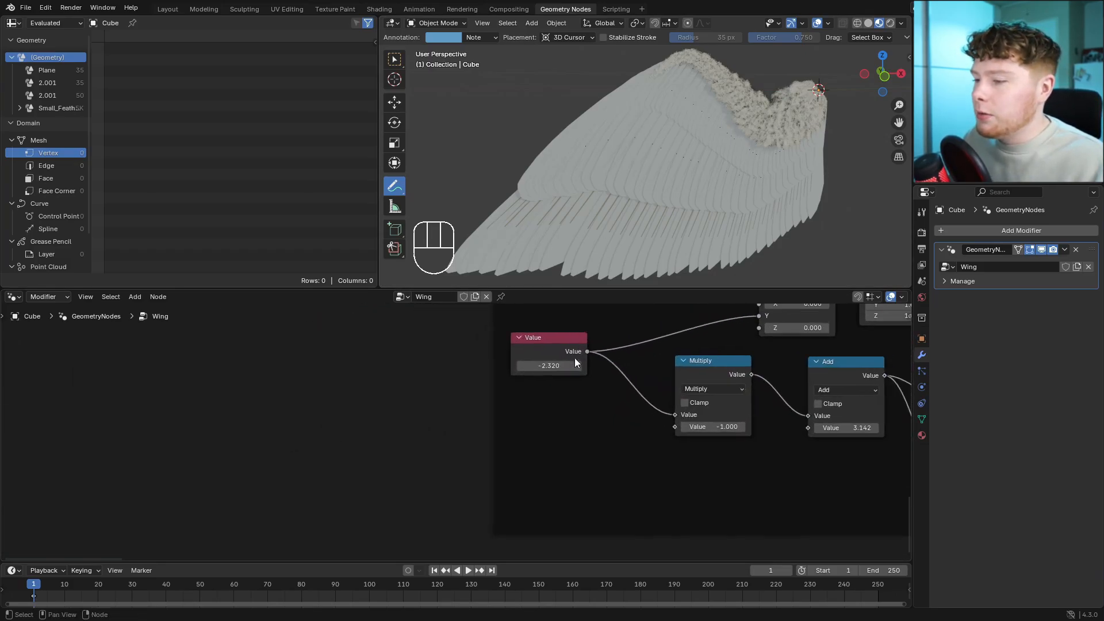
shift+drag(575, 362, 644, 362)
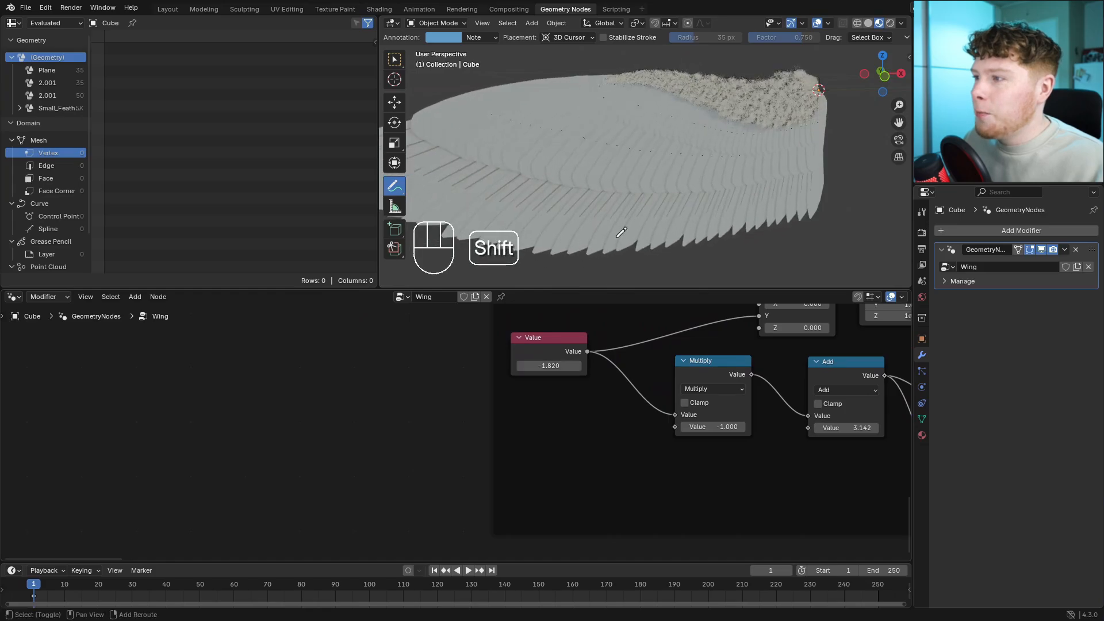
shift+middle_drag(617, 237, 711, 258)
scroll(710, 259, down, 2)
mouse_move(688, 205)
shift+middle_down()
mouse_move(698, 213)
mouse_move(687, 203)
shift+middle_up()
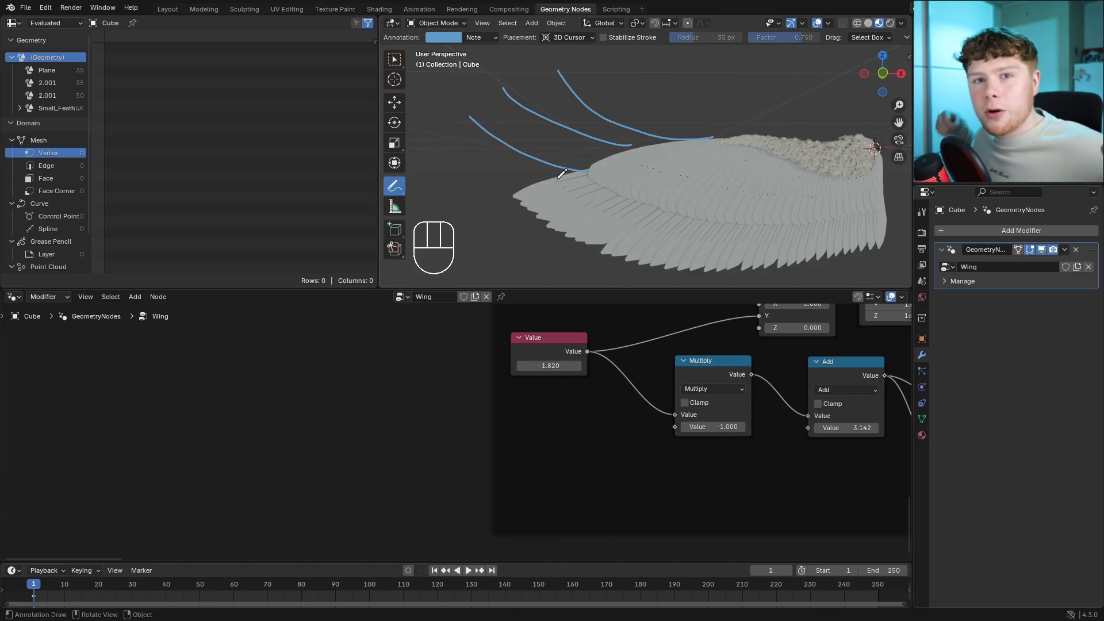
Move Group Output aside and insert a Set Position node between the final Join Geometry and Group Output.
middle_drag(547, 428, 172, 482)
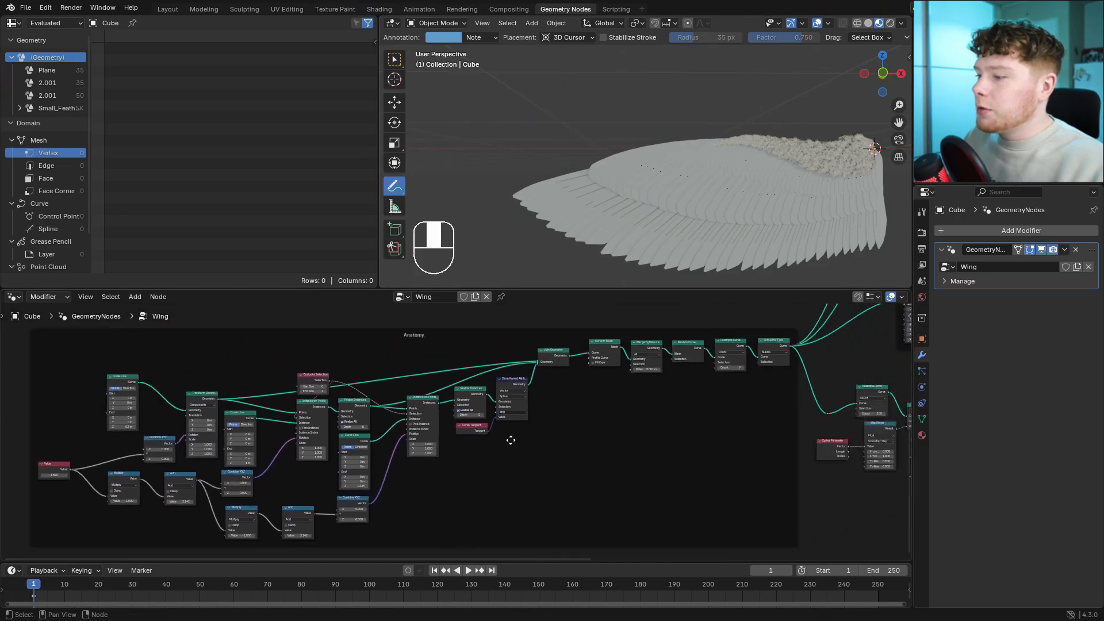
mouse_move(710, 406)
middle_down()
mouse_move(310, 451)
mouse_move(275, 444)
middle_up()
middle_drag(557, 479, 490, 457)
scroll(508, 465, up, 1)
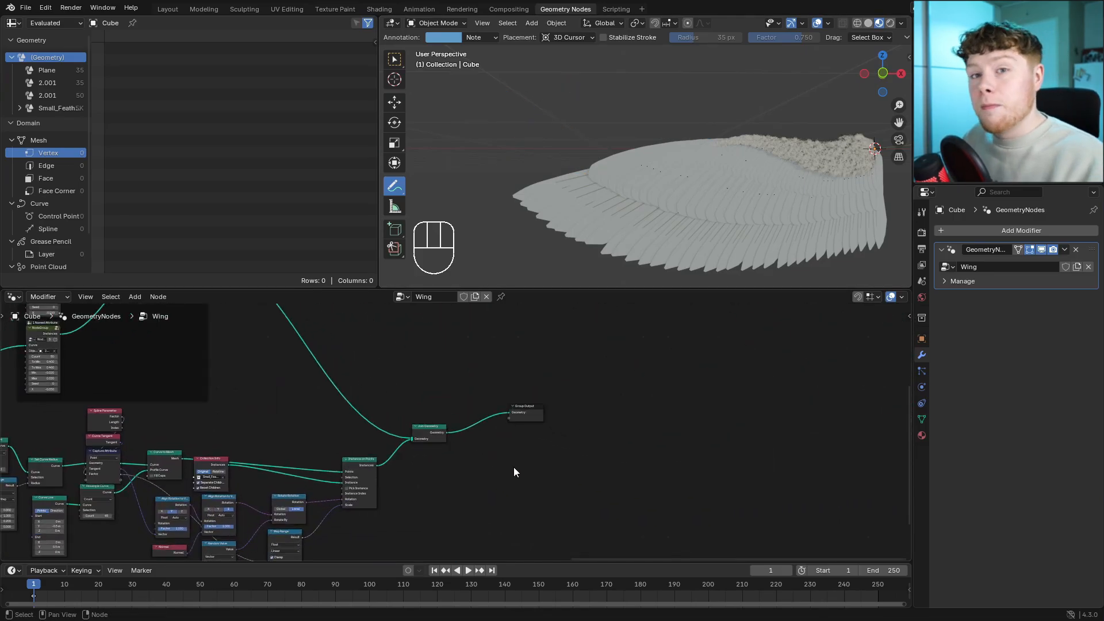
scroll(536, 479, up, 6)
key(g)
key(shift+a)
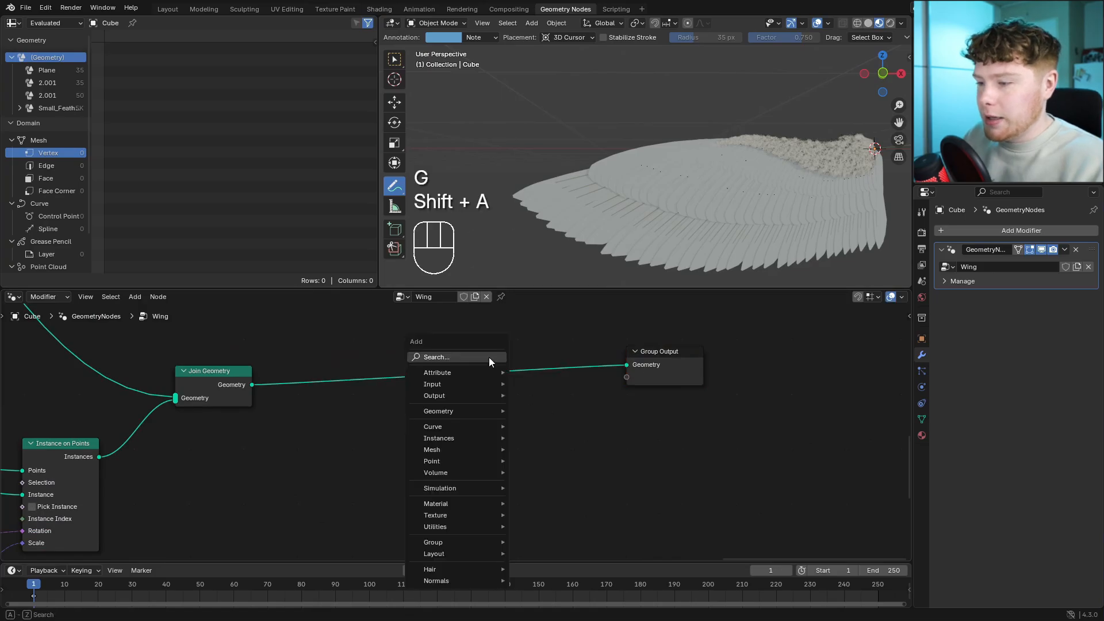
text(set p)
key(Return)
click(489, 358)
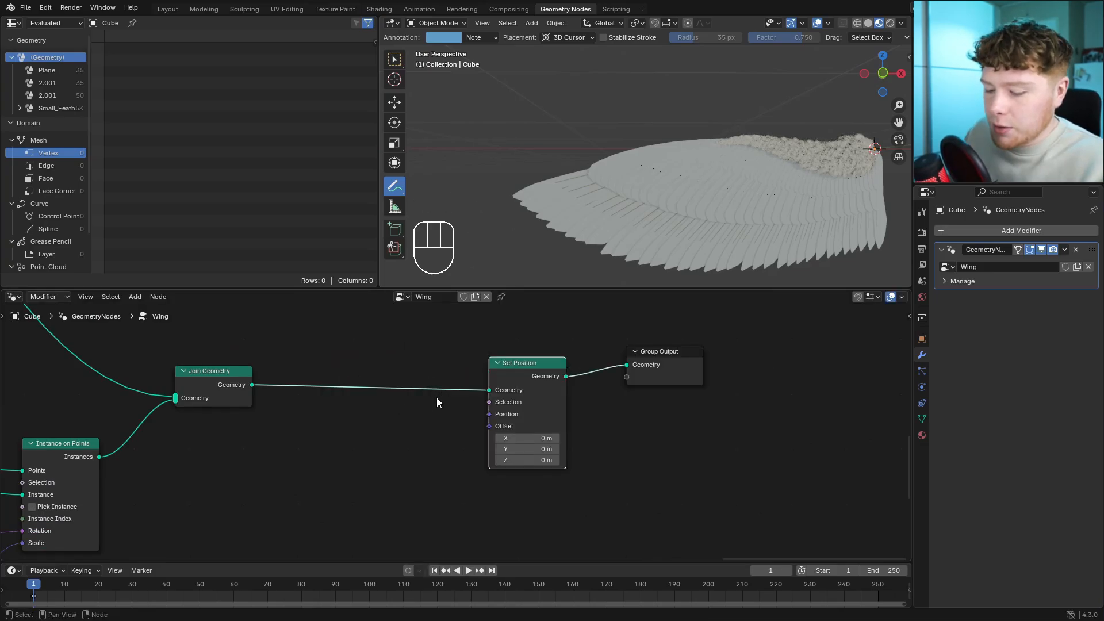
Add a Position node below Join Geometry and connect it to the Position input of Set Position.
key(shift+a)
text(pos)
key(Return)
click(411, 451)
scroll(411, 451, up, 1)
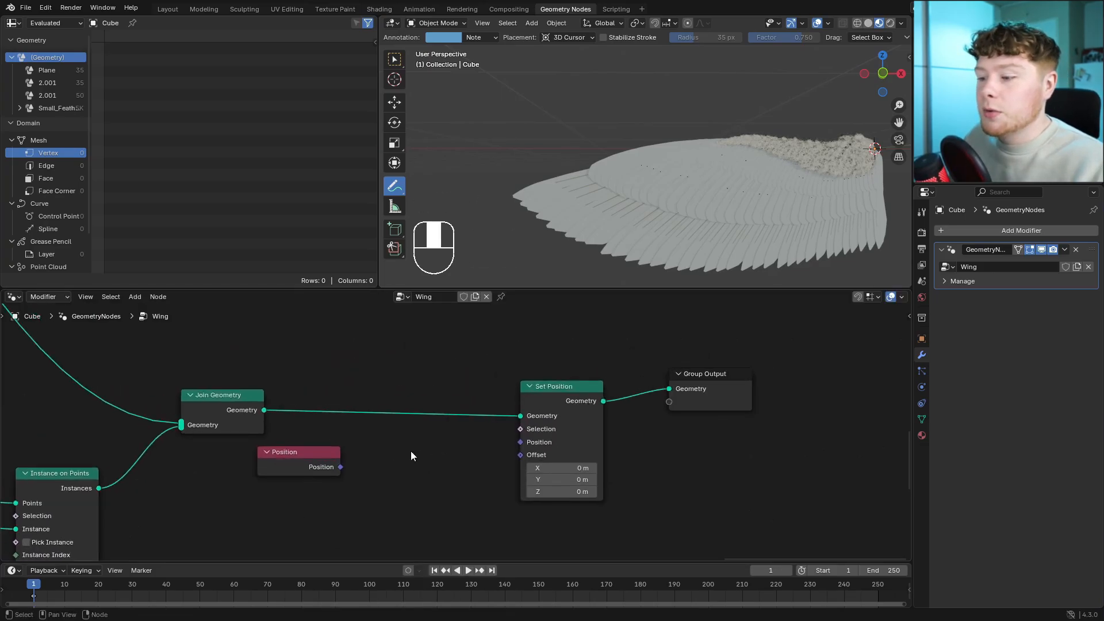
scroll(410, 451, up, 1)
drag(323, 472, 531, 443)
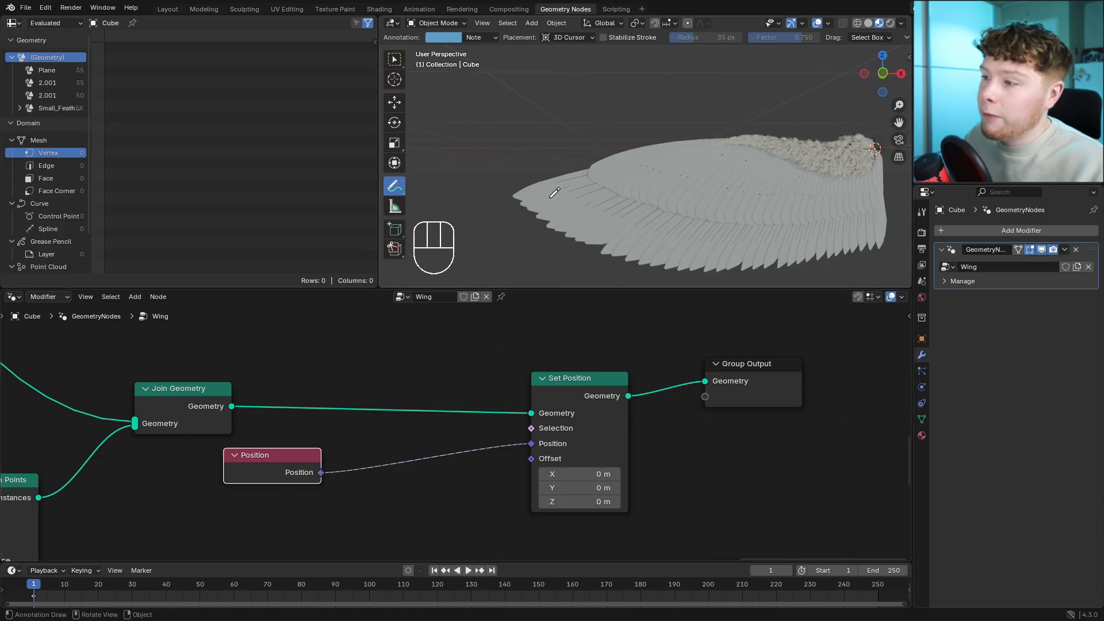
Insert a Transform Point node between the Position node and the Position input of Set Position.
scroll(420, 414, up, 2)
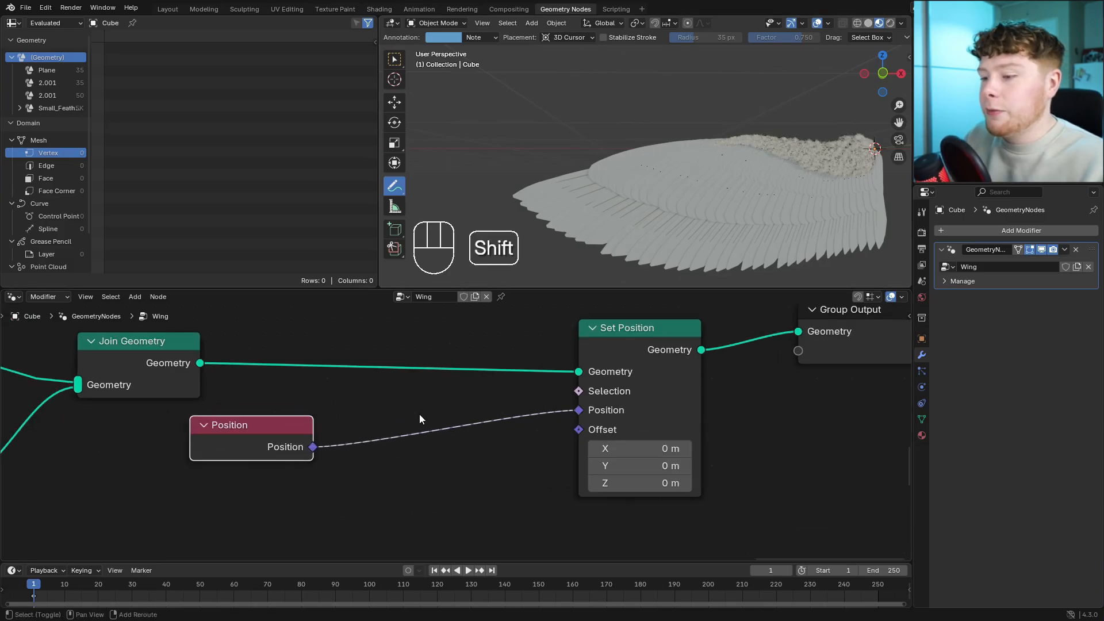
key(shift+a)
text(r)
key(BackSpace)
text(transp)
key(Return)
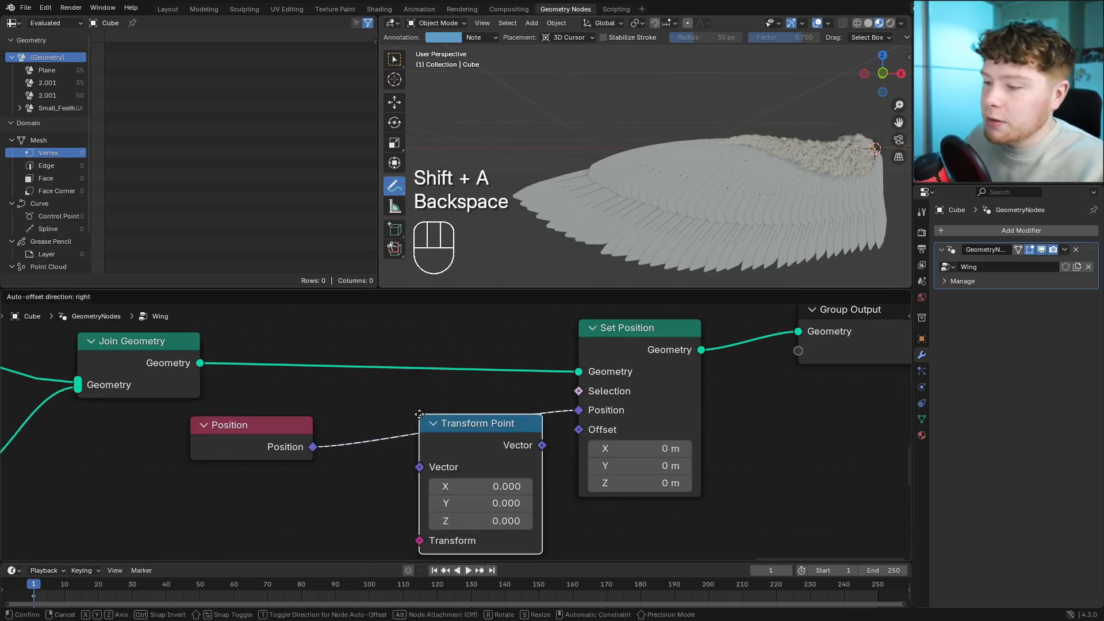
click(420, 415)
scroll(368, 500, down, 1)
middle_drag(365, 509, 377, 466)
scroll(443, 432, up, 2)
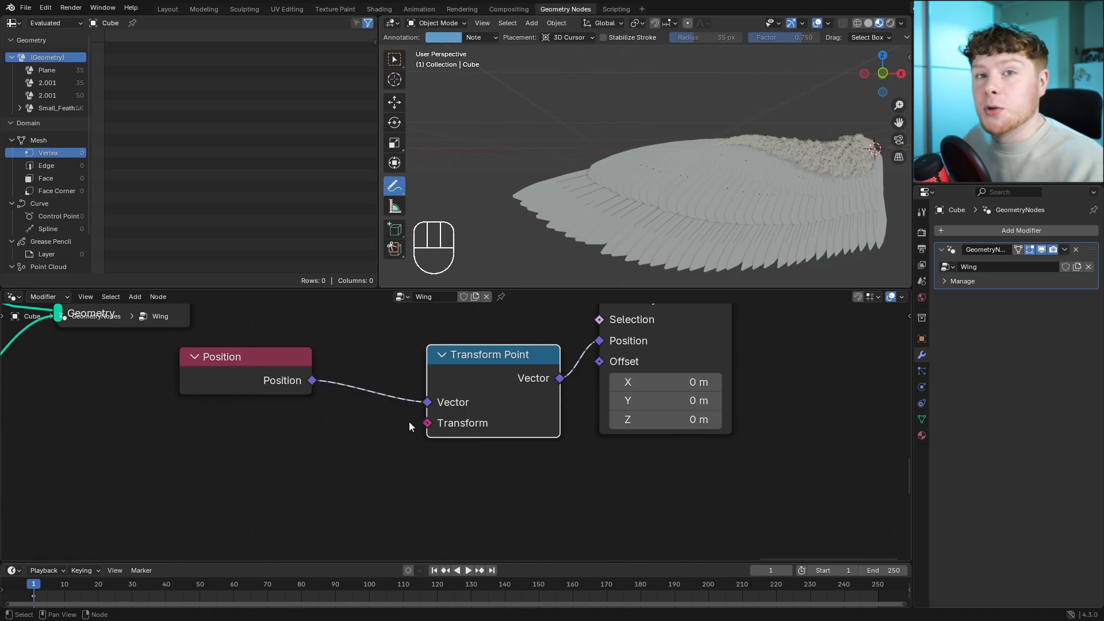
Add a Combine Transform node below the Position node and connect it to the Transform input of Transform Point.
scroll(390, 353, down, 6)
middle_drag(389, 352, 313, 440)
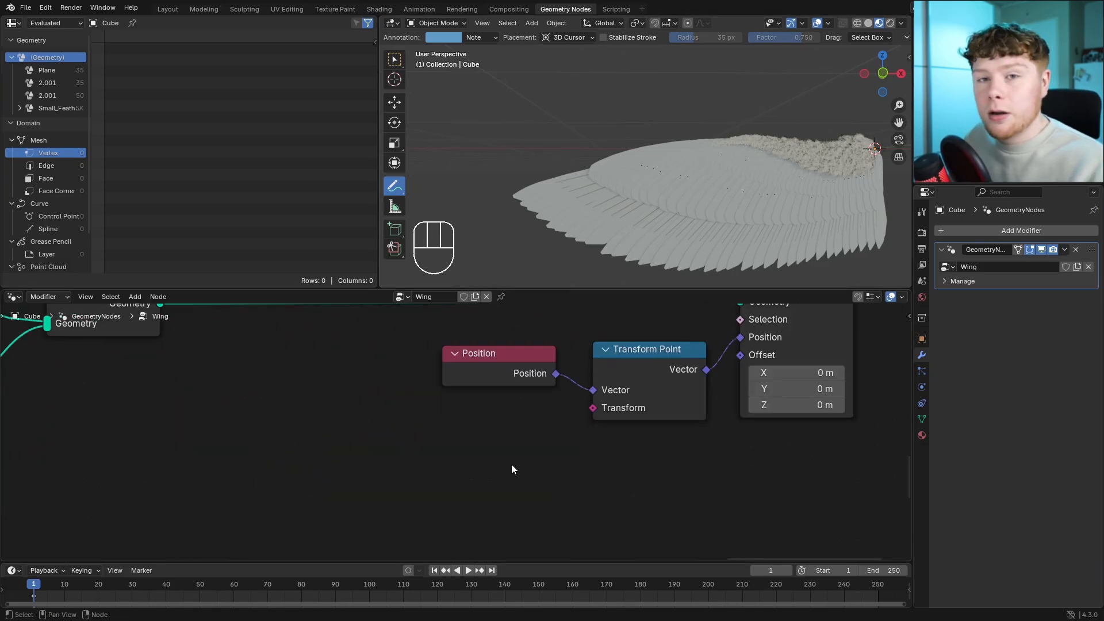
key(shift+a)
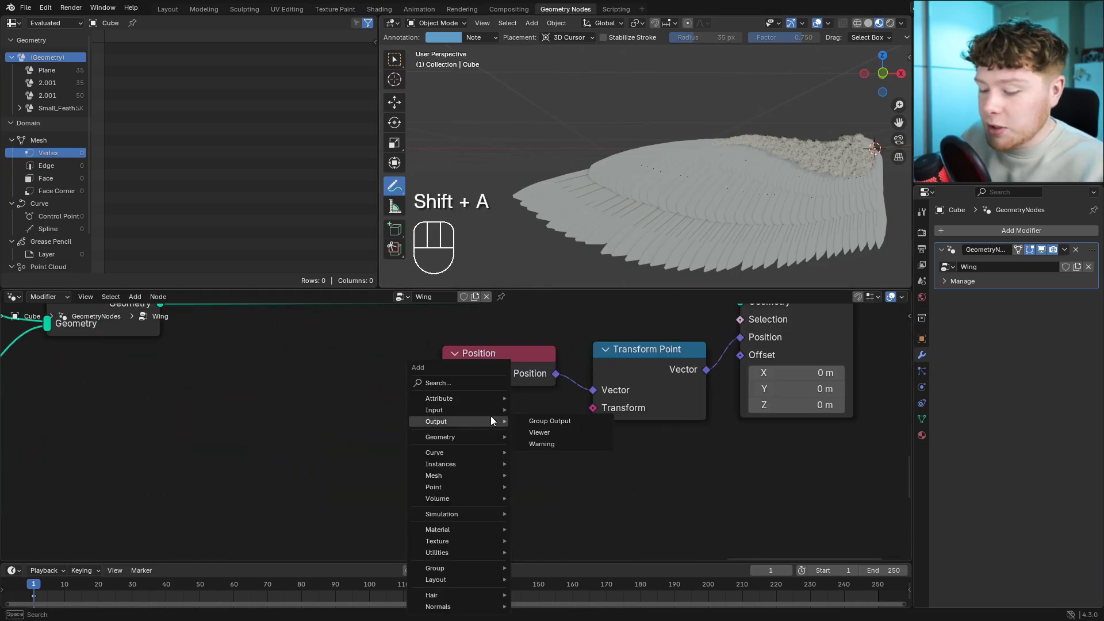
text(comb ta)
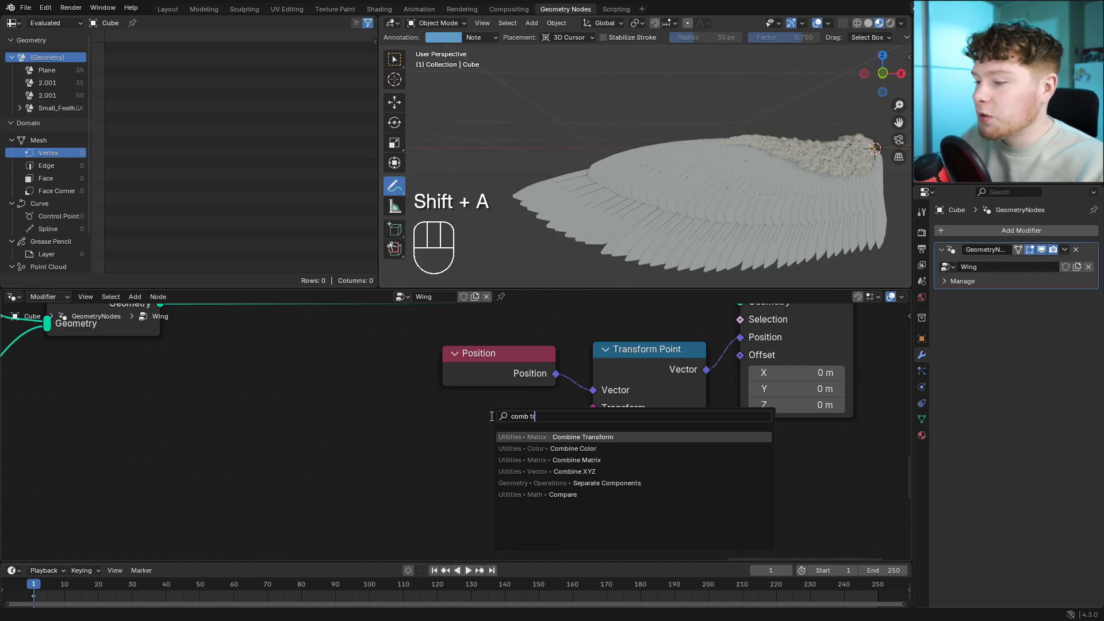
key(Return)
click(442, 403)
drag(558, 426, 593, 408)
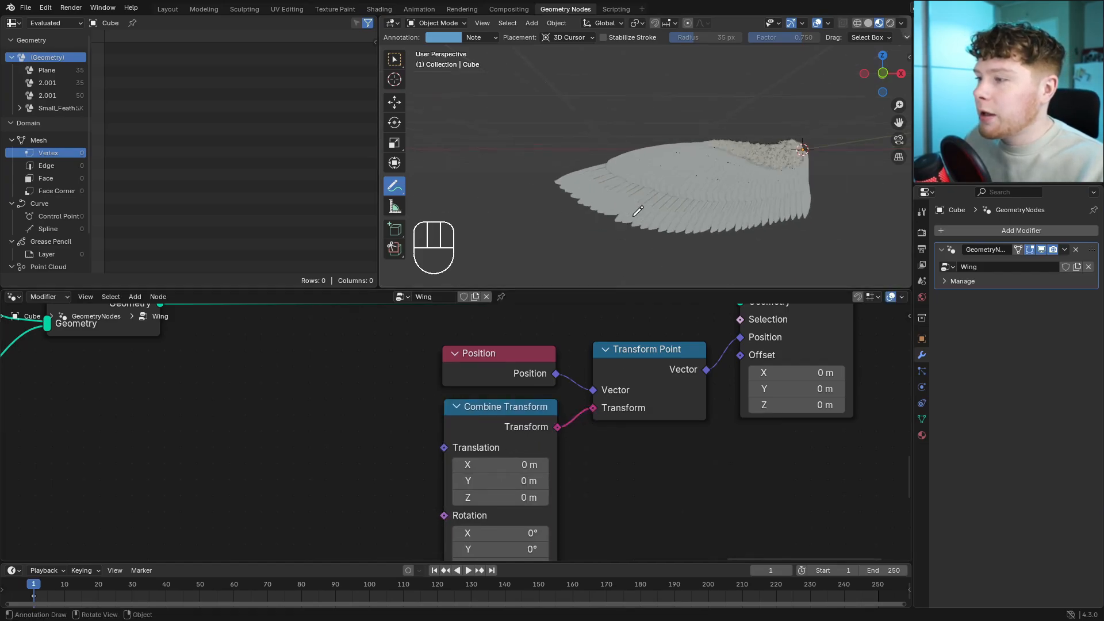
Test rotating the wing by varying the Y rotation in Combine Transform up to about 40.3°, cancelling back to 0°.
middle_drag(563, 554, 535, 418)
mouse_move(477, 416)
mouse_down()
mouse_move(523, 417)
mouse_move(473, 416)
mouse_up()
drag(407, 469, 452, 470)
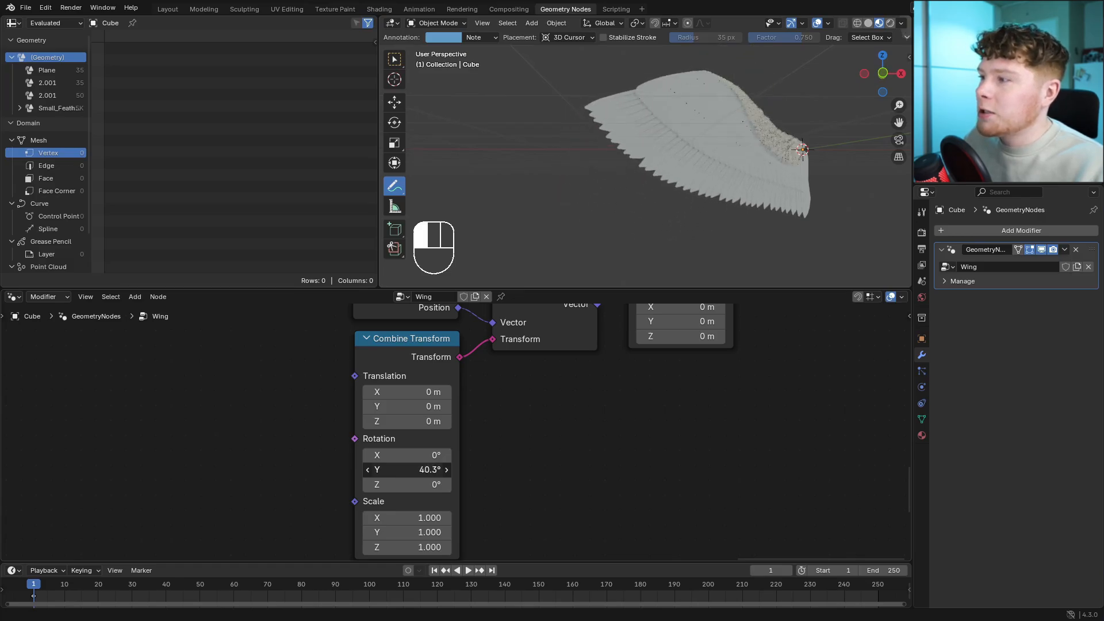
right_click(407, 470)
shift+middle_drag(575, 230, 534, 254)
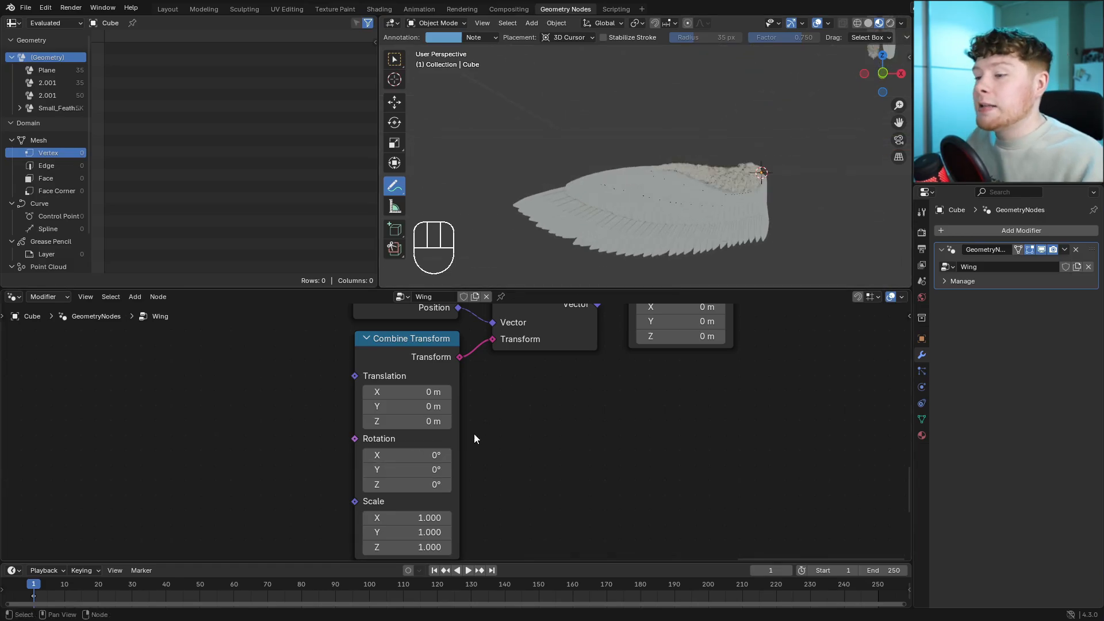
drag(408, 470, 448, 470)
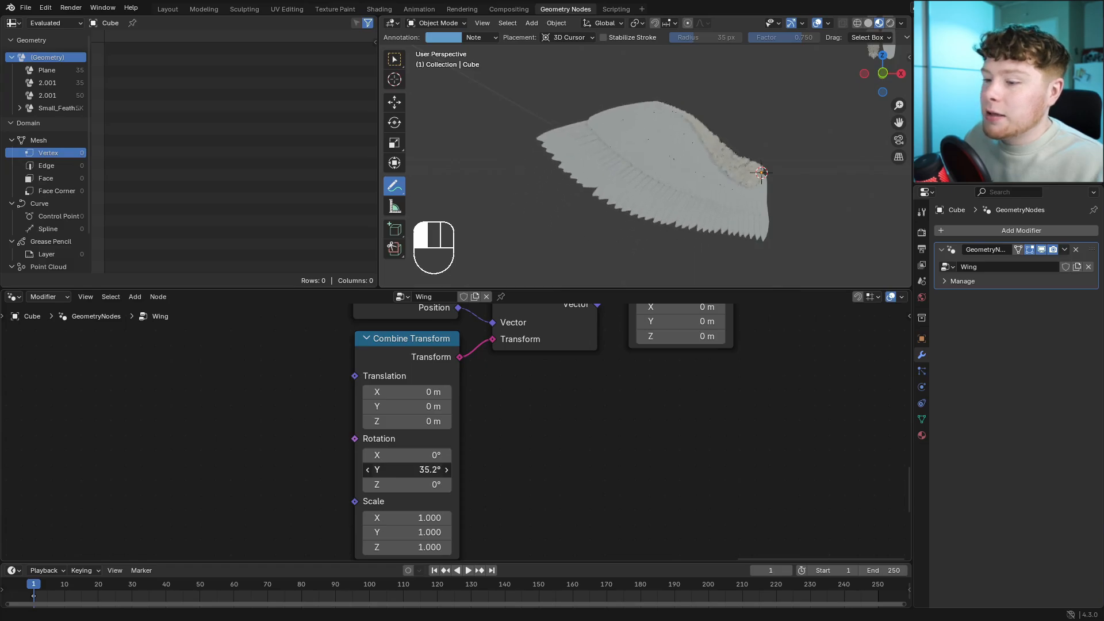
right_click(447, 470)
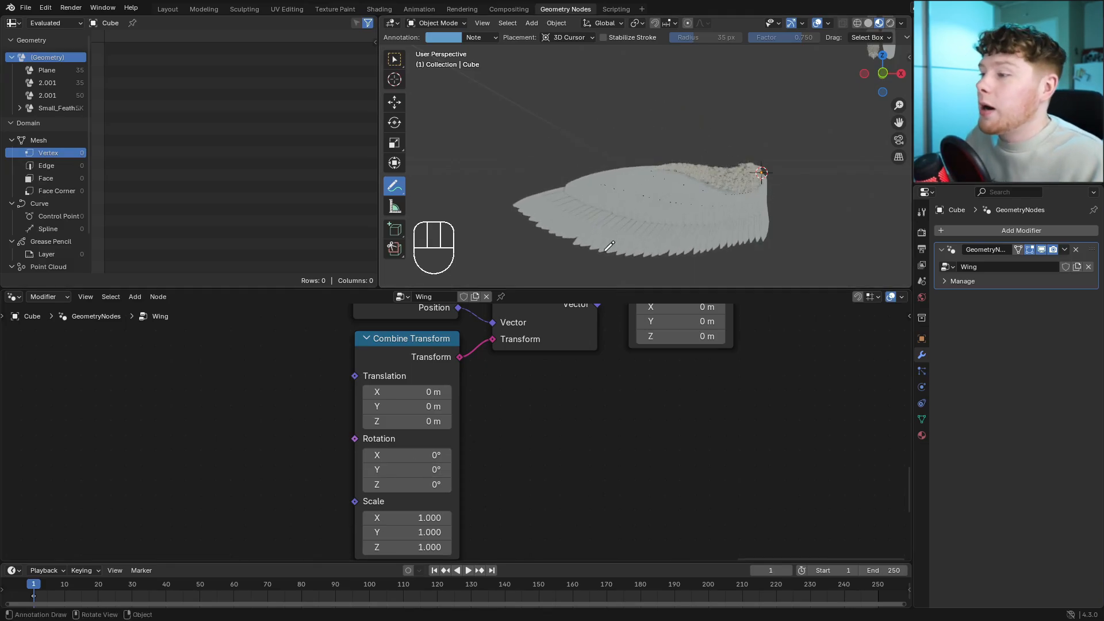
drag(408, 470, 431, 469)
right_click(430, 469)
Insert a Realize Instances node between the final Join Geometry and Set Position.
scroll(259, 384, down, 4)
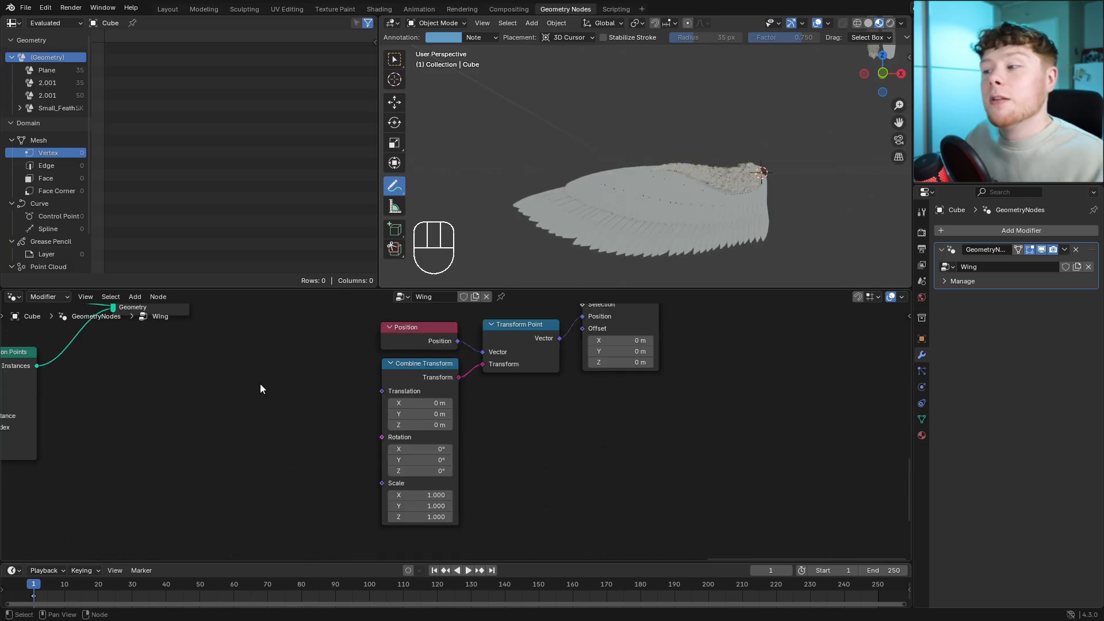
middle_drag(260, 384, 426, 458)
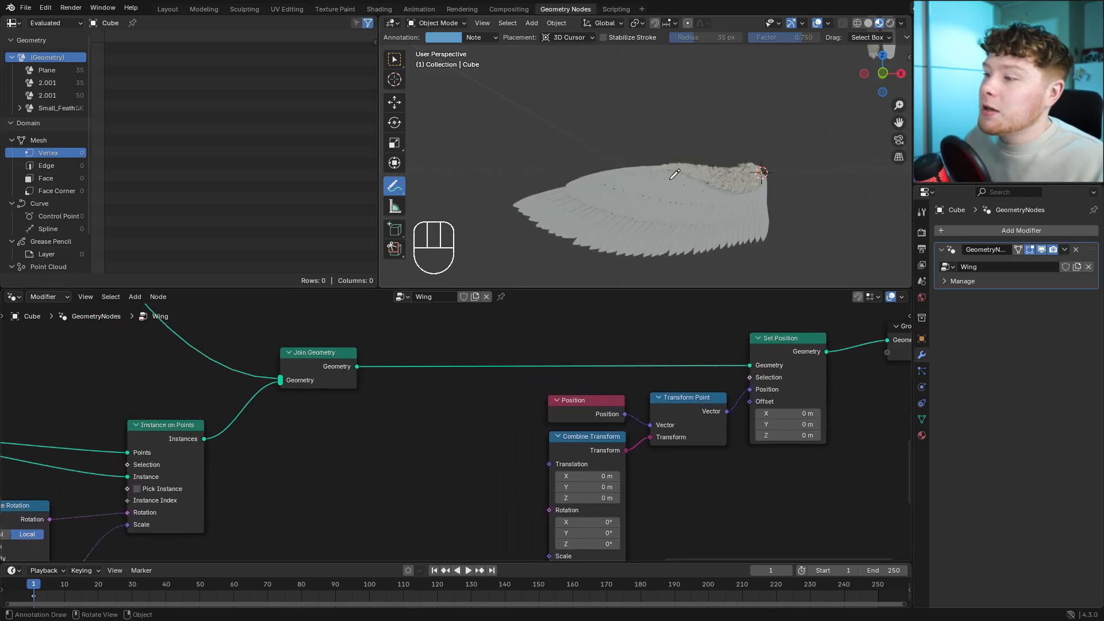
scroll(624, 231, up, 5)
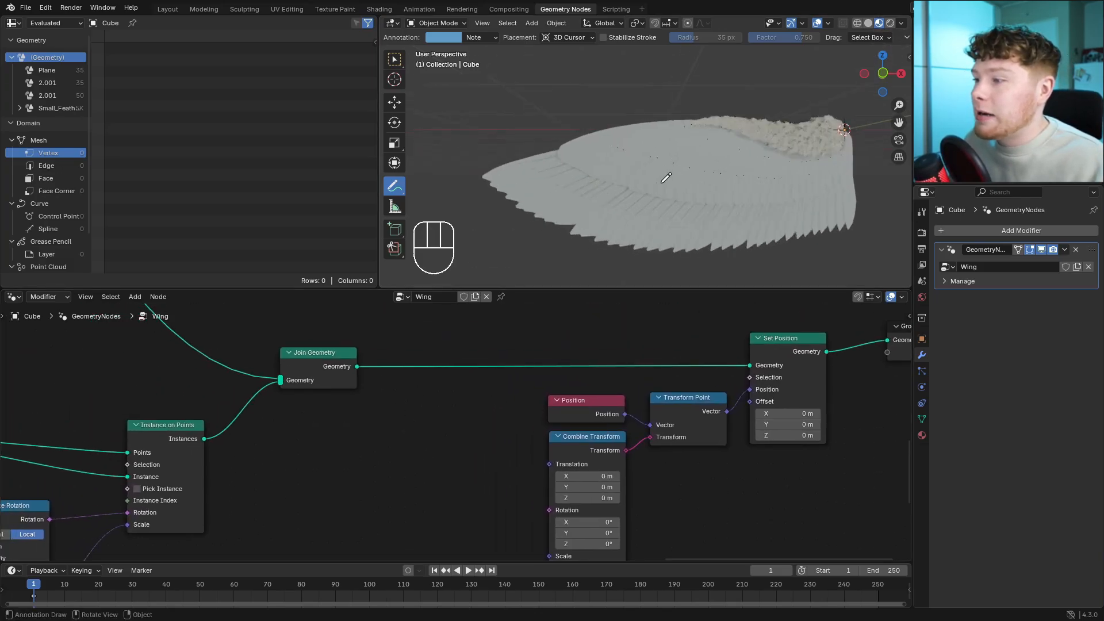
key(shift+a)
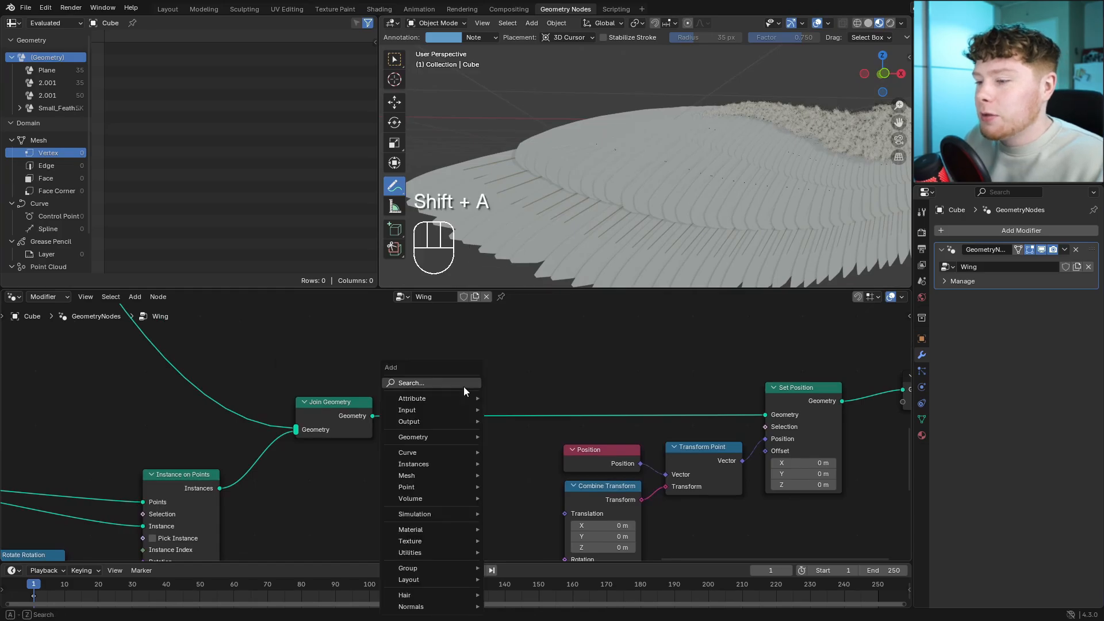
text(realize)
key(Return)
click(395, 371)
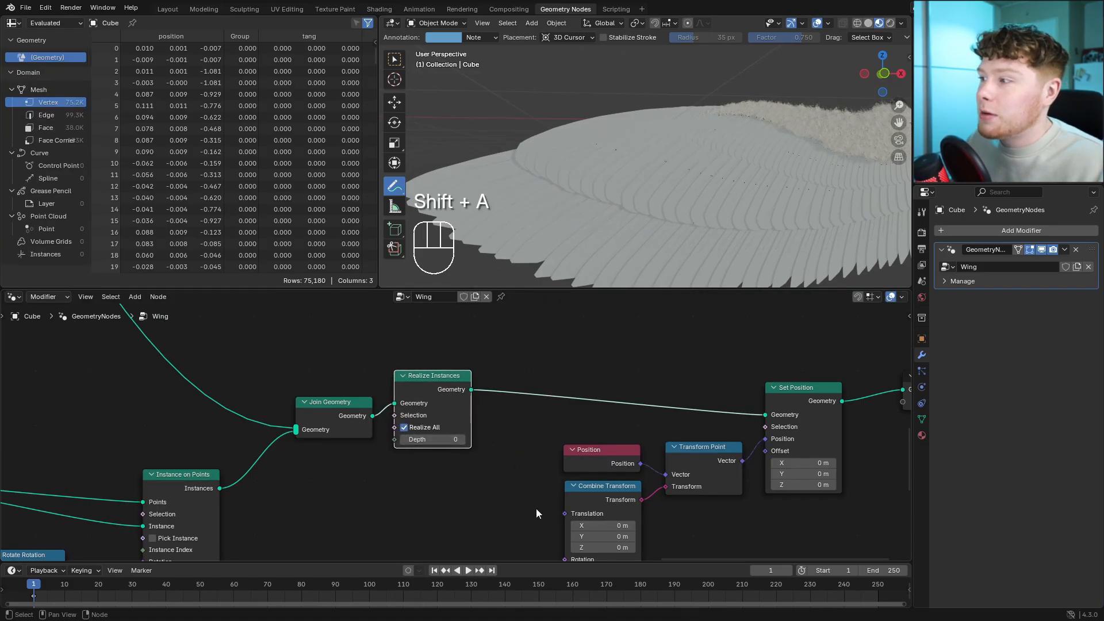
Test the Y rotation in Combine Transform again on the realized wing geometry, ending at 0°.
middle_drag(536, 509, 421, 427)
middle_drag(663, 162, 642, 164)
scroll(578, 498, down, 1)
scroll(578, 498, up, 1)
mouse_move(468, 488)
mouse_down()
mouse_move(502, 488)
mouse_move(453, 488)
mouse_move(485, 488)
mouse_up()
scroll(598, 206, down, 4)
drag(486, 488, 454, 488)
middle_drag(544, 518, 527, 479)
ctrl+middle_drag(527, 479, 531, 419)
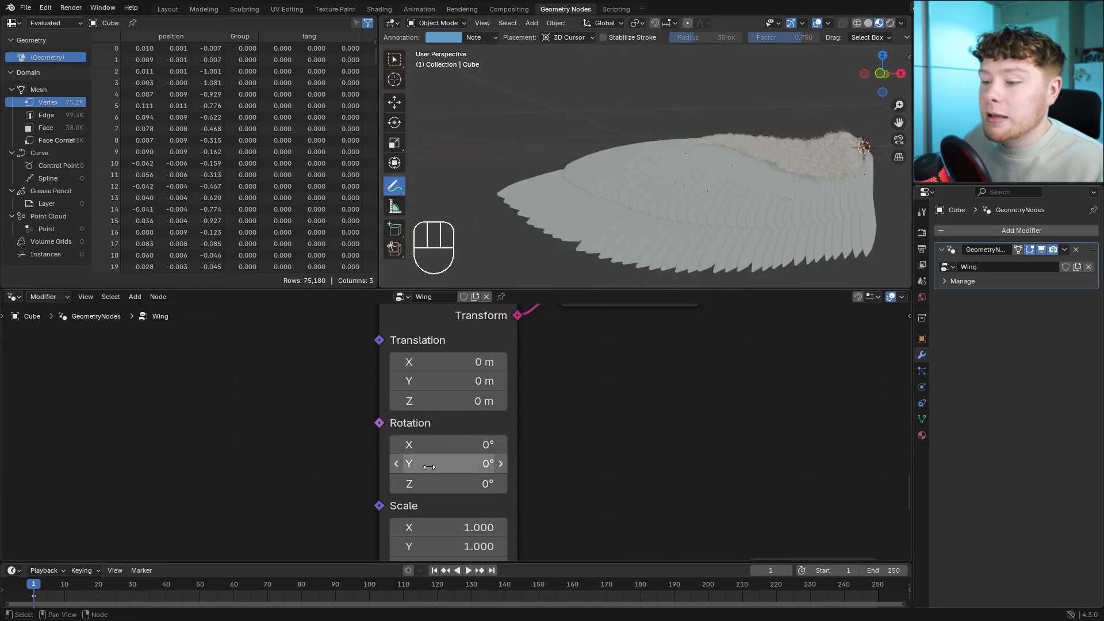
mouse_move(431, 464)
mouse_down()
mouse_move(442, 464)
mouse_move(431, 464)
mouse_up()
middle_drag(547, 197, 563, 219)
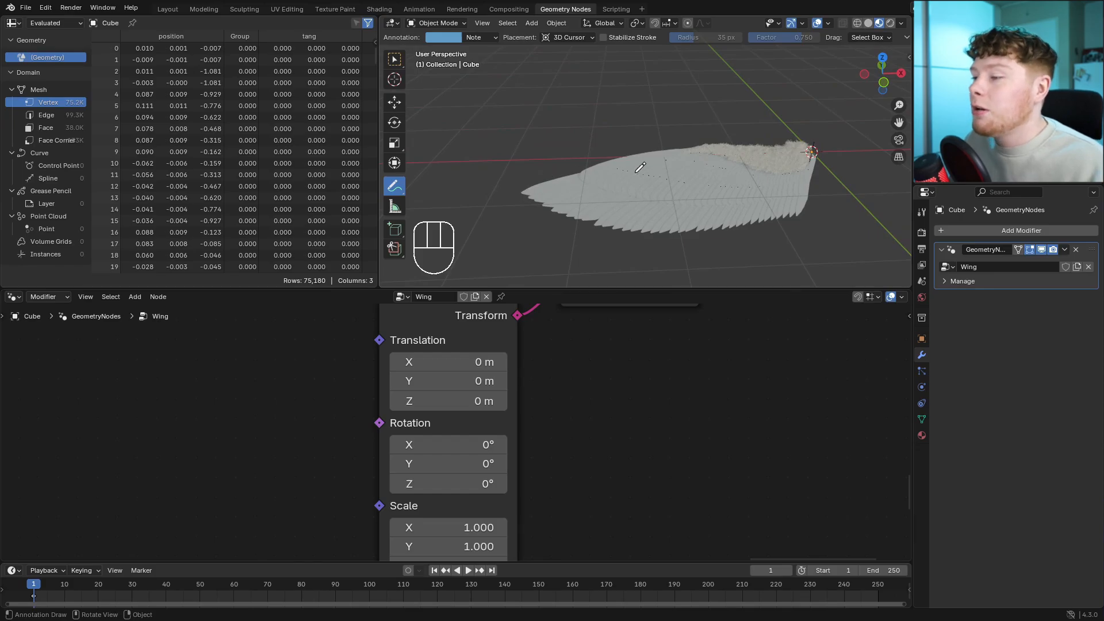
Add a second Position node in the free space between Instance on Points and Combine Transform.
scroll(476, 437, down, 2)
middle_drag(303, 431, 430, 427)
key(x)
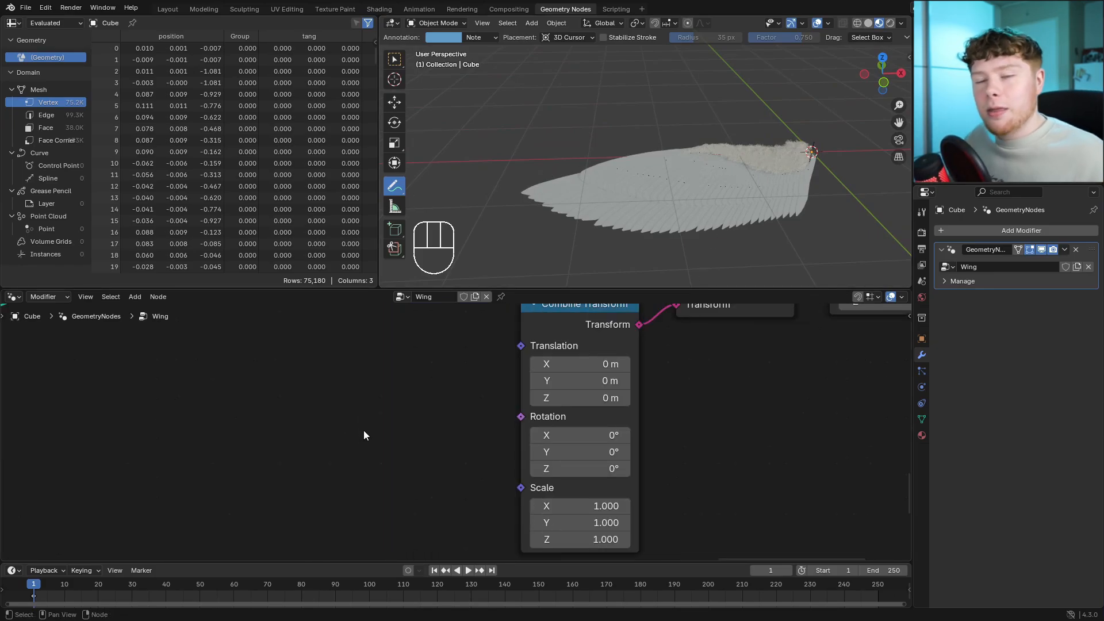
scroll(309, 457, down, 1)
middle_drag(309, 456, 241, 466)
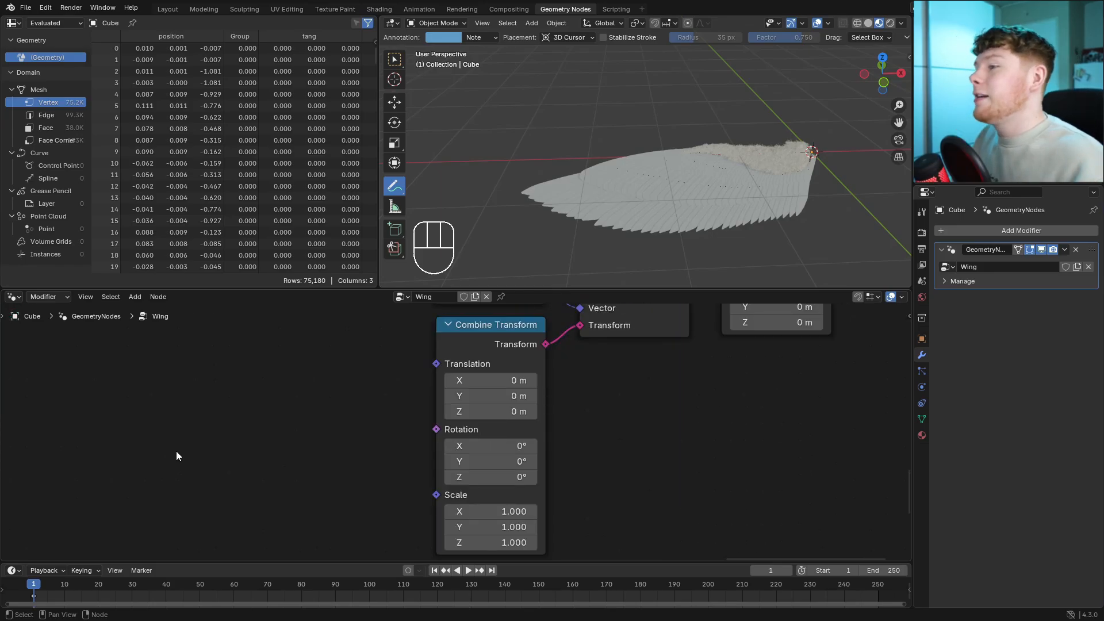
scroll(195, 465, down, 1)
middle_drag(194, 462, 447, 405)
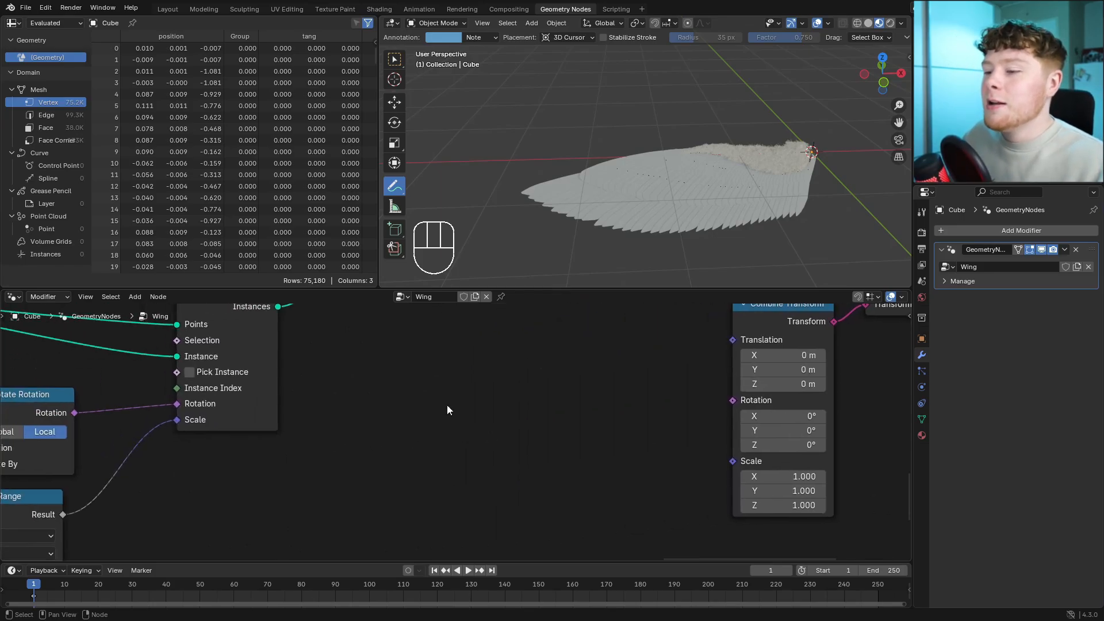
key(shift+a)
text(position)
key(Return)
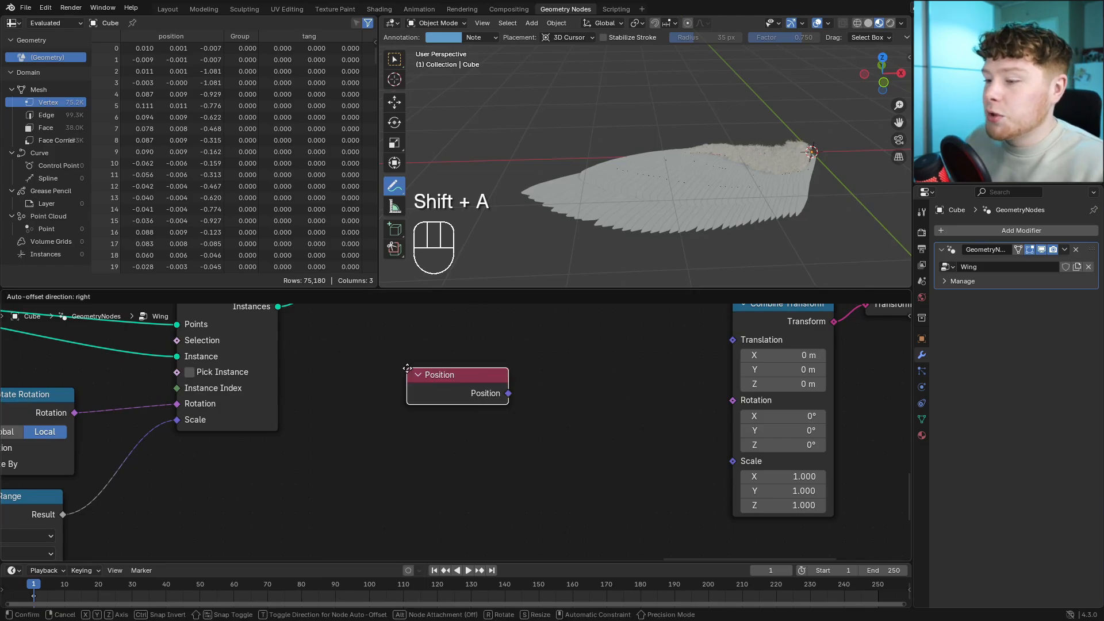
click(319, 371)
Add a Separate XYZ node and connect the new Position node to its Vector input.
middle_drag(562, 347, 455, 422)
key(shift+a)
mouse_move(454, 423)
text(sep)
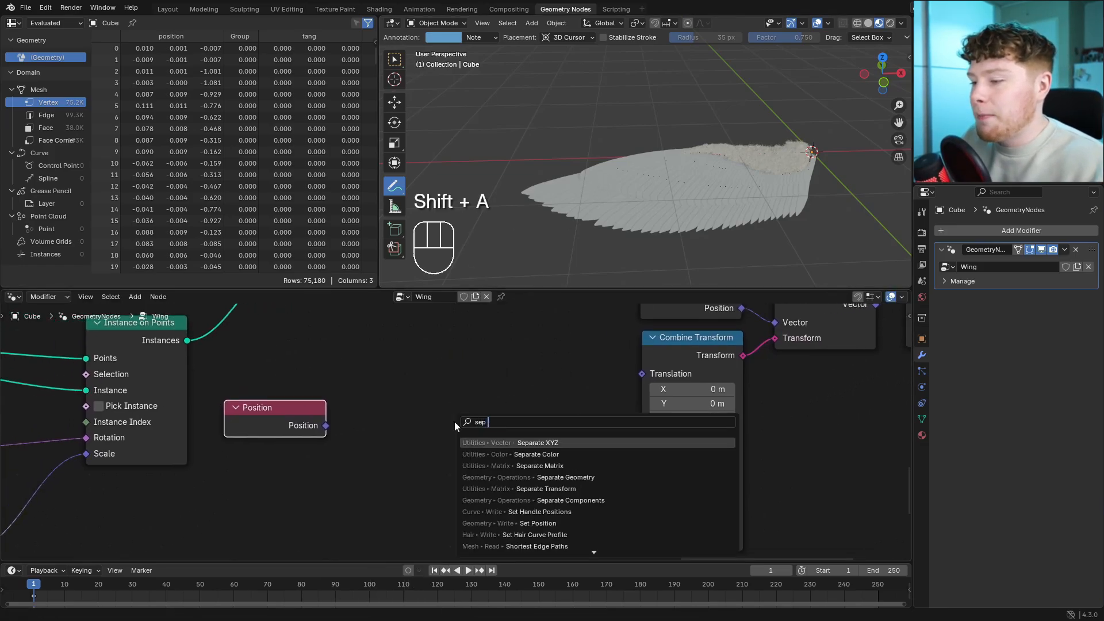
key(Return)
click(333, 425)
drag(325, 425, 371, 452)
drag(279, 362, 430, 475)
key(g)
middle_drag(553, 441, 468, 432)
Add a Combine XYZ node feeding Combine Transform's Rotation, and connect the X output of Separate XYZ to its Y input.
key(shift+a)
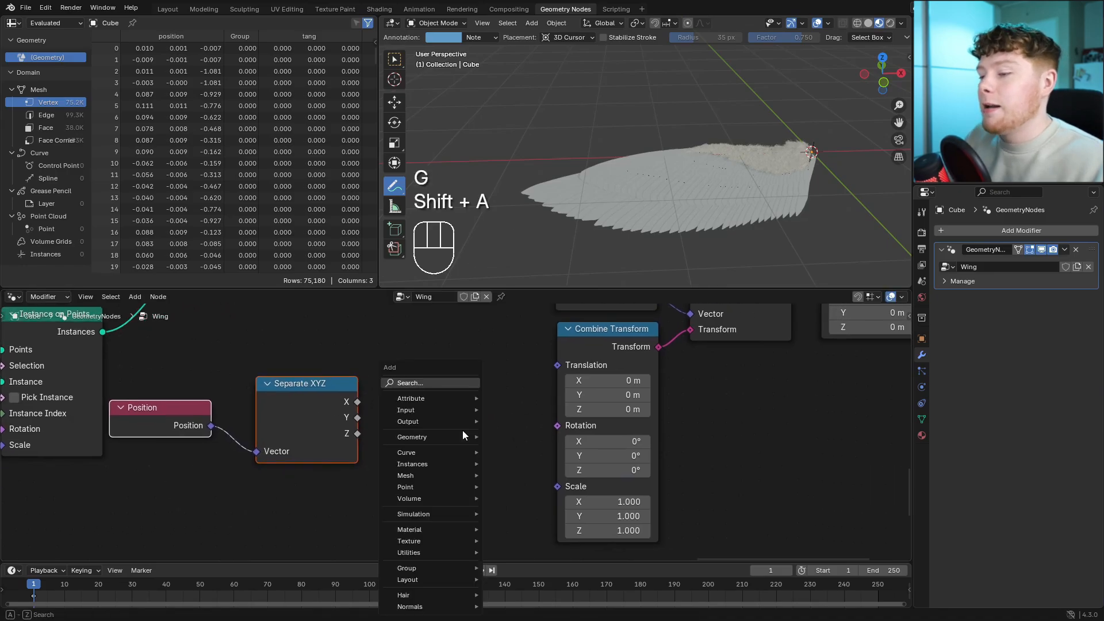
text(com)
key(Return)
click(417, 391)
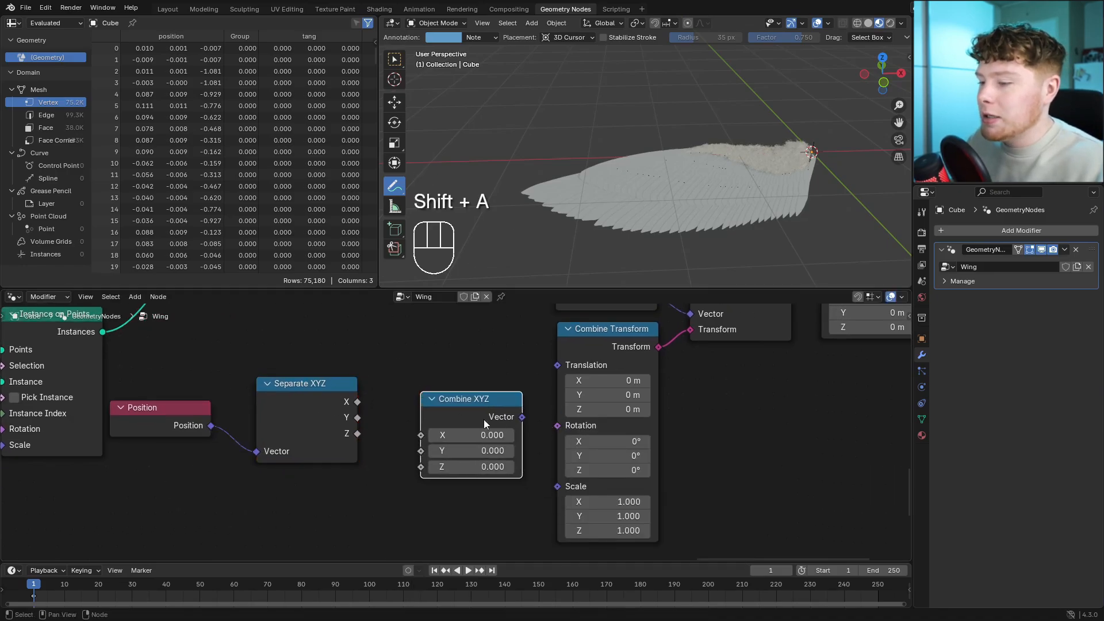
drag(522, 417, 557, 426)
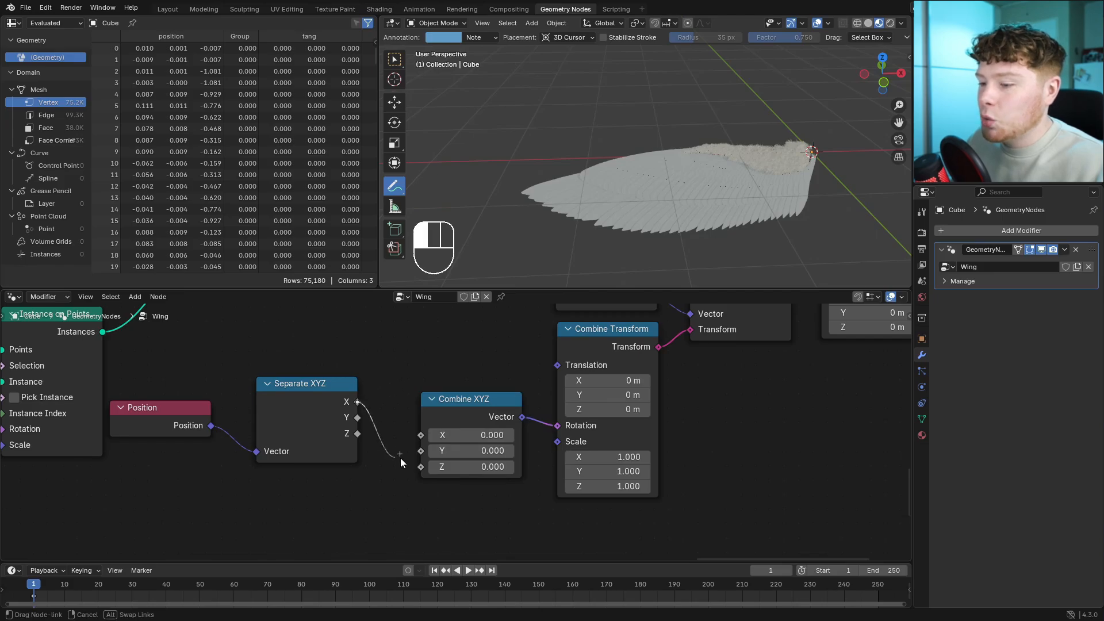
drag(400, 457, 422, 451)
shift+middle_drag(717, 197, 705, 205)
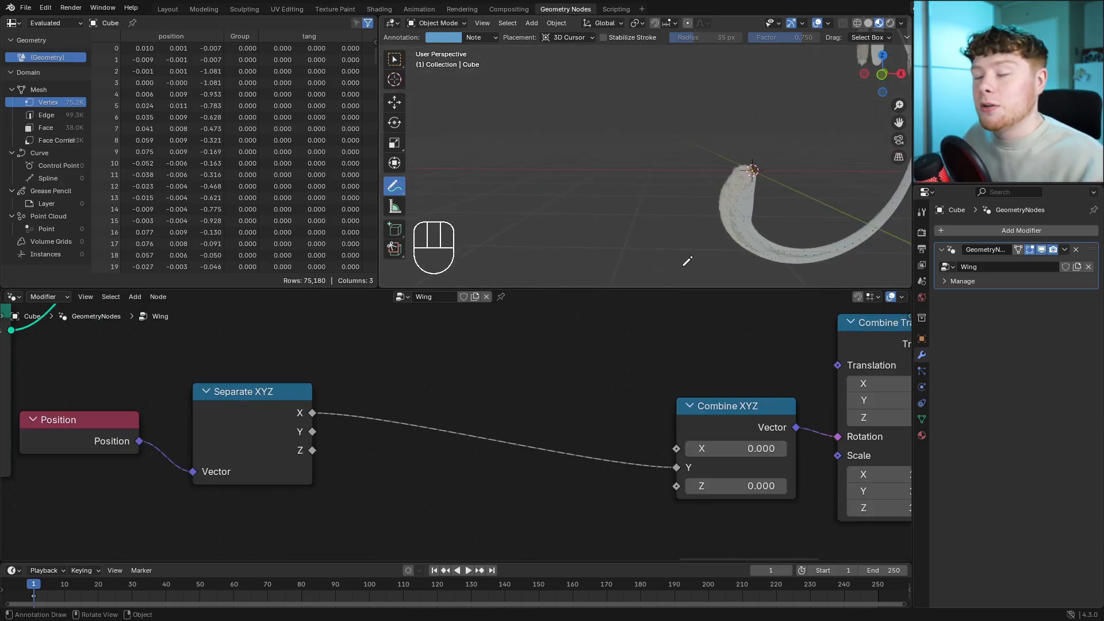
Insert a Map Range node between Separate XYZ and Combine XYZ and set its interpolation to Smooth Step.
key(shift+a)
text(map)
key(Return)
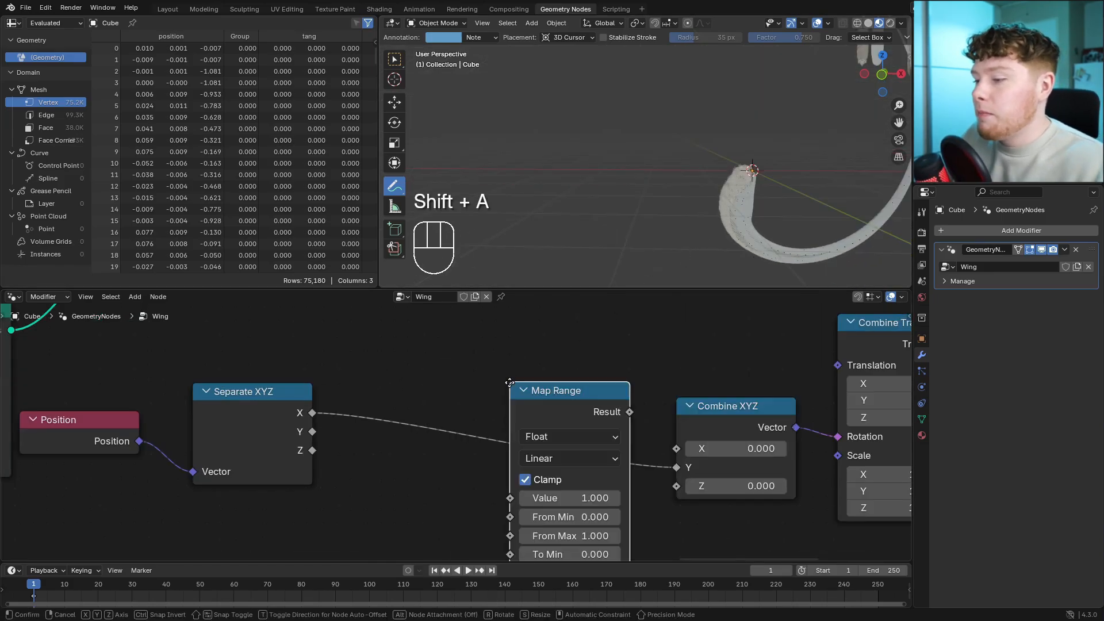
click(440, 345)
click(481, 406)
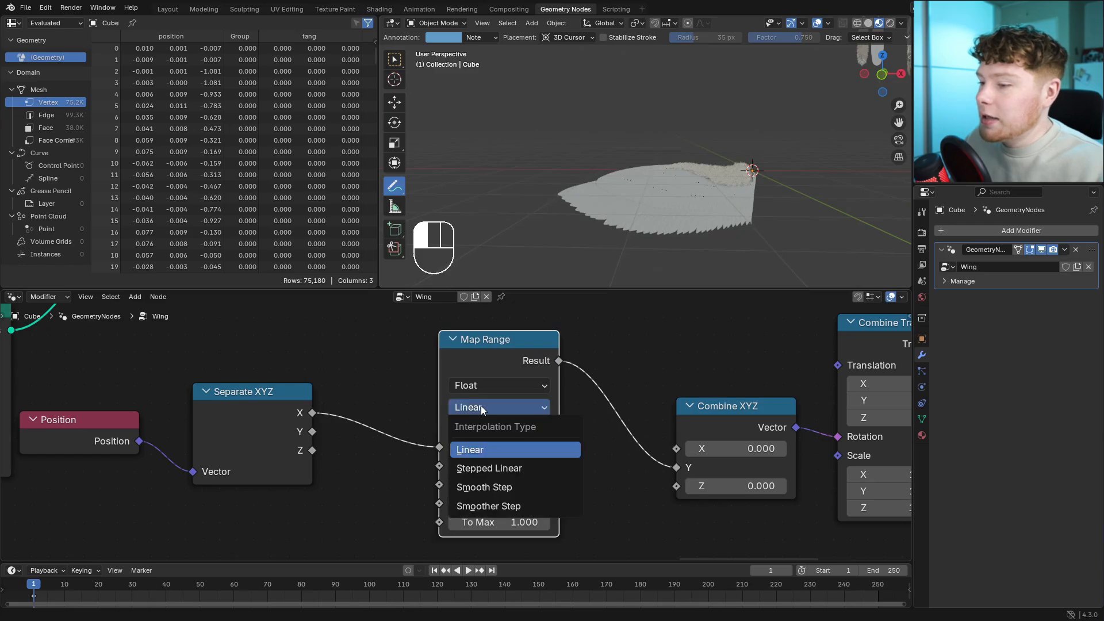
click(491, 487)
scroll(483, 502, up, 5)
scroll(703, 194, up, 2)
mouse_move(702, 194)
middle_down()
mouse_move(659, 206)
mouse_move(690, 198)
middle_up()
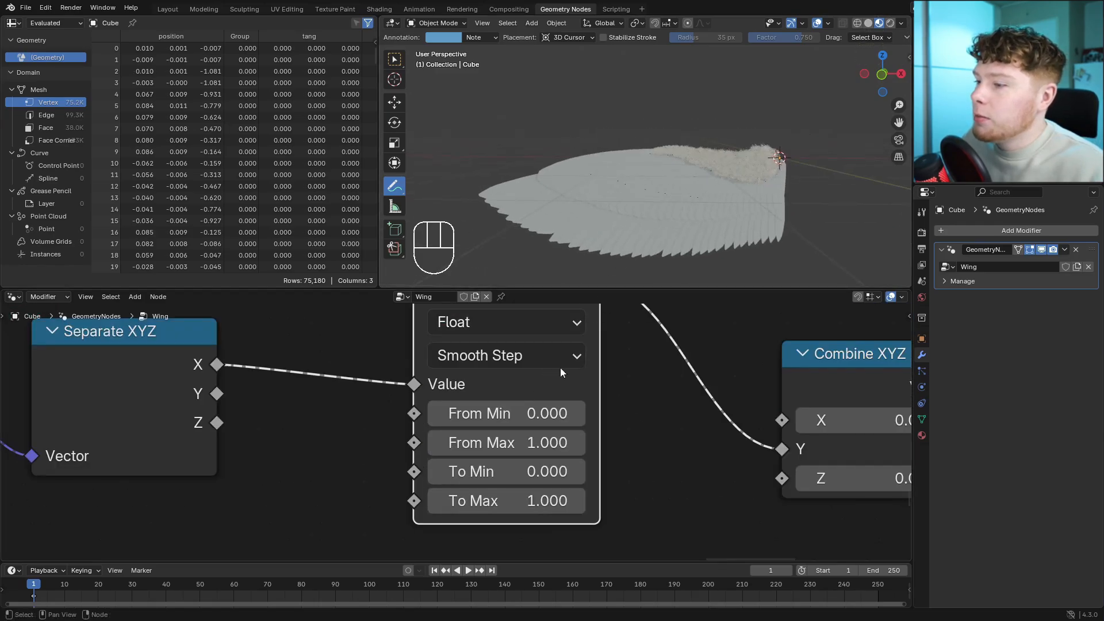
Try a From Min of -2.26 and a To Max of 20.89 on the bending Map Range node.
middle_drag(583, 381, 582, 439)
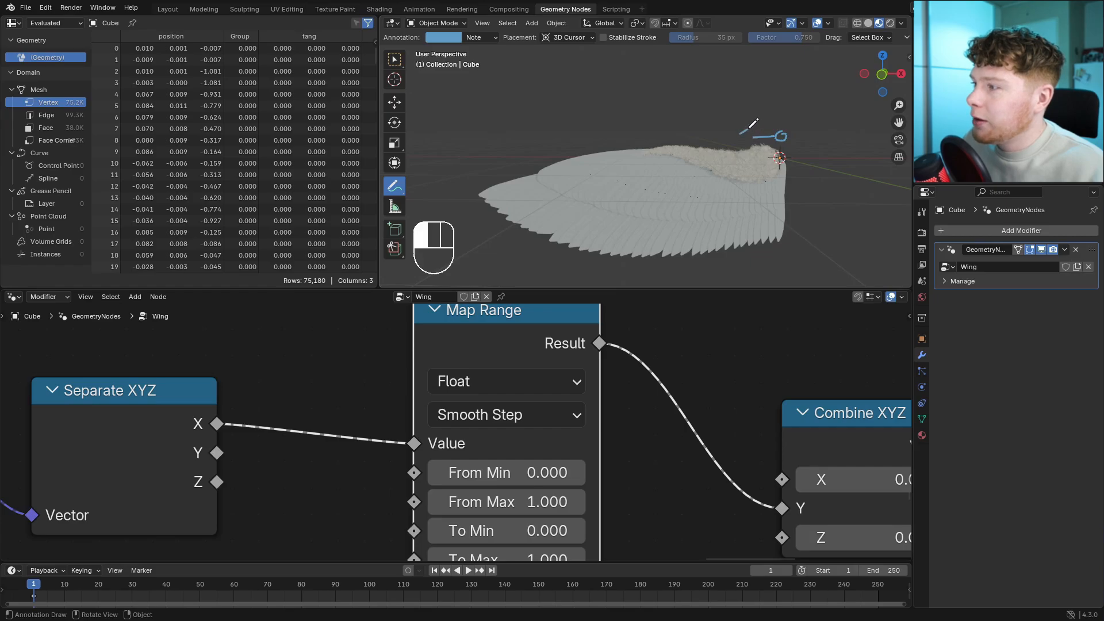
middle_drag(504, 246, 634, 194)
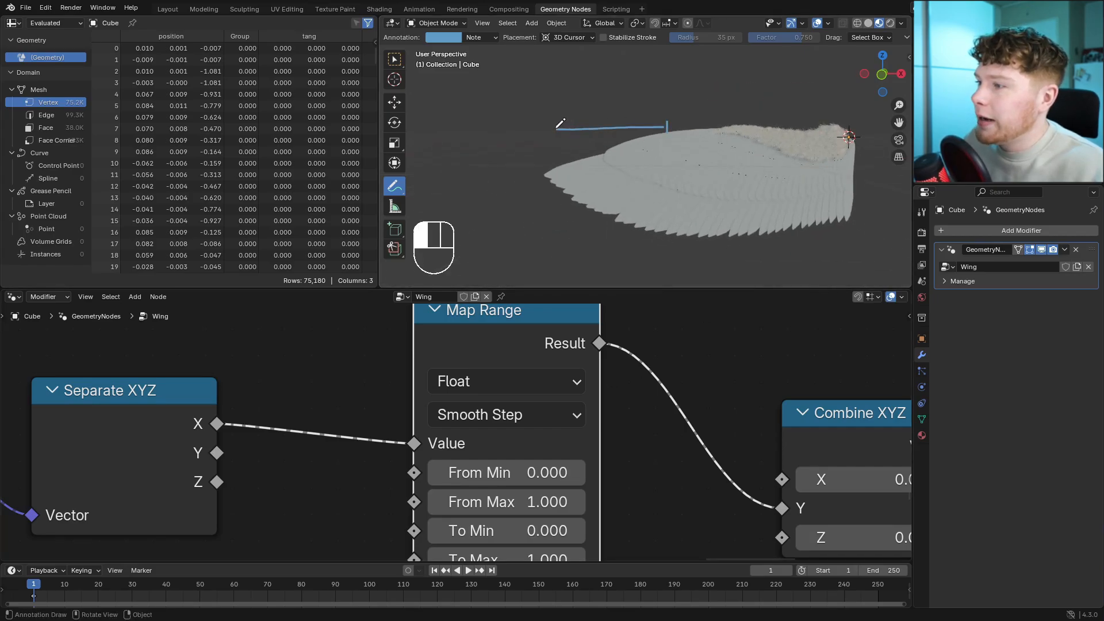
middle_drag(590, 533, 579, 476)
scroll(592, 470, down, 2)
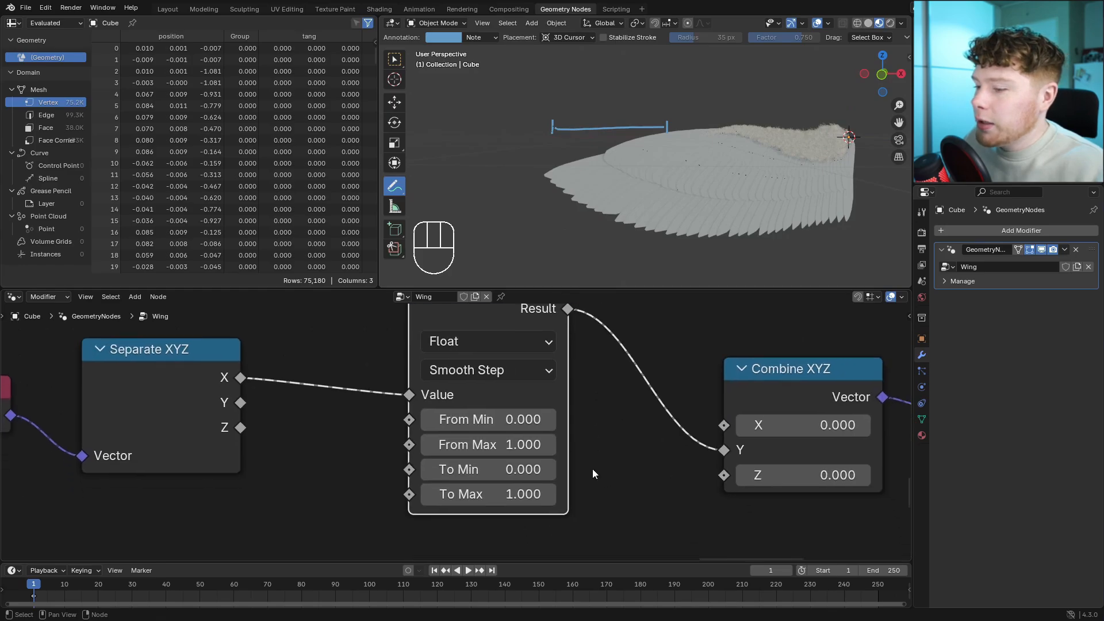
scroll(575, 476, up, 1)
shift+drag(496, 501, 511, 500)
shift+scroll(496, 477, up, 1)
shift+drag(496, 441, 366, 442)
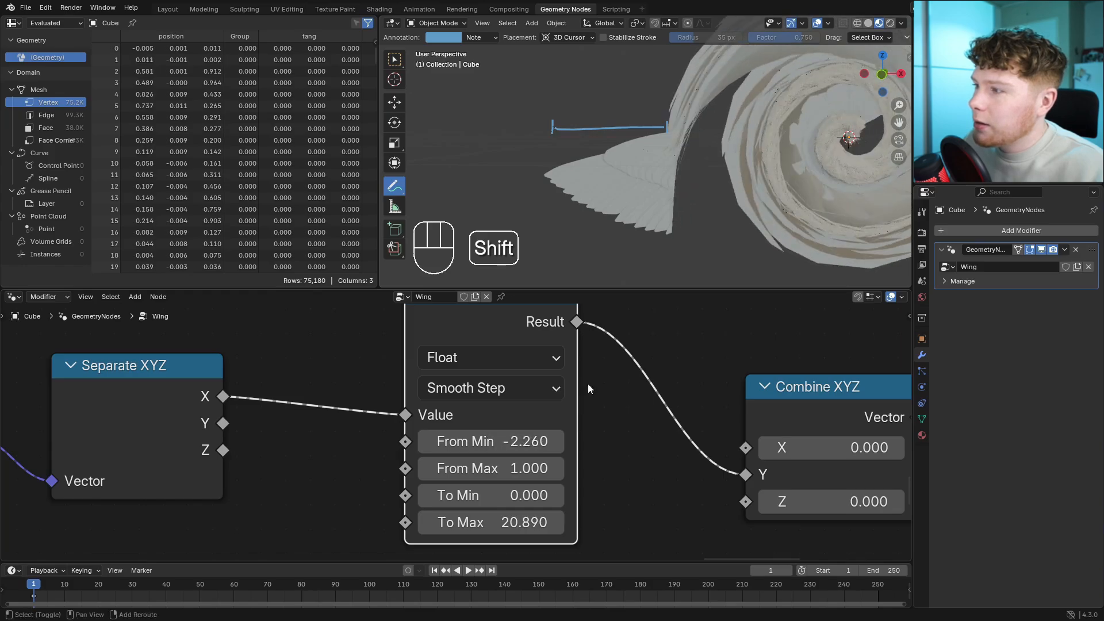
Set From Max of the bending Map Range node to about -8.77.
drag(561, 467, 185, 467)
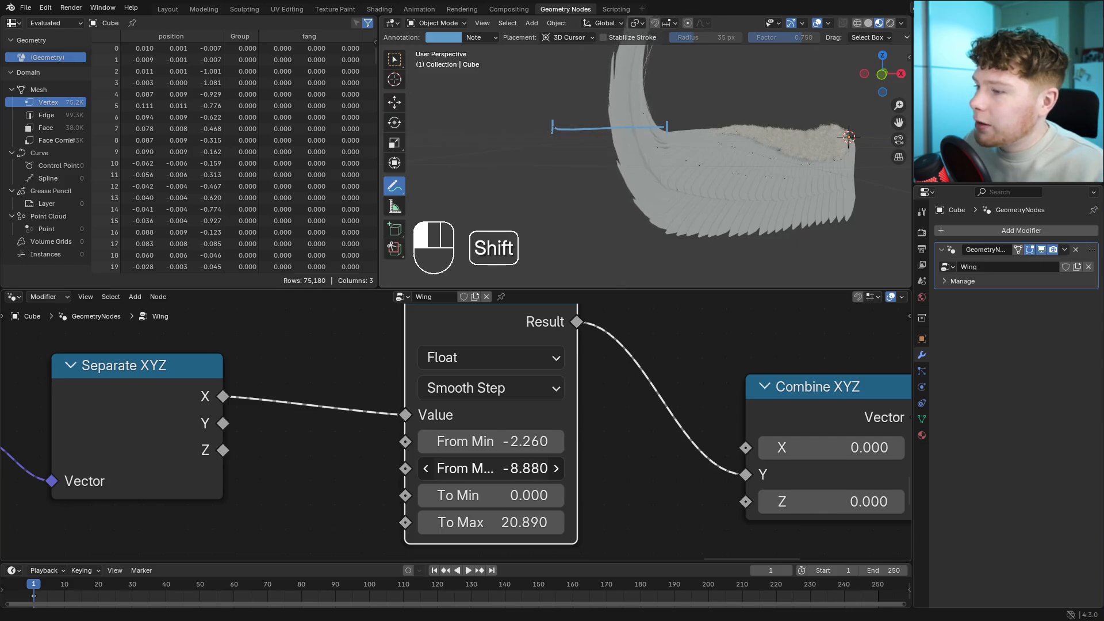
shift+middle_drag(629, 190, 680, 262)
scroll(636, 230, down, 4)
middle_drag(669, 414, 673, 337)
Set the Map Range's To Max to about 1.18 and its From Min to about -1.81.
click(500, 454)
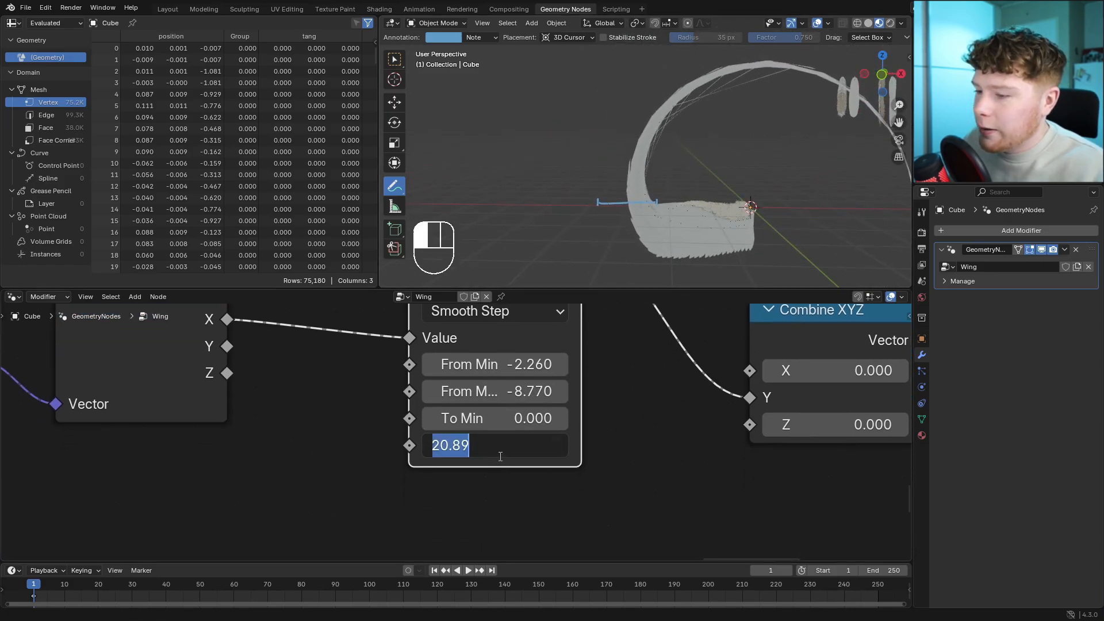
click(545, 487)
shift+middle_drag(567, 270, 574, 240)
scroll(574, 241, up, 6)
shift+middle_drag(558, 282, 558, 192)
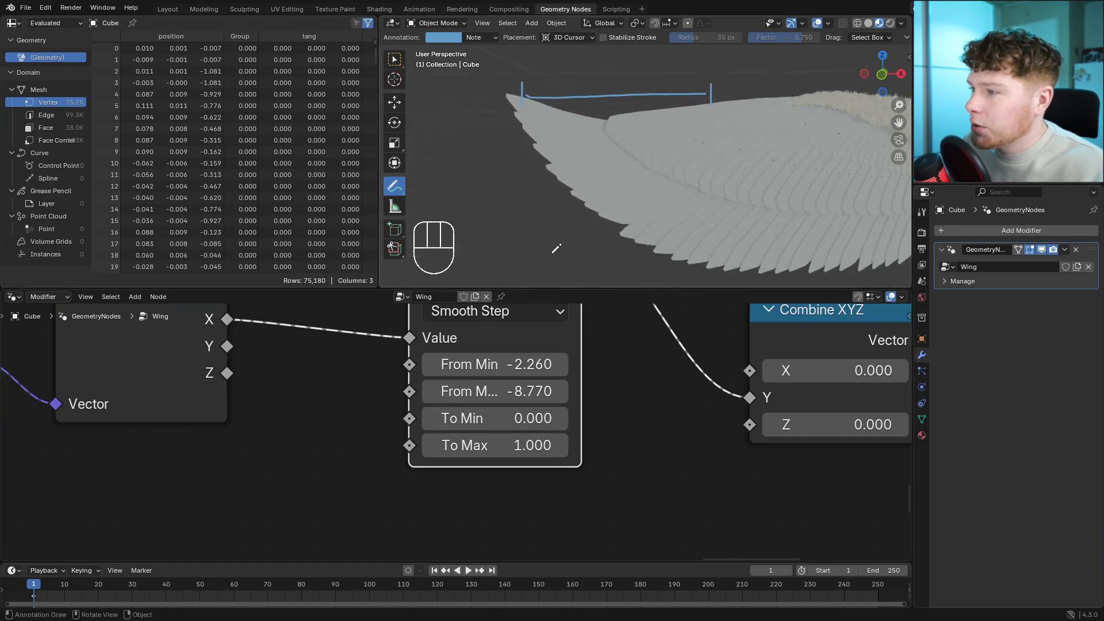
mouse_move(504, 443)
mouse_down()
mouse_move(552, 443)
mouse_move(515, 443)
mouse_up()
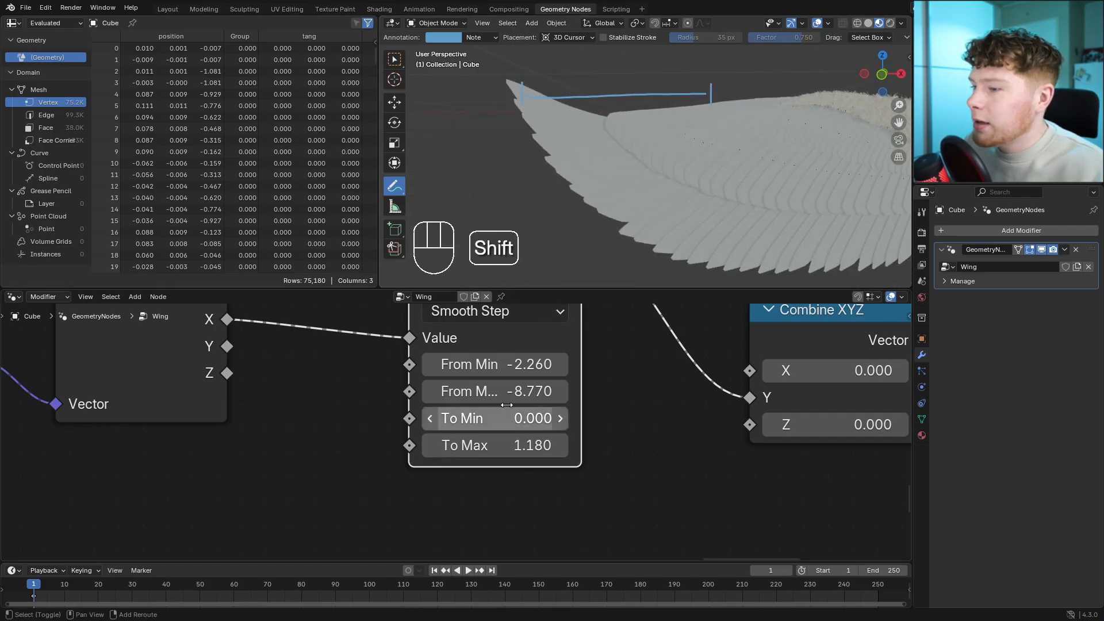
mouse_move(498, 364)
shift+mouse_down()
mouse_move(535, 364)
mouse_move(516, 364)
shift+mouse_up()
Adjust the Value node that feeds the Multiply node to about -1.83.
scroll(284, 457, down, 2)
scroll(284, 460, down, 7)
middle_drag(284, 460, 725, 402)
middle_drag(381, 420, 458, 395)
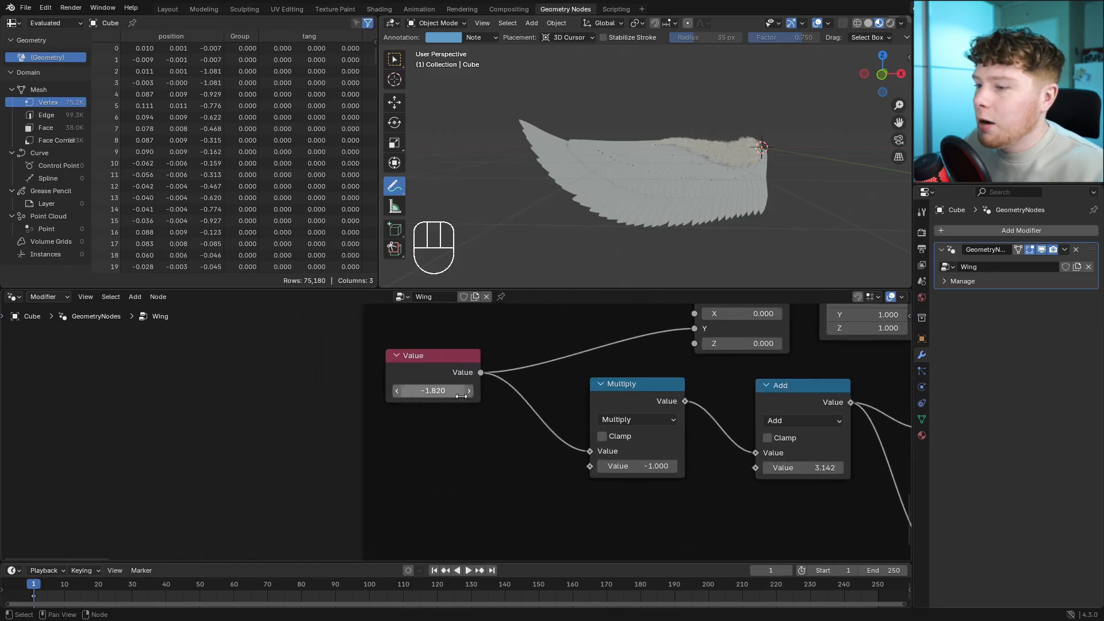
mouse_move(460, 393)
shift+mouse_down()
mouse_move(483, 393)
mouse_move(377, 395)
mouse_move(443, 394)
shift+mouse_up()
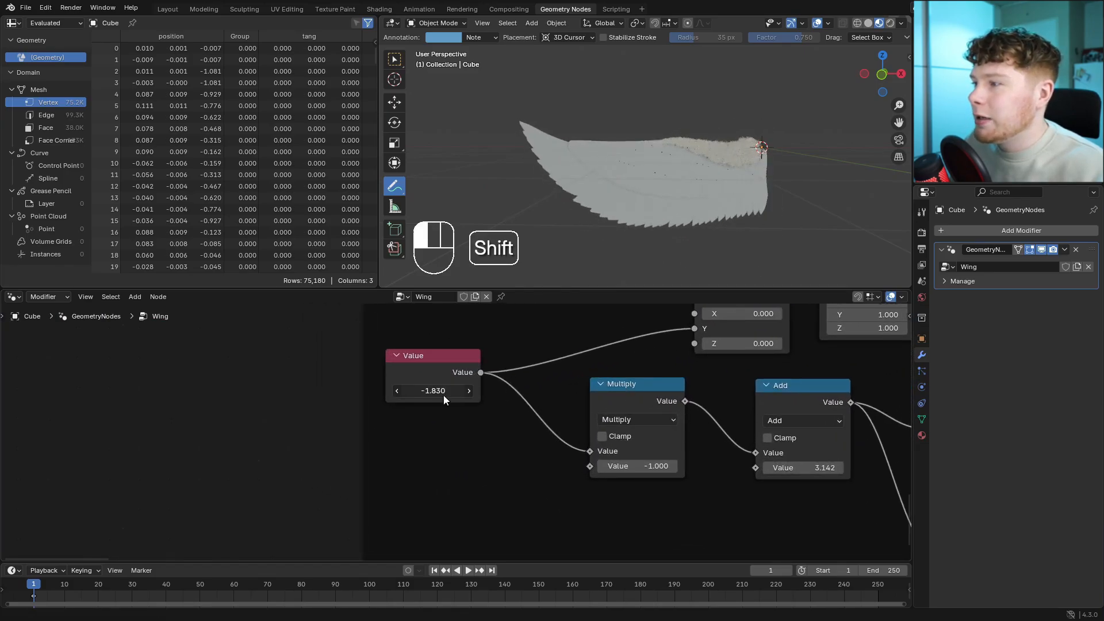
Select all the bending nodes from Position through Set Position and move them farther away from Realize Instances, leaving Group Output out of the selection.
scroll(455, 435, down, 5)
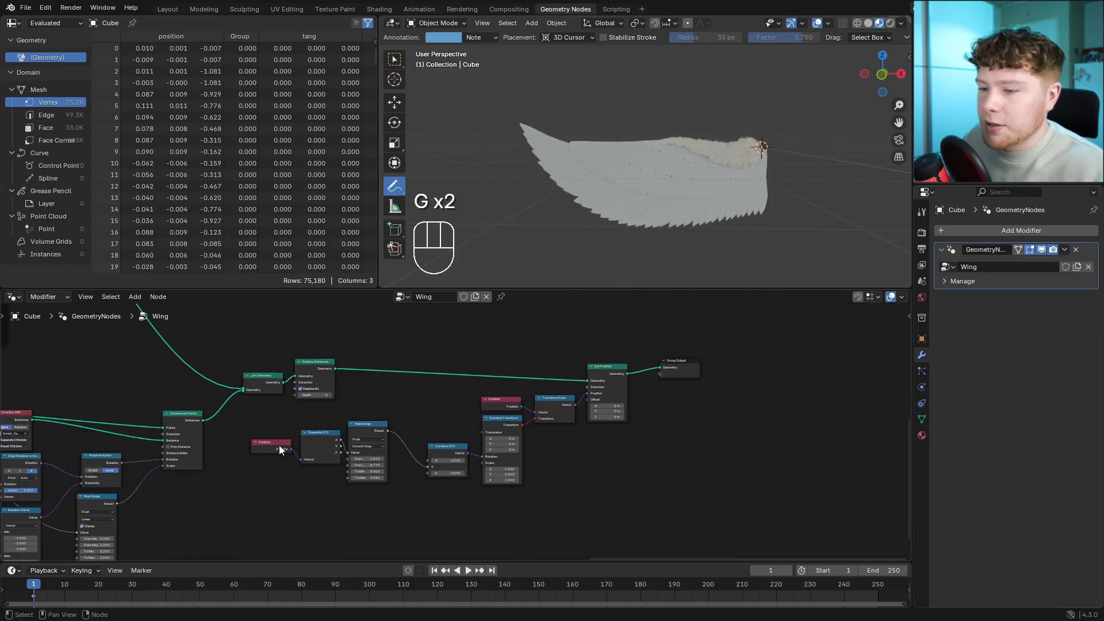
shift+drag(267, 424, 591, 547)
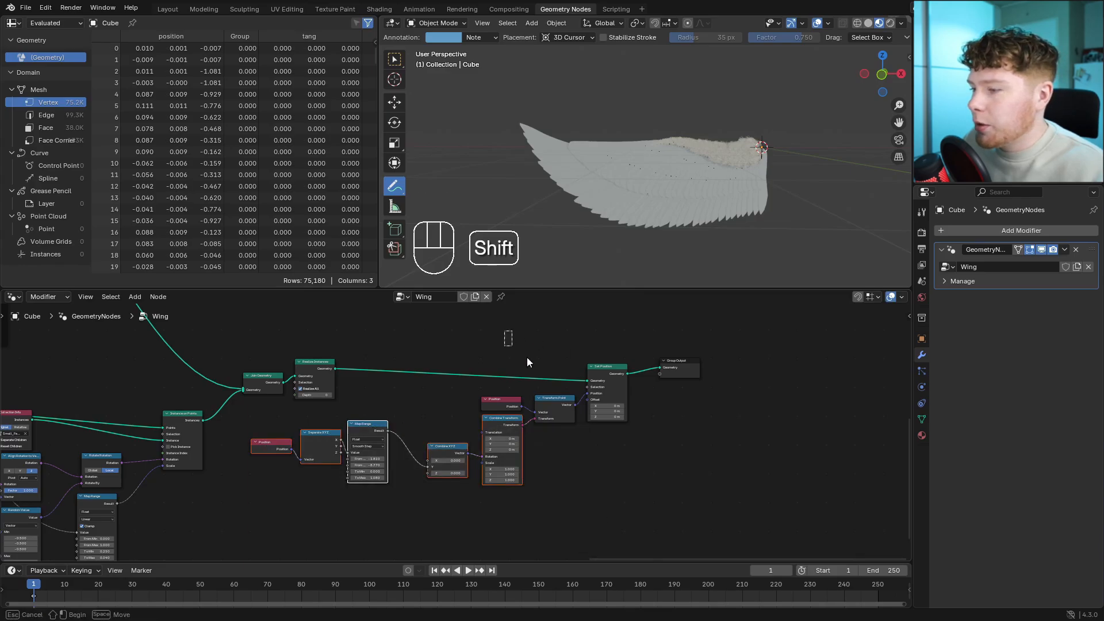
shift+click(632, 374)
key(g)
click(737, 481)
ctrl+drag(736, 323, 780, 388)
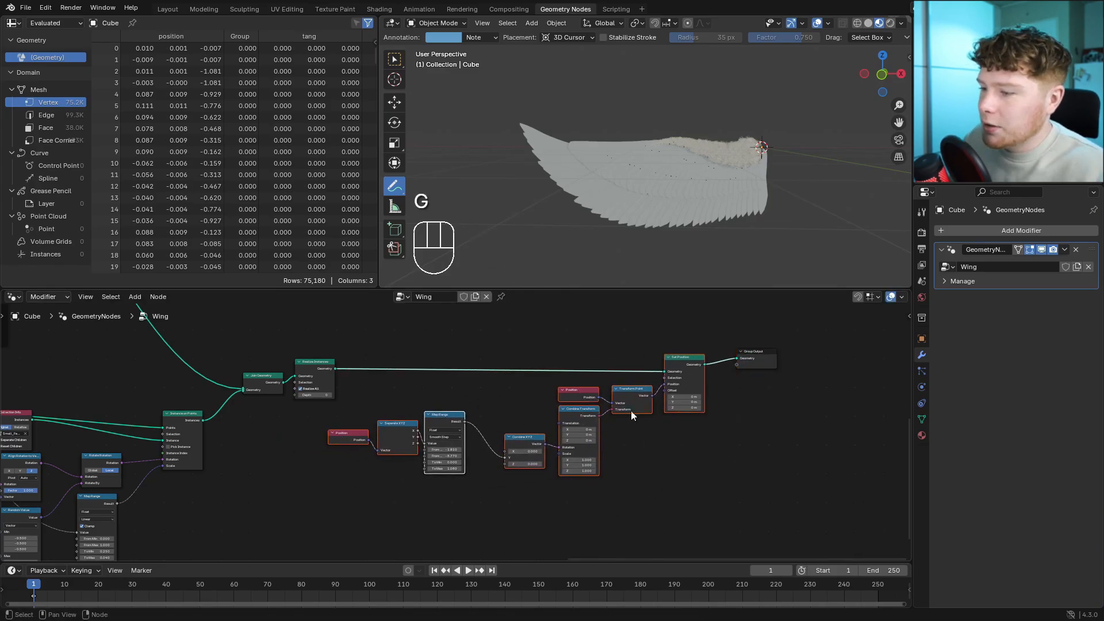
Wrap the selected nodes in a frame and label it "Bending".
key(ctrl+j)
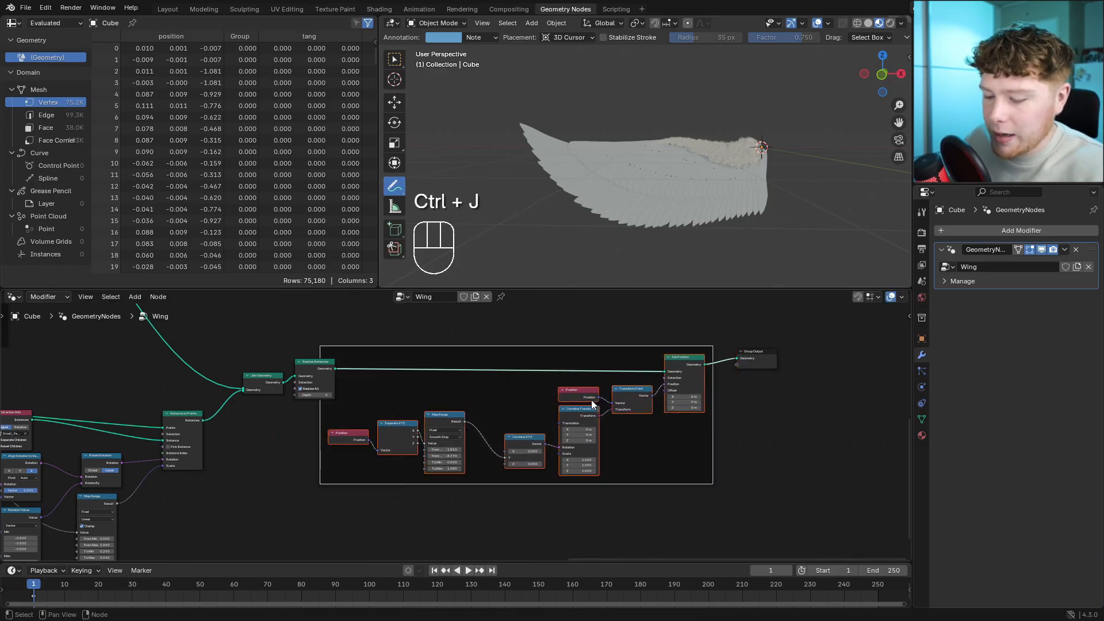
key(F2)
text(B)
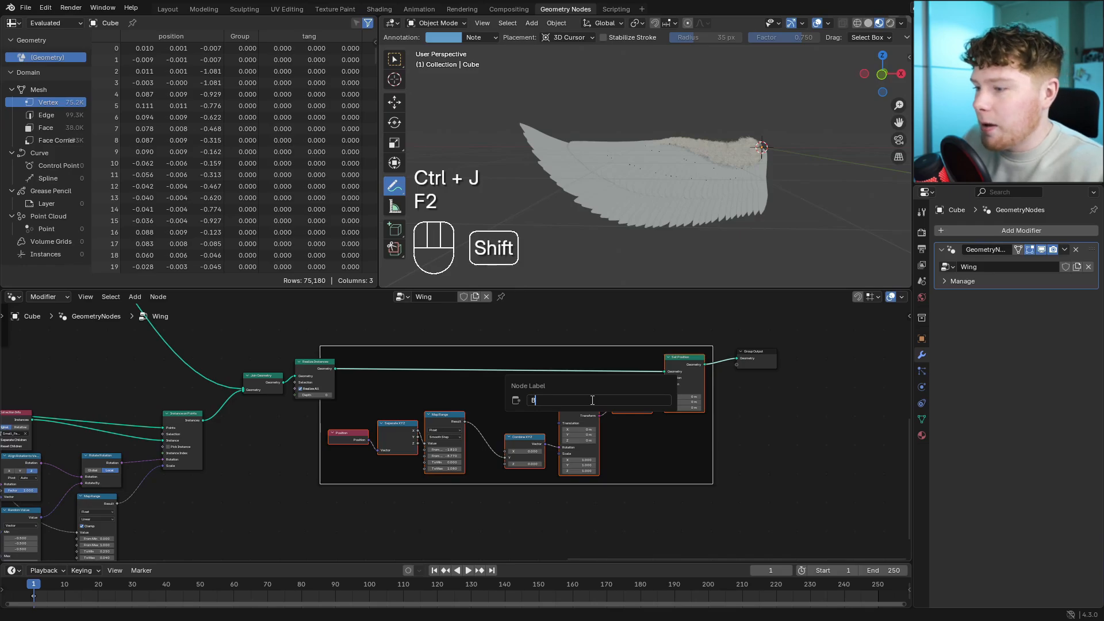
text(ending)
key(Return)
Frame the small-feather nodes up to Instance on Points, label the frame "Small Feathers", and move it slightly down.
middle_drag(325, 485, 663, 458)
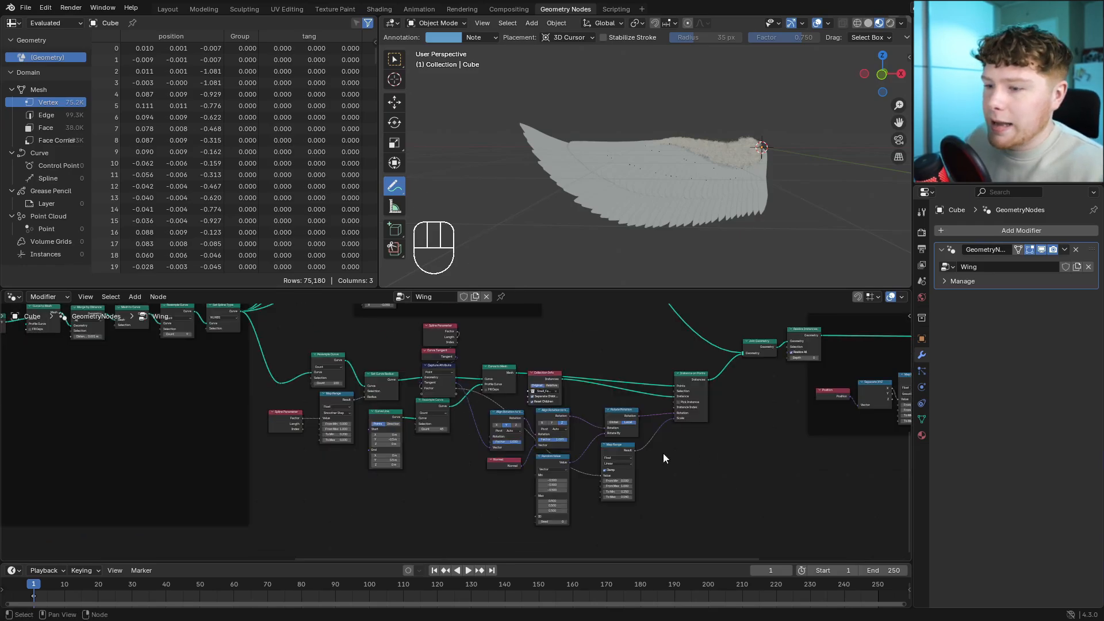
drag(275, 342, 702, 513)
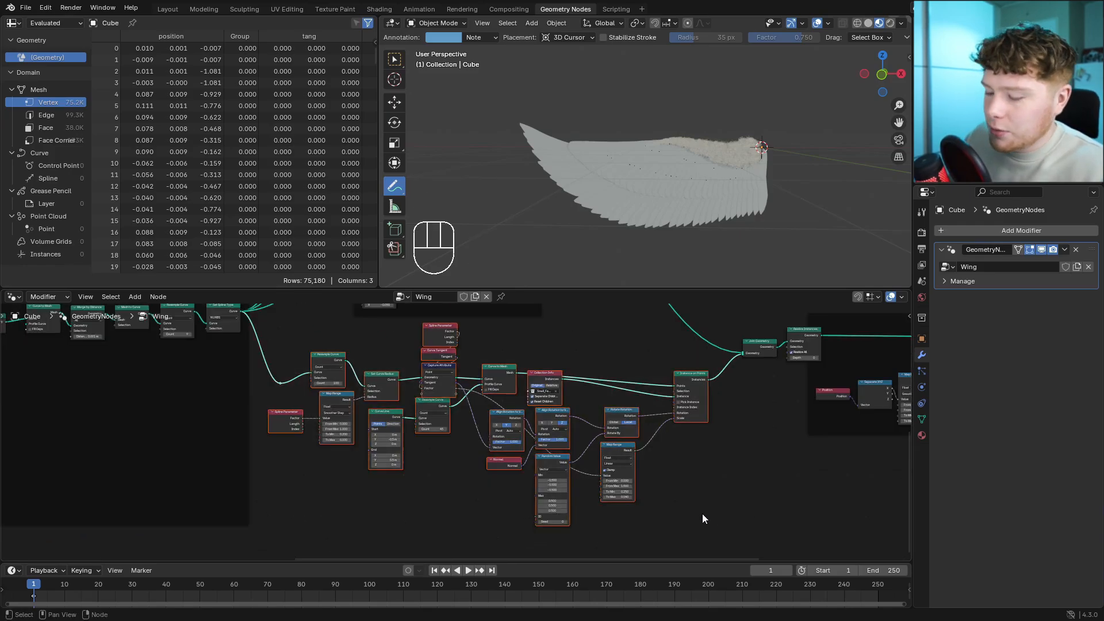
key(ctrl+j)
key(F2)
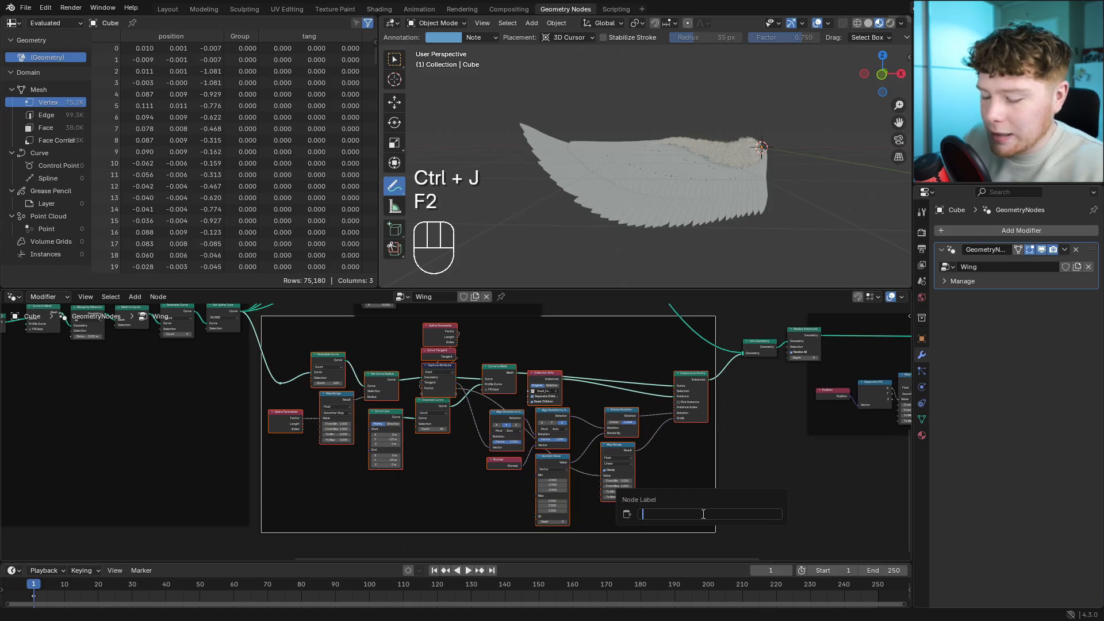
text(Small Feathers)
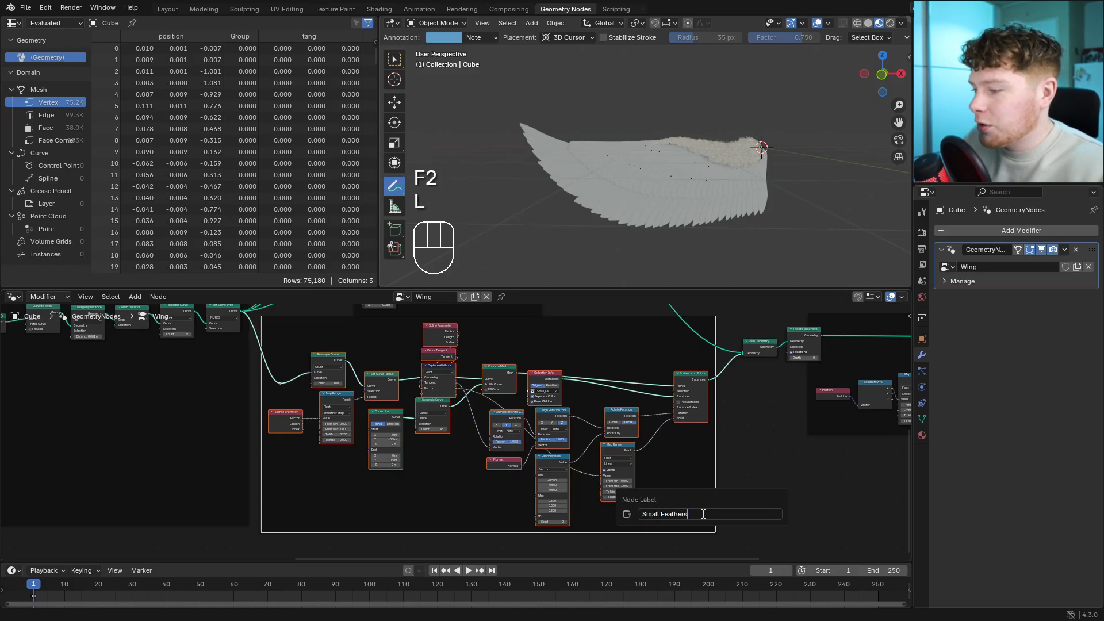
key(Return)
drag(618, 326, 621, 352)
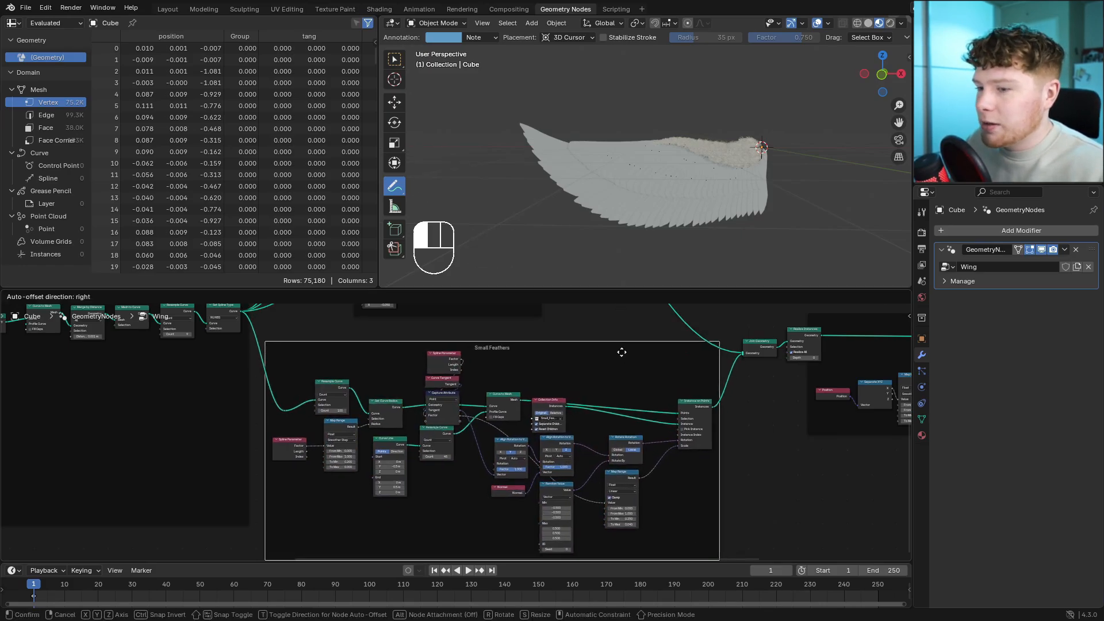
Add a Transform Geometry node in the free space between the Bending frame and Group Output.
key(Home)
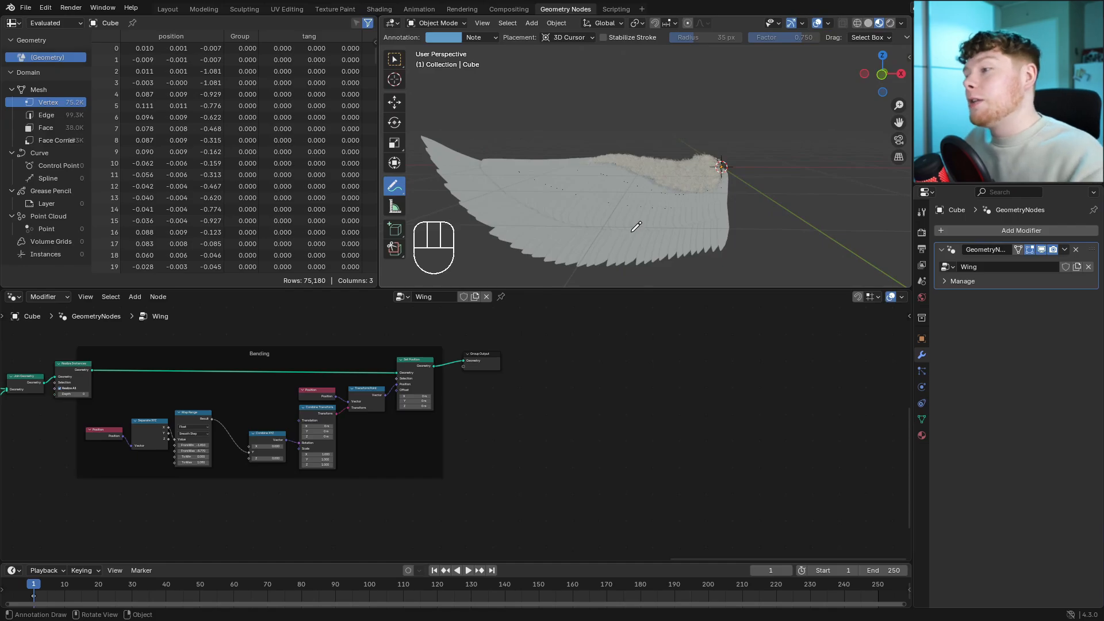
shift+middle_drag(762, 222, 649, 159)
middle_drag(662, 367, 631, 392)
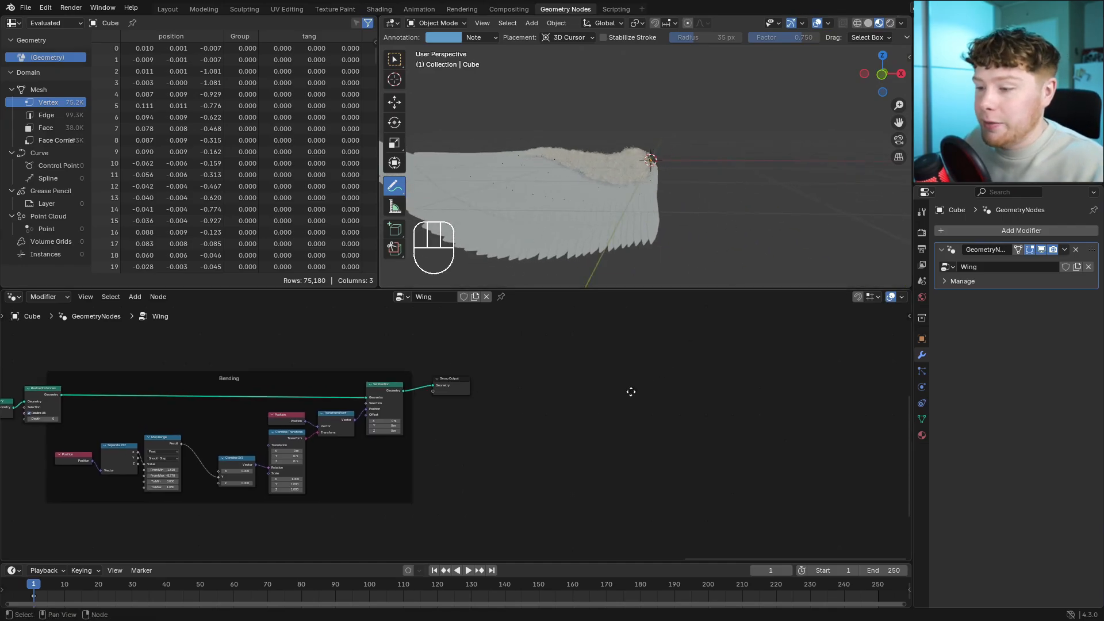
middle_drag(631, 392, 616, 404)
key(shift+a)
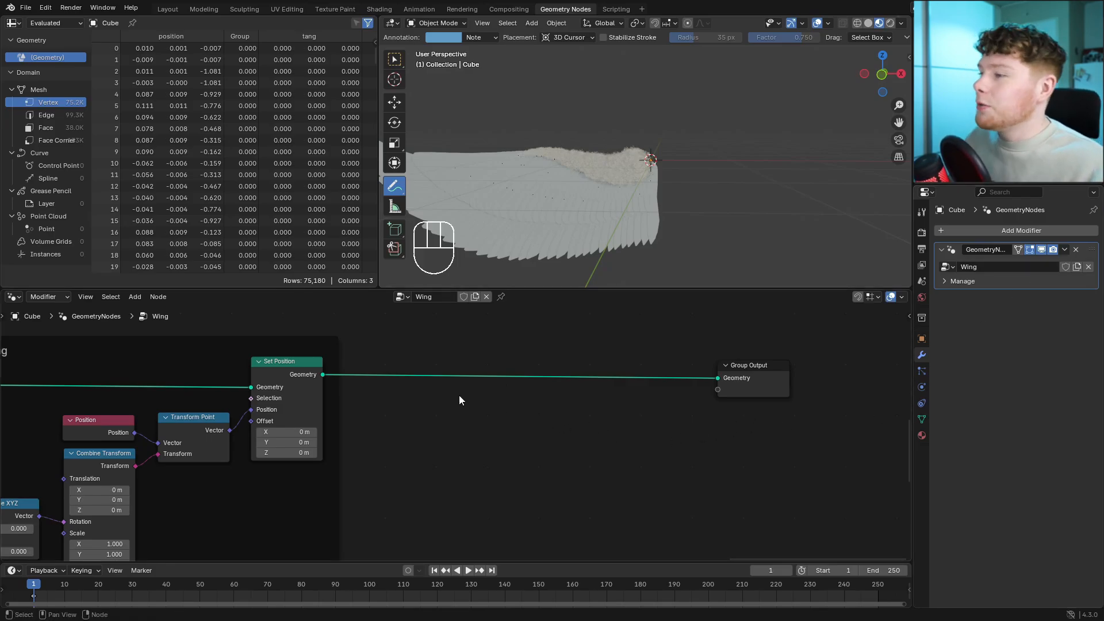
middle_drag(413, 384, 486, 404)
key(shift+a)
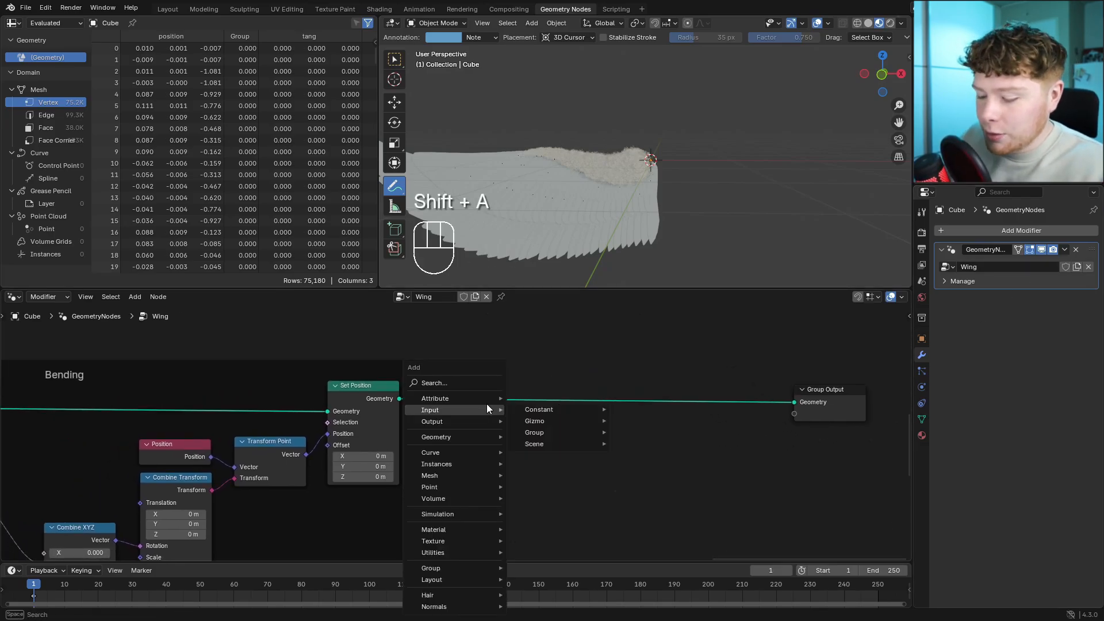
text(tra)
key(Return)
click(519, 413)
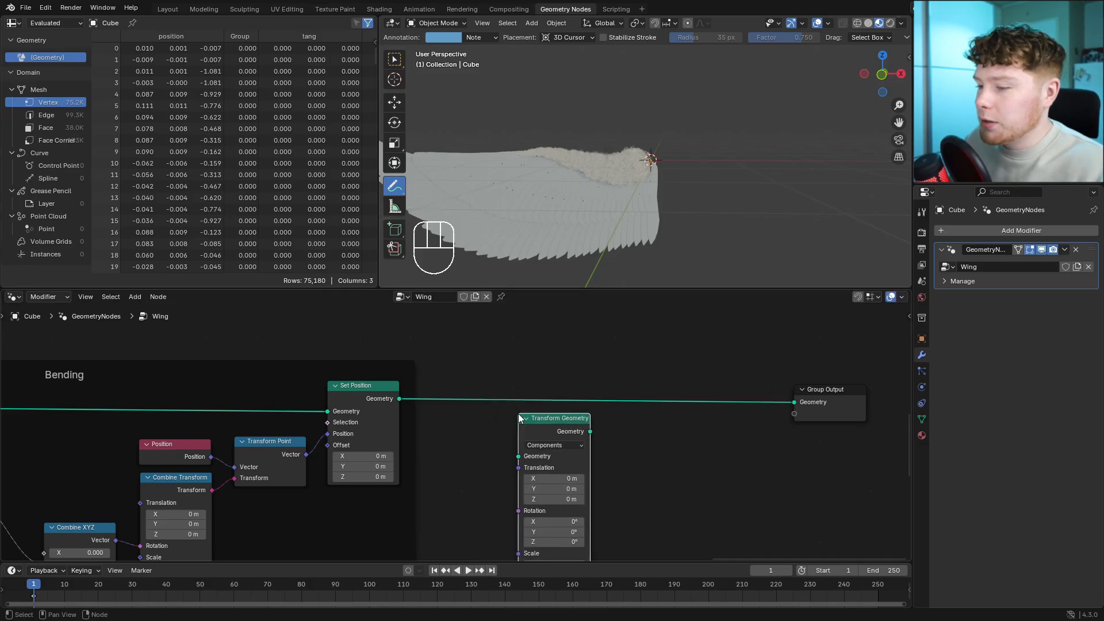
Route Set Position's geometry through the Transform Geometry node into Group Output.
click(401, 401)
drag(511, 451, 514, 455)
drag(591, 432, 791, 403)
Mirror the wing by setting the Transform Geometry node's X scale to -1.
middle_drag(644, 512, 629, 407)
ctrl+middle_drag(612, 510, 598, 483)
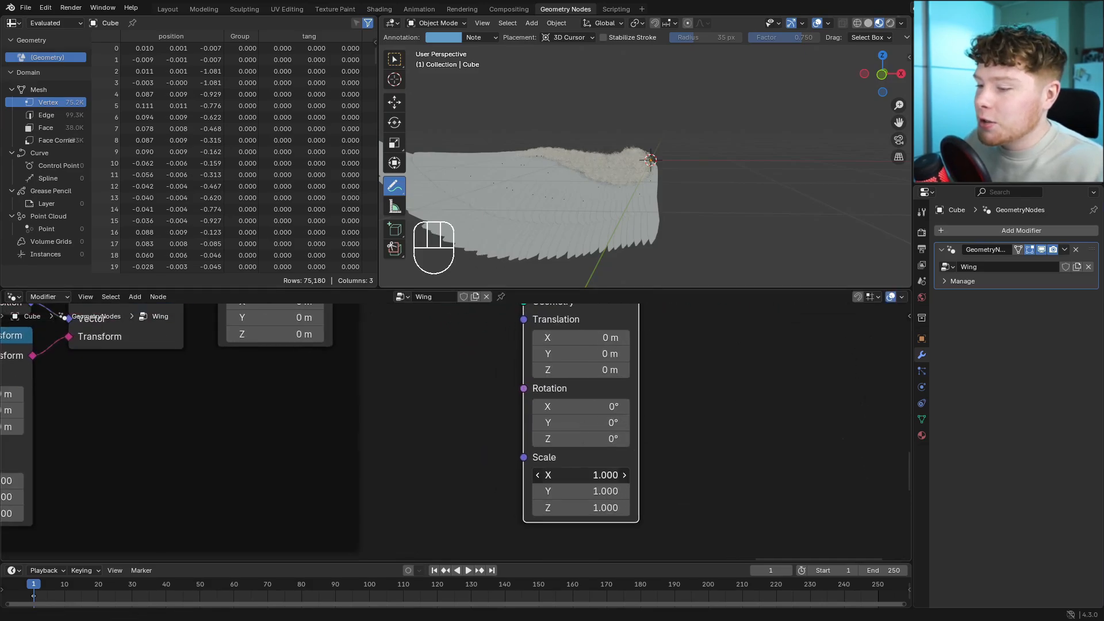
click(575, 474)
text(-1)
key(Return)
scroll(594, 393, down, 5)
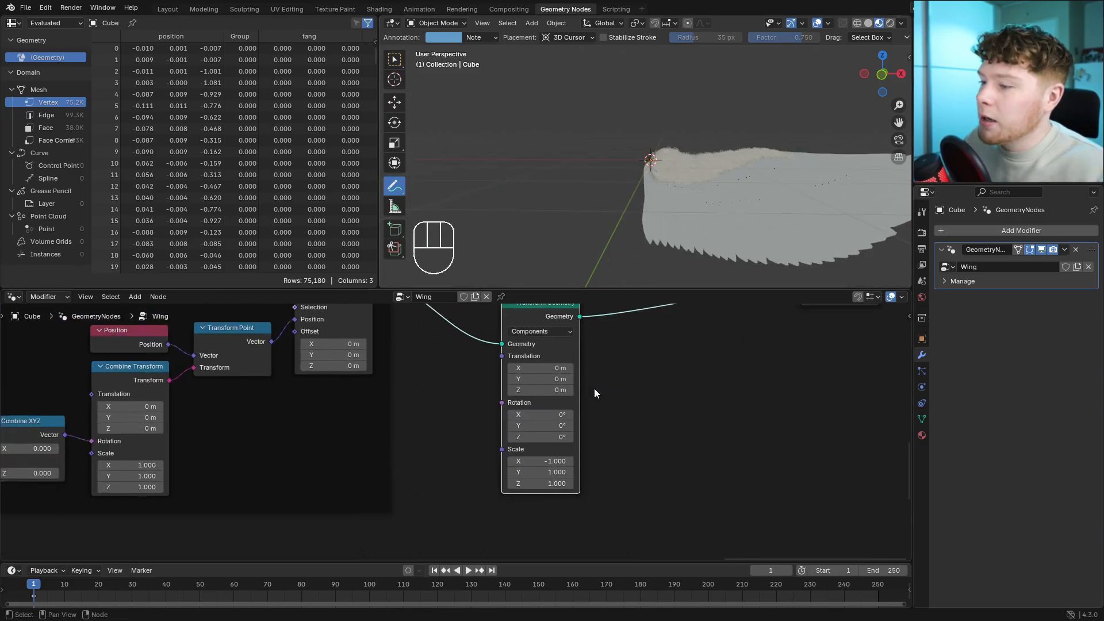
Combine the Set Position and Transform Geometry outputs with a Join Geometry node placed before Group Output.
middle_drag(580, 377, 548, 490)
drag(498, 441, 452, 467)
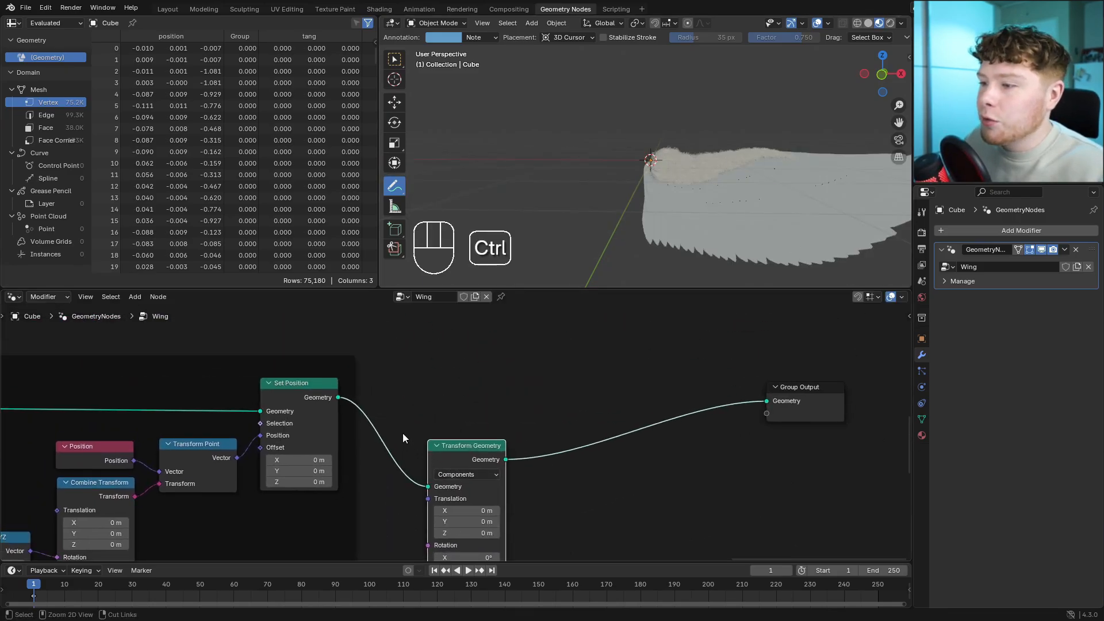
ctrl+shift+right_drag(315, 404, 448, 449)
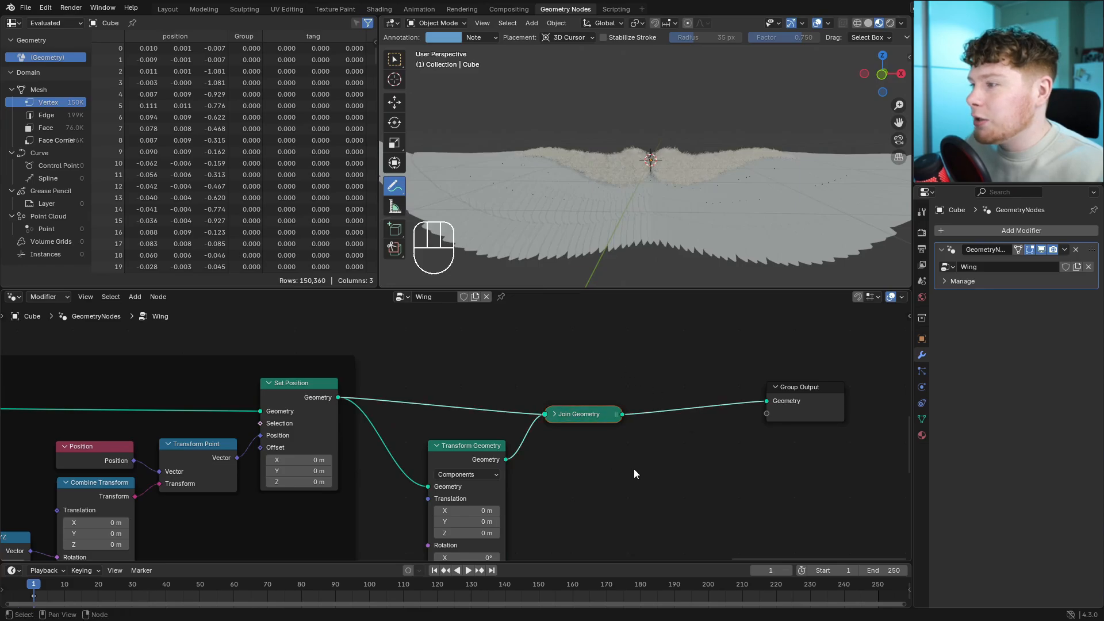
key(g)
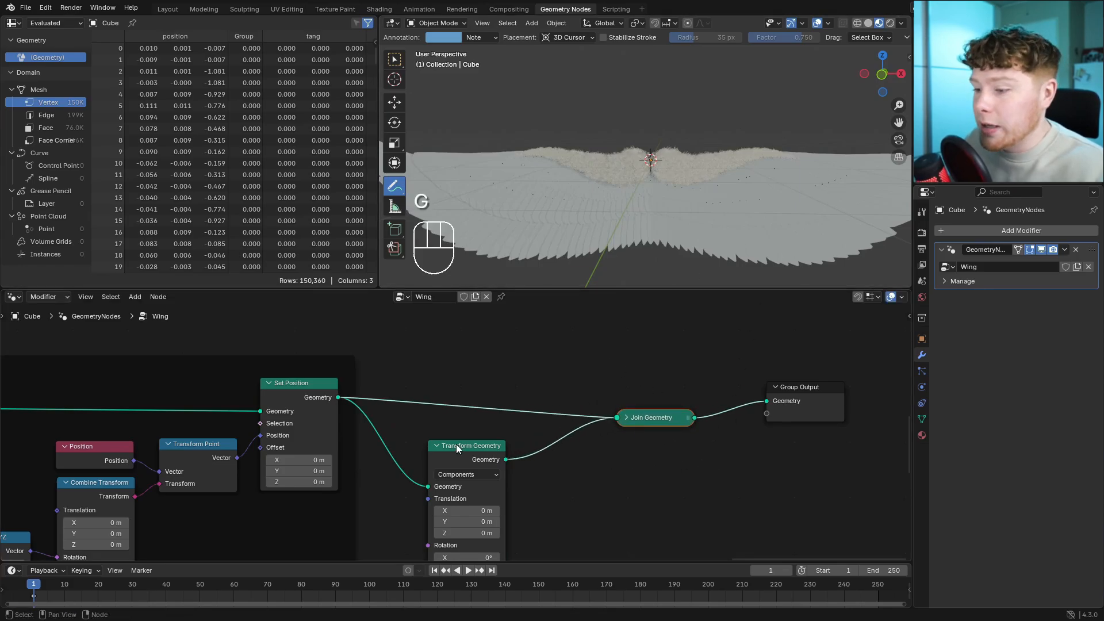
Move Transform Geometry closer to Join Geometry, and shift both nodes with Group Output farther from the Bending frame.
drag(457, 448, 537, 454)
scroll(538, 454, down, 4)
middle_drag(661, 173, 668, 163)
scroll(669, 163, up, 3)
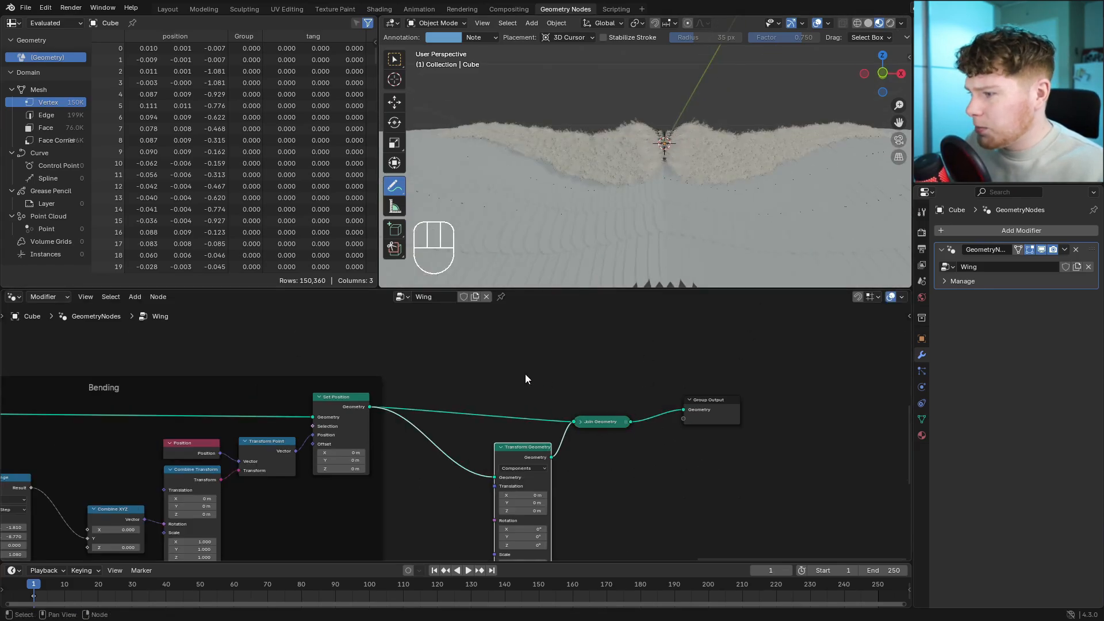
drag(525, 374, 776, 485)
key(g)
click(771, 488)
click(547, 453)
Add a shared reroute to both geometry links leaving Set Position and place it just before Transform Geometry.
scroll(547, 453, up, 4)
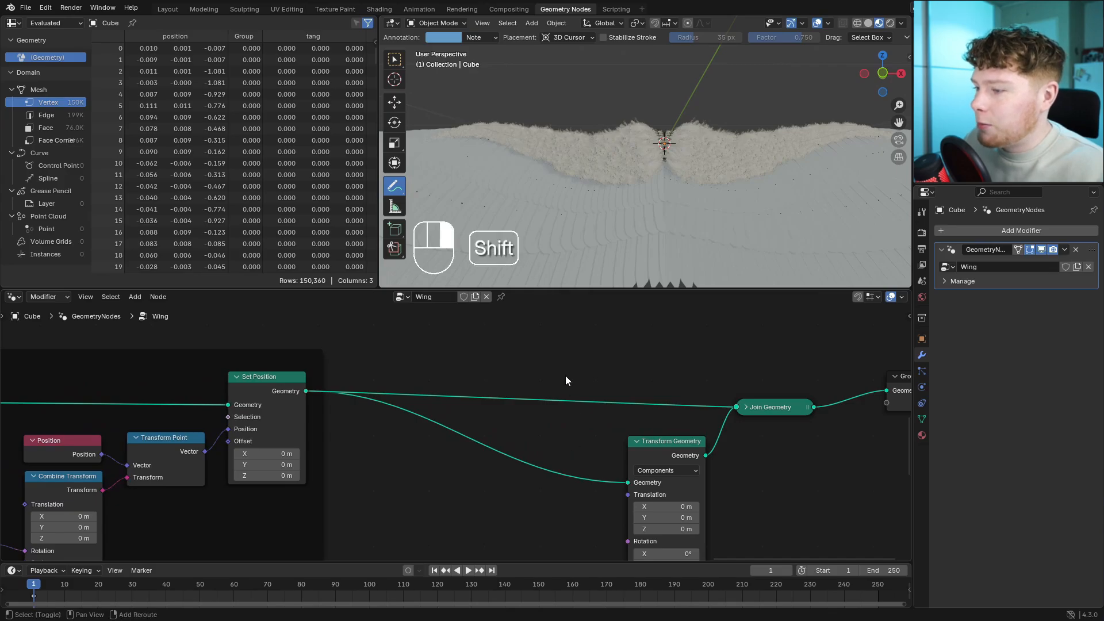
shift+right_drag(566, 377, 585, 482)
key(g)
click(591, 431)
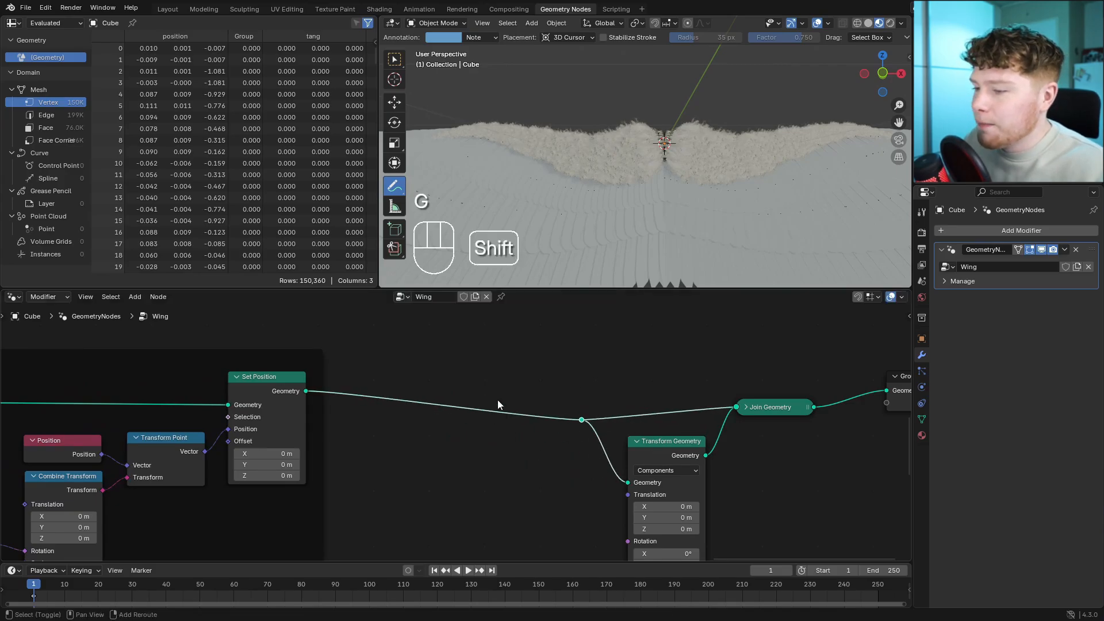
Insert another Transform Geometry node between Set Position and the reroute, and set its X translation to about -0.26 m.
key(shift+a)
text(tra)
key(Return)
click(410, 360)
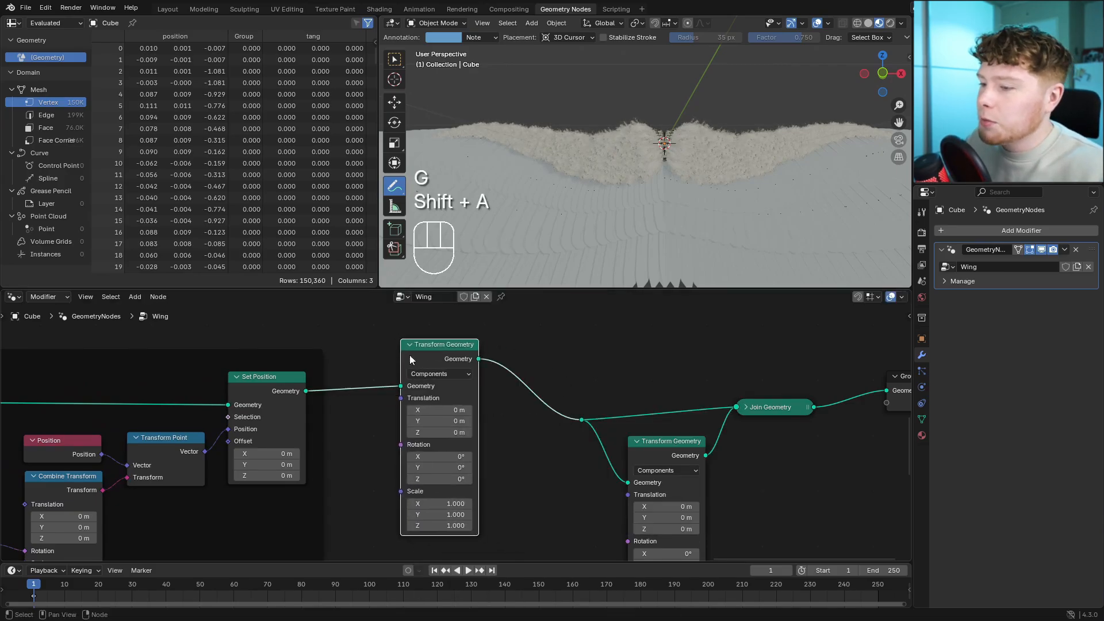
drag(437, 410, 399, 410)
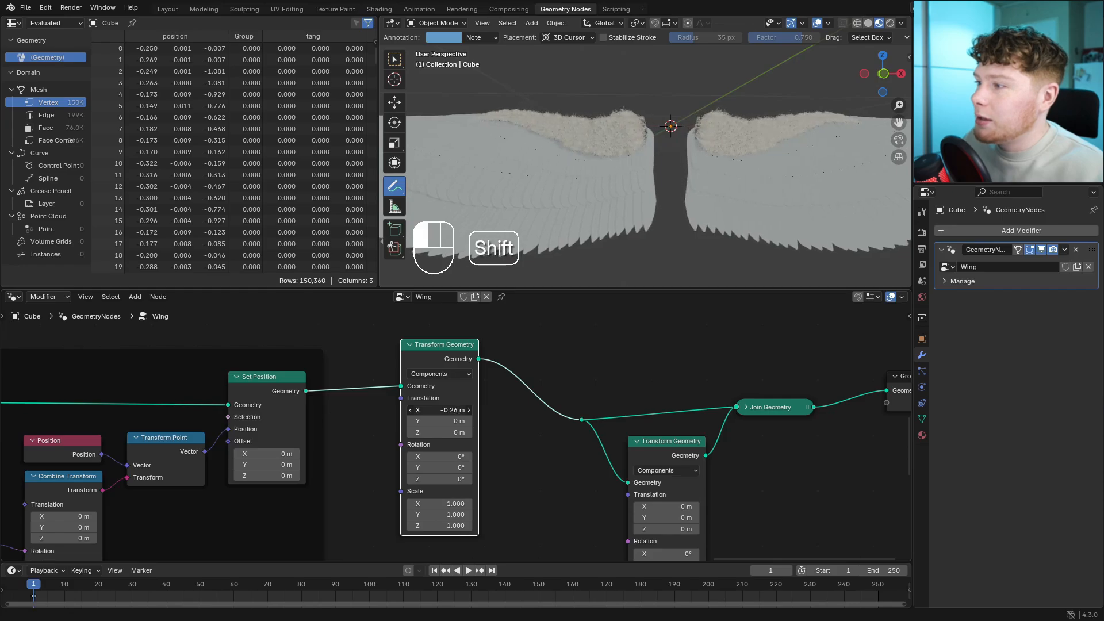
Save the Blender file with the mirrored pair of wings.
scroll(601, 224, down, 5)
middle_drag(602, 224, 623, 271)
key(ctrl+s)
scroll(246, 423, down, 3)
middle_drag(246, 423, 444, 366)
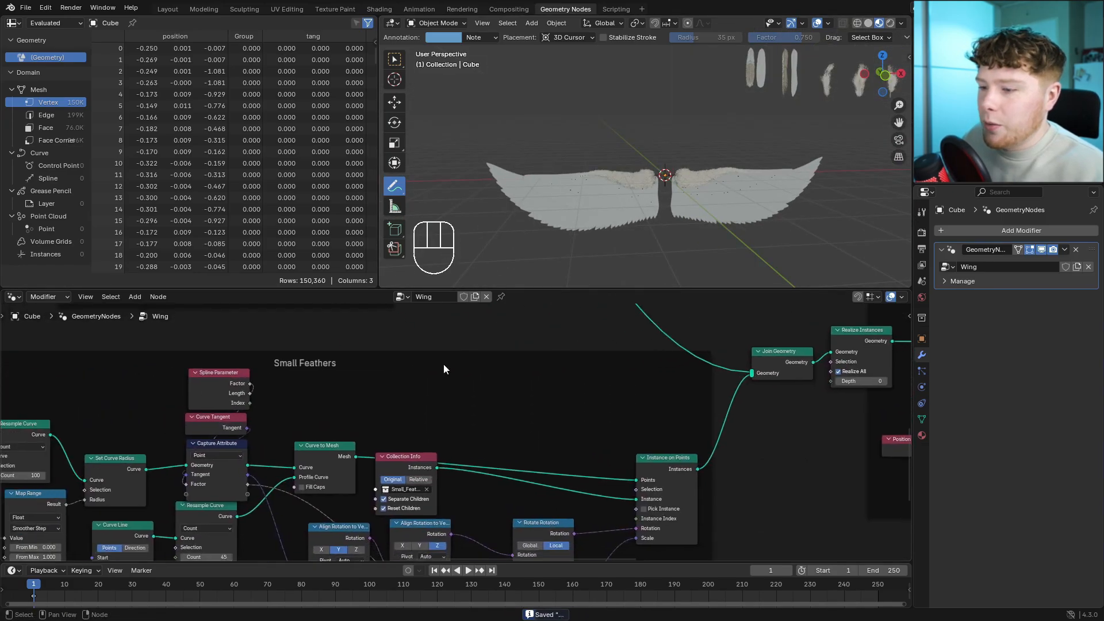
Try a different rotation on the Value node that drives the wing curve's folding.
scroll(452, 414, down, 8)
middle_drag(231, 463, 624, 455)
middle_drag(271, 457, 575, 429)
middle_drag(335, 470, 431, 459)
scroll(456, 421, up, 8)
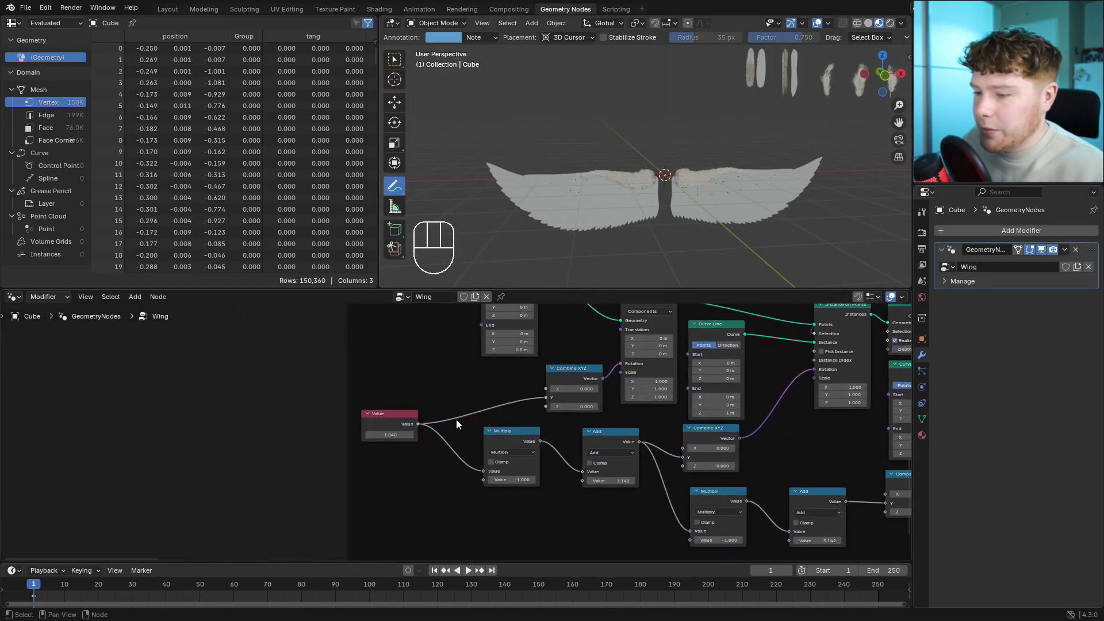
shift+drag(389, 435, 355, 435)
right_click(389, 435)
Try bending both wings with a Simple Deform modifier set to Bend on the Z axis, and remove the modifier.
shift+middle_drag(706, 216, 678, 201)
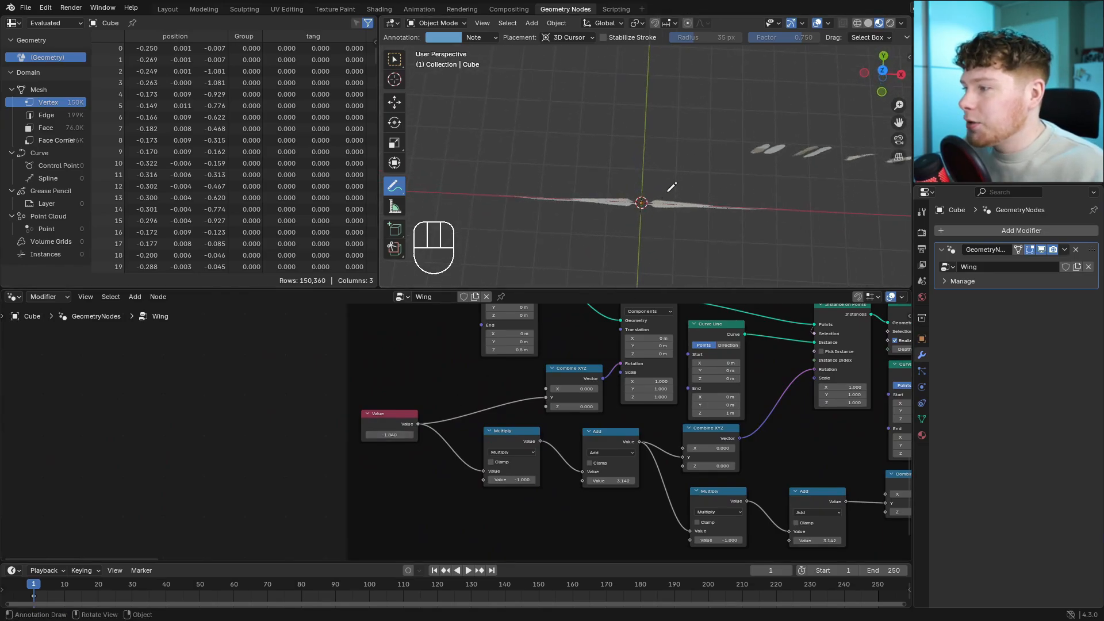
drag(723, 195, 710, 240)
ctrl+drag(711, 124, 716, 242)
middle_drag(716, 241, 742, 149)
click(998, 229)
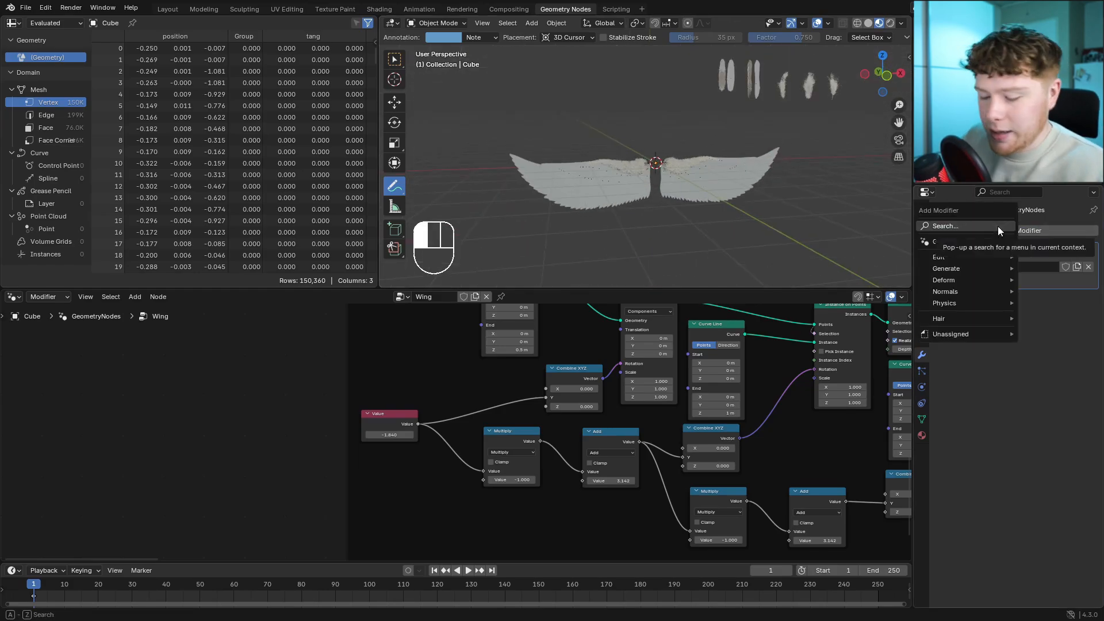
text(sim)
key(Return)
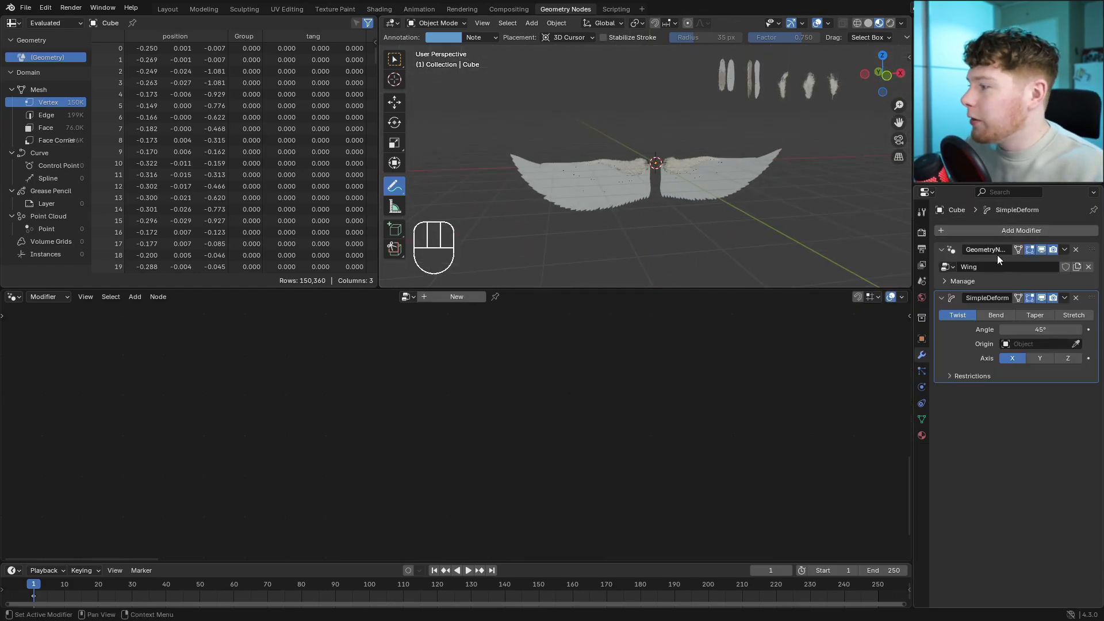
click(992, 316)
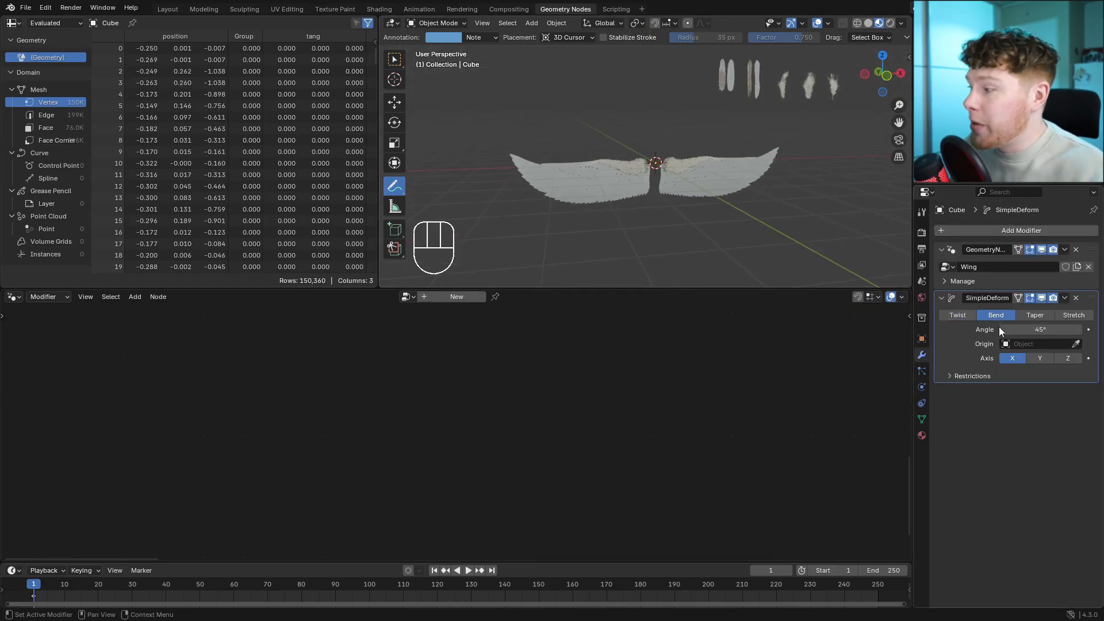
click(1066, 358)
middle_drag(696, 226, 689, 176)
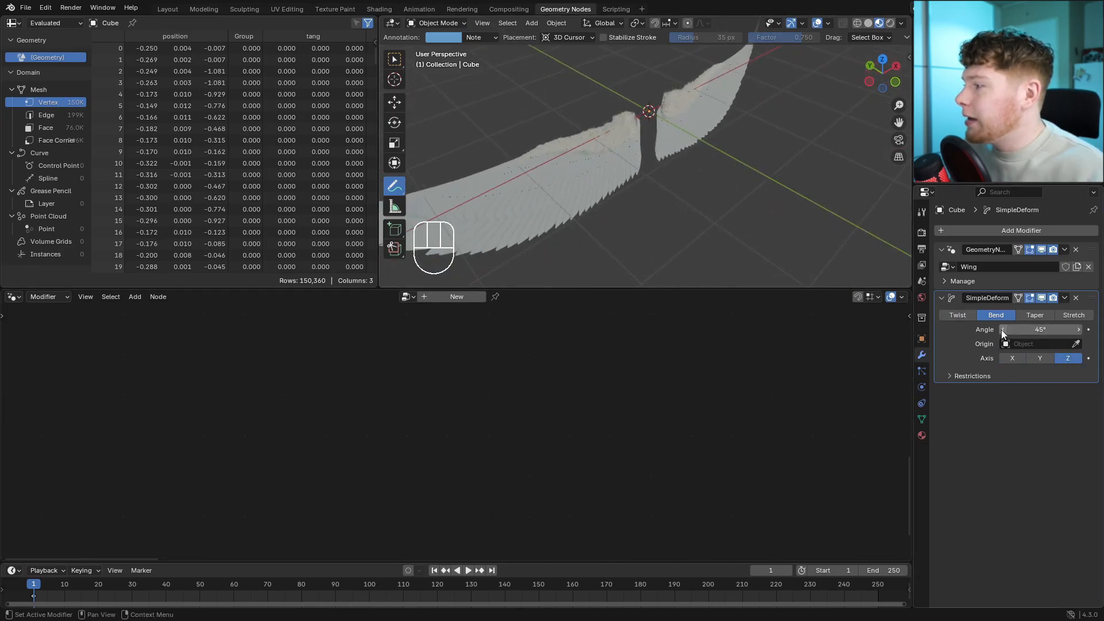
drag(1001, 329, 1036, 322)
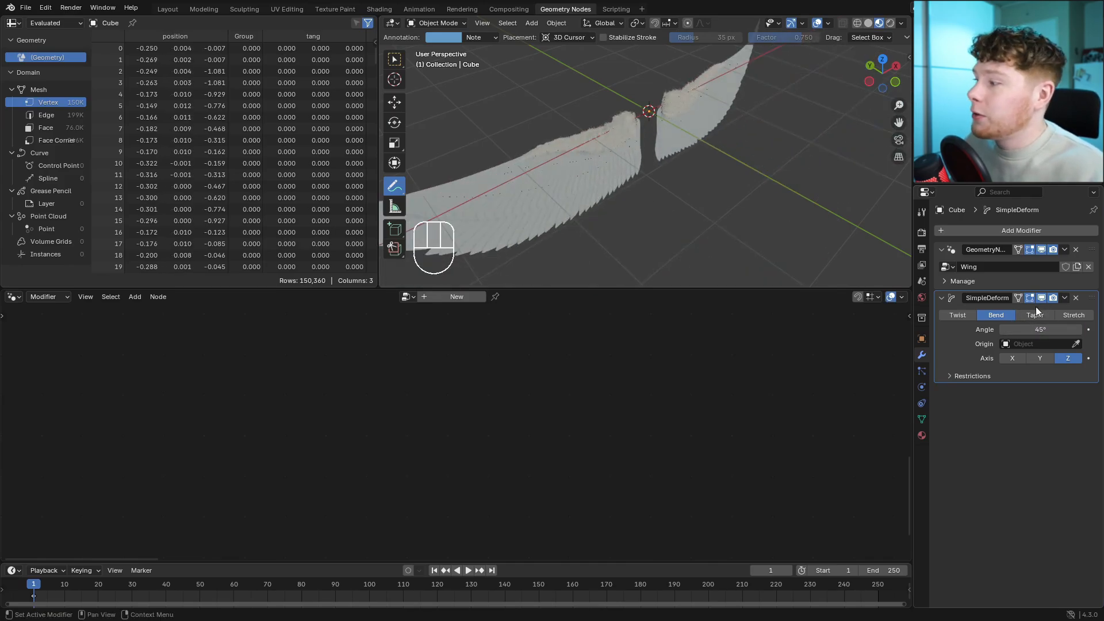
click(1076, 298)
Replace the Plane object in the first node group of the Feathers frame with the detailed big feather object.
middle_drag(696, 228, 738, 154)
scroll(765, 368, down, 10)
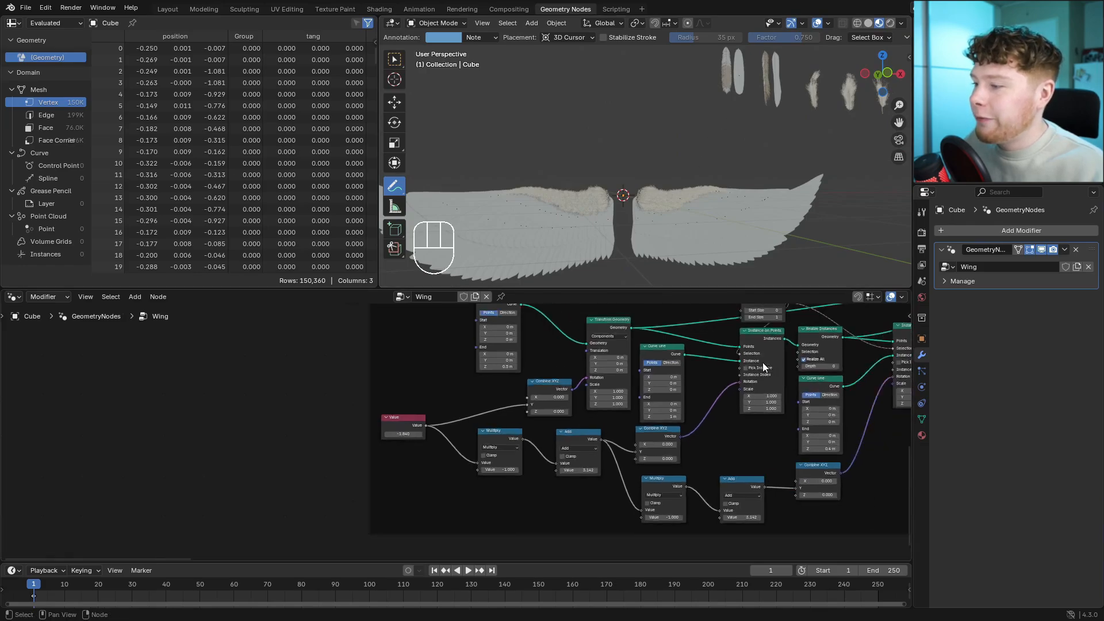
middle_drag(764, 367, 532, 413)
middle_drag(891, 373, 494, 473)
middle_drag(575, 396, 500, 365)
middle_drag(498, 365, 549, 474)
ctrl+middle_drag(550, 476, 549, 406)
middle_drag(386, 440, 408, 426)
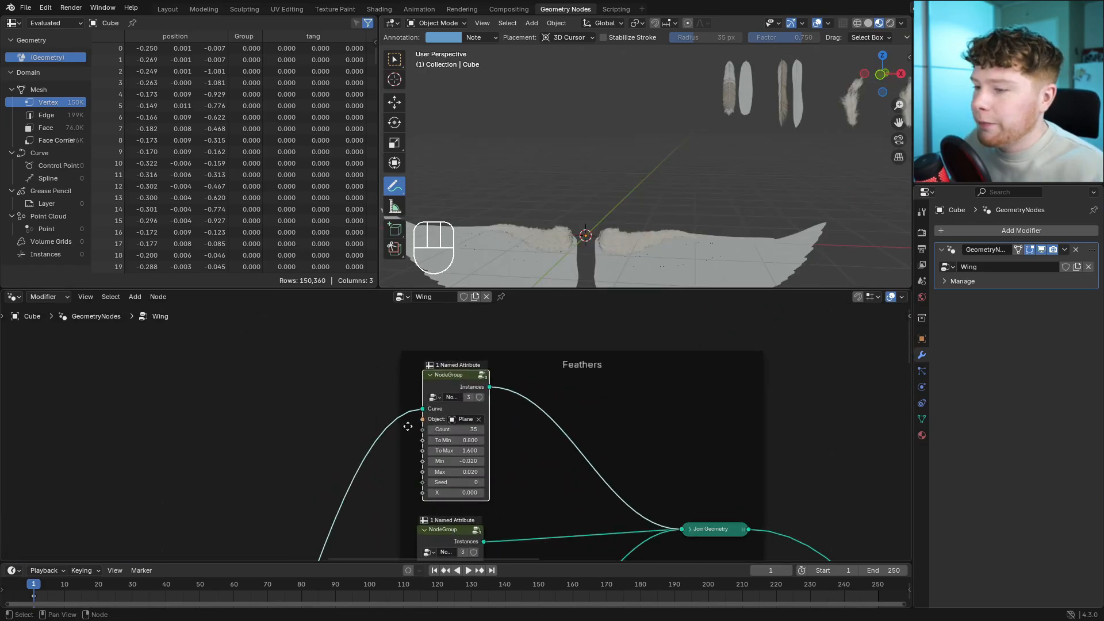
drag(458, 376, 454, 381)
ctrl+middle_drag(533, 457, 537, 394)
click(483, 420)
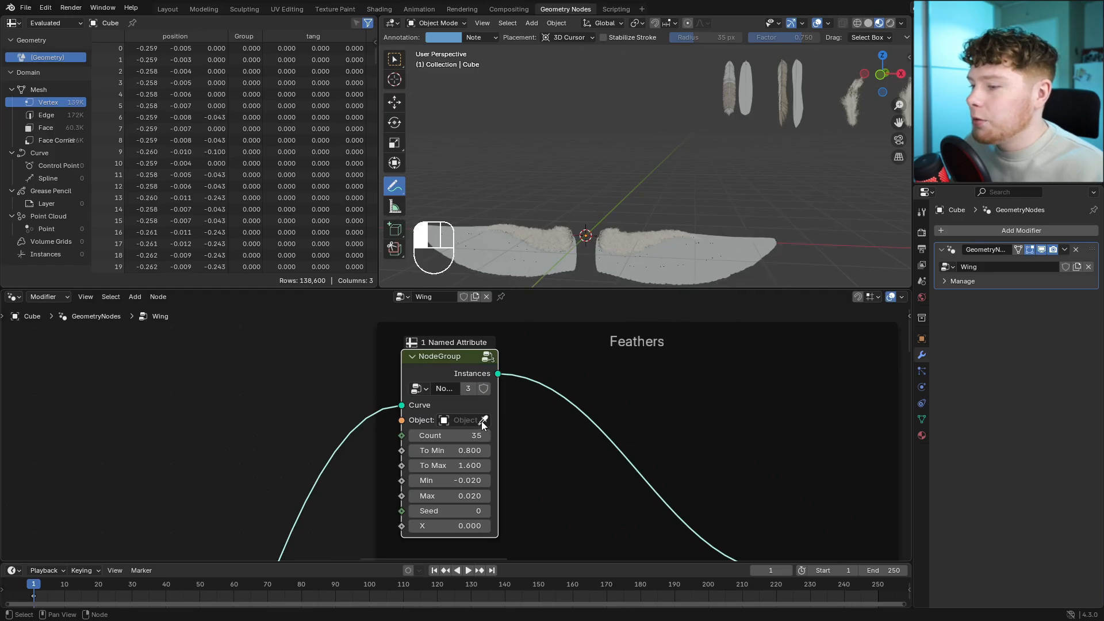
click(483, 420)
click(785, 103)
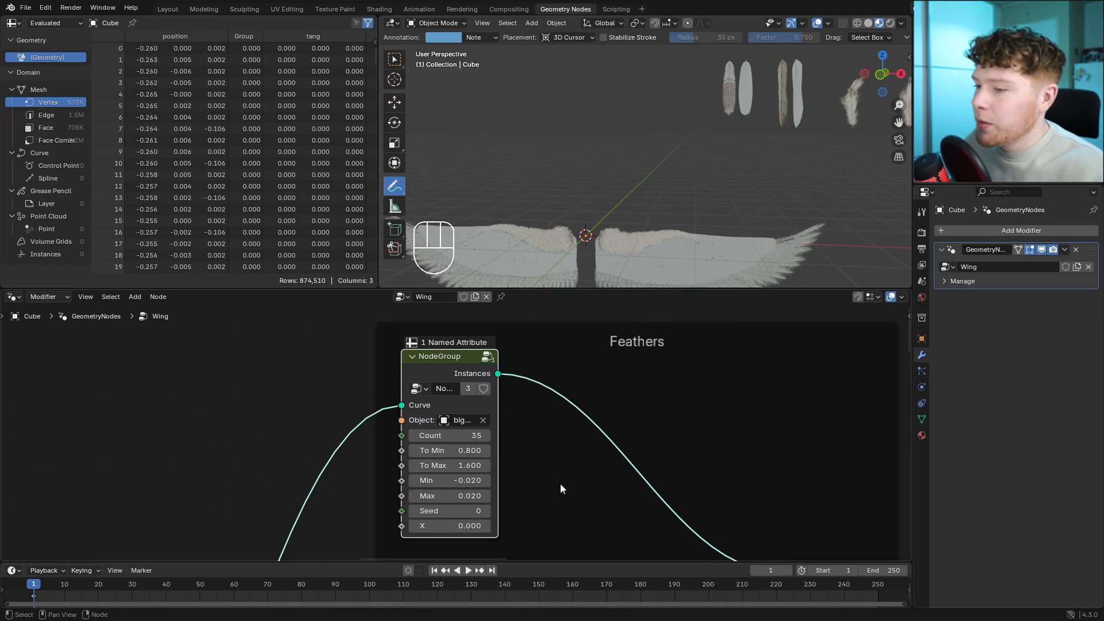
Replace the feather objects in the second and third node groups of the Feathers frame with object 2.
middle_drag(560, 484, 562, 520)
click(491, 418)
click(489, 416)
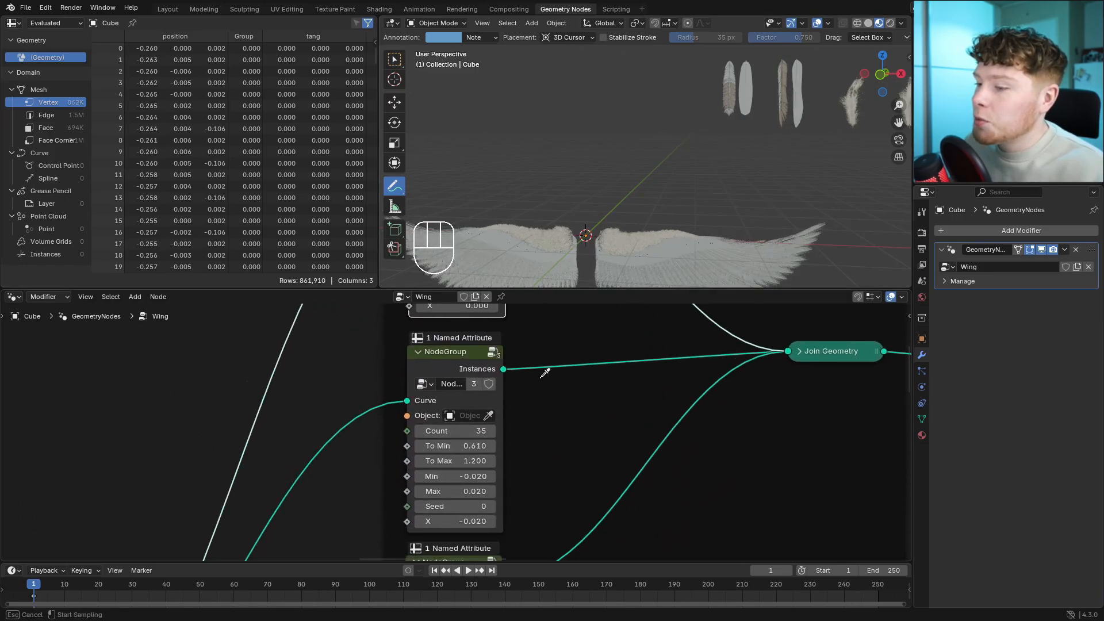
middle_drag(570, 486, 572, 333)
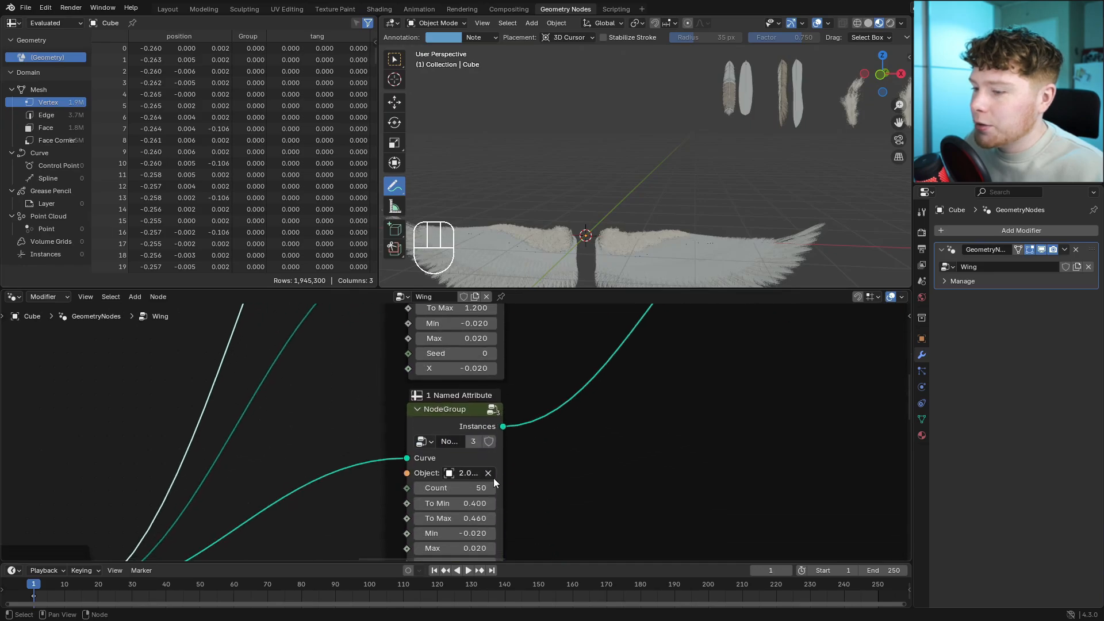
click(487, 475)
click(489, 473)
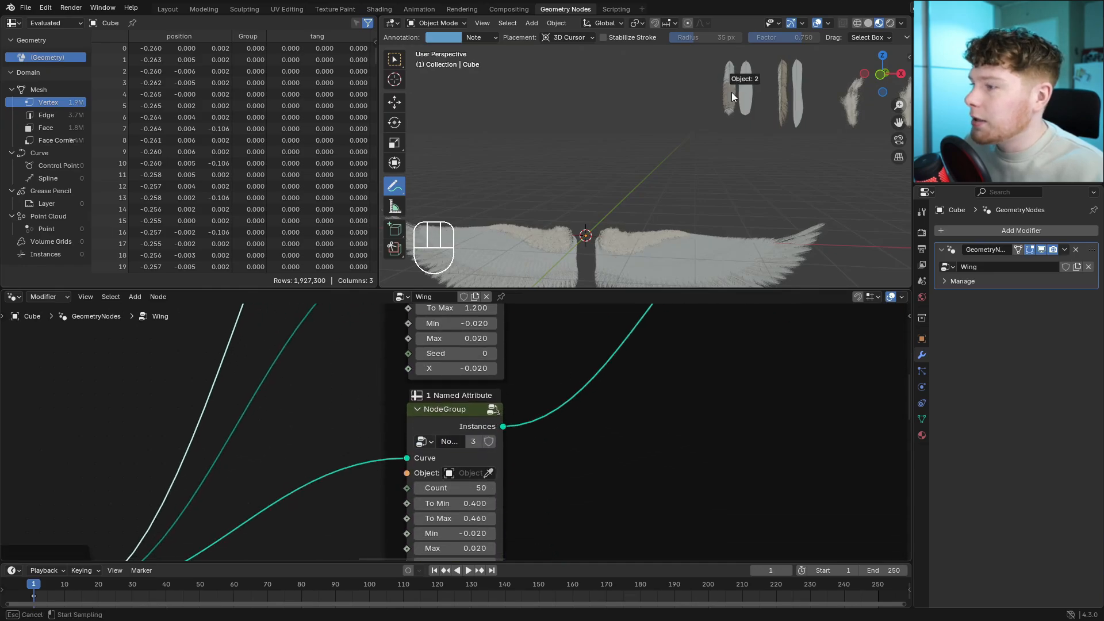
click(732, 93)
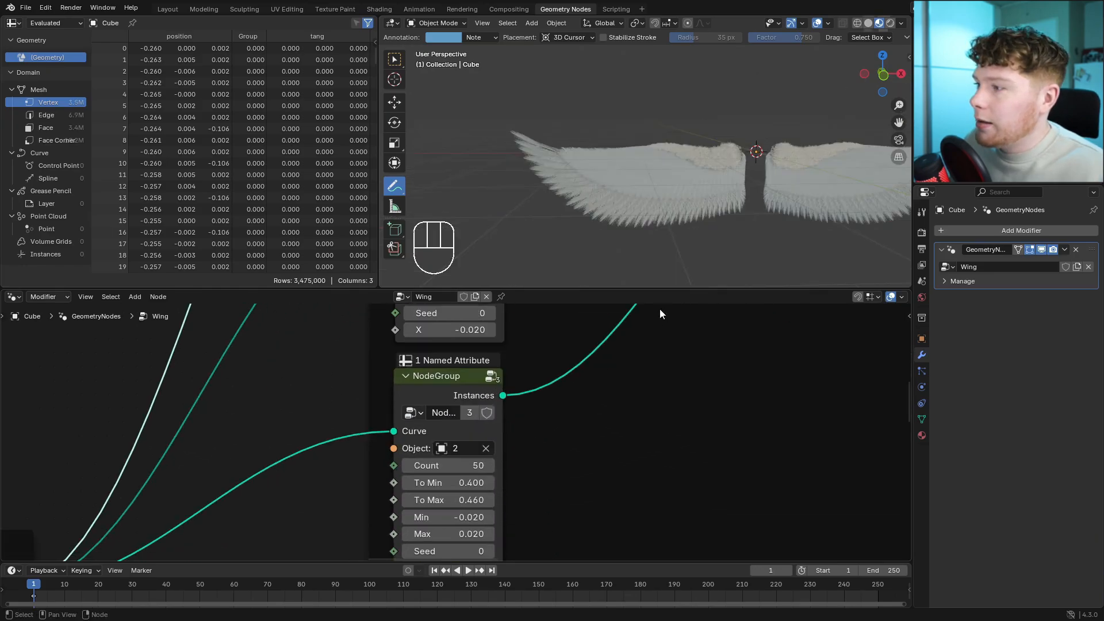
Set the feather Count of the second node group in the Feathers frame to 20.
middle_drag(662, 216, 669, 264)
scroll(715, 211, up, 4)
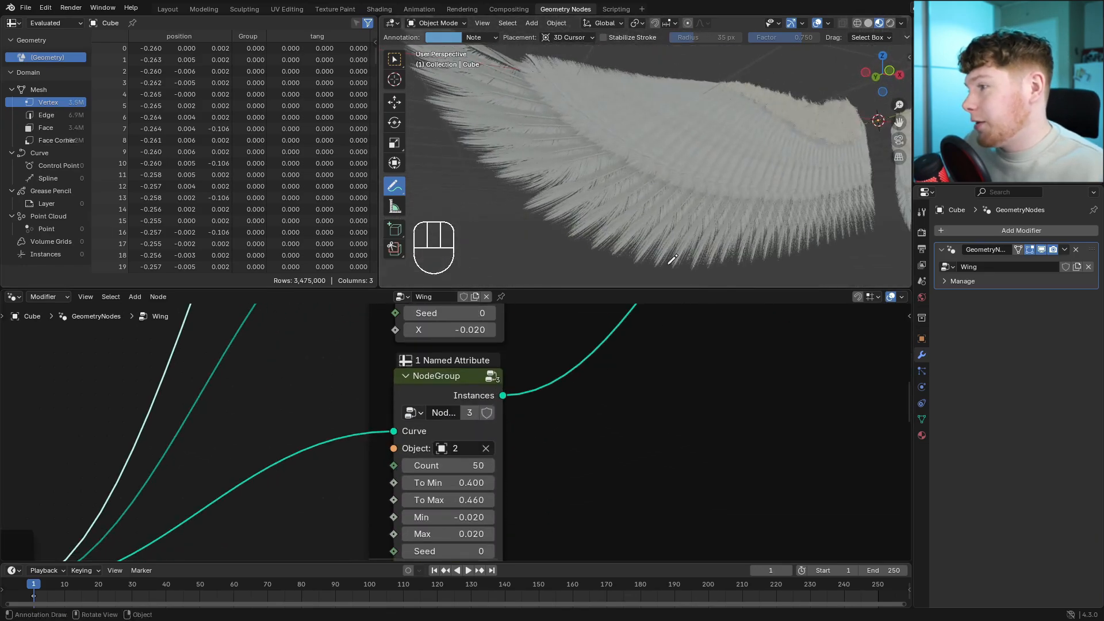
mouse_move(590, 337)
ctrl+middle_down()
mouse_move(555, 490)
mouse_move(567, 341)
mouse_move(567, 378)
ctrl+middle_up()
ctrl+middle_drag(564, 424, 559, 460)
click(452, 445)
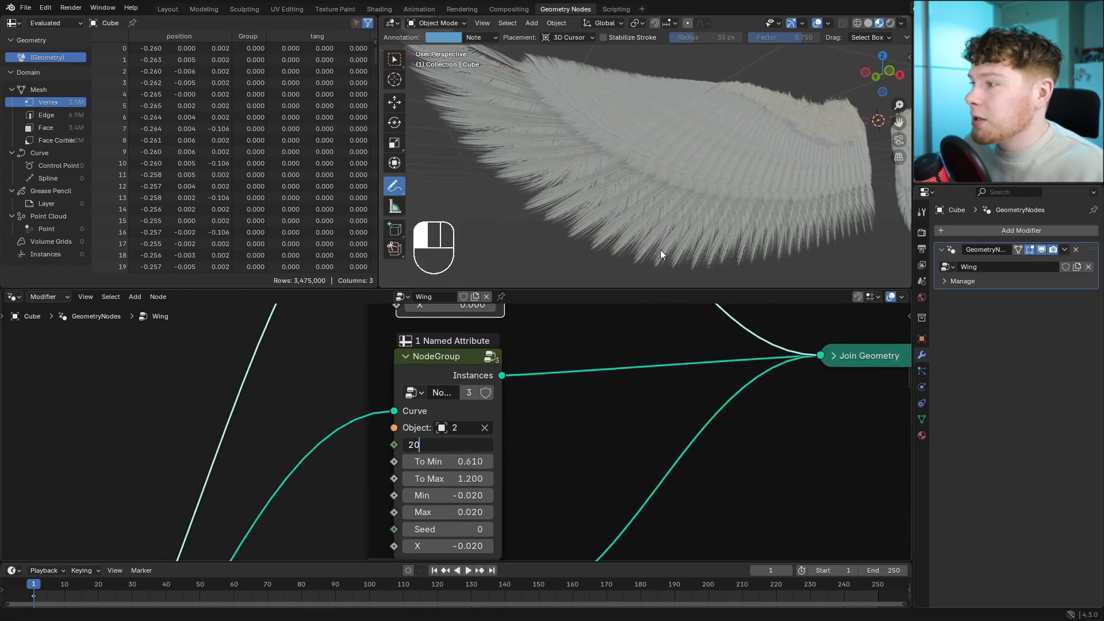
text(20)
key(Return)
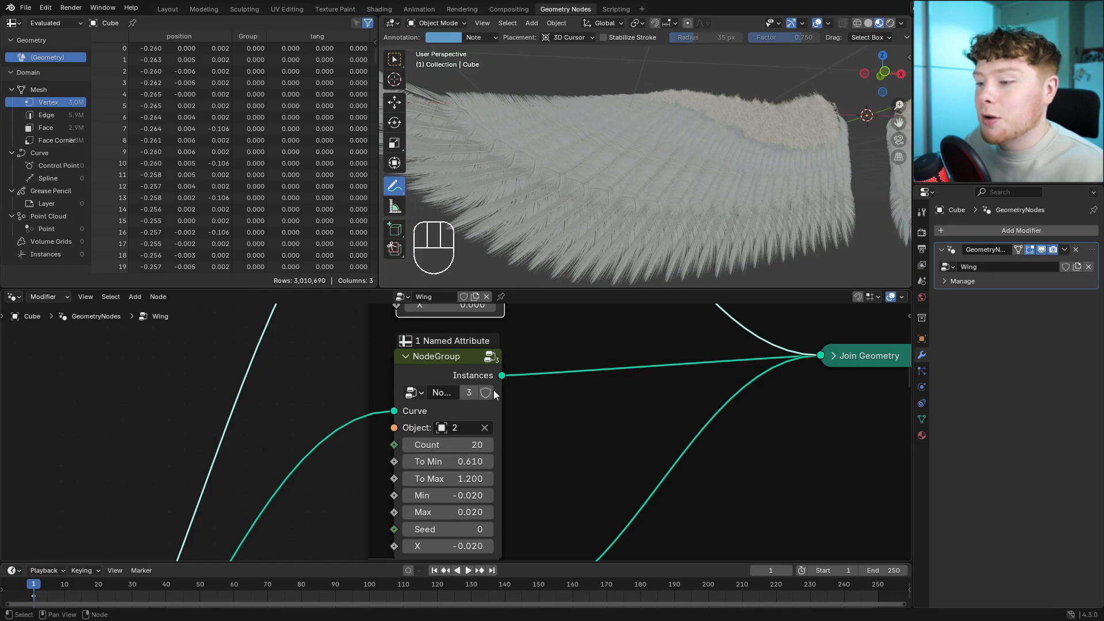
scroll(674, 227, down, 4)
middle_drag(674, 227, 626, 217)
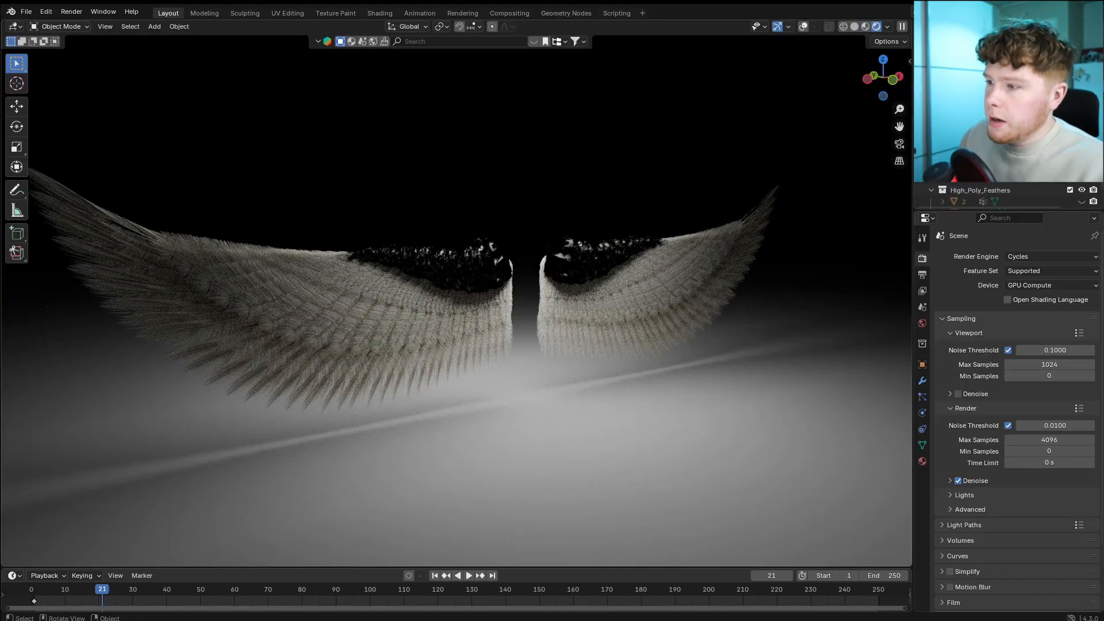
Set the maximum Transparent light bounces to 150 in the Cycles Light Paths settings.
middle_drag(502, 384, 536, 383)
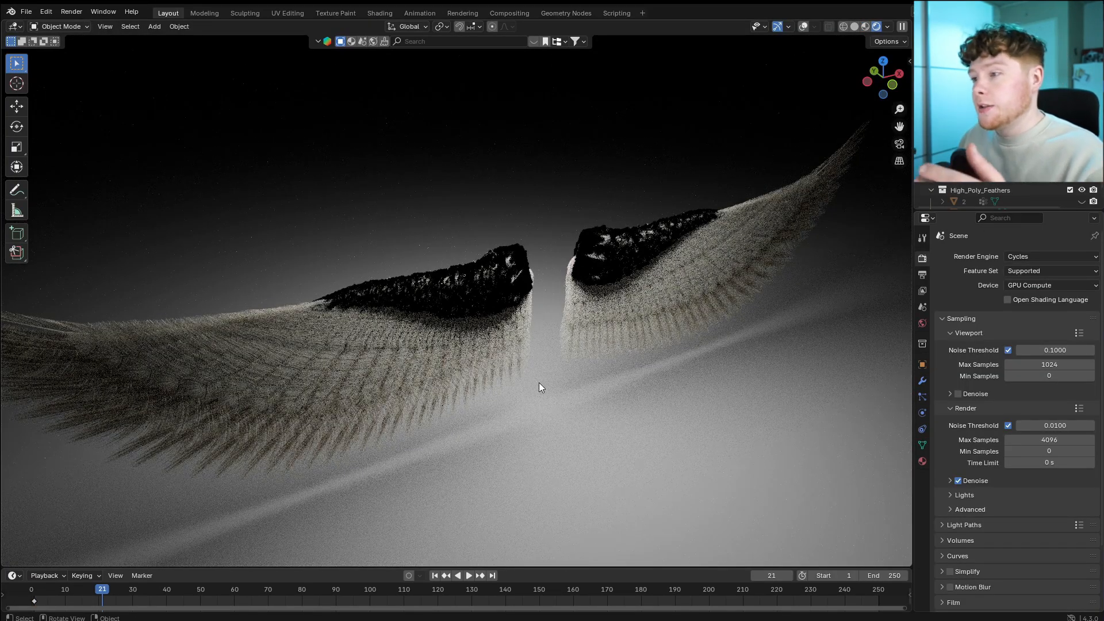
middle_drag(539, 385, 547, 380)
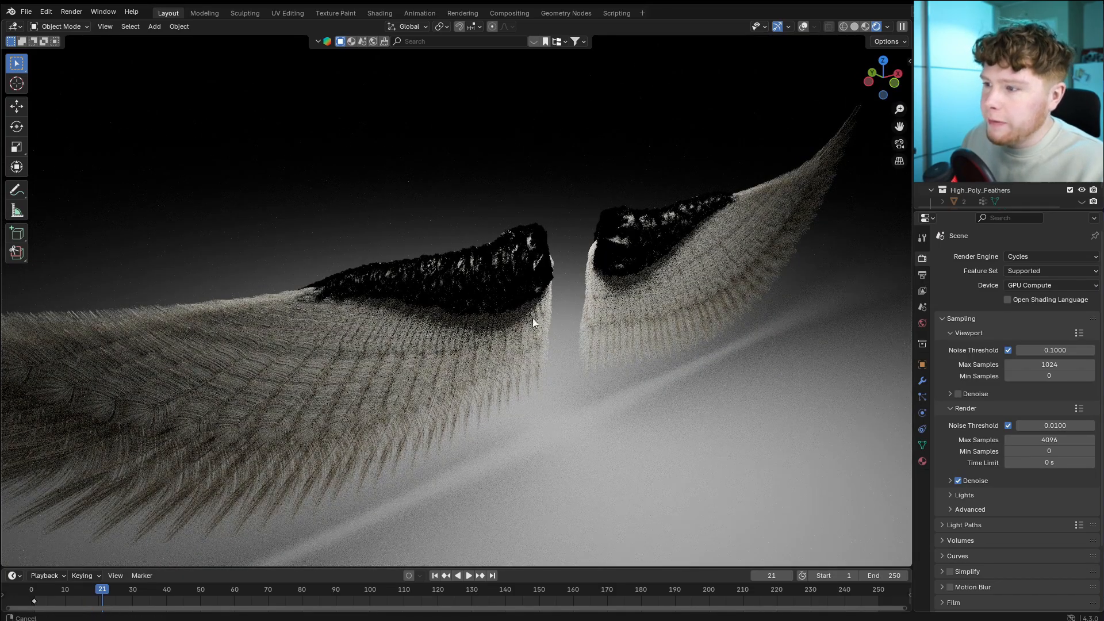
scroll(533, 318, up, 1)
middle_drag(533, 318, 477, 385)
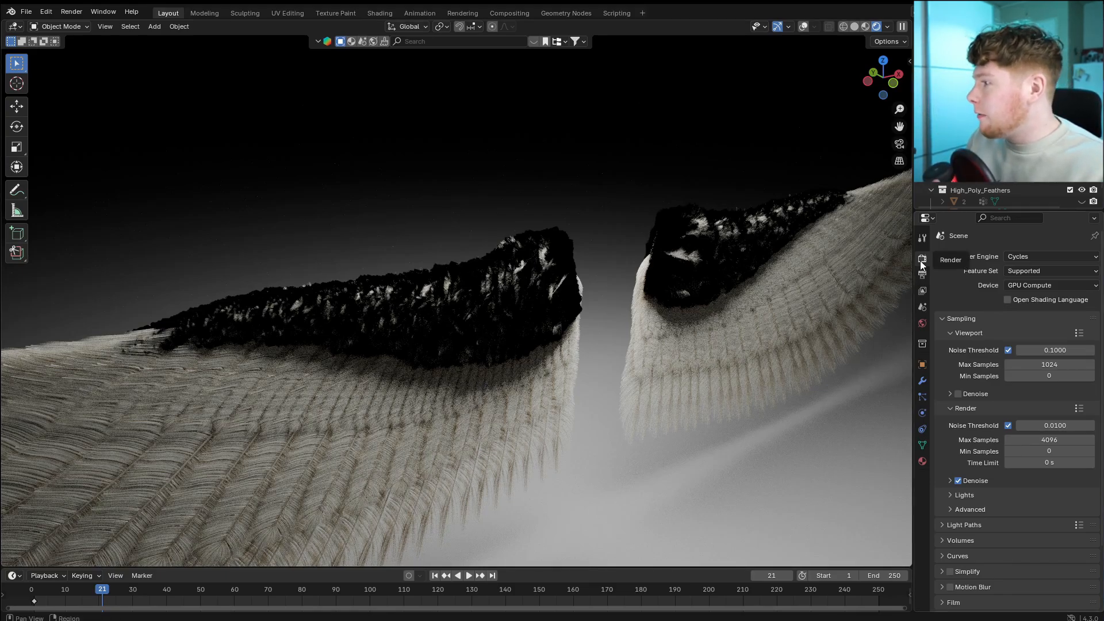
scroll(977, 496, down, 3)
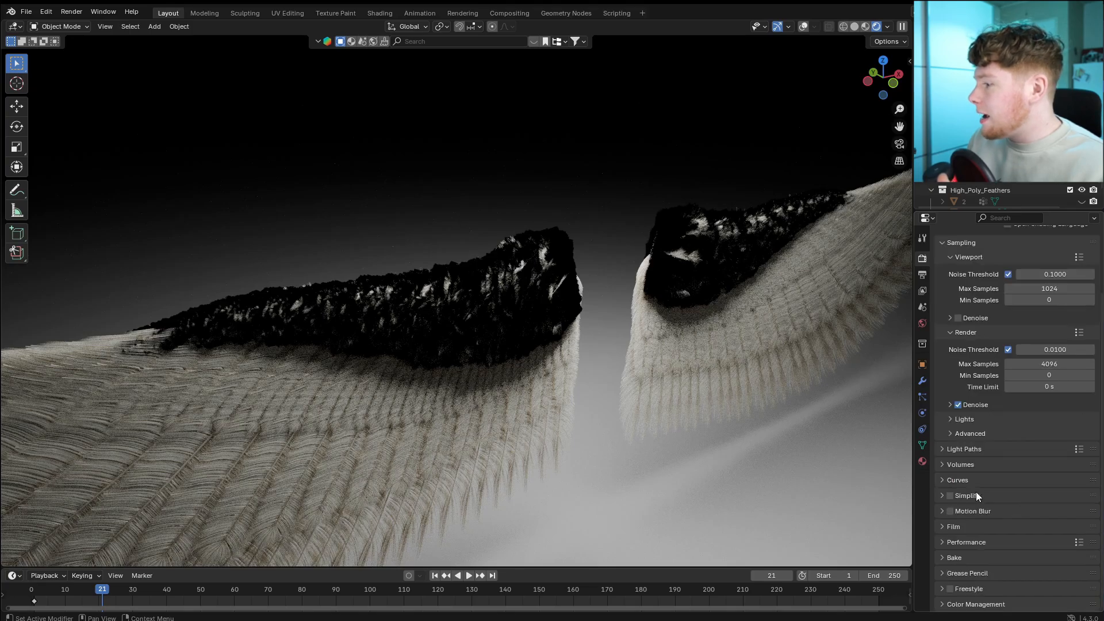
click(954, 450)
scroll(955, 454, down, 2)
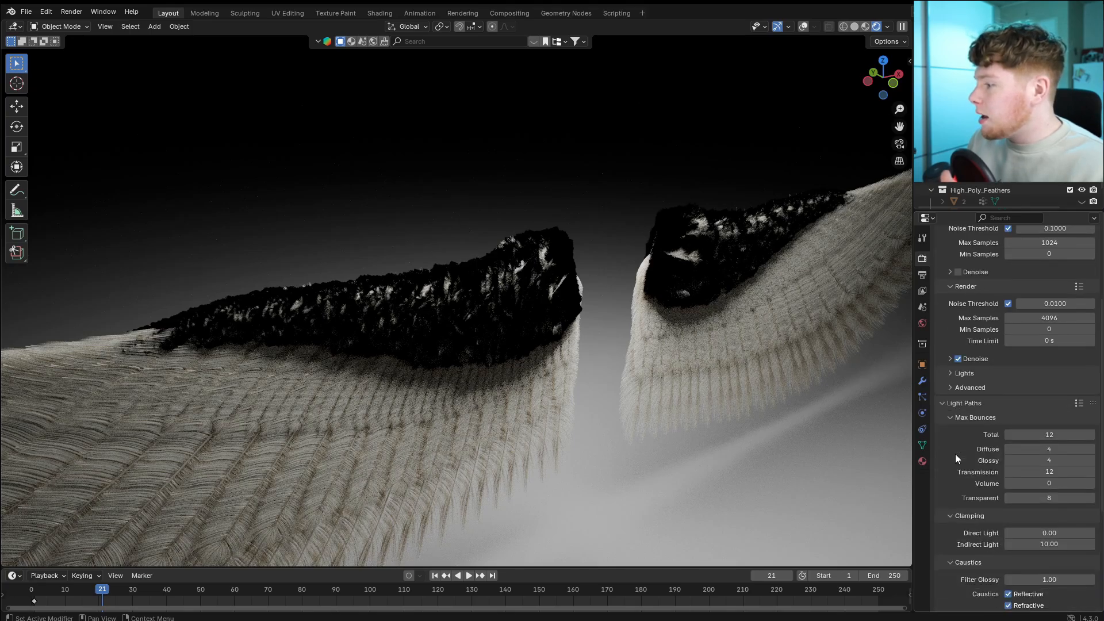
click(1025, 499)
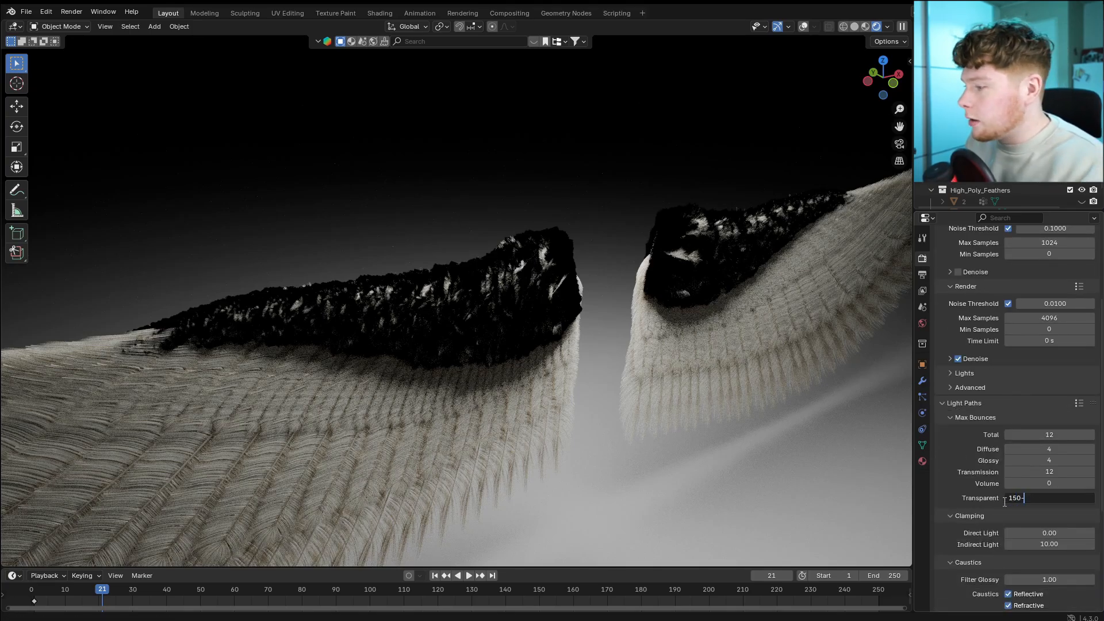
key(Return)
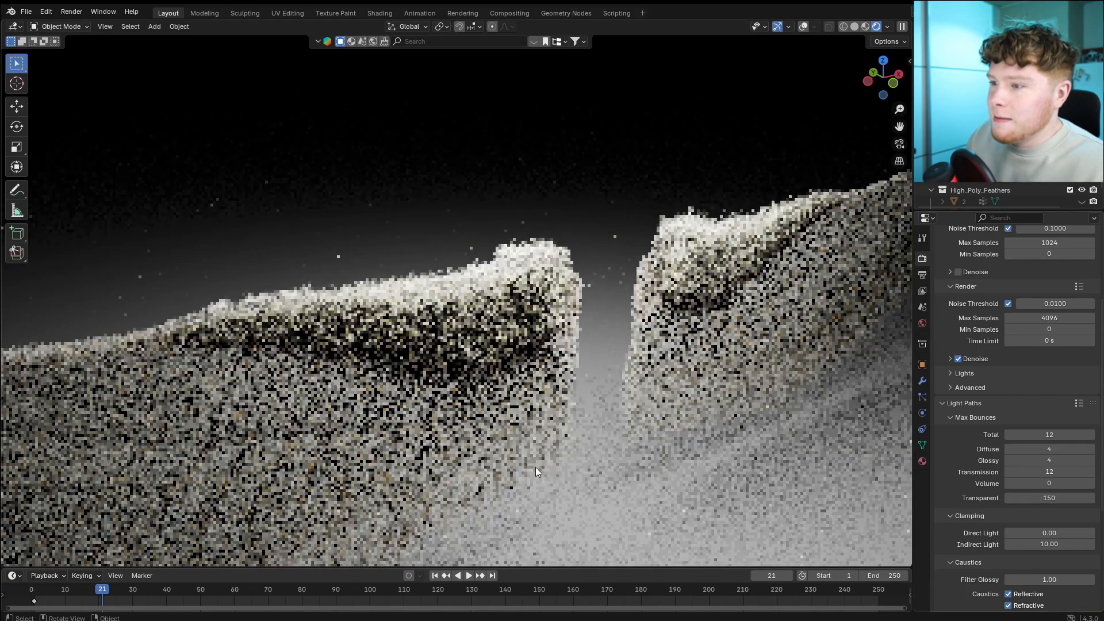
middle_drag(536, 467, 539, 447)
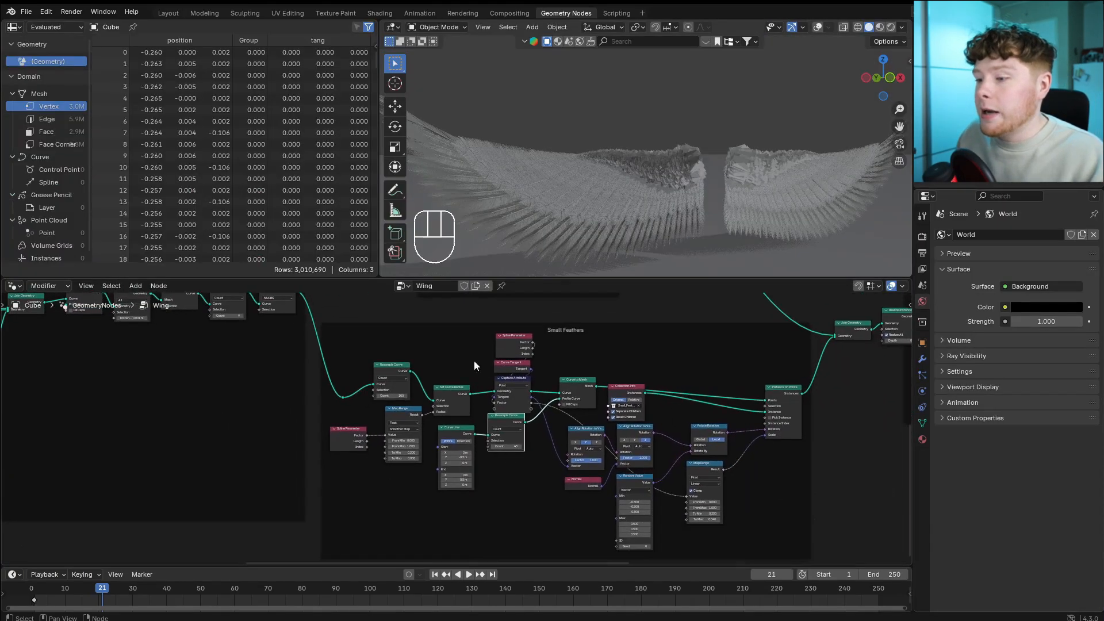
Examine the two Resample Curve nodes that control the feather density in the Small Feathers frame.
click(474, 361)
middle_drag(455, 360, 470, 392)
ctrl+middle_drag(470, 392, 499, 356)
drag(362, 383, 366, 372)
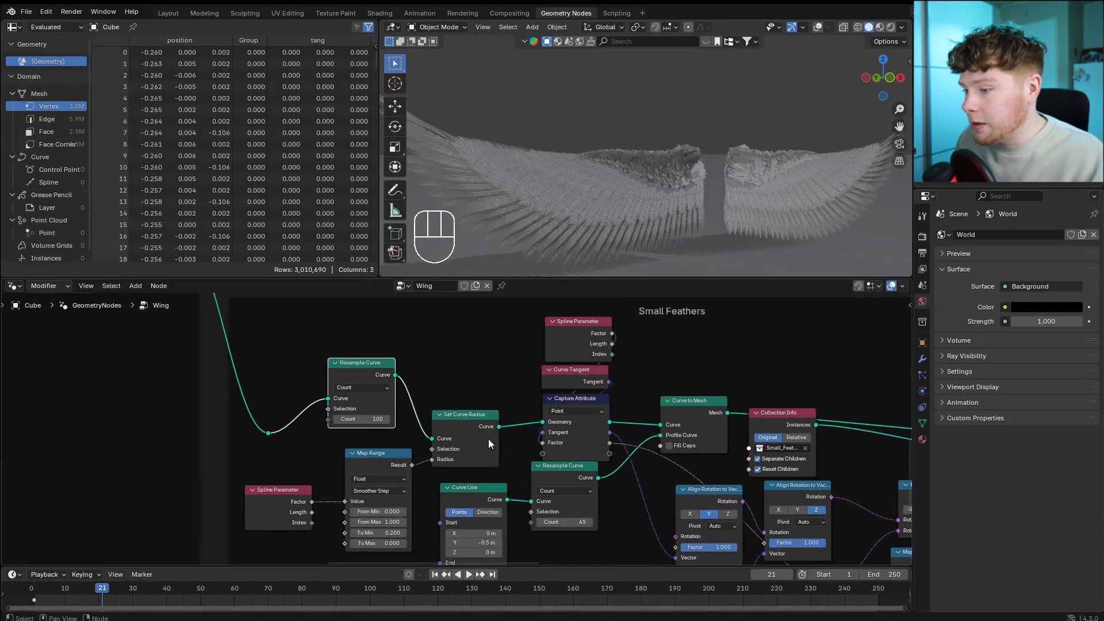
drag(552, 476, 558, 484)
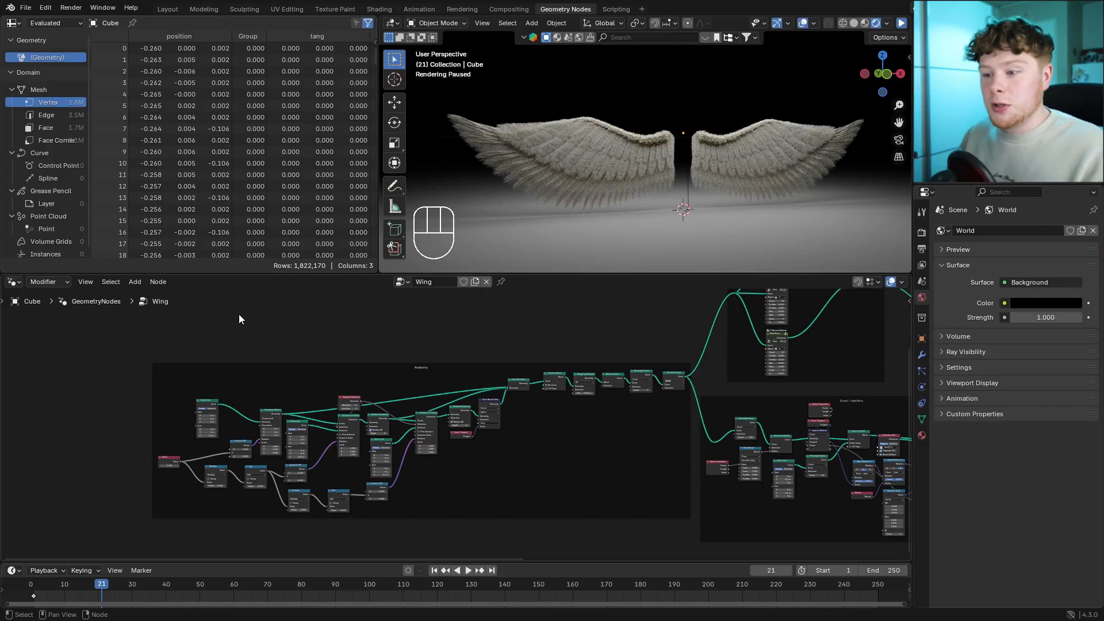
Examine the Value, Curve Line and Add nodes that control the folding and bone lengths of the wing's base curve.
middle_drag(167, 446, 328, 446)
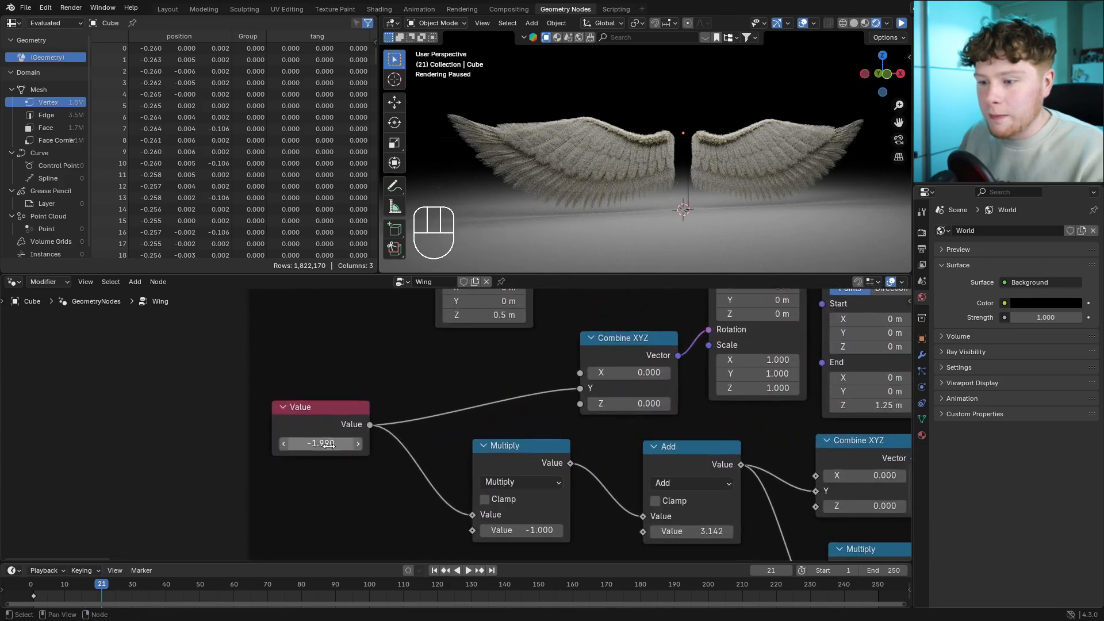
drag(346, 454, 334, 454)
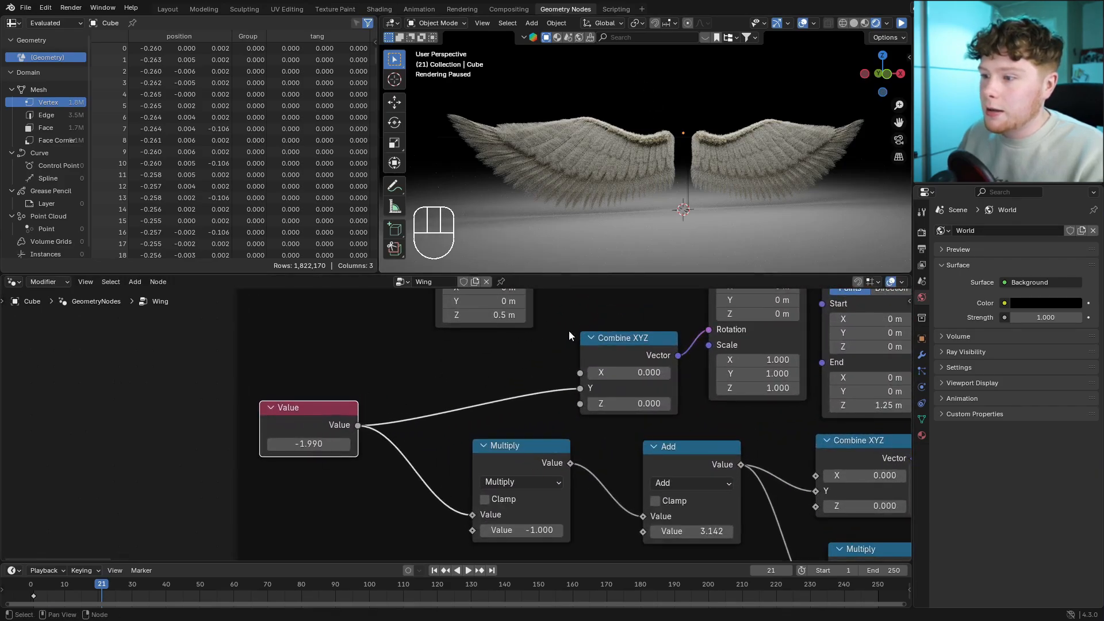
scroll(568, 330, down, 3)
middle_drag(537, 325, 210, 378)
scroll(252, 466, up, 1)
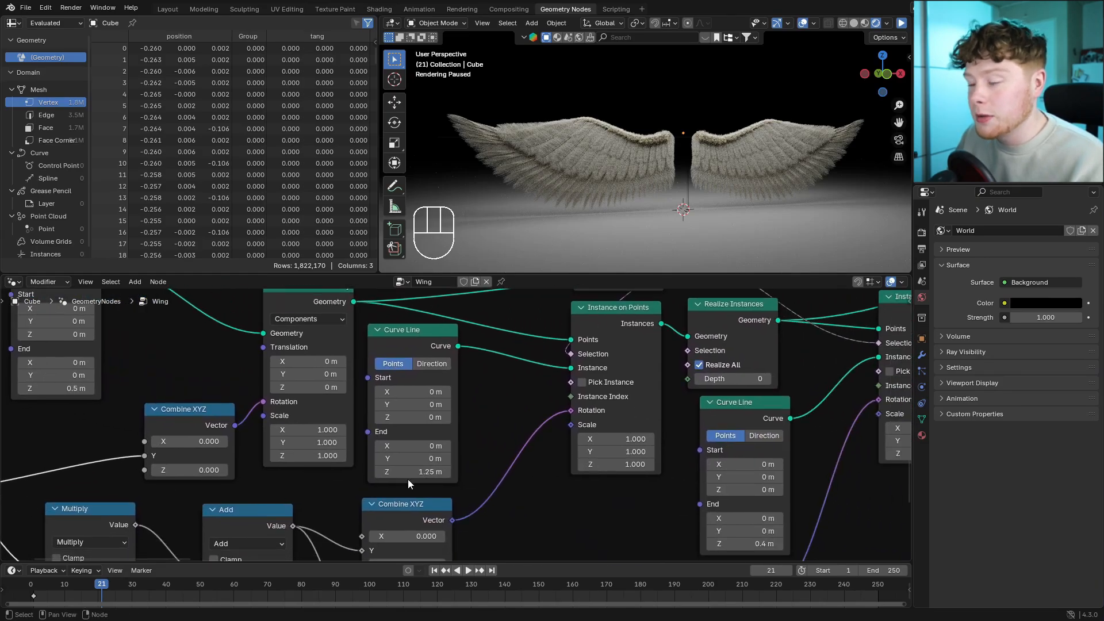
middle_drag(740, 415, 494, 350)
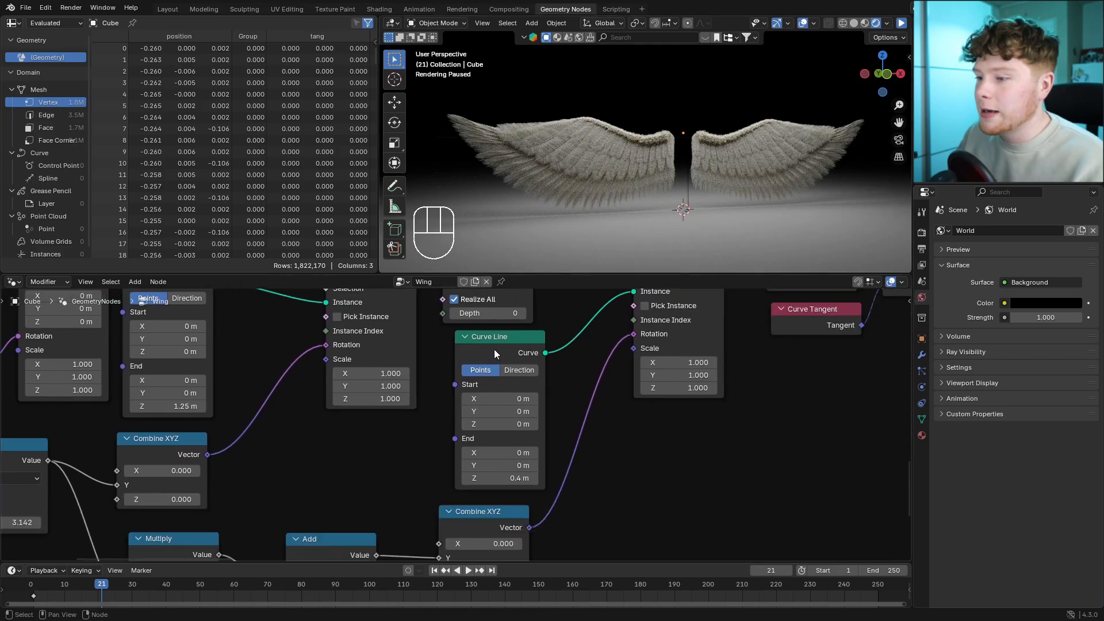
drag(494, 350, 478, 347)
scroll(625, 365, down, 2)
middle_drag(512, 493, 479, 387)
drag(480, 387, 470, 382)
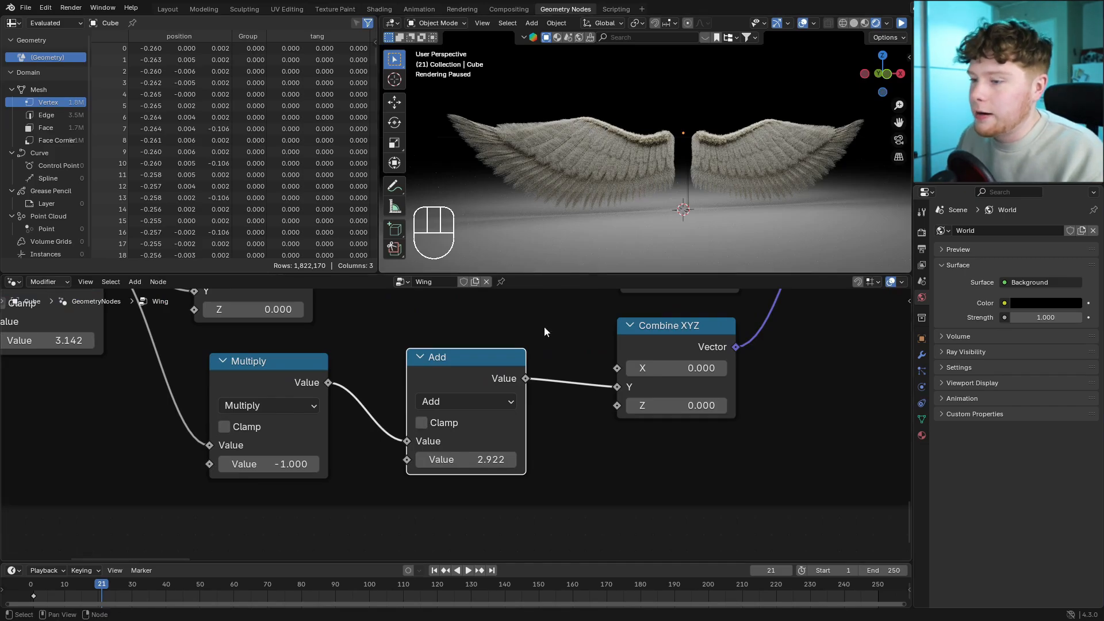
Examine the Resample Curve node between Mesh to Curve and Set Spline Type that controls the smoothness of the wing's base curve.
scroll(570, 344, down, 7)
middle_drag(633, 307, 480, 365)
scroll(575, 356, down, 2)
middle_drag(644, 333, 345, 460)
scroll(479, 386, up, 7)
drag(480, 382, 482, 380)
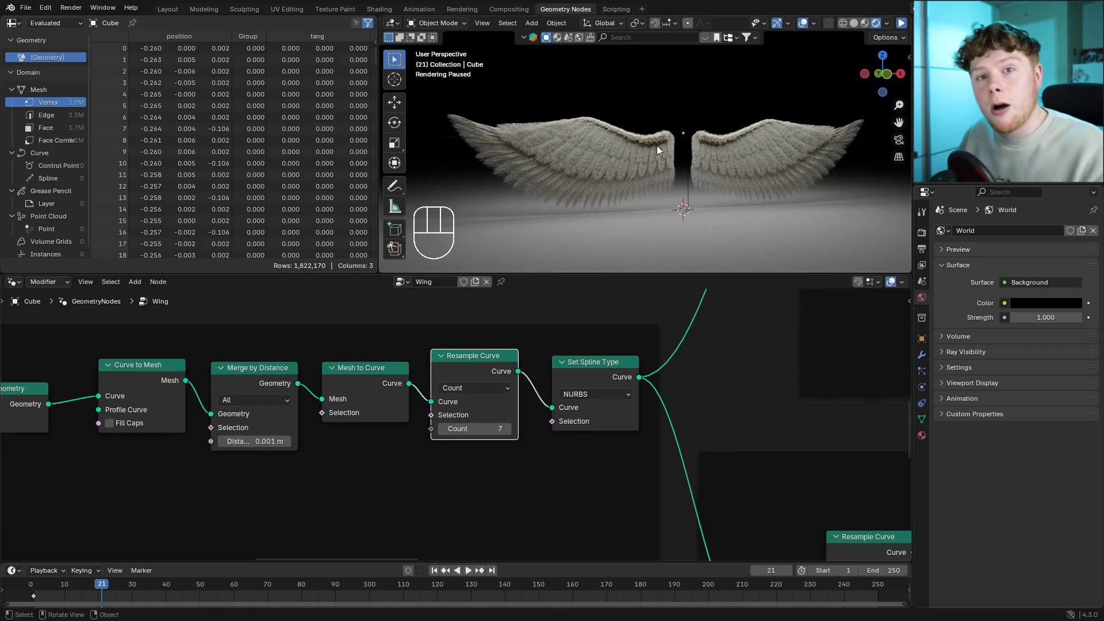
Examine the count, scale range, random offset and seed inputs of the node groups in the Feathers frame.
scroll(691, 381, down, 7)
middle_drag(828, 296, 523, 460)
scroll(523, 448, up, 1)
middle_drag(524, 416, 536, 478)
scroll(506, 409, up, 2)
scroll(511, 468, up, 1)
middle_drag(513, 377, 508, 428)
scroll(467, 438, up, 2)
scroll(514, 430, up, 3)
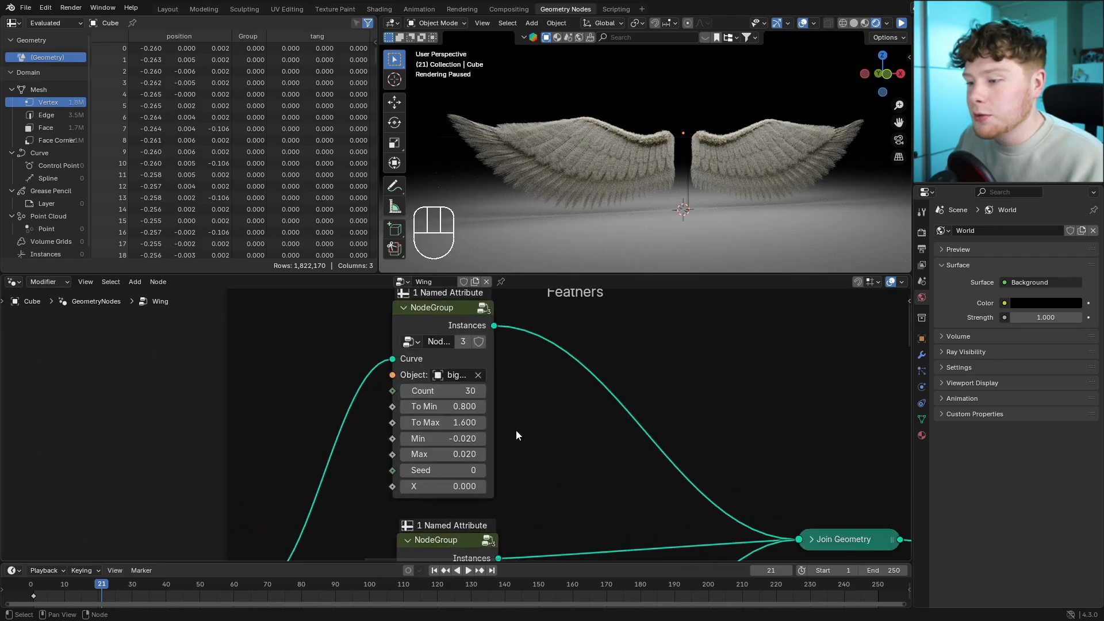
scroll(474, 396, down, 3)
middle_drag(518, 467, 509, 285)
scroll(472, 391, up, 2)
scroll(467, 404, down, 3)
scroll(477, 384, up, 2)
scroll(471, 404, down, 5)
Examine the Map Range nodes for curve radius and instance scale and the Random Value rotation node in the Small Feathers frame.
middle_drag(529, 495, 526, 329)
middle_drag(480, 430, 508, 353)
ctrl+middle_drag(470, 401, 499, 395)
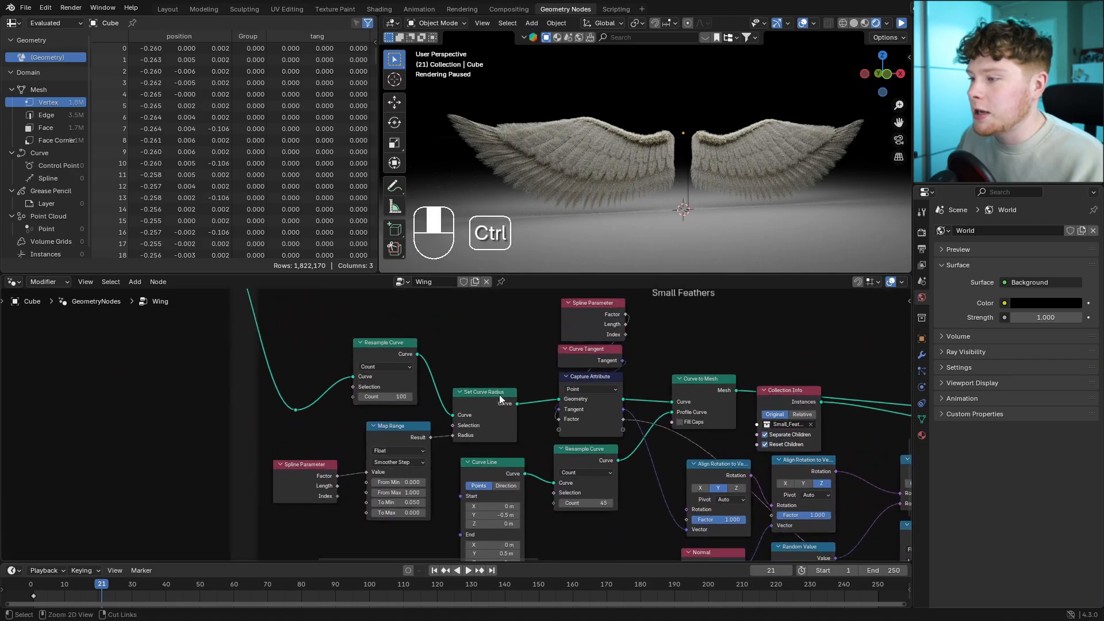
scroll(493, 409, up, 3)
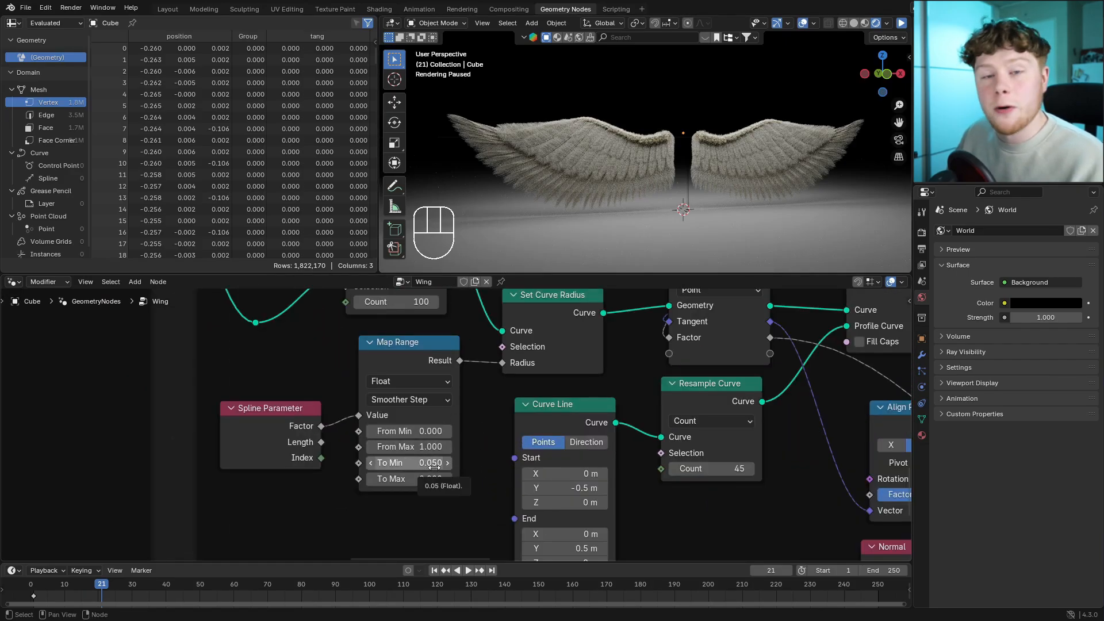
ctrl+middle_drag(546, 330, 581, 397)
middle_drag(747, 495, 493, 408)
middle_drag(493, 408, 403, 359)
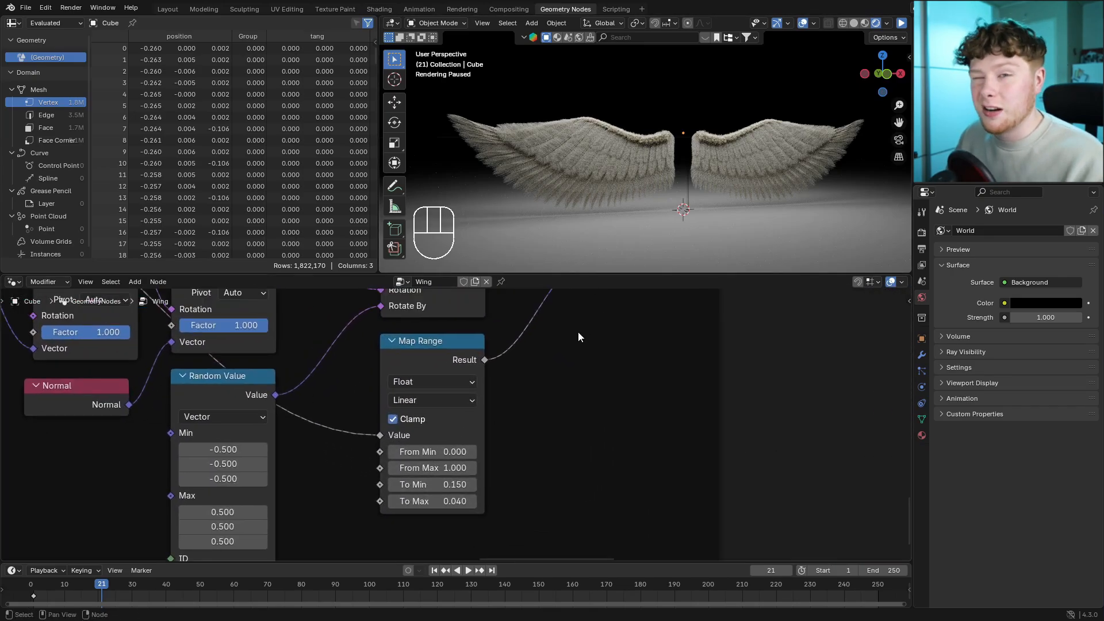
Examine the Map Range node that controls the wing's bend in the Bending frame.
ctrl+middle_drag(630, 340, 637, 374)
middle_drag(644, 339, 587, 414)
middle_drag(690, 351, 591, 381)
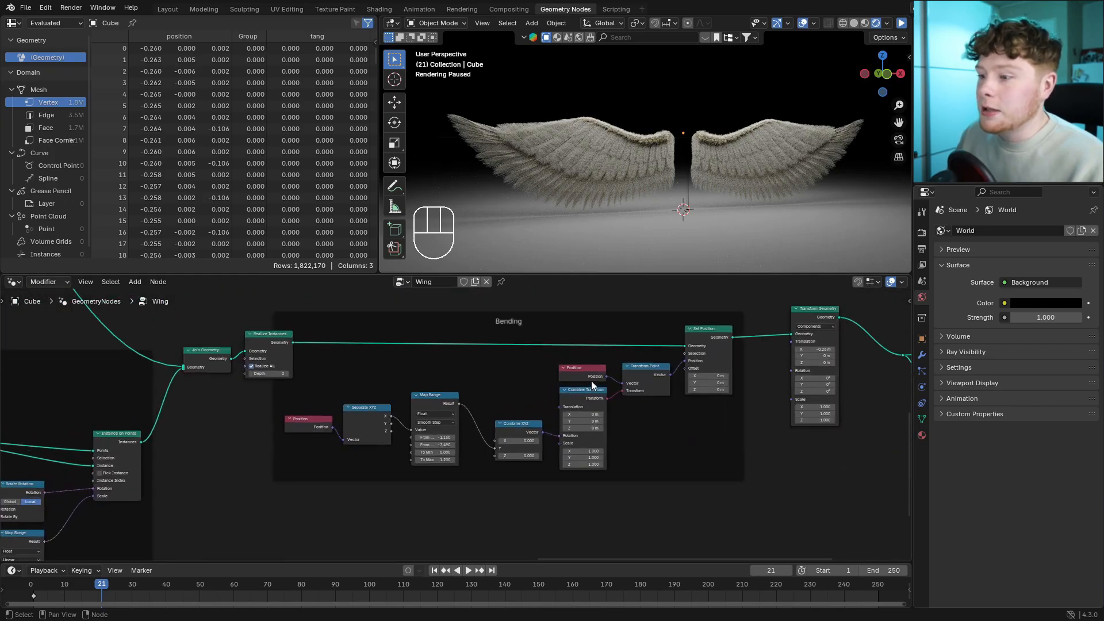
ctrl+middle_drag(433, 530, 477, 410)
mouse_move(391, 368)
mouse_down()
mouse_move(406, 360)
mouse_move(398, 357)
mouse_up()
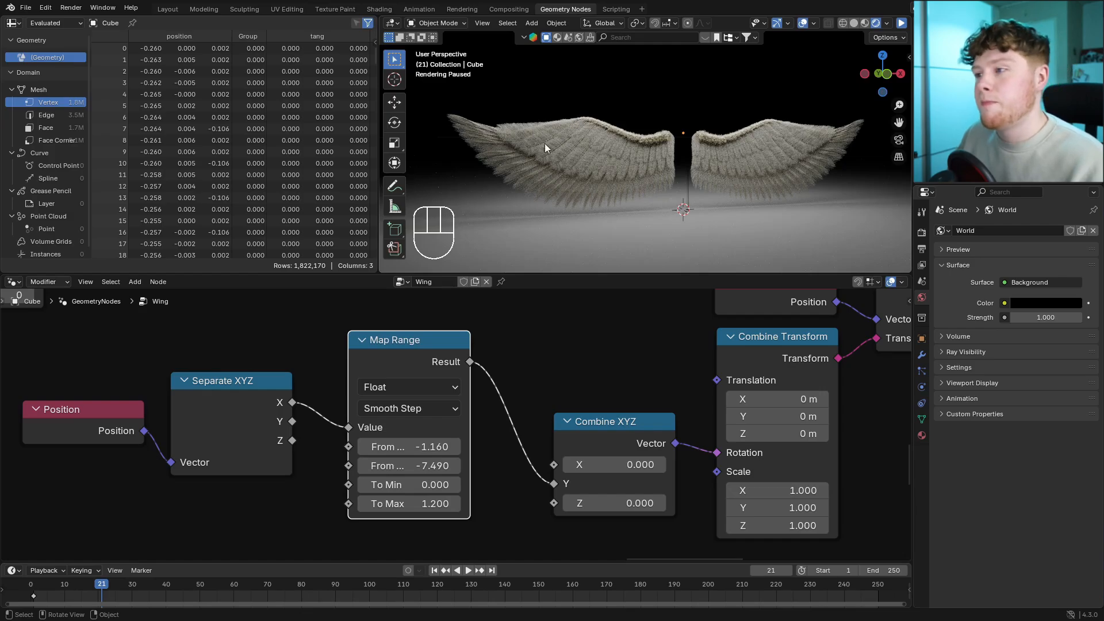
key(Home)
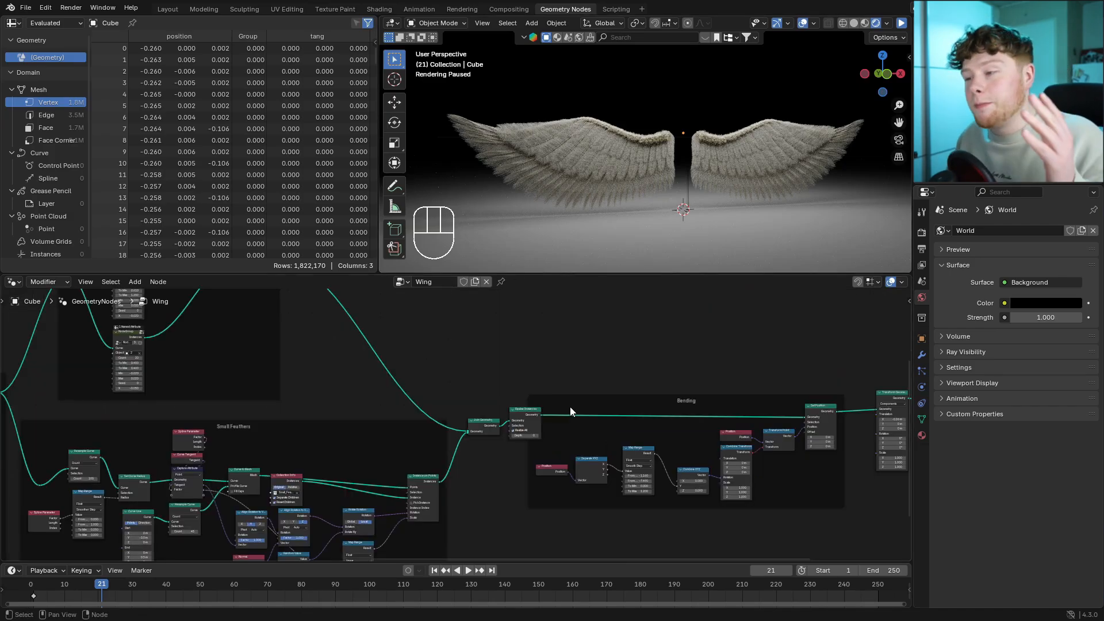